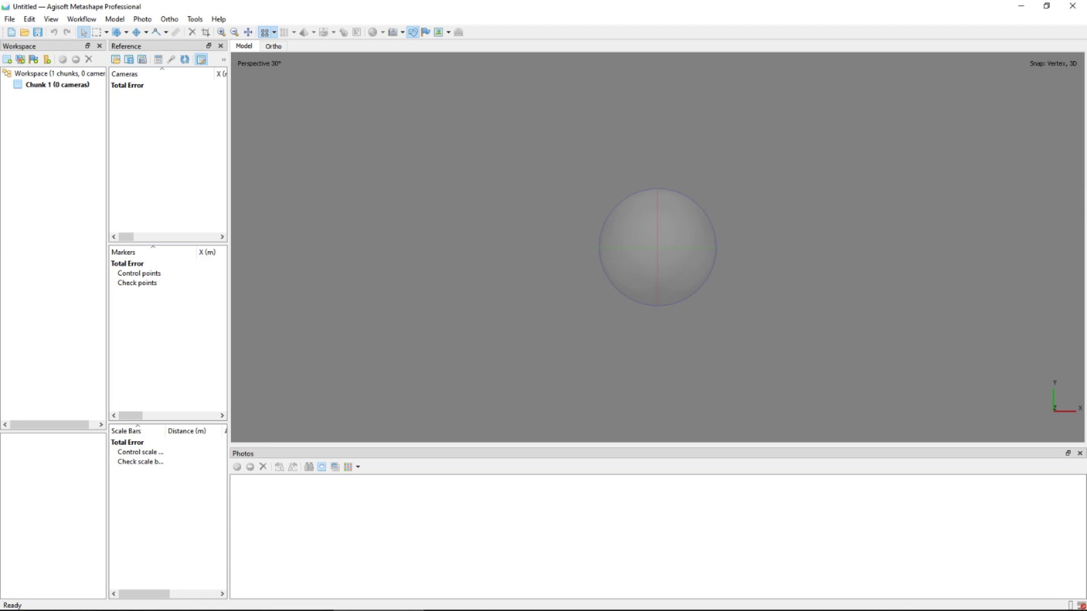
Add the JPG folder inside Herb_Farm on drive M2 (F:) to the chunk as single cameras.
drag(229, 319, 303, 319)
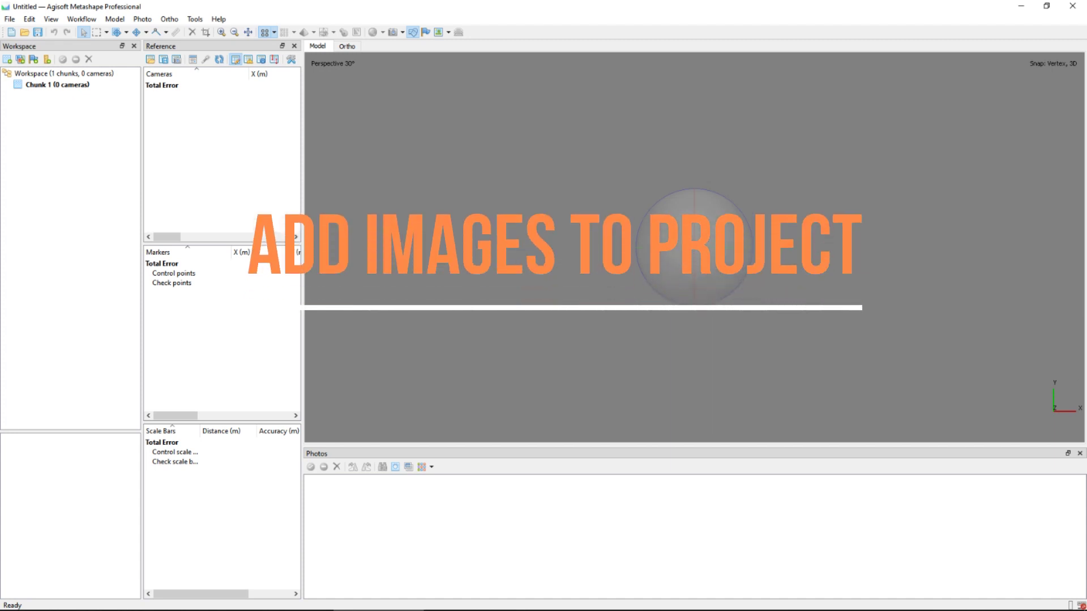
click(81, 18)
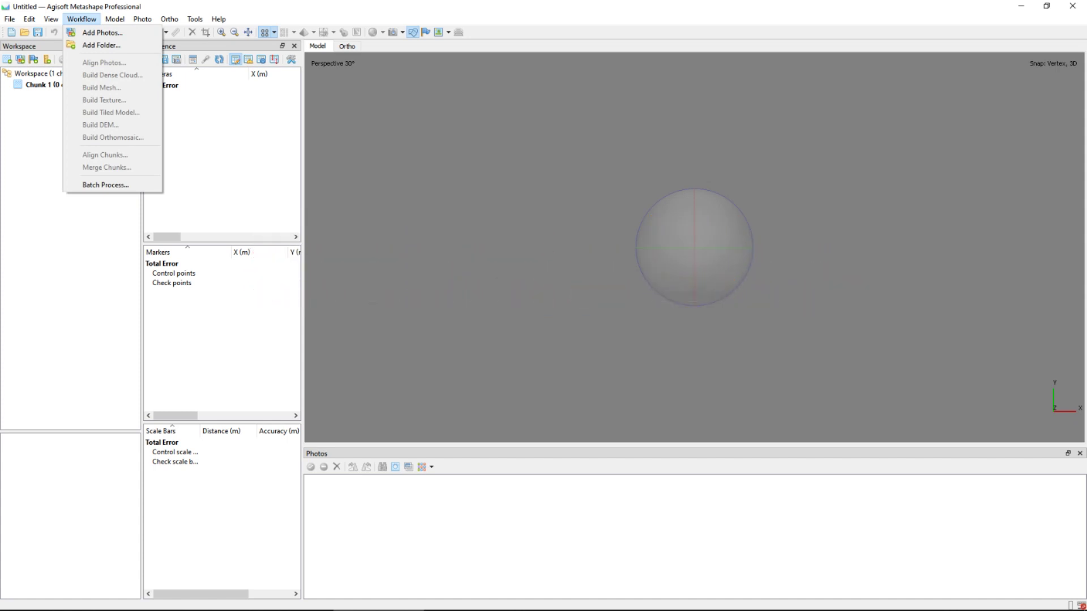
click(102, 44)
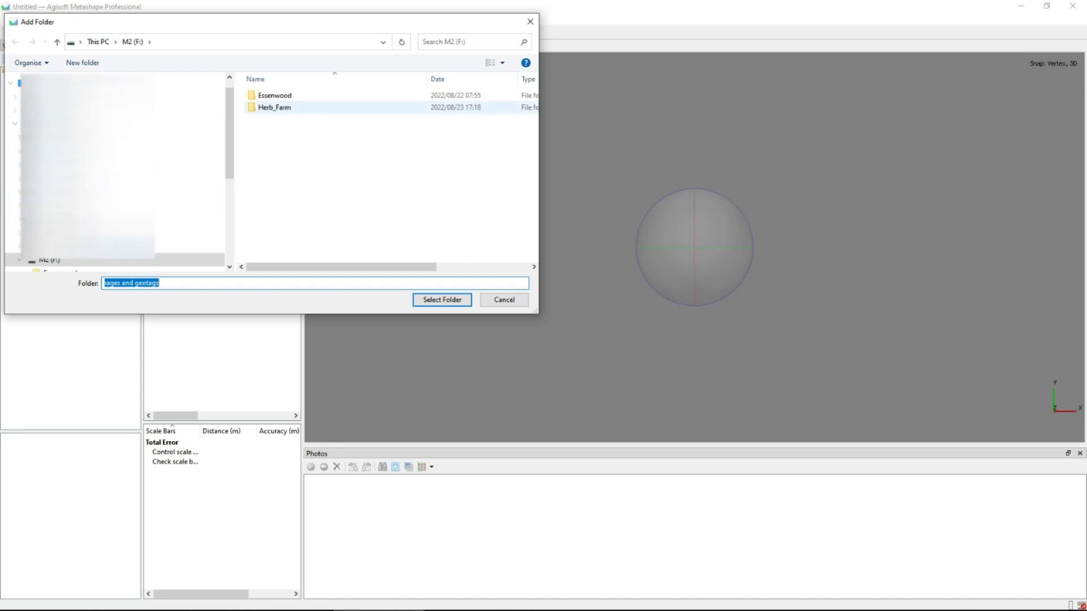
double_click(274, 107)
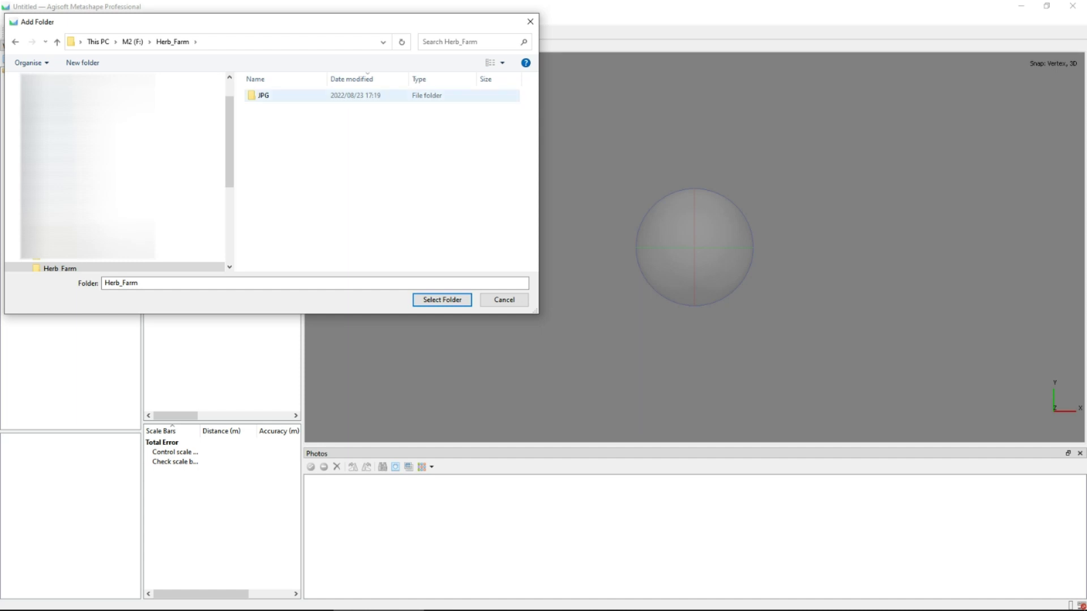
double_click(263, 95)
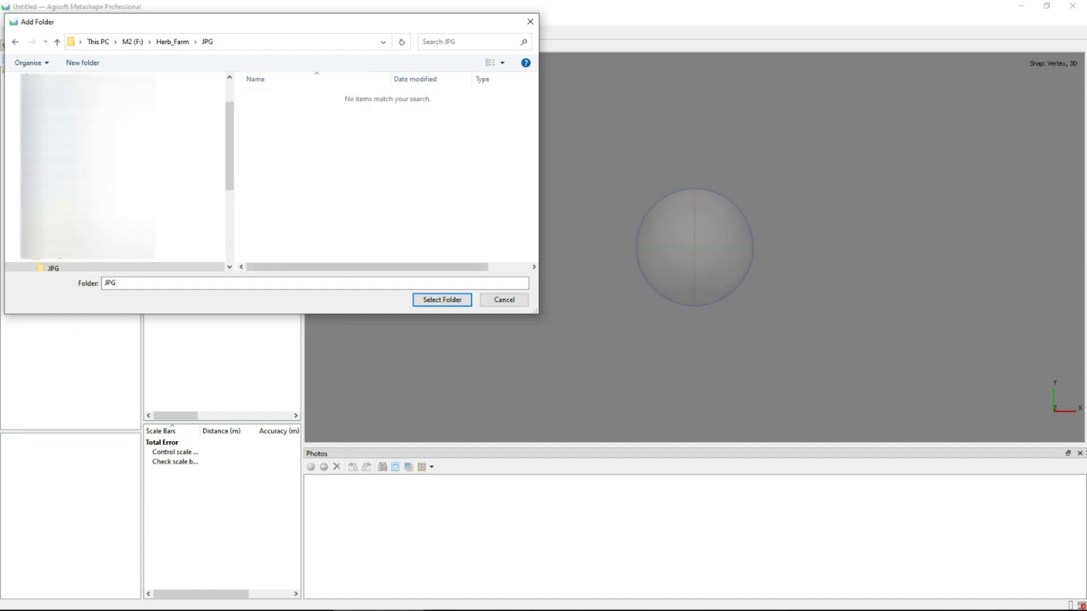
click(442, 299)
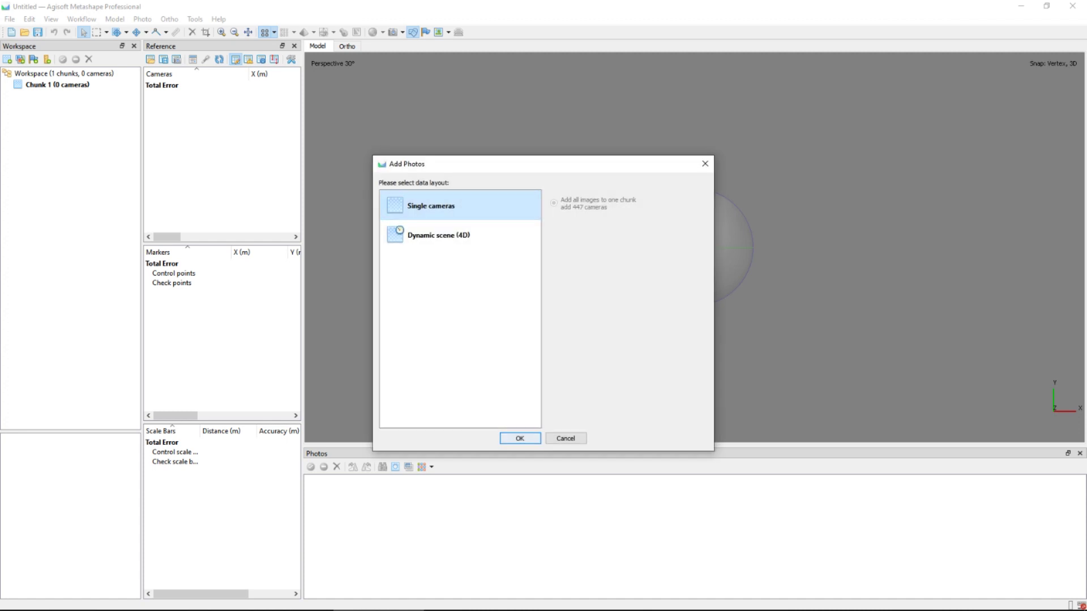
key(Return)
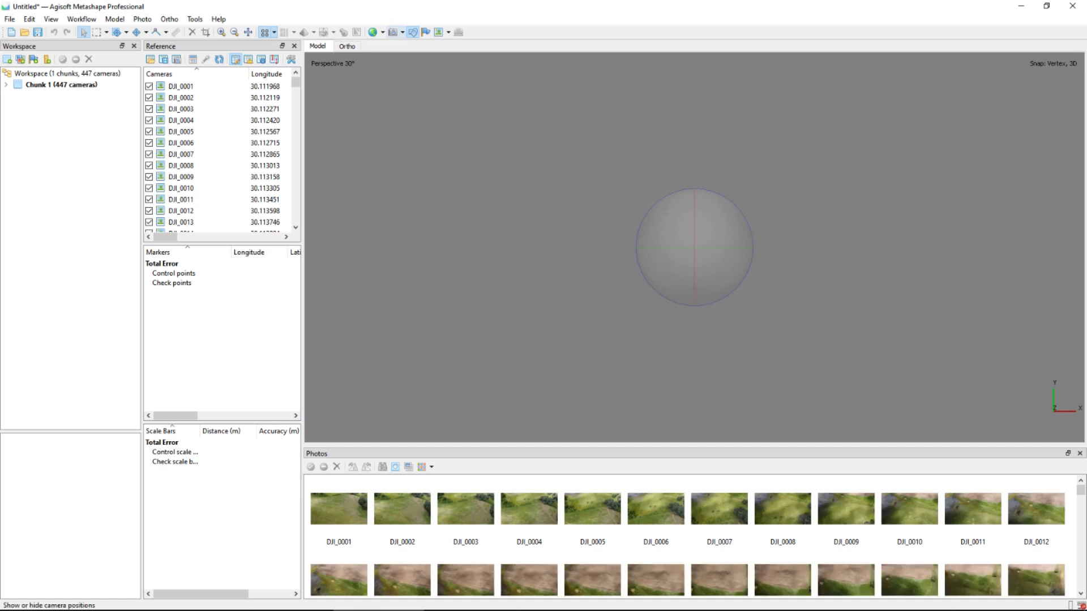
Show the camera positions in the model view and examine the layout of the whole flight grid.
click(393, 32)
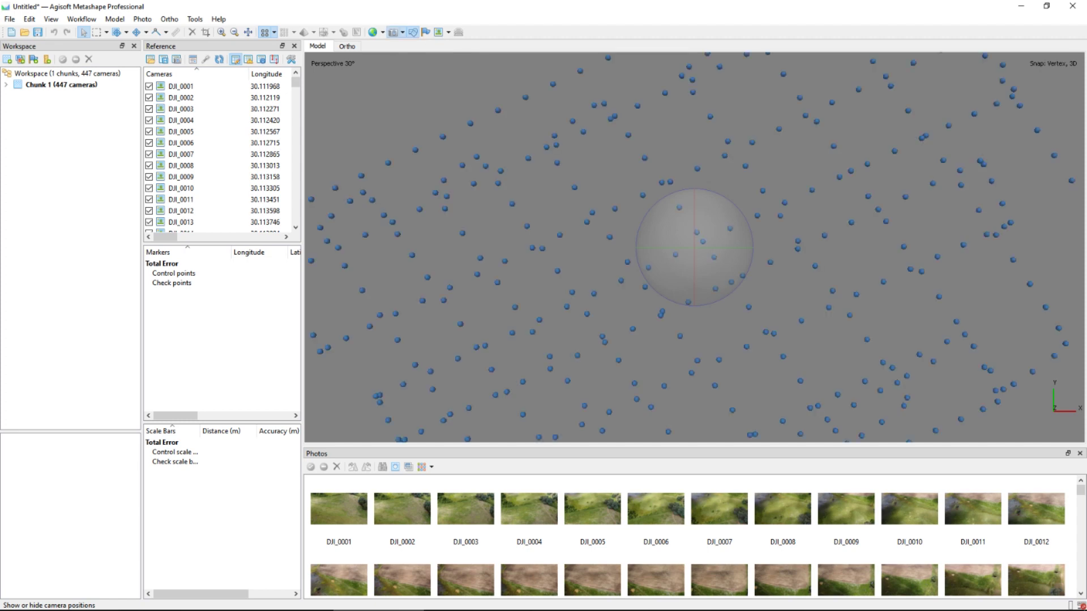
scroll(694, 248, down, 3)
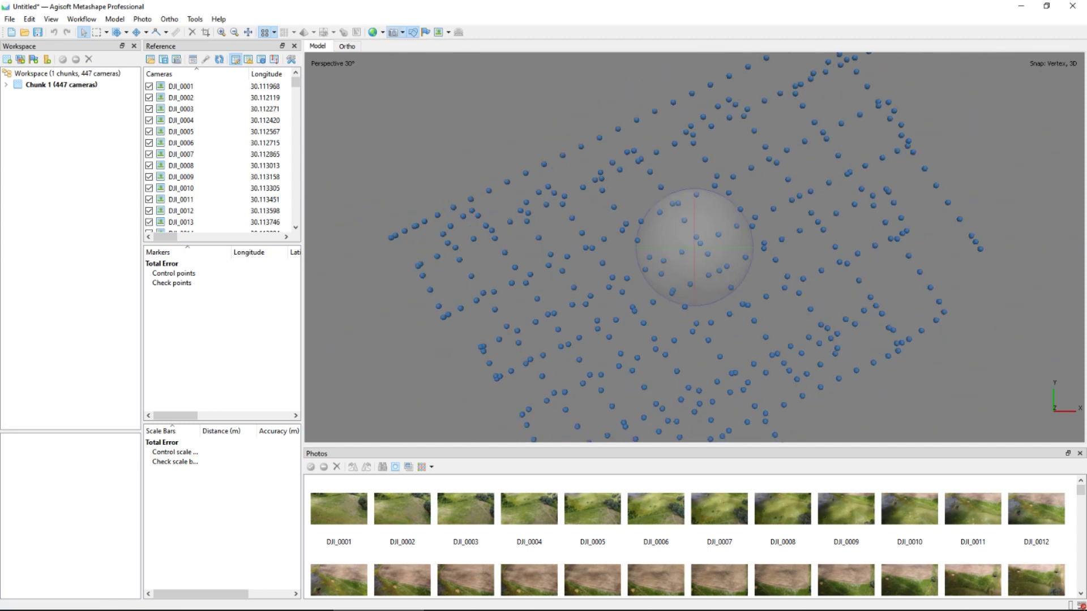
scroll(694, 247, down, 1)
scroll(694, 248, down, 2)
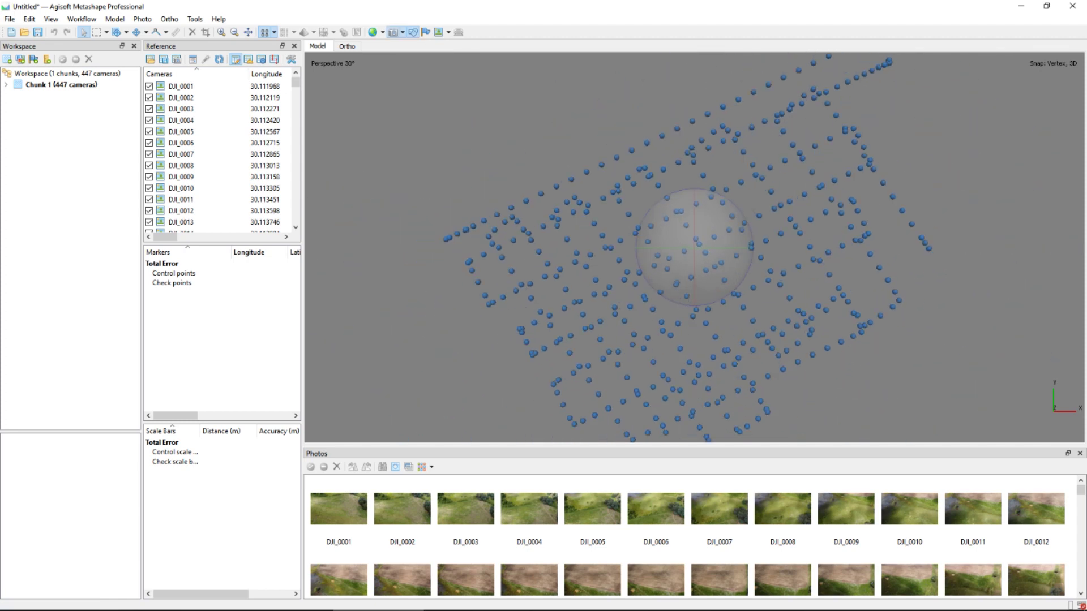
mouse_move(694, 254)
mouse_down()
mouse_move(694, 168)
mouse_move(694, 266)
mouse_up()
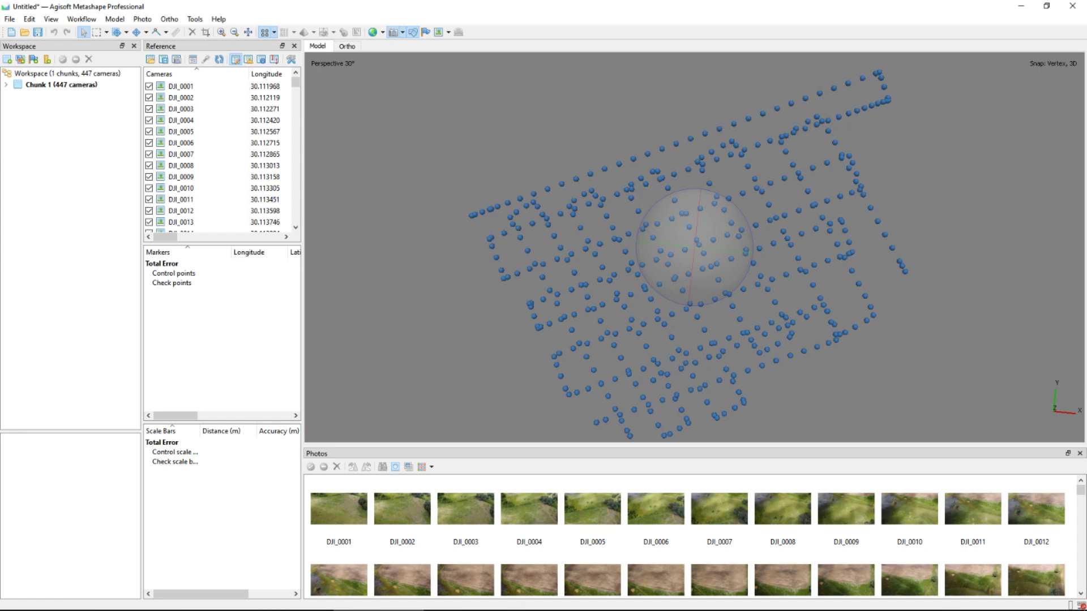
mouse_move(165, 237)
mouse_down()
mouse_move(191, 237)
mouse_move(165, 236)
mouse_up()
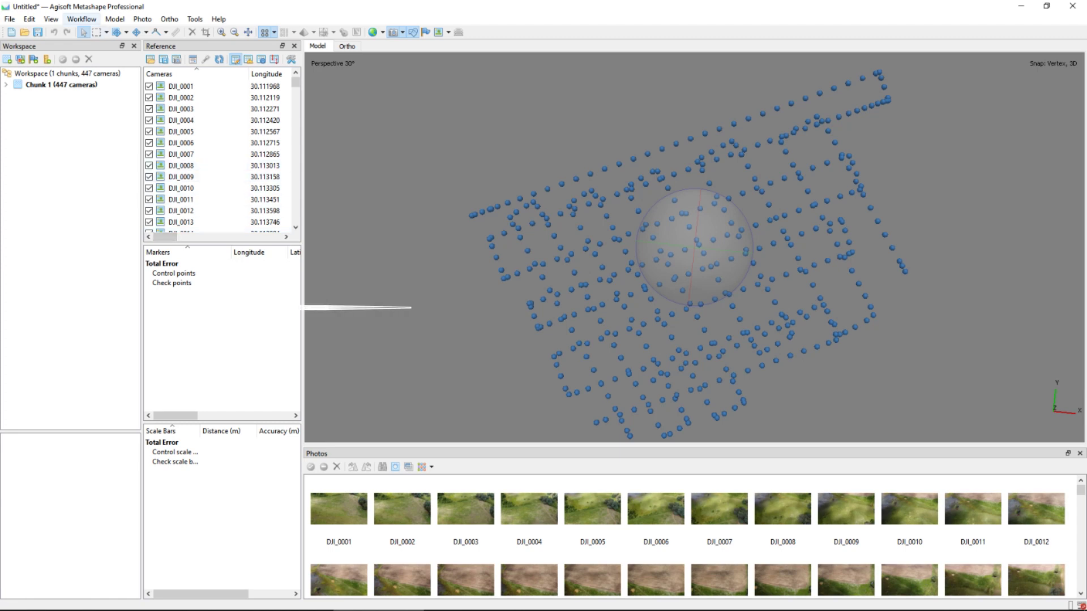
Open the photo alignment settings and set the accuracy to High.
click(81, 19)
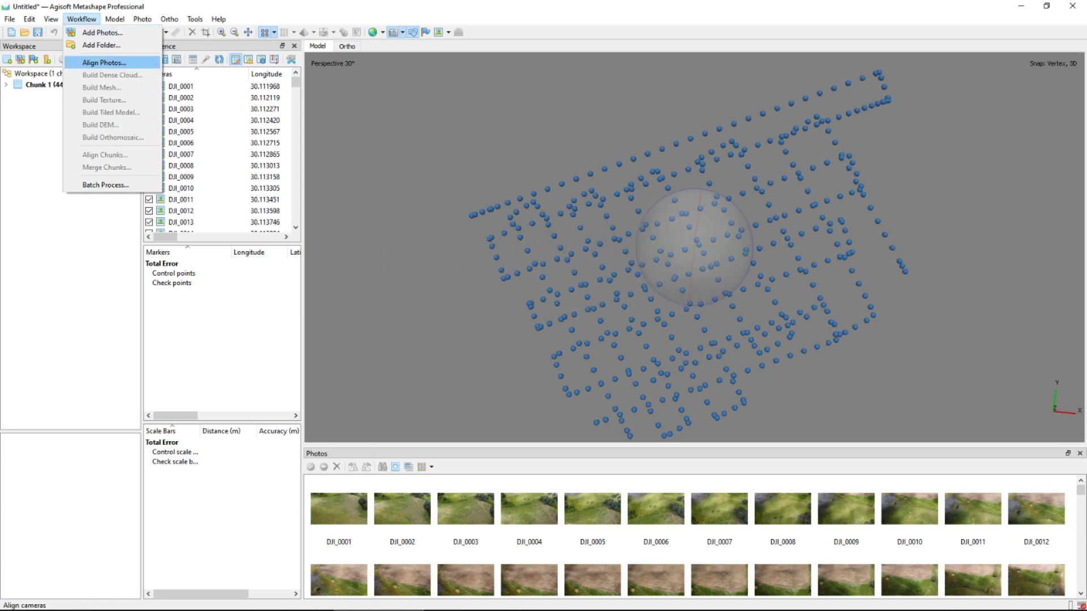
click(104, 62)
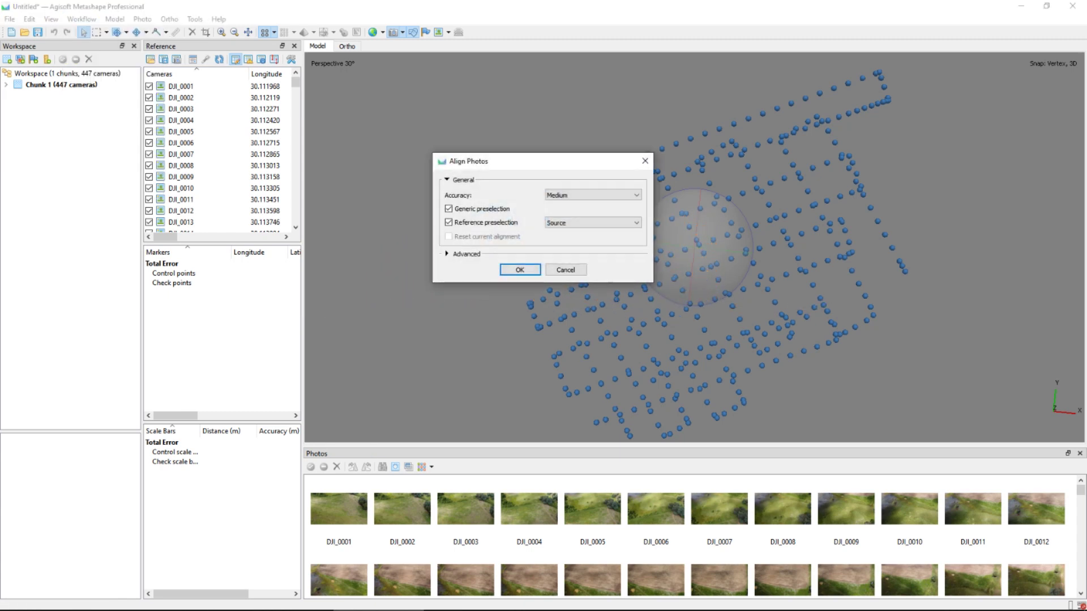
click(593, 195)
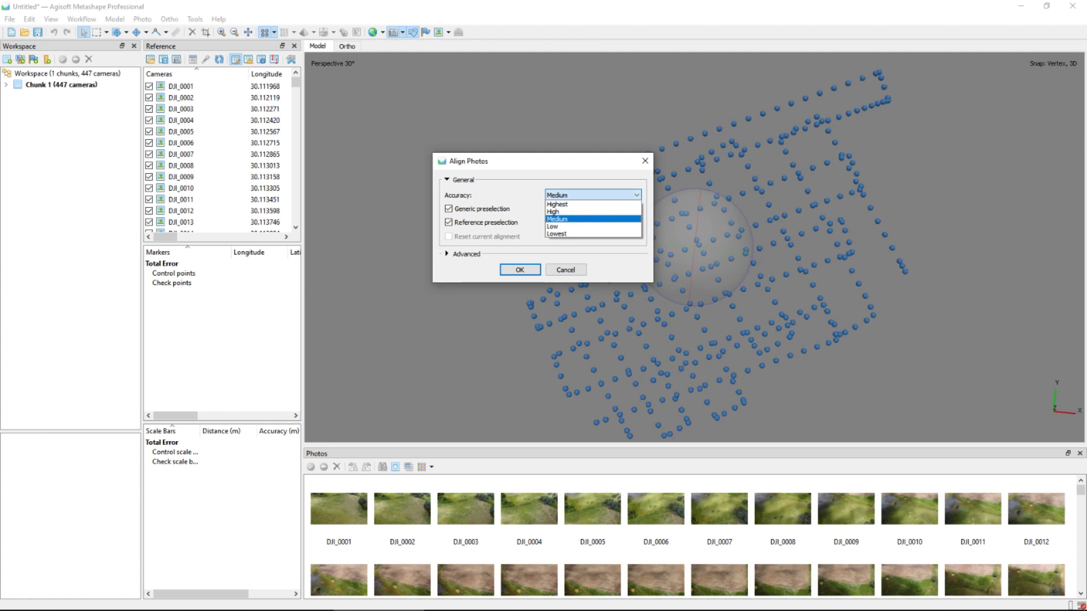
key(Up)
key(Return)
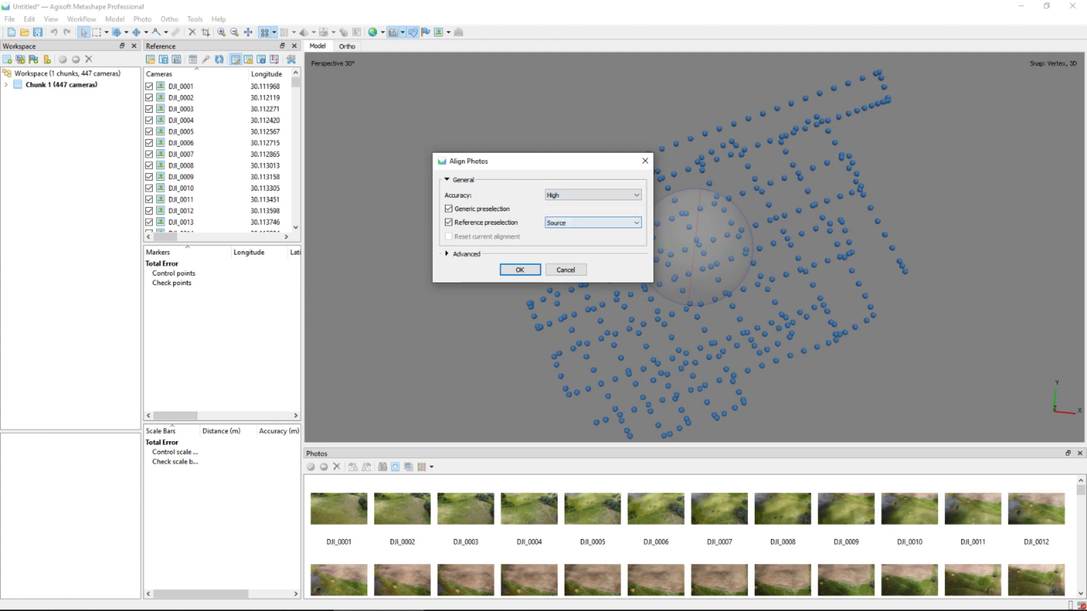
Keep reference preselection on Source, check the advanced alignment options and run the photo alignment.
click(593, 223)
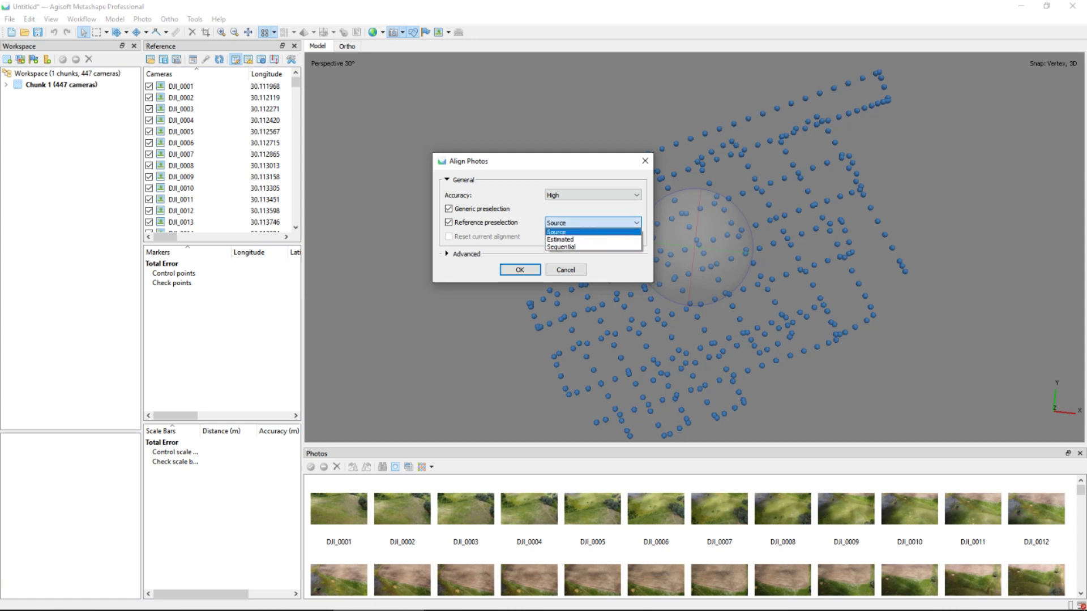
key(Down)
key(Down)
key(Up)
key(Up)
key(Return)
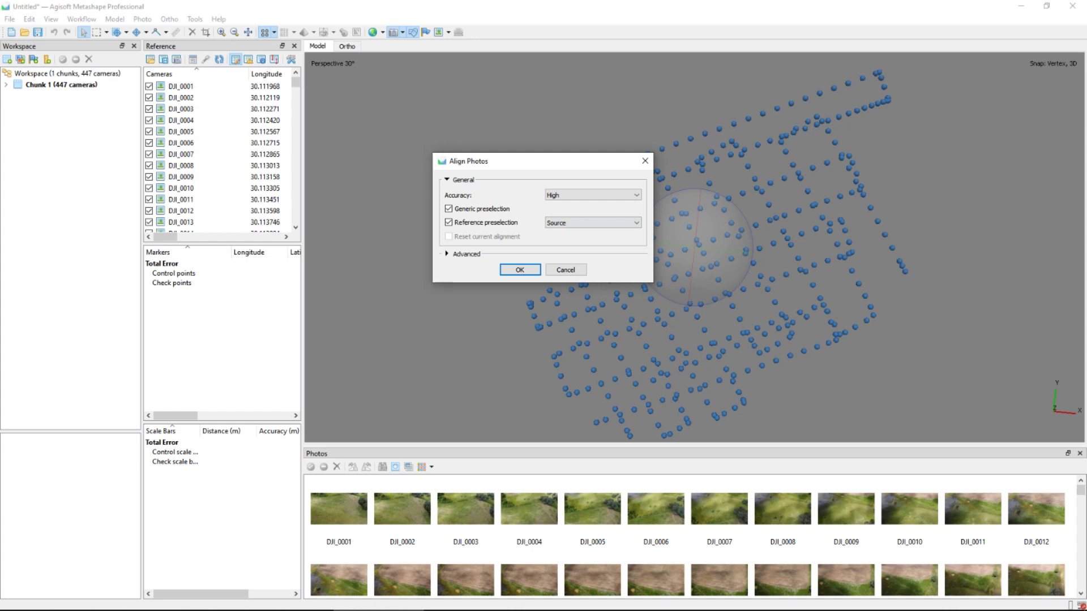
click(447, 254)
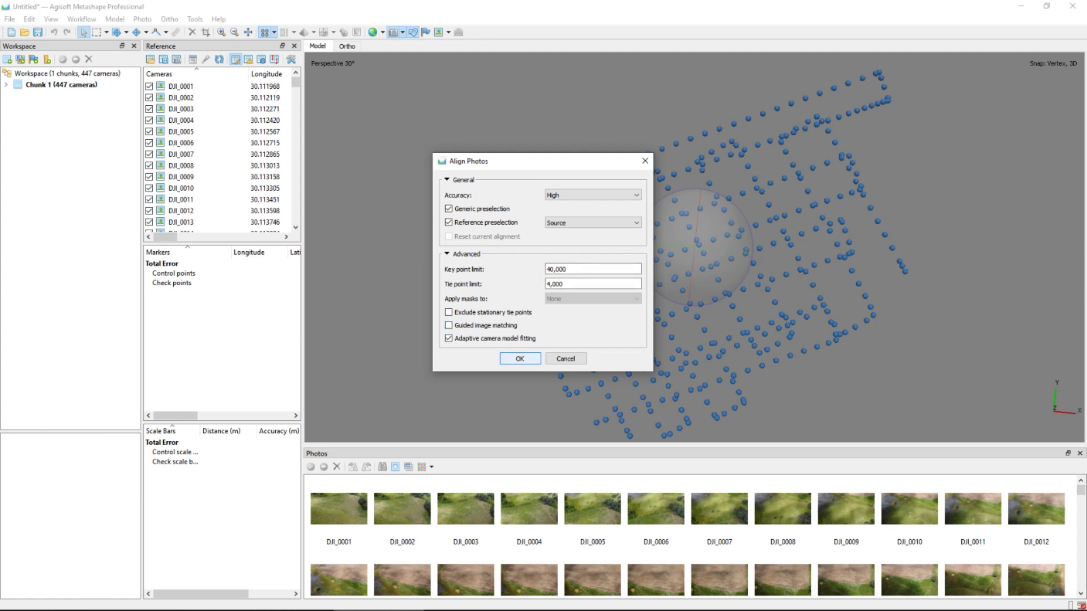
click(520, 358)
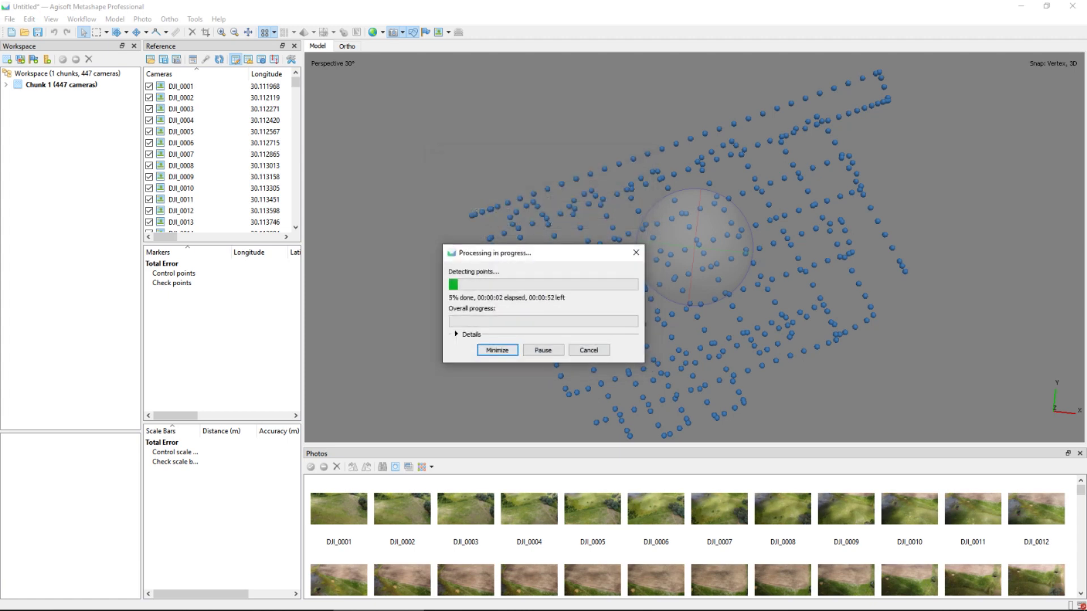
click(456, 334)
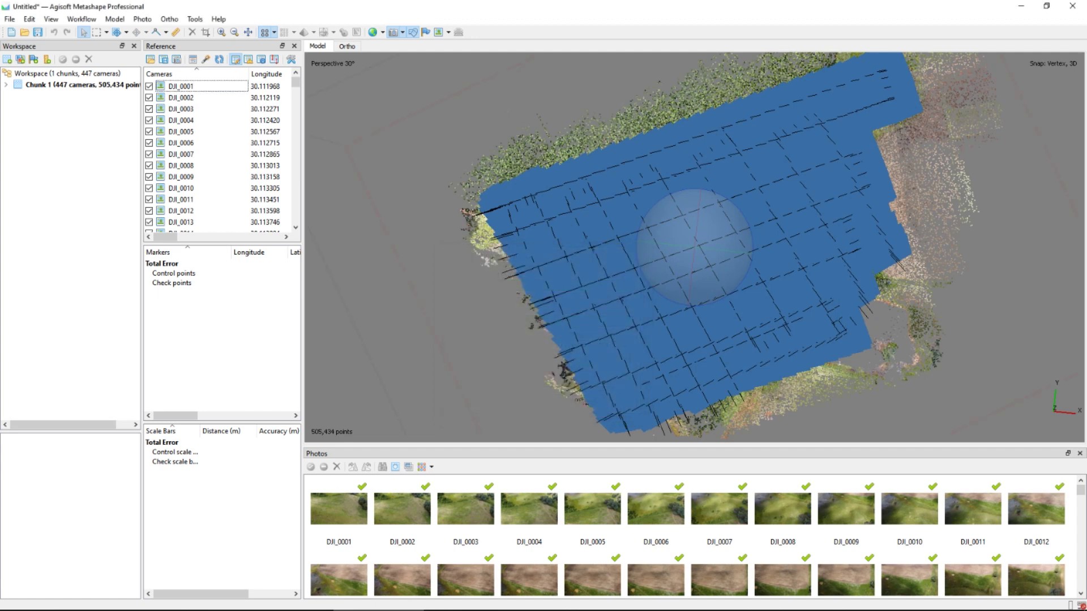
Hide the camera positions and examine the sparse tie point cloud from oblique and side views.
scroll(695, 248, down, 2)
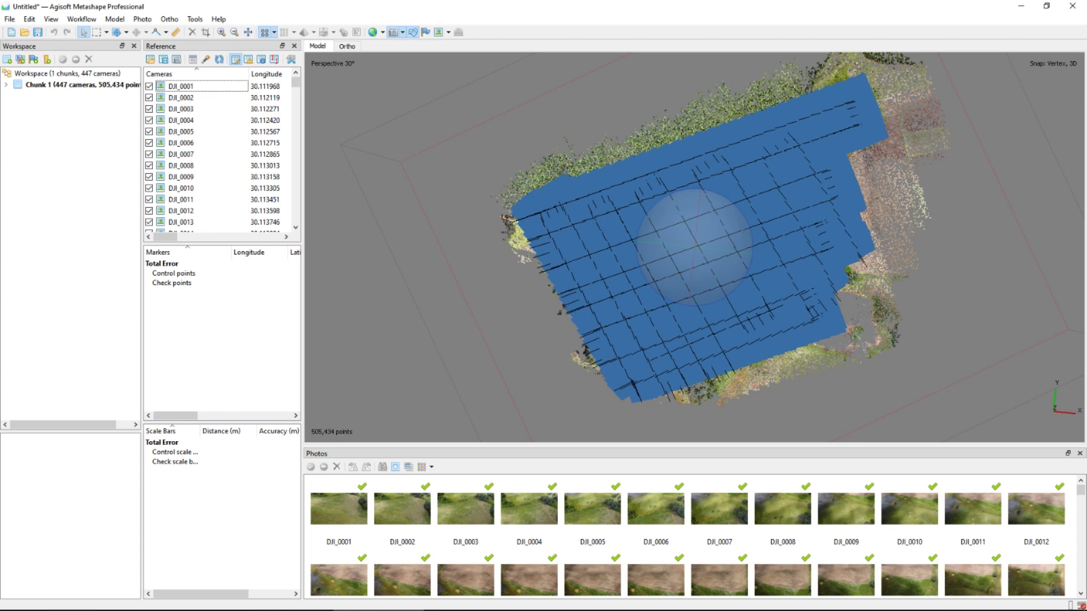
scroll(696, 247, down, 1)
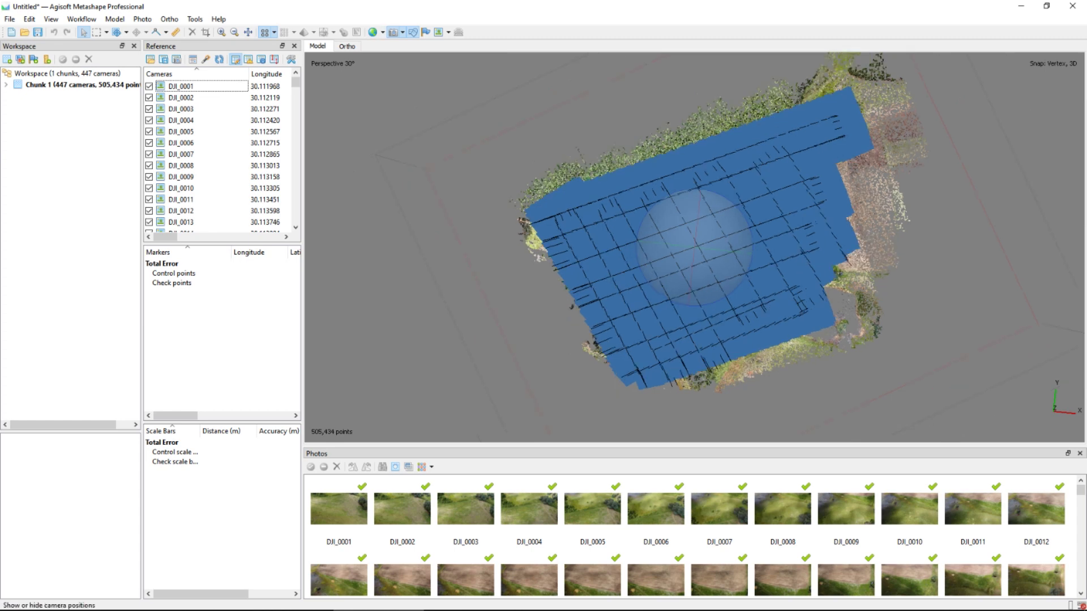
click(395, 32)
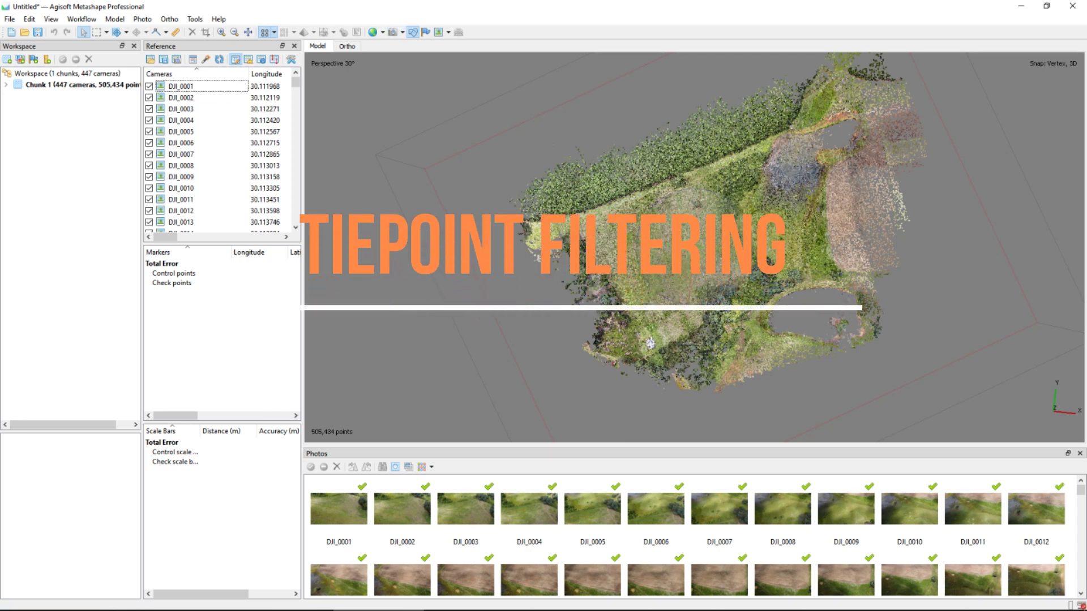
drag(691, 283, 691, 218)
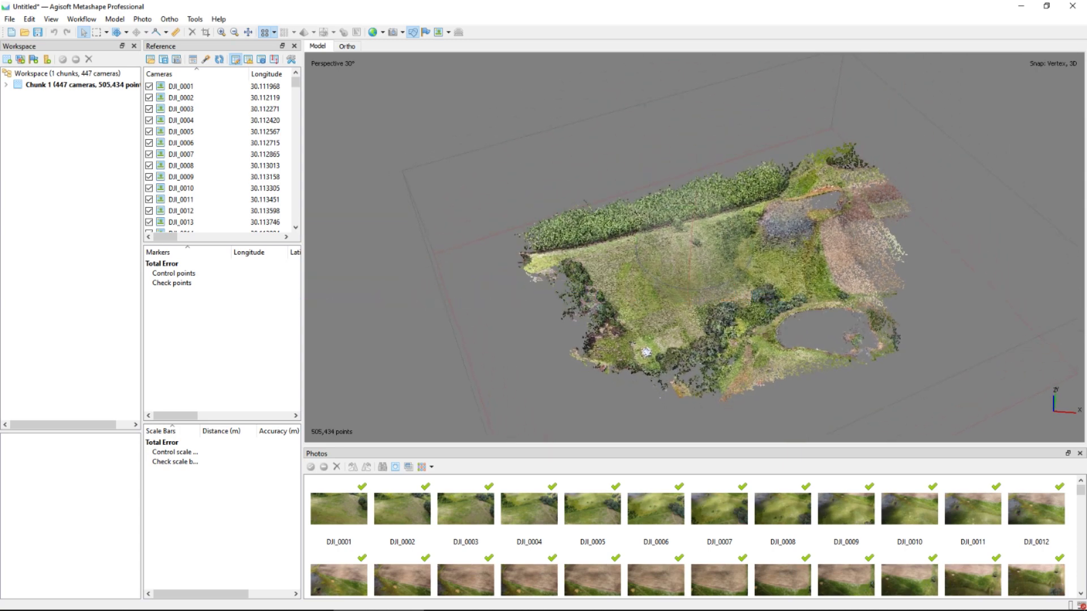
drag(702, 261, 520, 236)
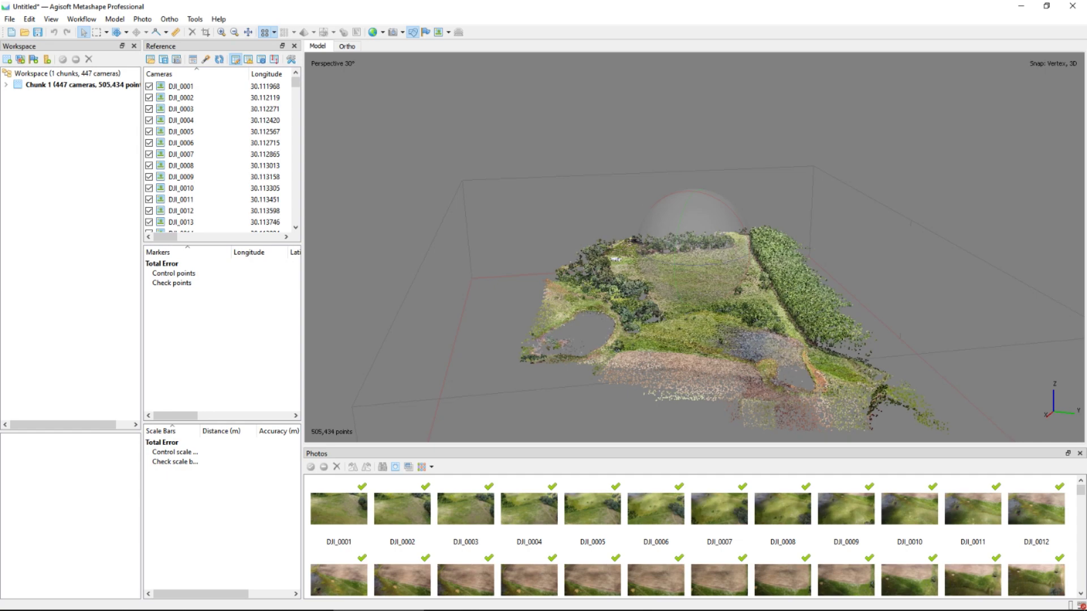
drag(623, 254, 567, 207)
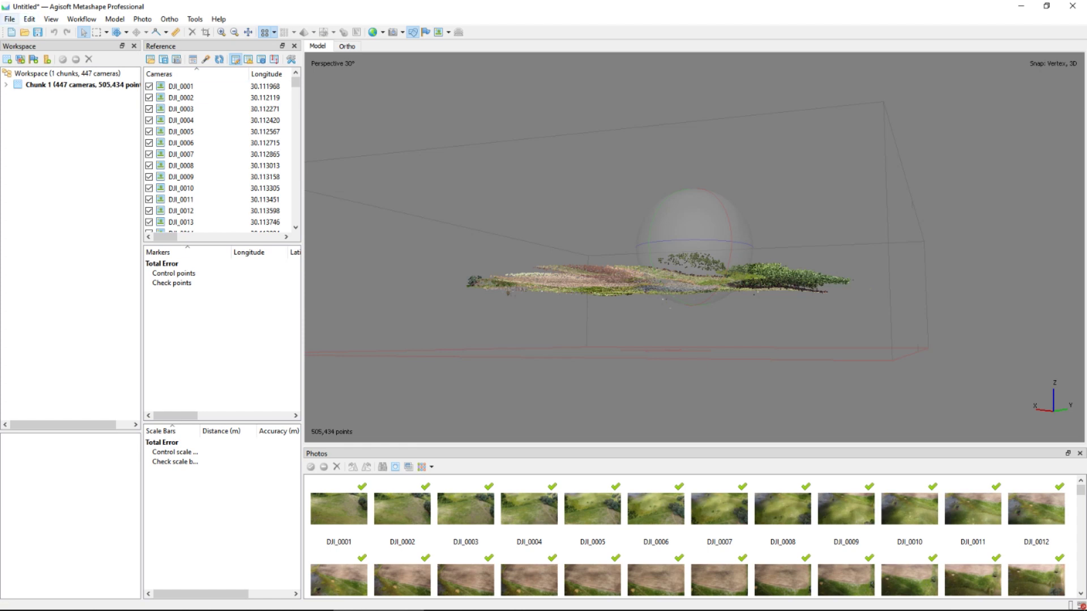
Save the project as Herb_Farm in the Herb_Farm folder, in Metashape Project (*.psx) format.
click(9, 19)
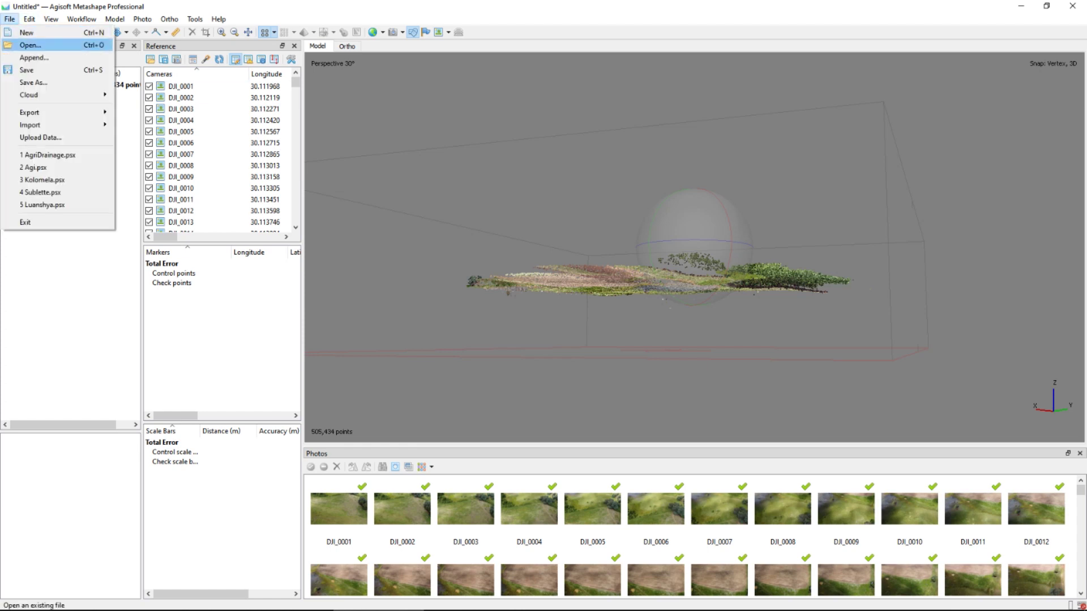
click(33, 82)
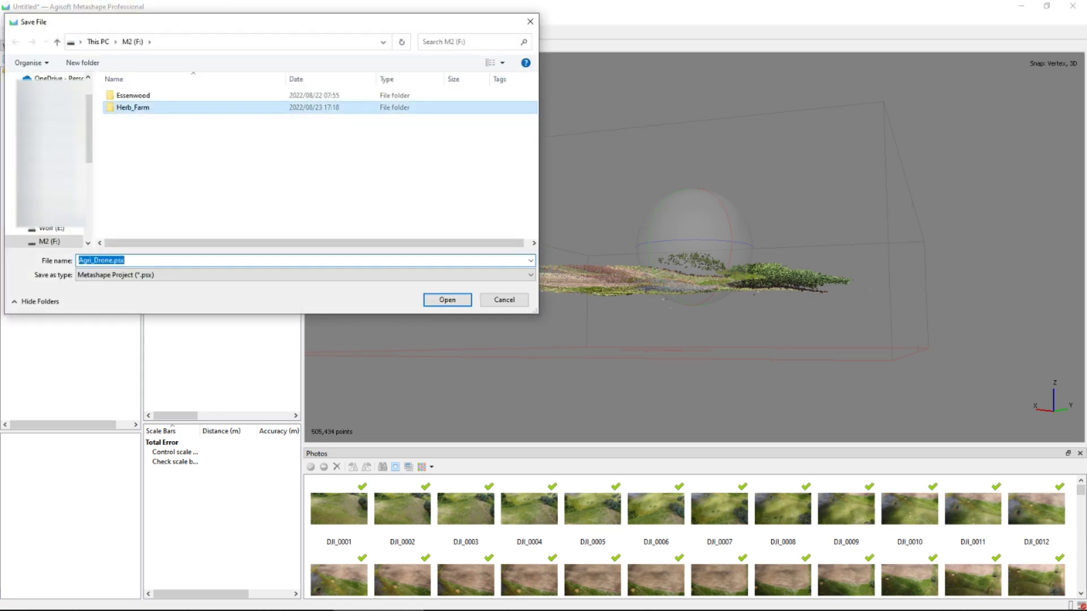
double_click(133, 107)
text(Herb_Farm)
key(Return)
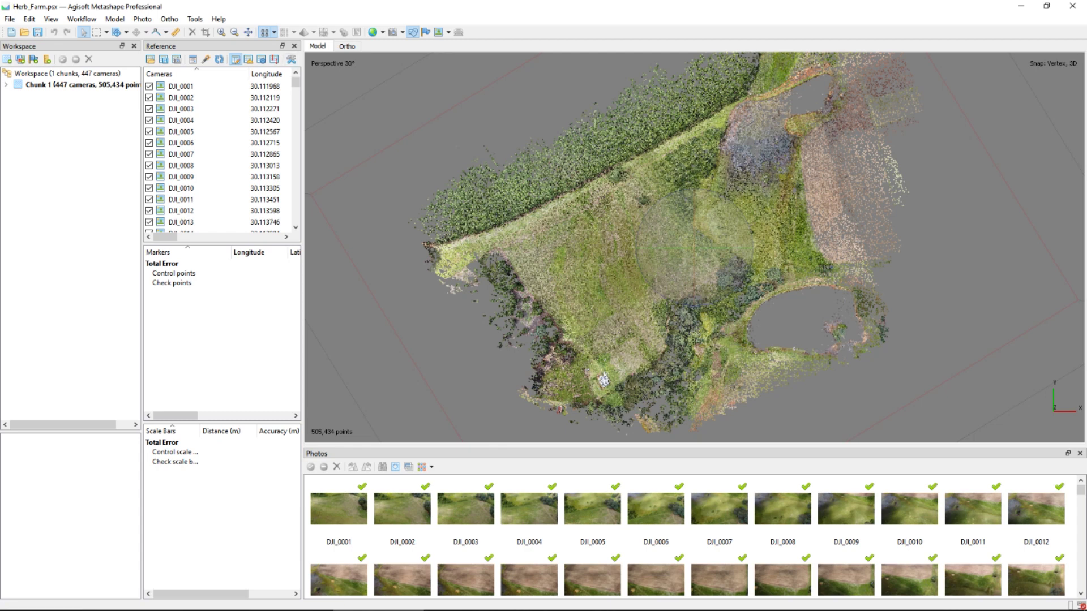
Start a gradual selection of the tie points by Reconstruction uncertainty and lower the level to about 20.12.
click(115, 18)
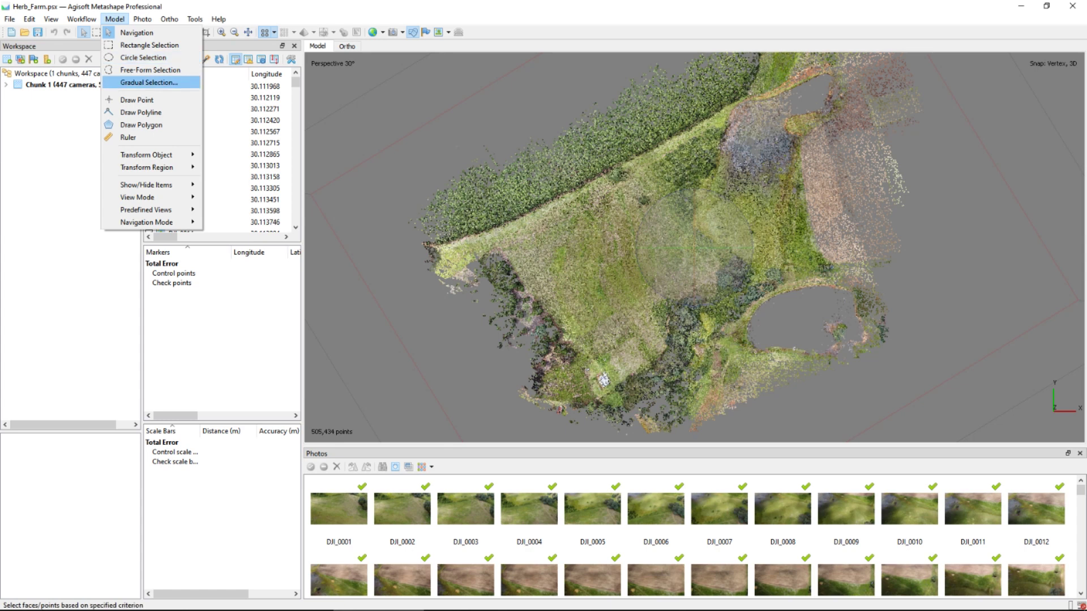
click(149, 82)
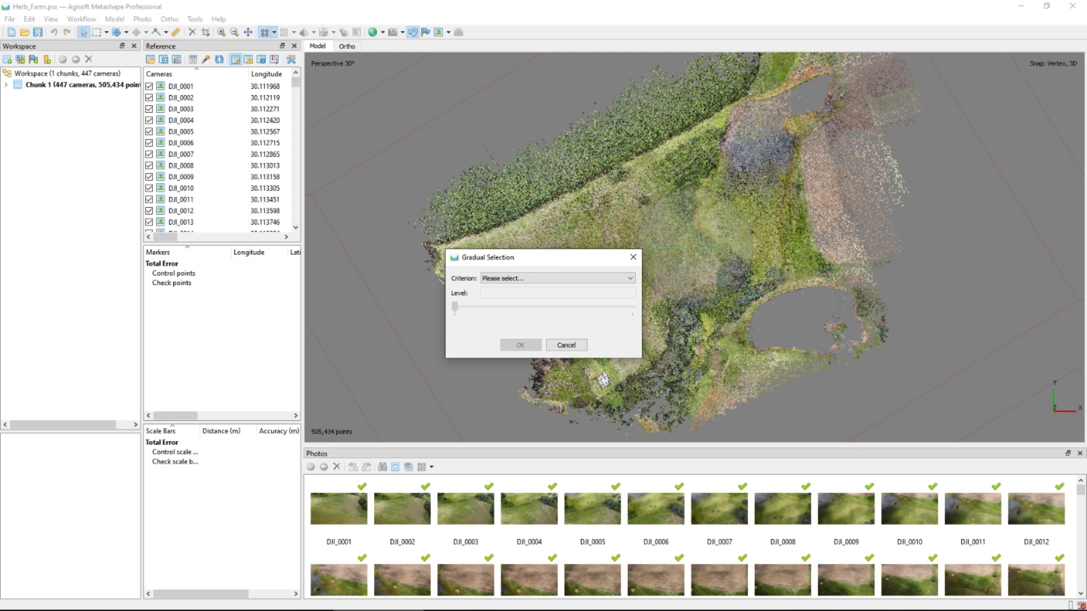
click(629, 278)
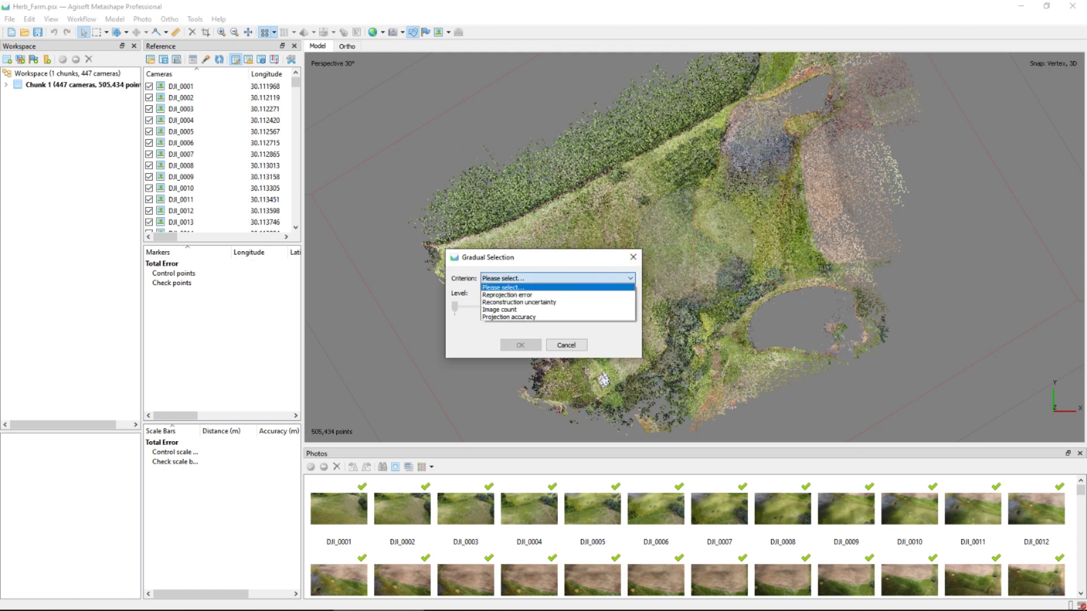
key(Down)
key(Down)
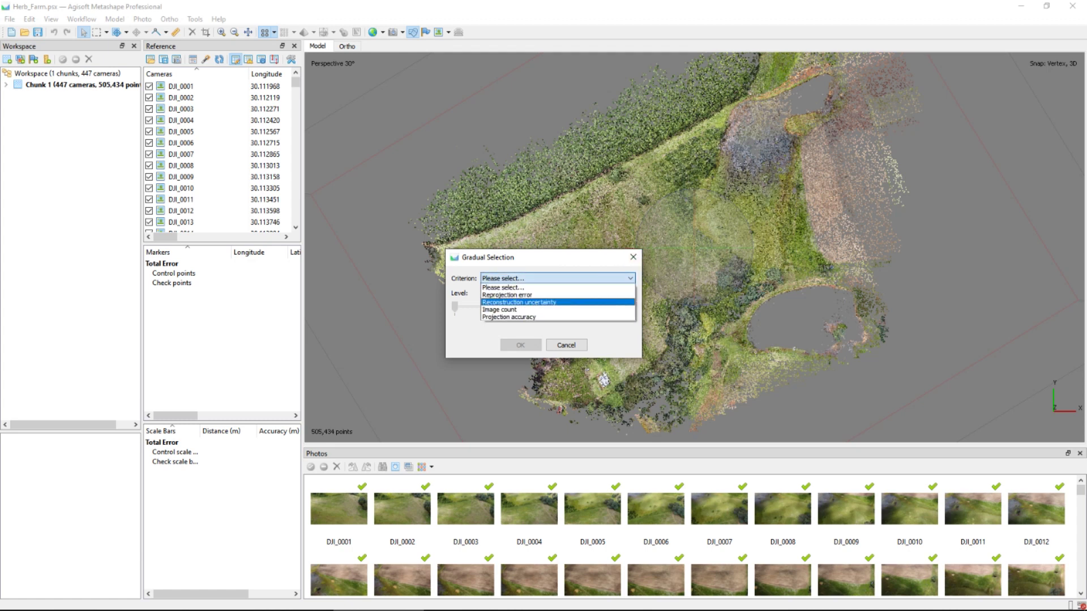
key(Return)
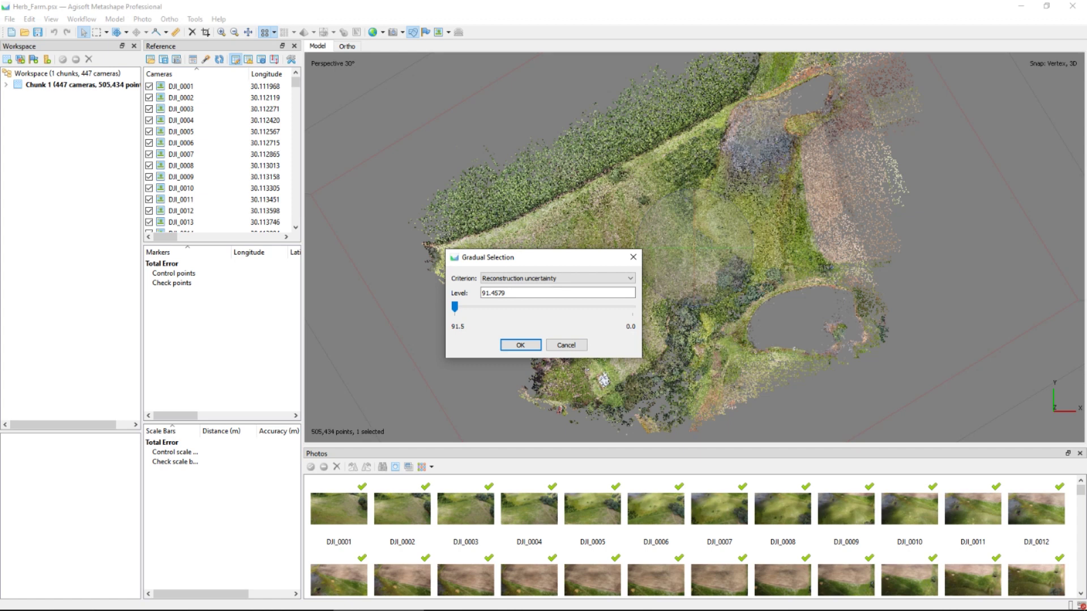
drag(454, 307, 593, 306)
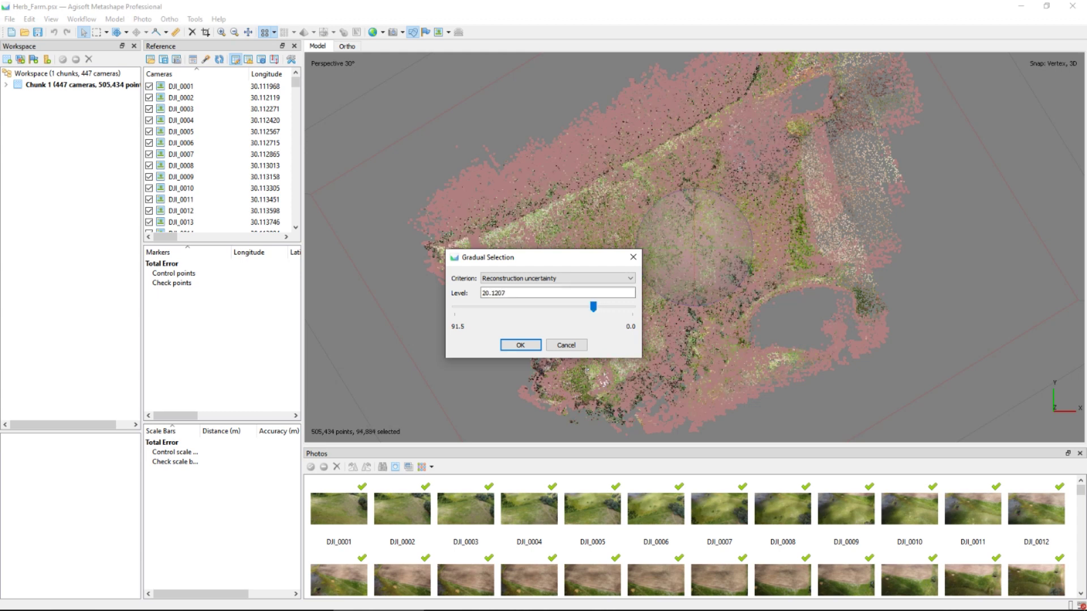
Try a Reconstruction uncertainty level of 15, set it to 20 instead and delete the selected tie points.
drag(538, 257, 855, 179)
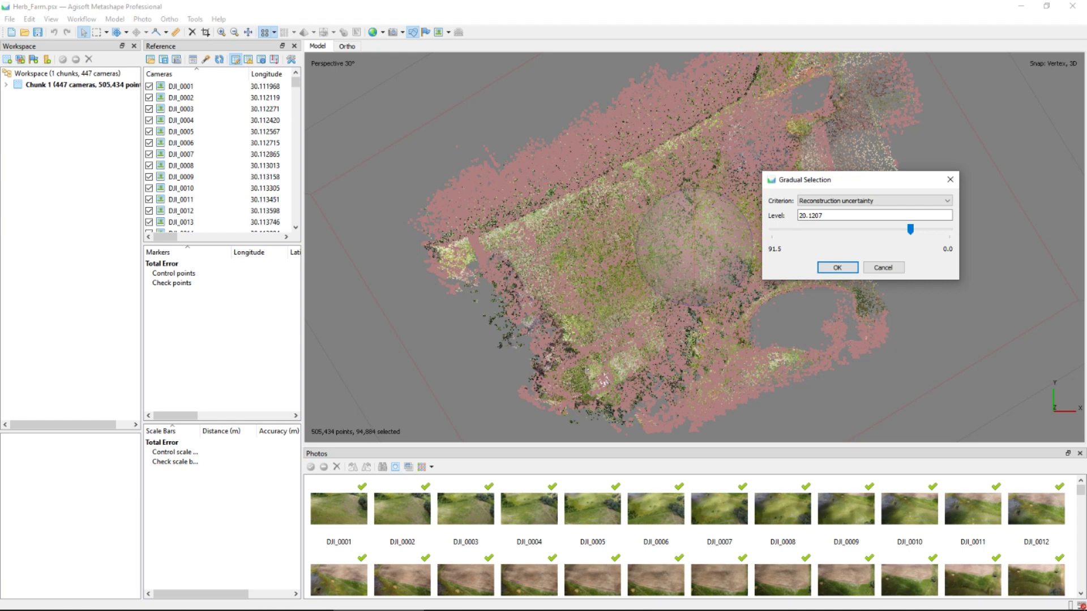
drag(822, 215, 798, 215)
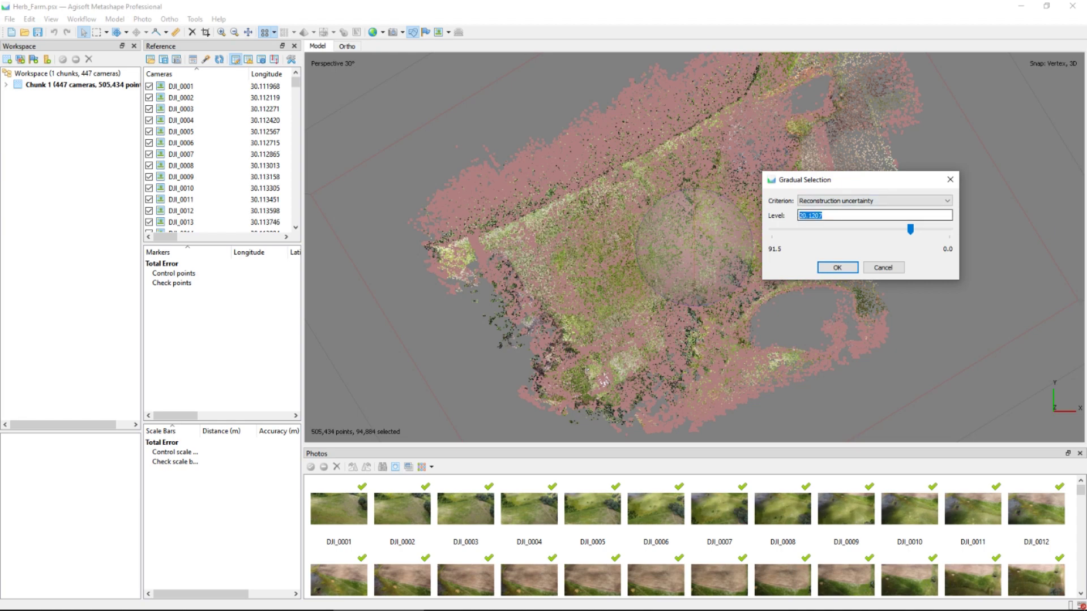
text(15)
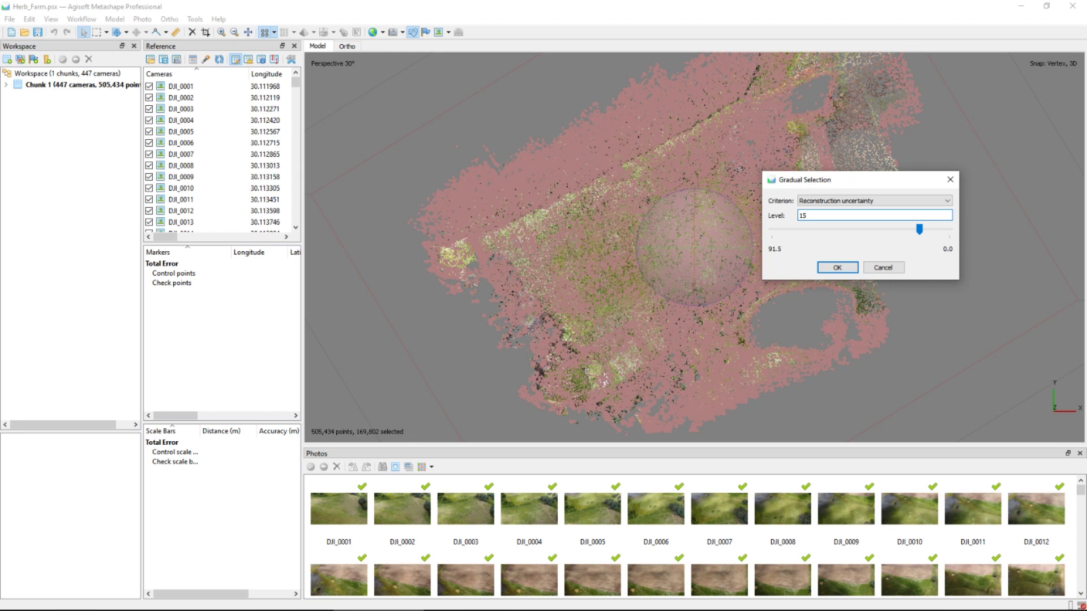
key(BackSpace)
key(BackSpace)
text(20)
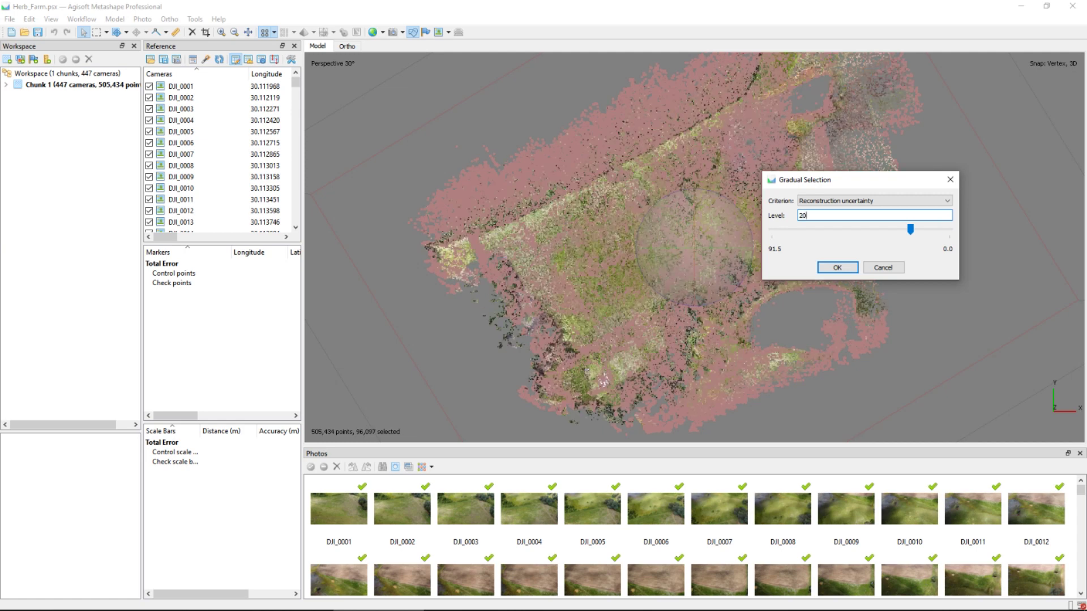
key(Return)
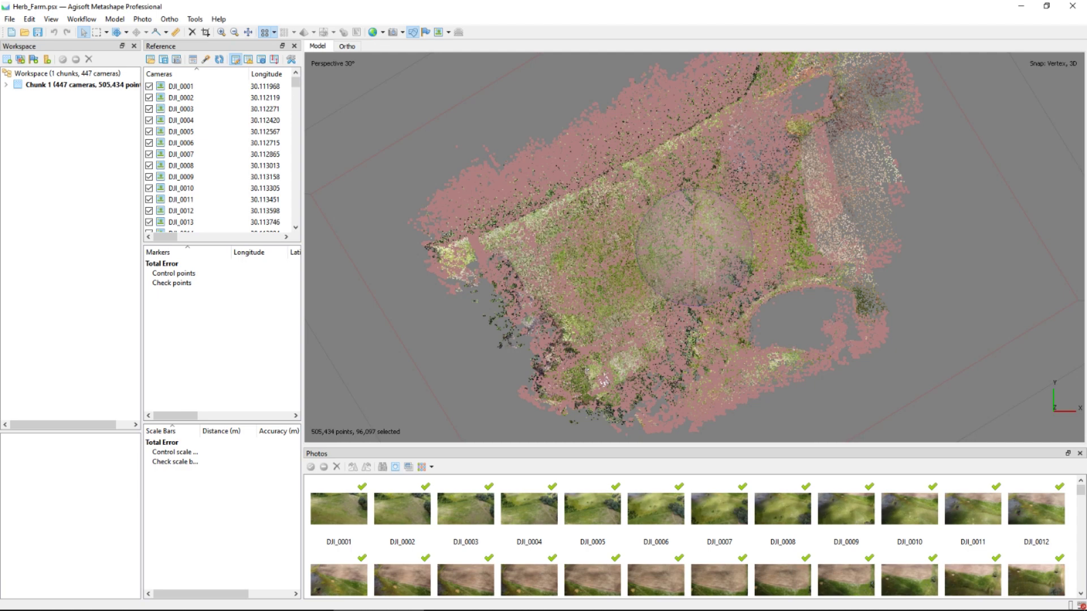
key(Delete)
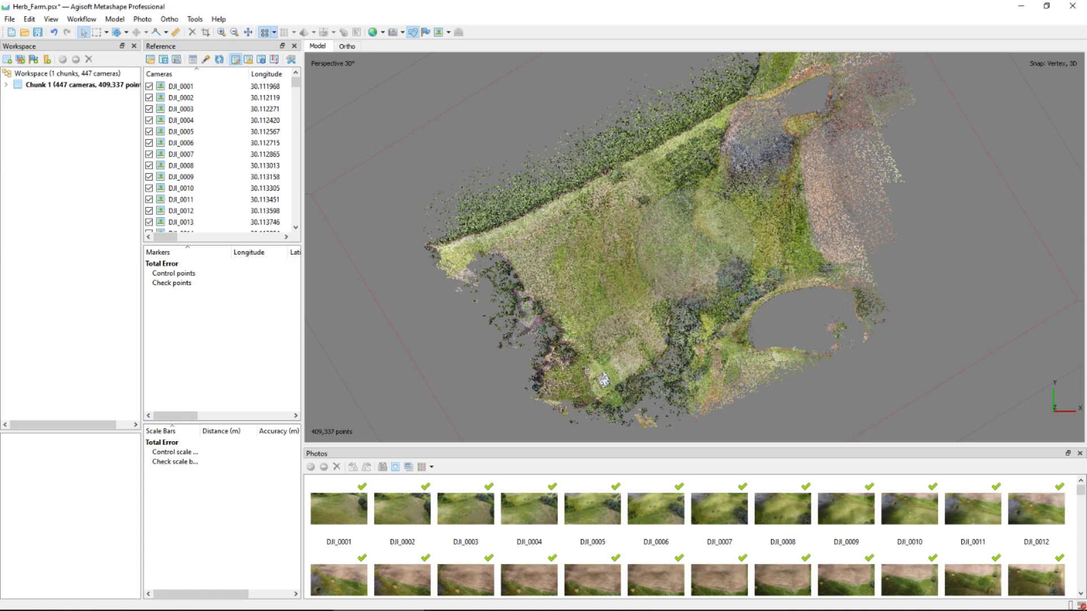
Optimize the camera alignment locally with adaptive camera model fitting and tie point covariance estimation, and check the cameras' pixel errors.
drag(629, 340, 586, 235)
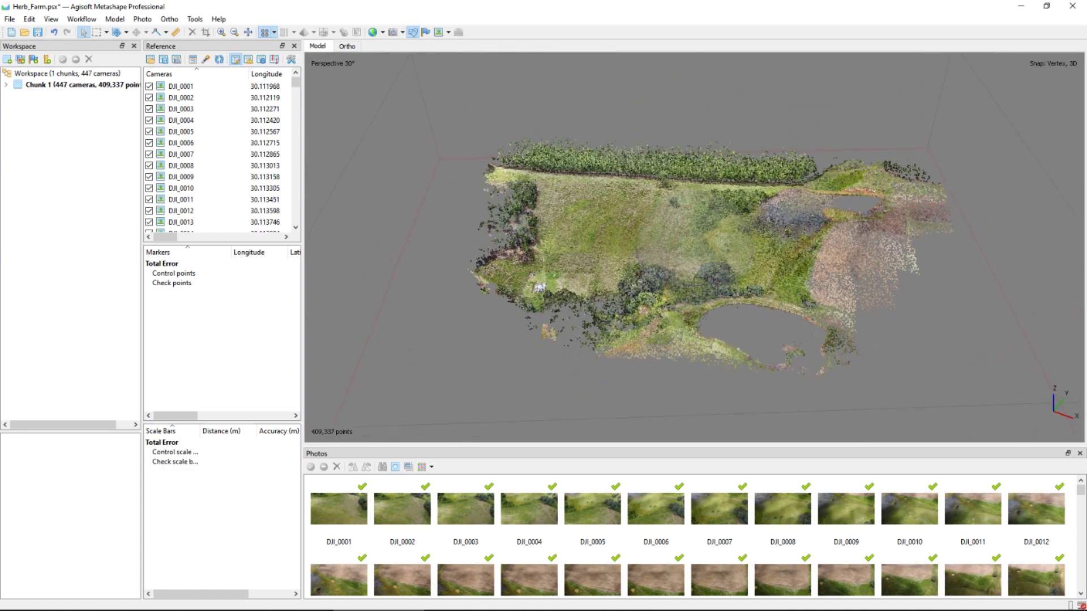
drag(679, 278, 751, 234)
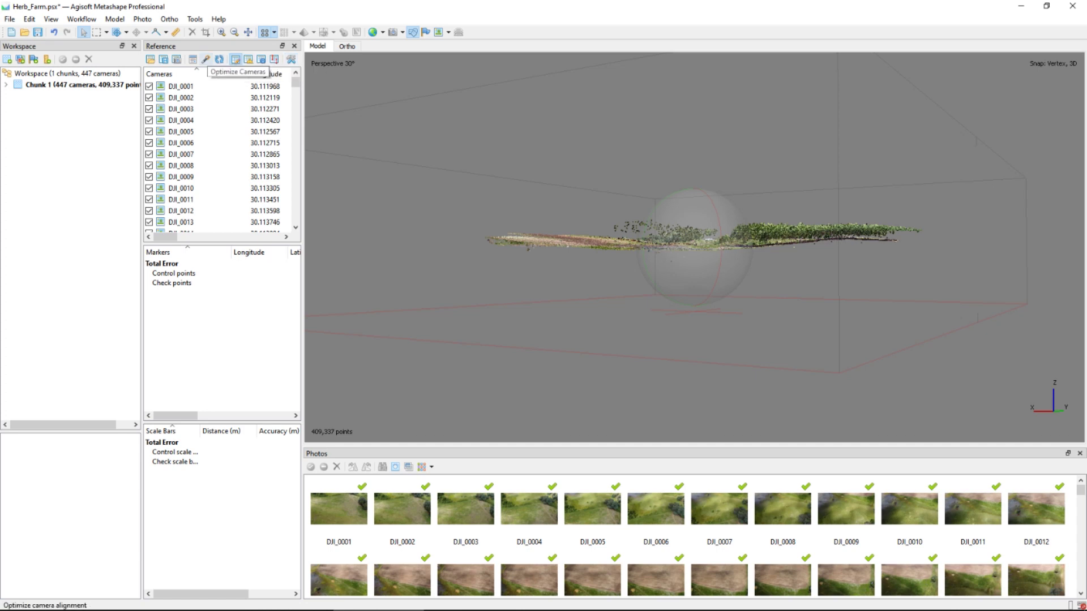
click(219, 58)
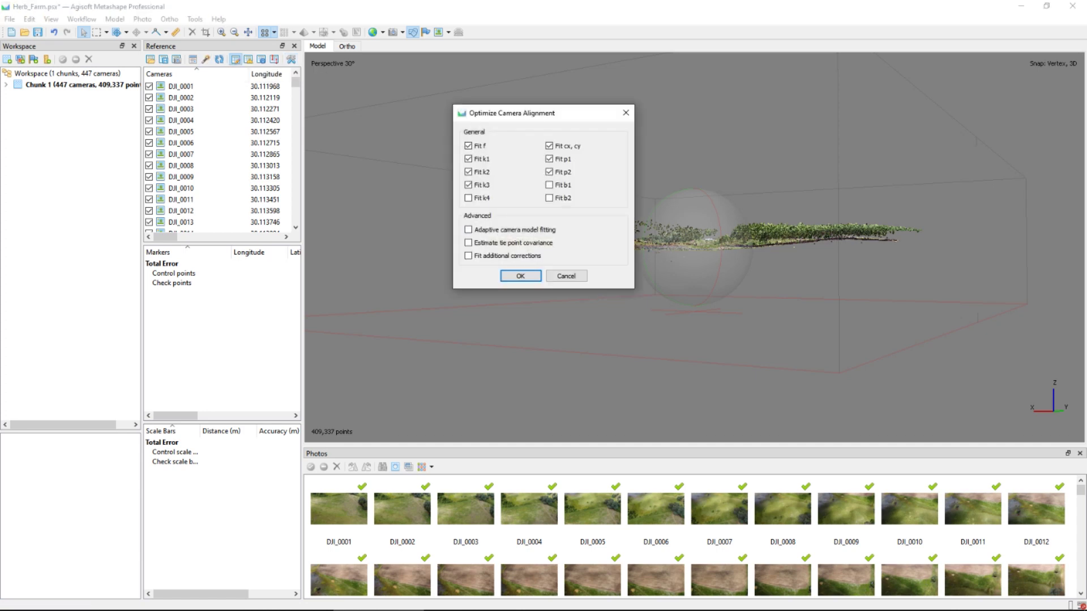
click(468, 229)
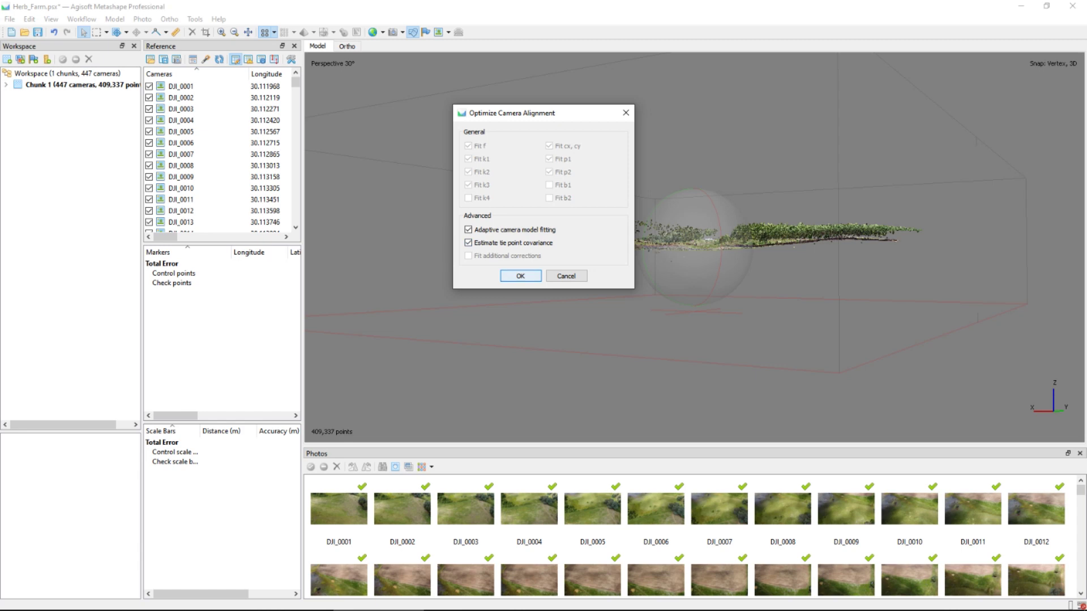
click(520, 276)
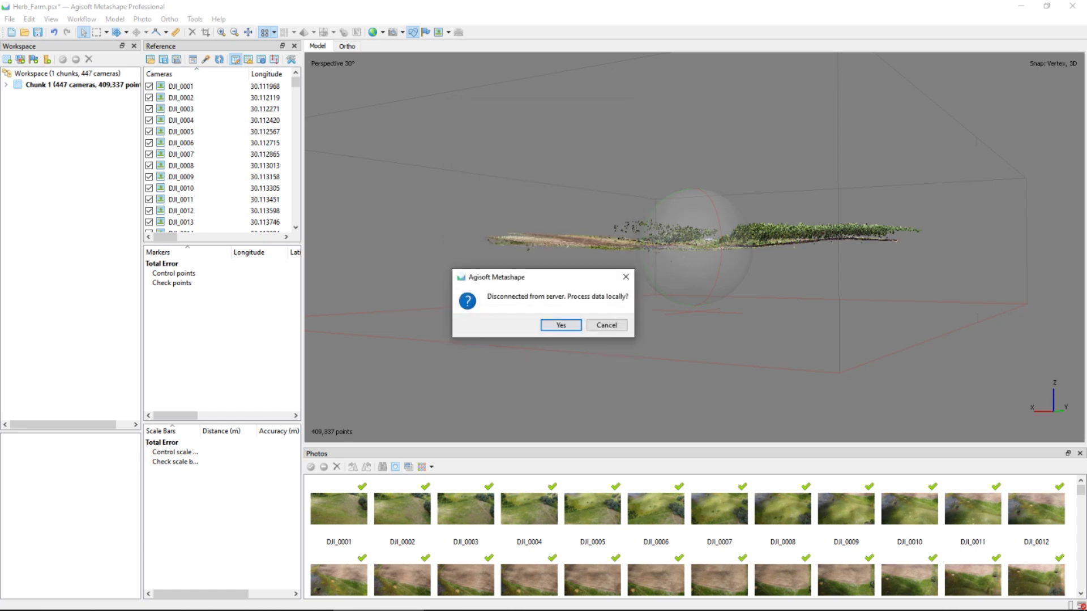
click(561, 325)
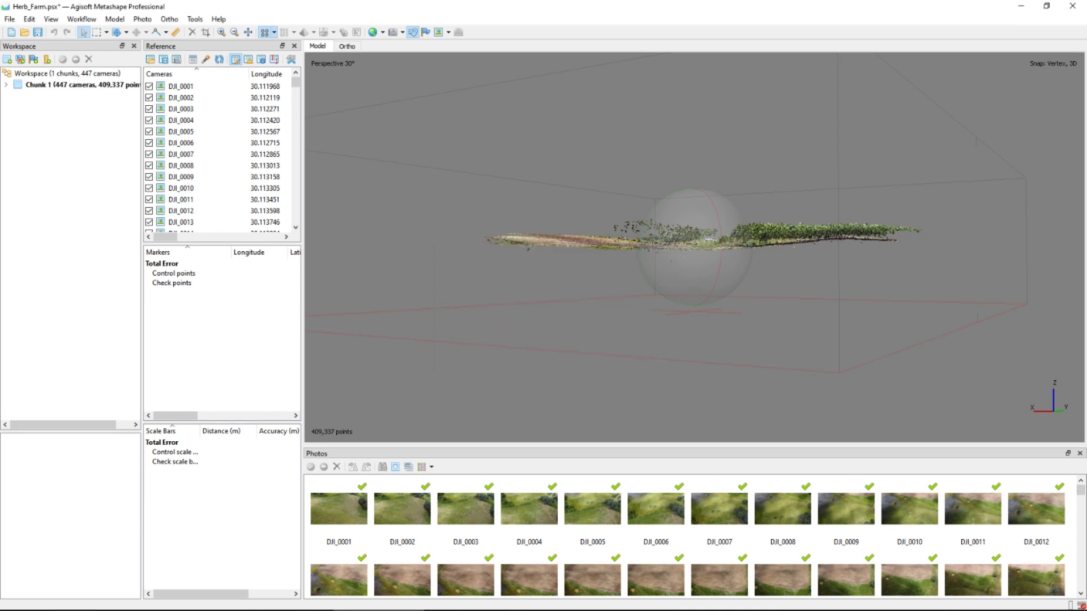
drag(164, 237, 269, 237)
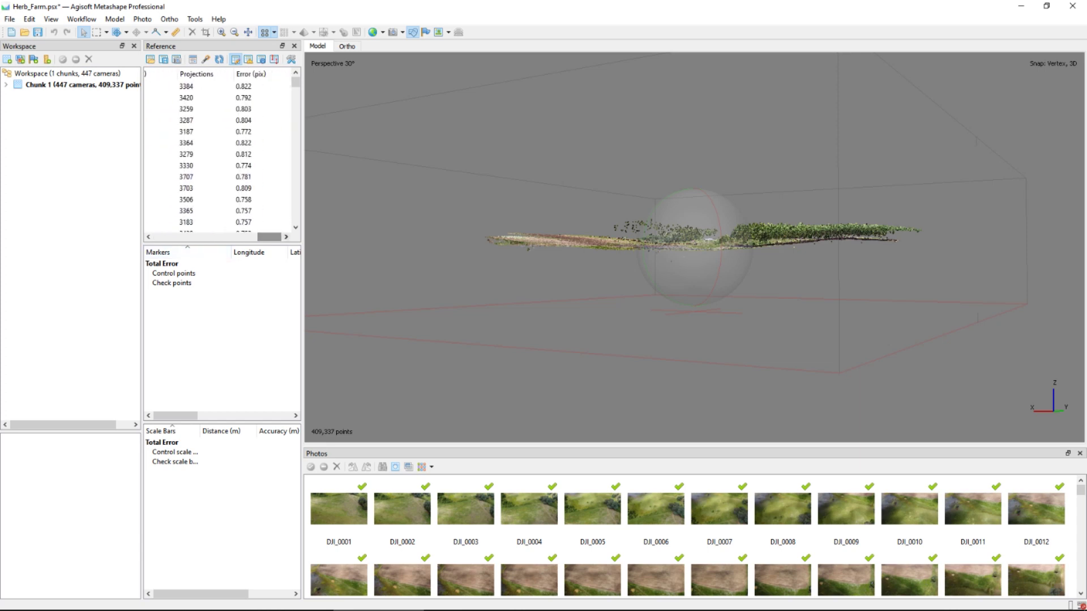
drag(295, 82, 295, 217)
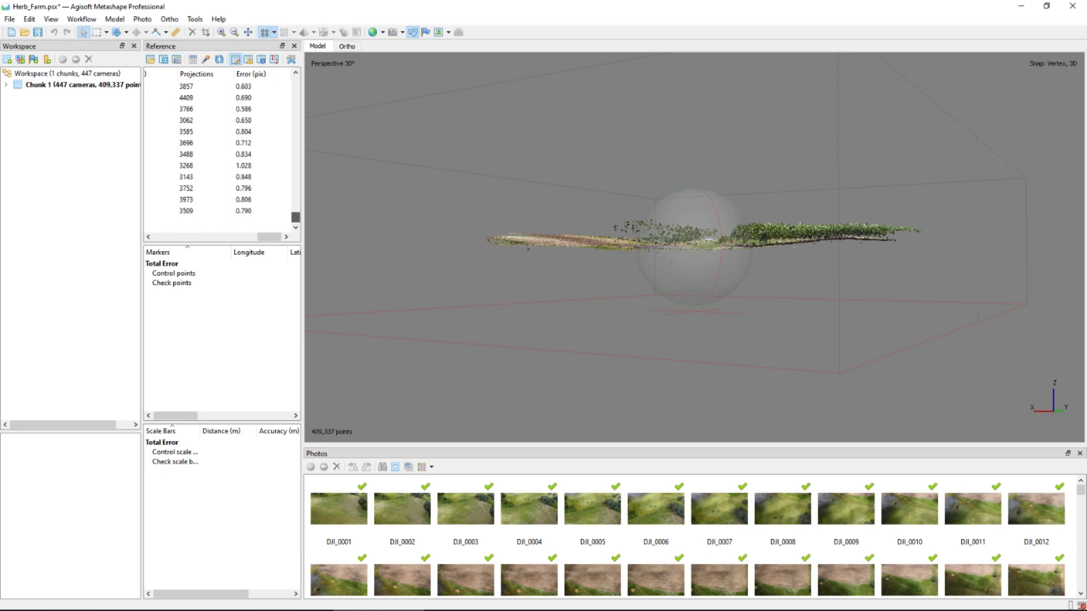
drag(295, 218, 295, 82)
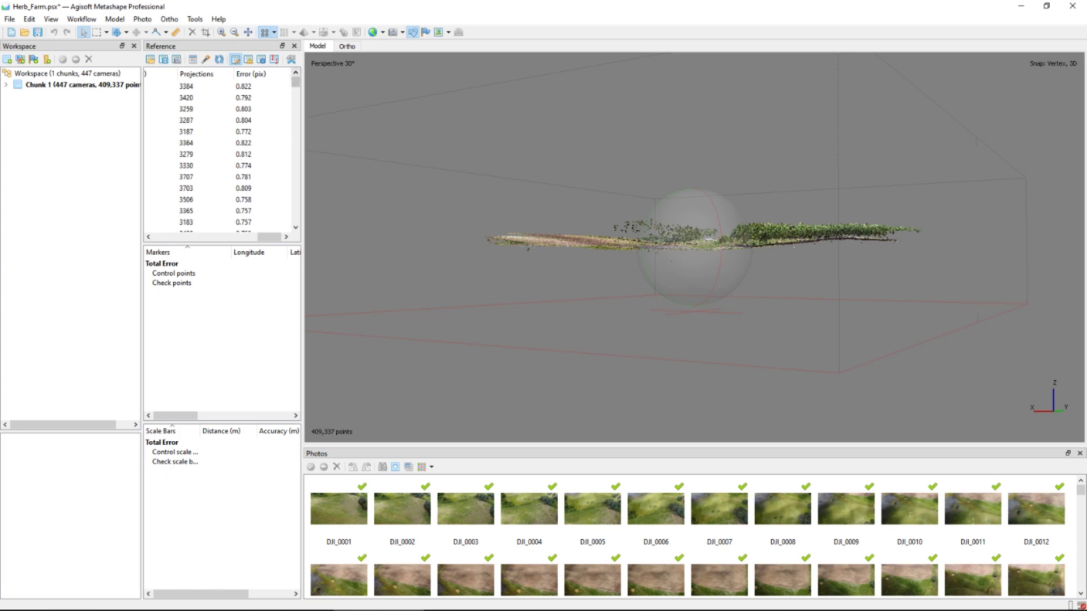
Select the tie points by Reprojection error at level 0.45 with a gradual selection and delete them.
click(115, 19)
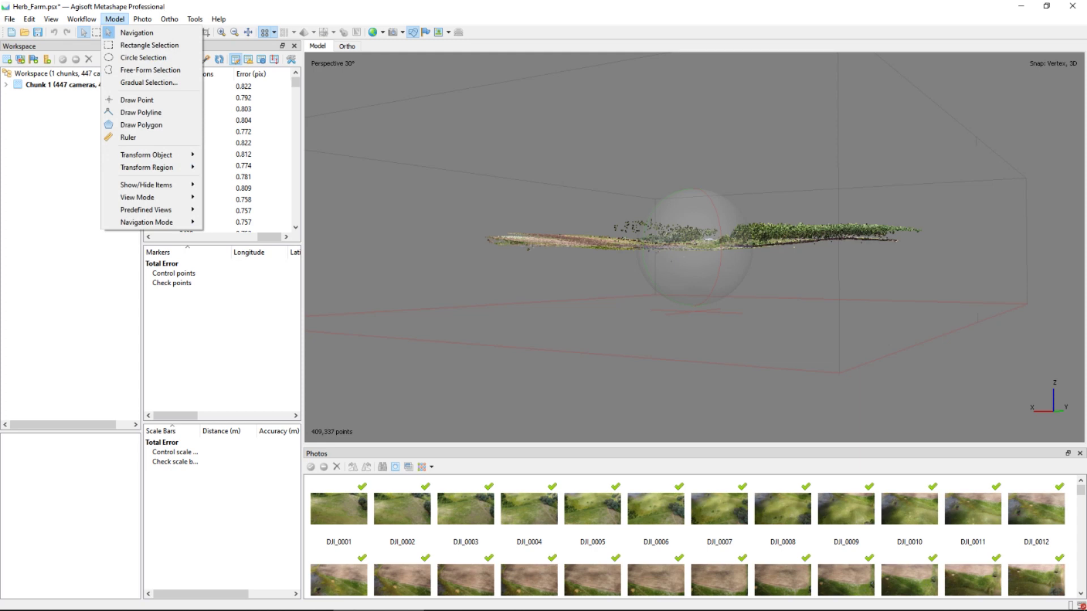
click(148, 83)
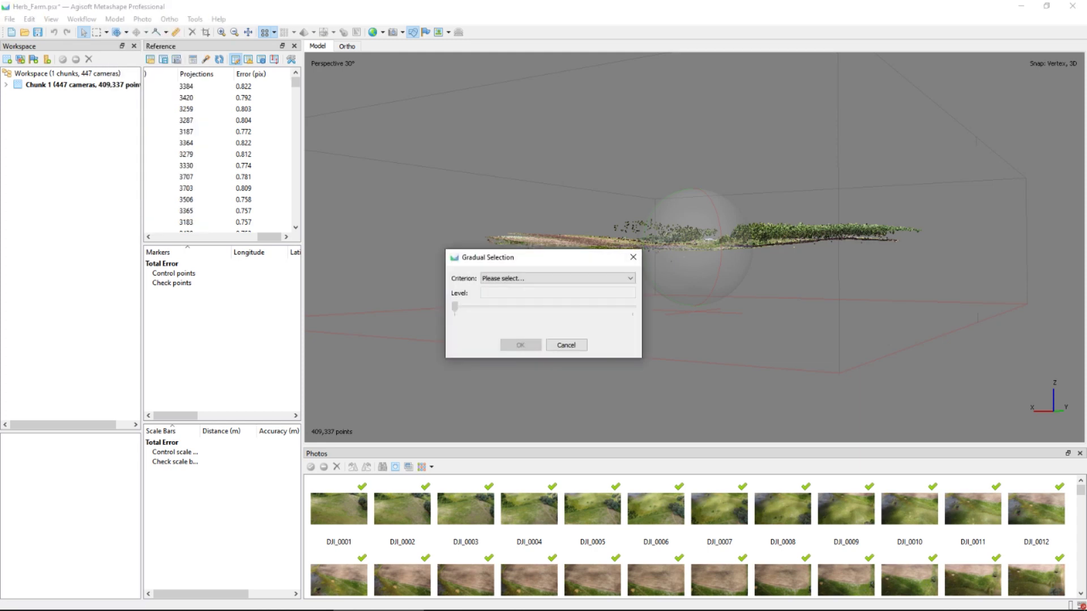
click(557, 278)
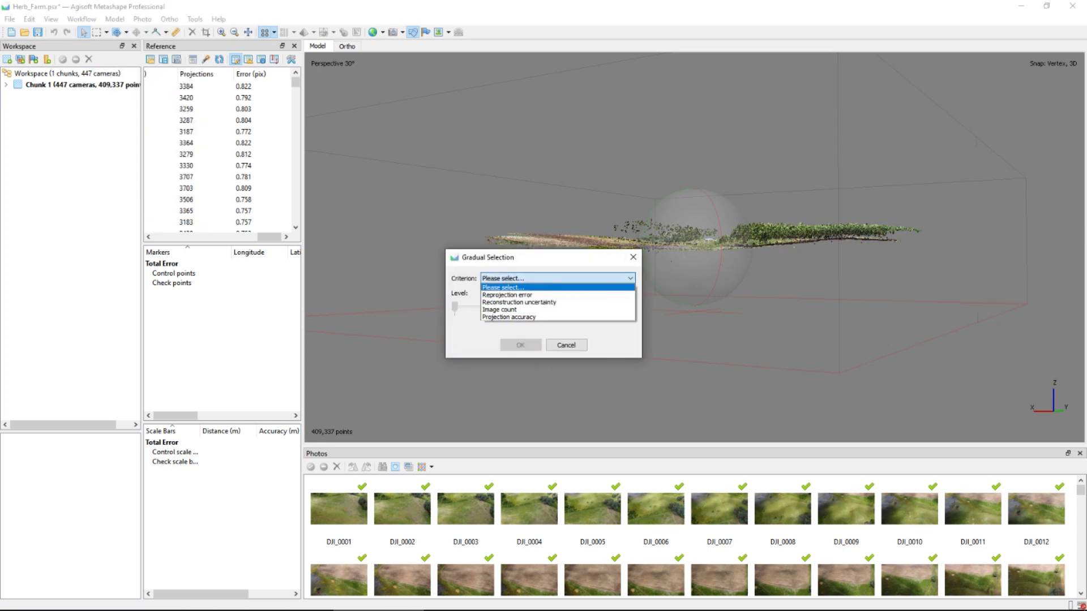
click(508, 295)
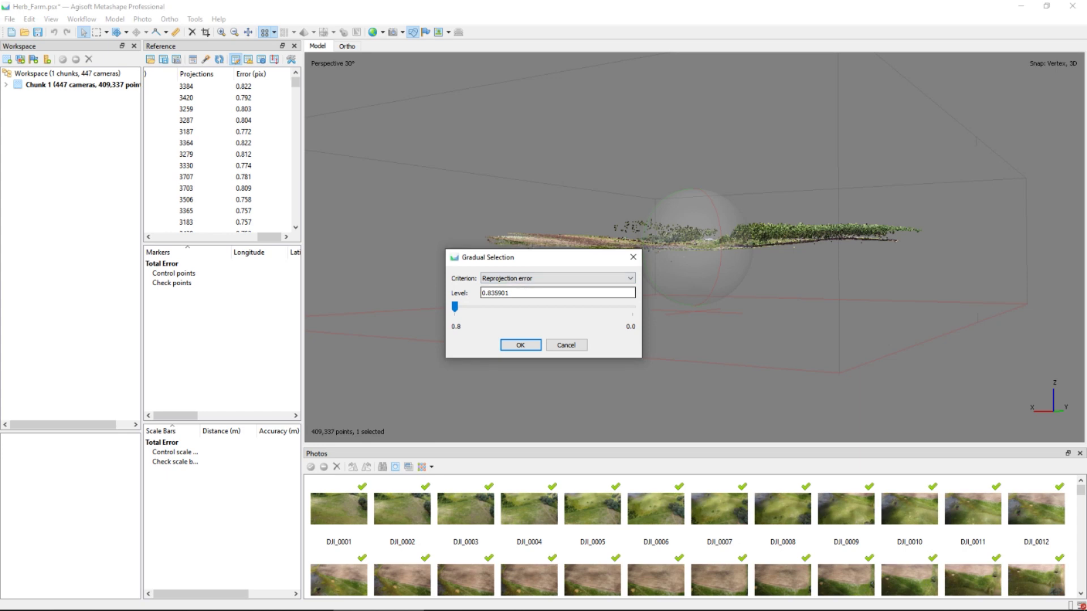
double_click(496, 293)
text(0.5)
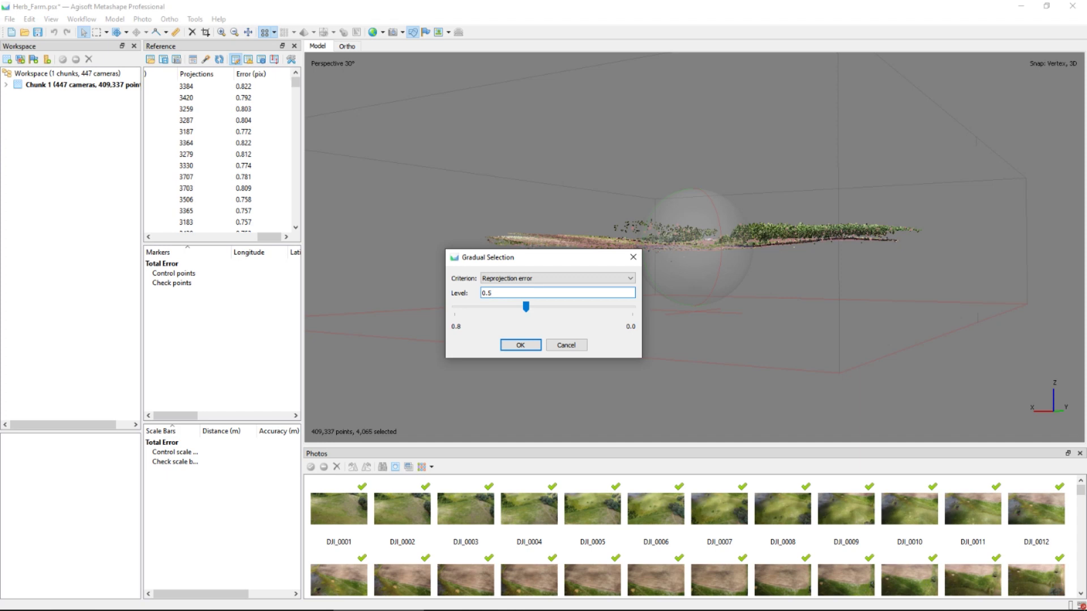
key(BackSpace)
text(45)
click(520, 345)
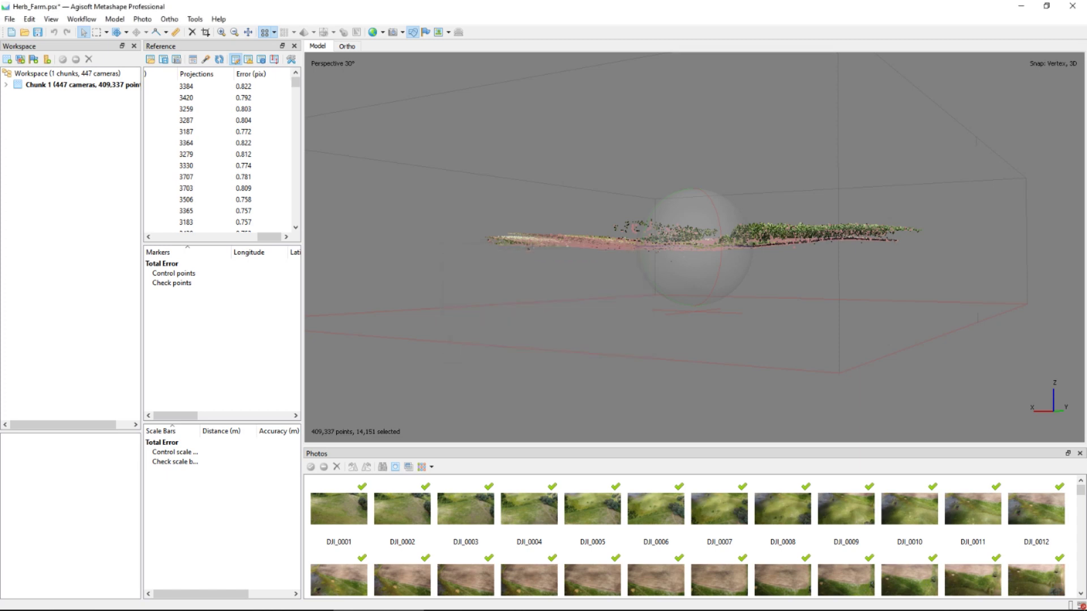
key(Delete)
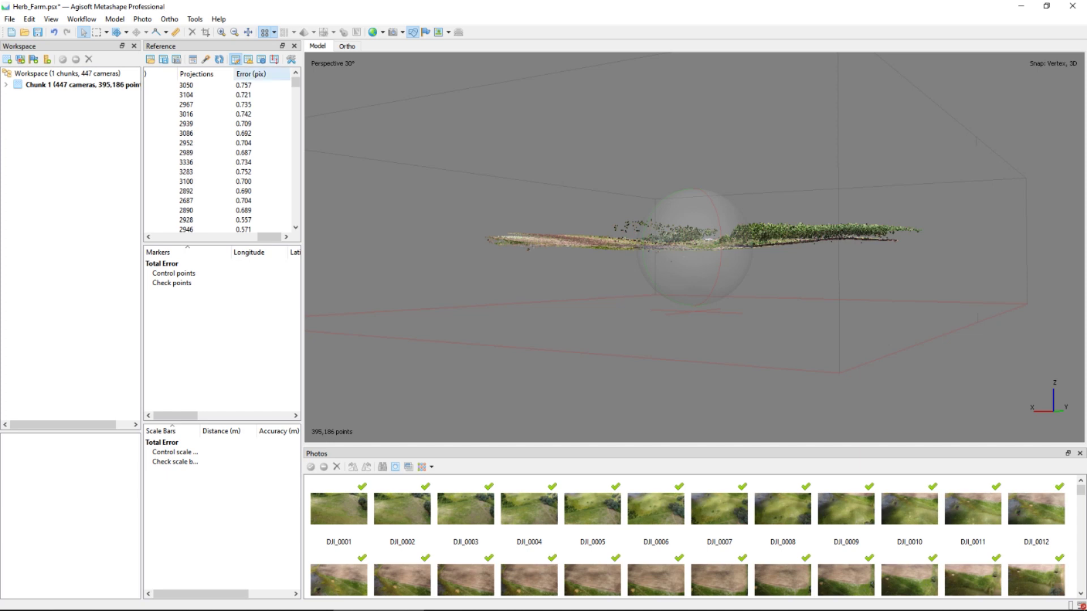
Optimize the camera alignment again with adaptive camera model fitting and without tie point covariance estimation, processing the data locally.
click(206, 60)
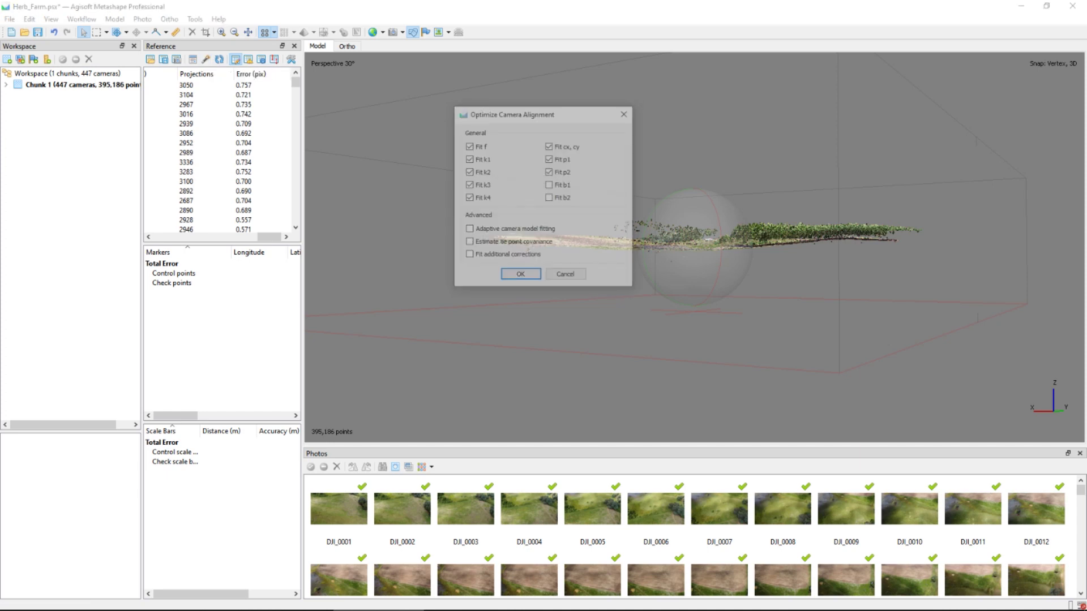
click(468, 229)
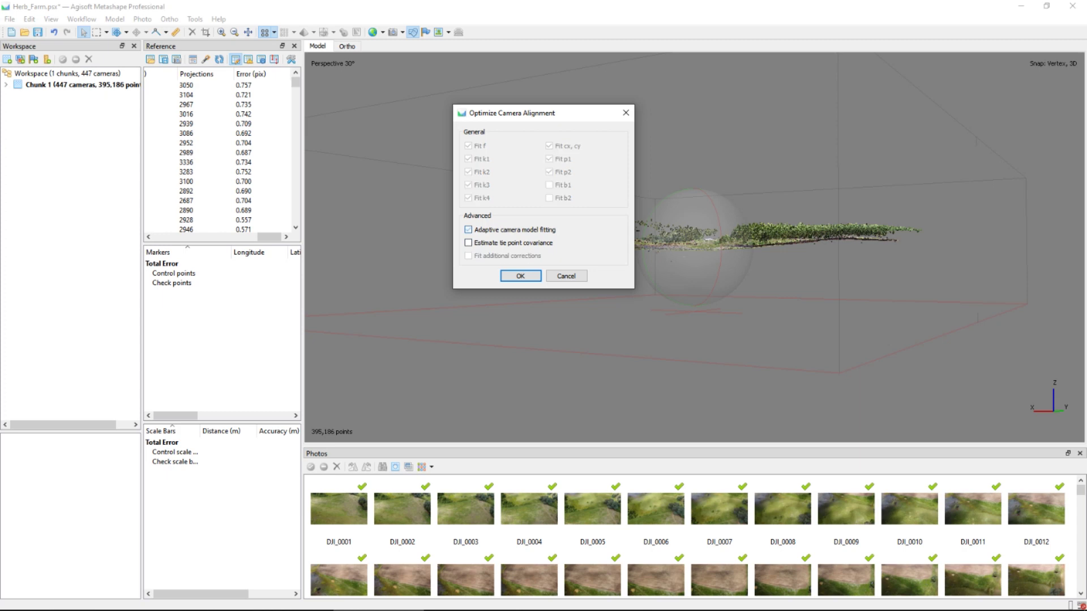
click(520, 275)
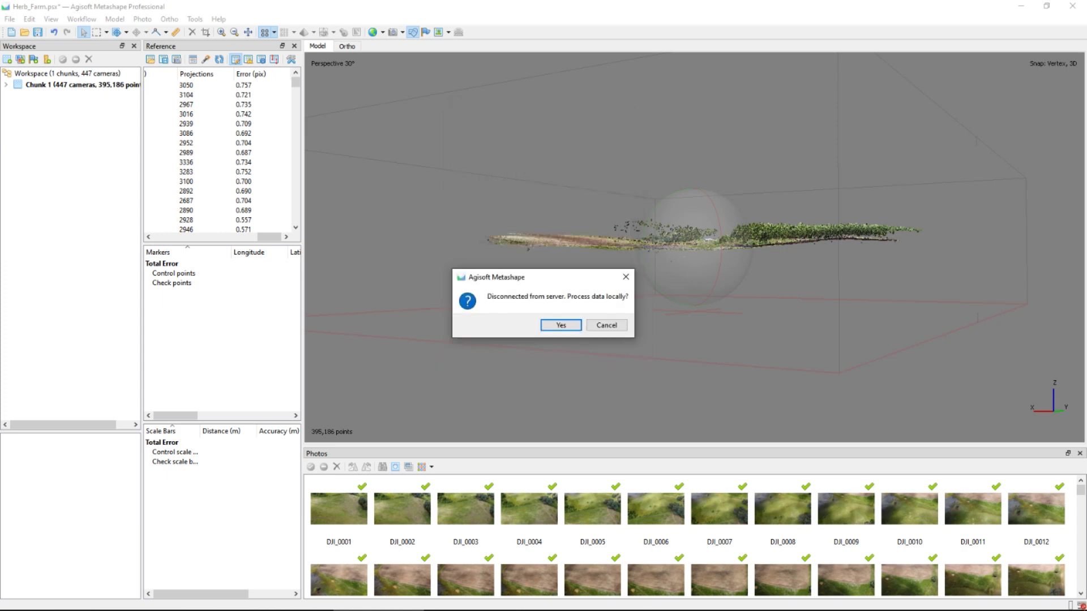
key(Return)
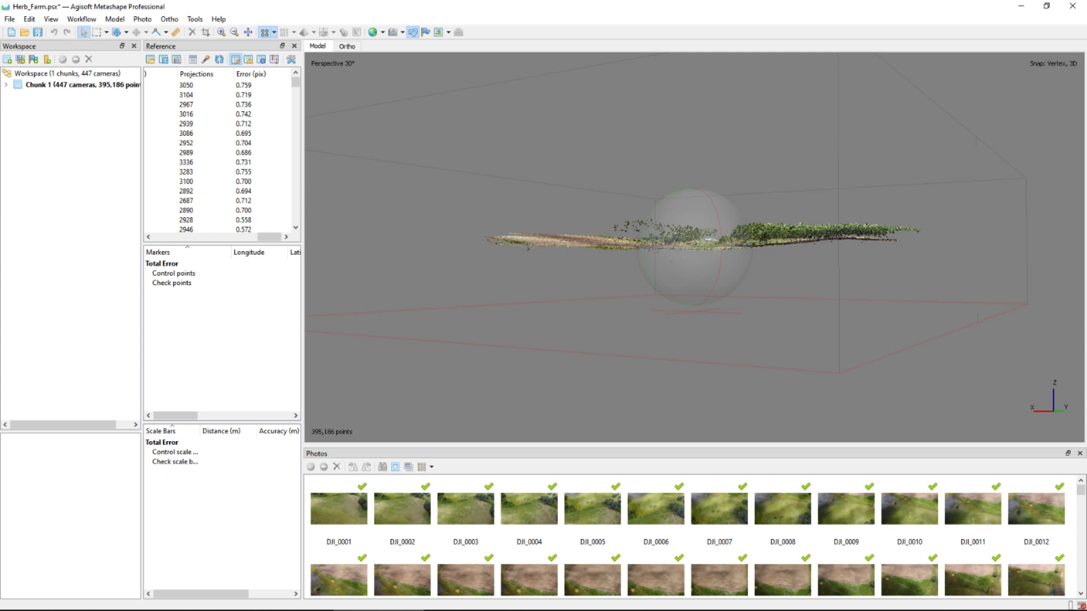
Select the tie points by Projection accuracy at level 5.5 with a gradual selection and delete them.
click(115, 19)
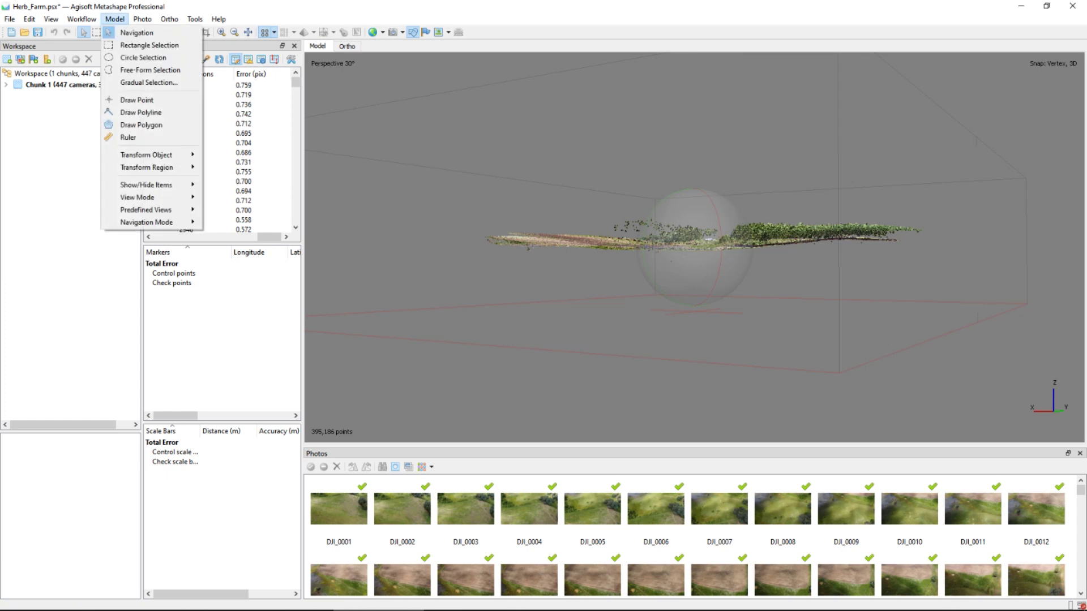
click(141, 79)
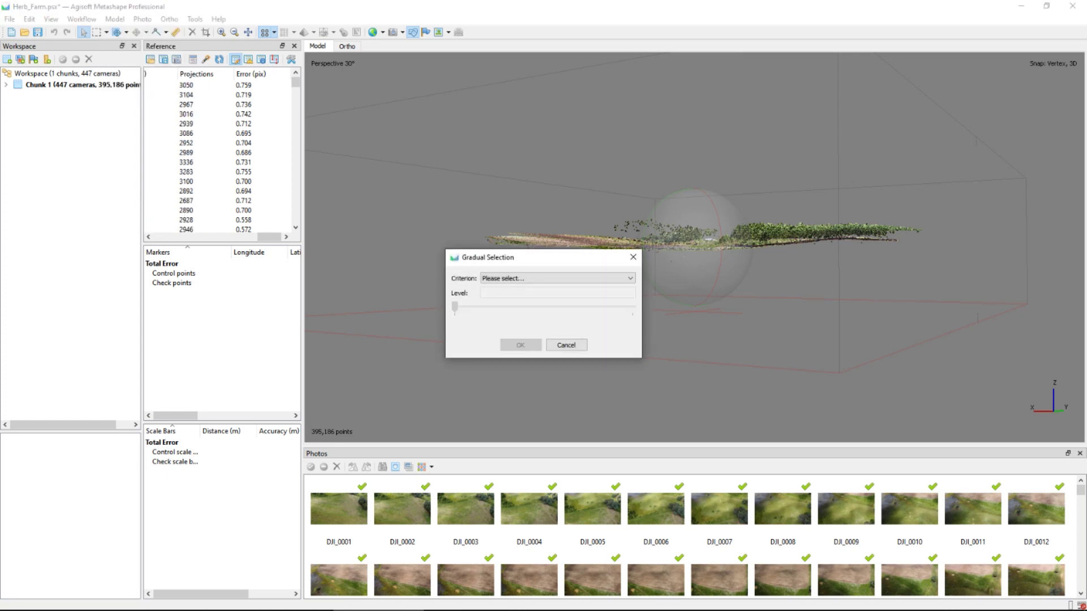
click(558, 279)
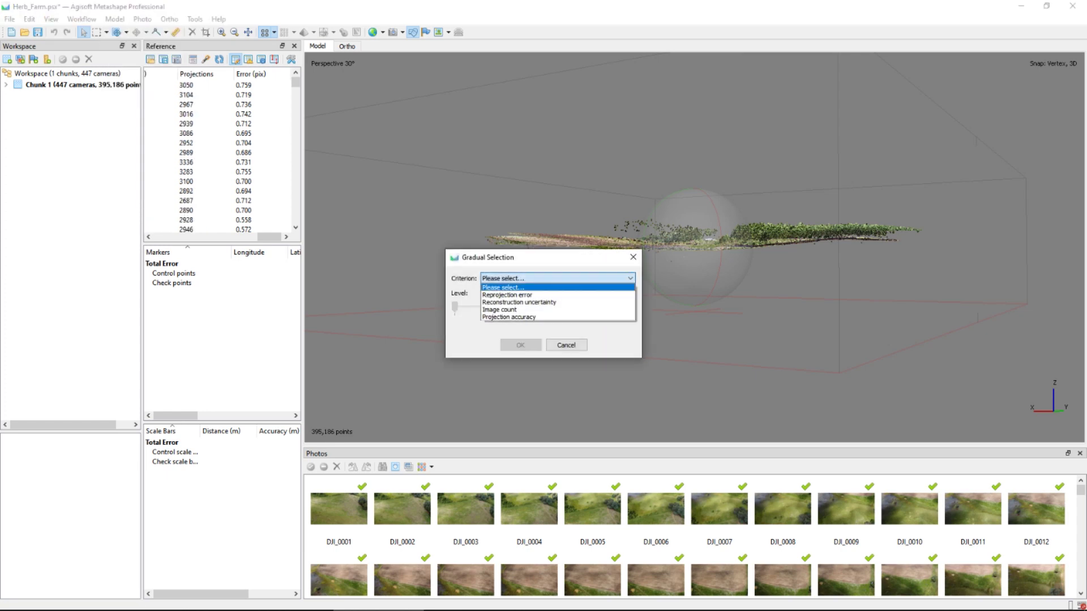
click(526, 317)
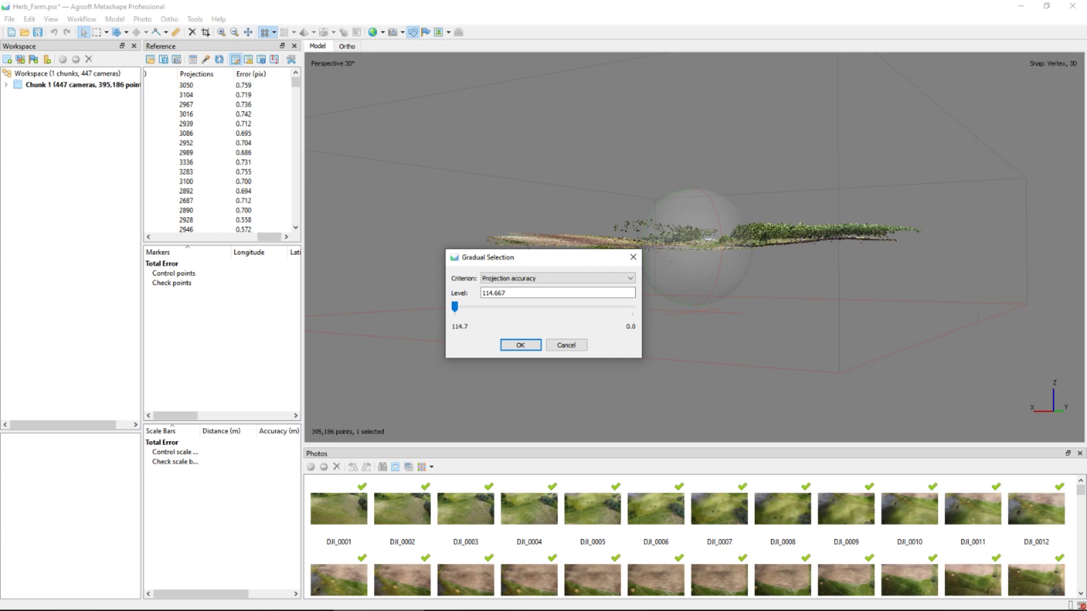
drag(454, 306, 623, 307)
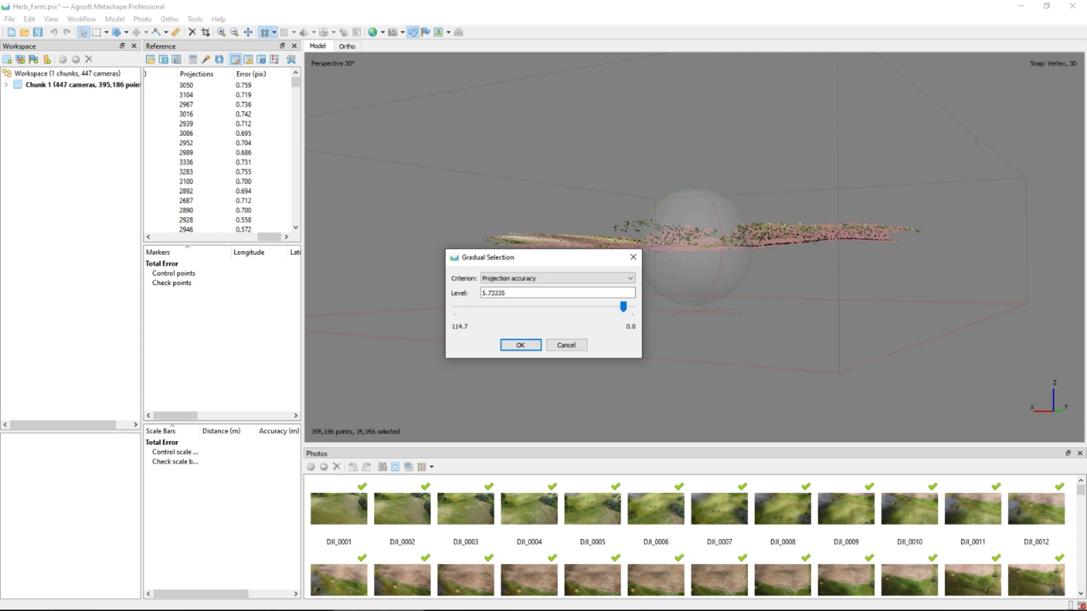
drag(507, 294, 481, 293)
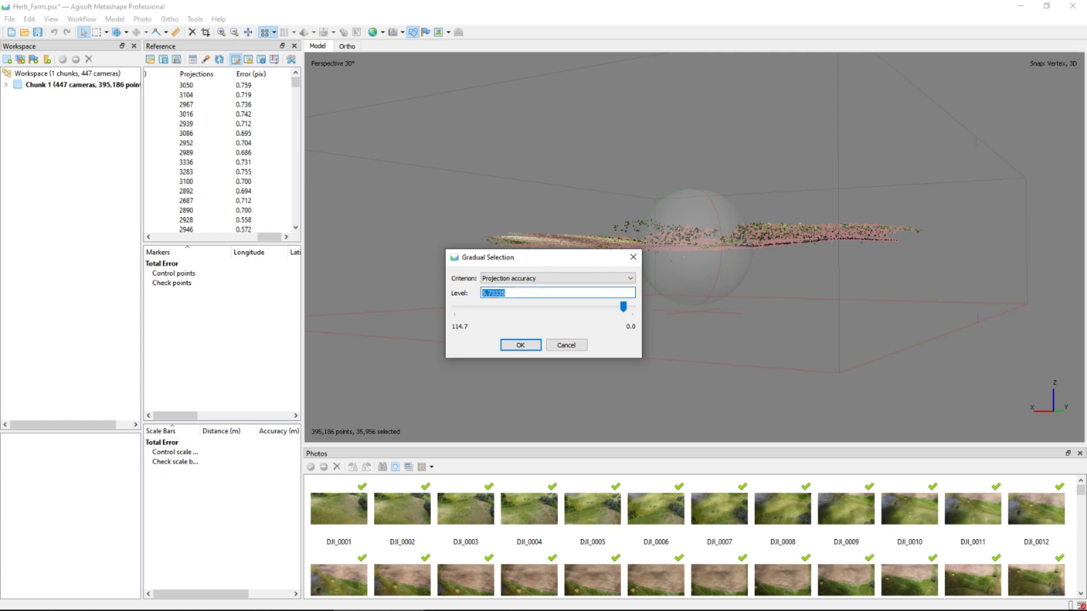
text(5.5)
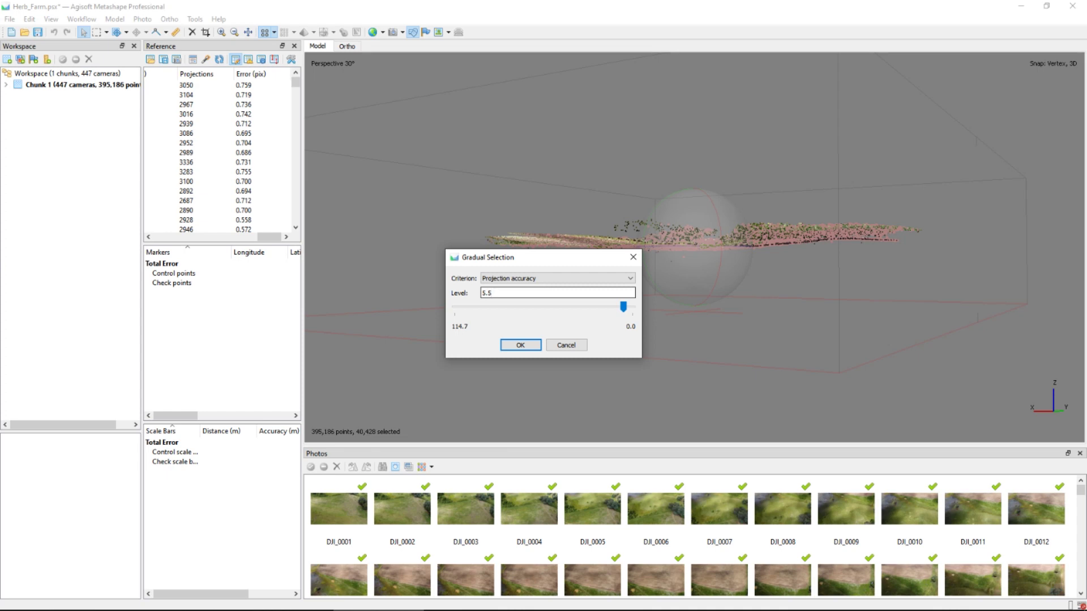
key(Return)
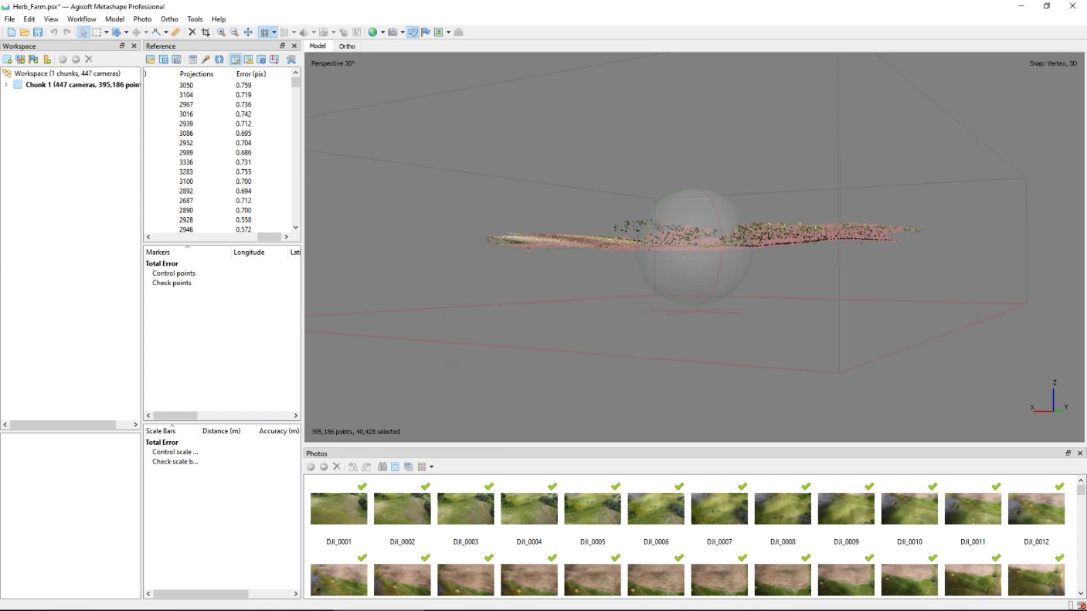
key(Delete)
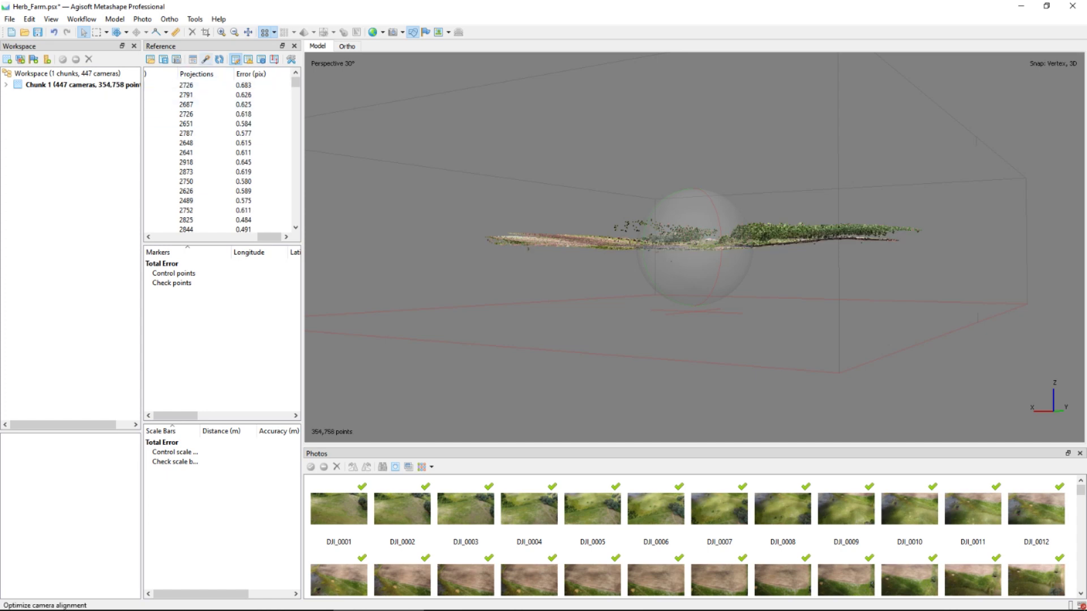
Optimize the camera alignment with adaptive camera model fitting after the projection accuracy filtering, processing the data locally.
click(206, 59)
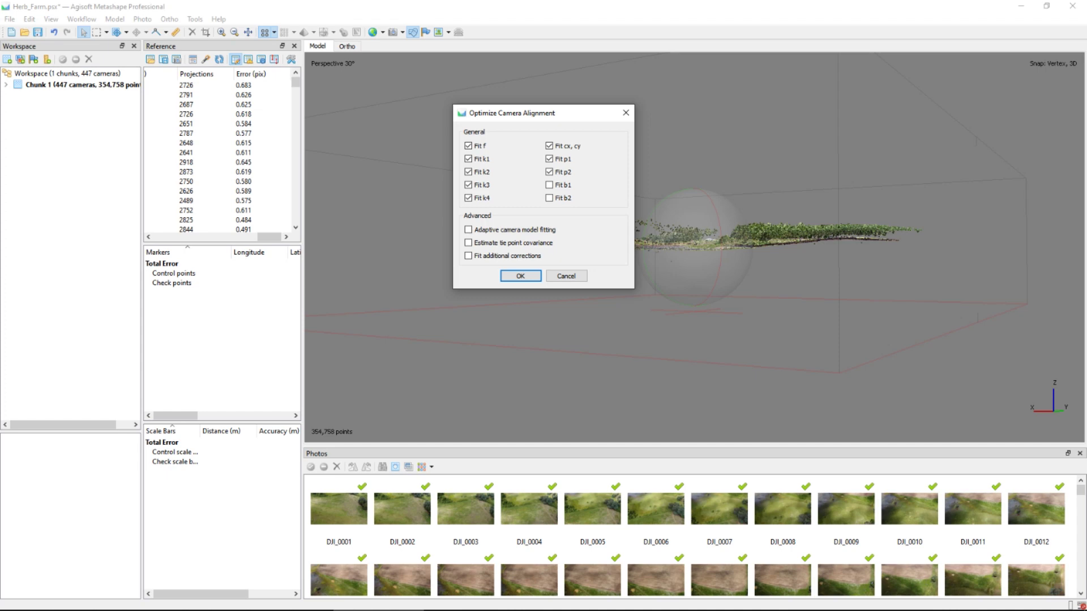
click(468, 229)
click(520, 276)
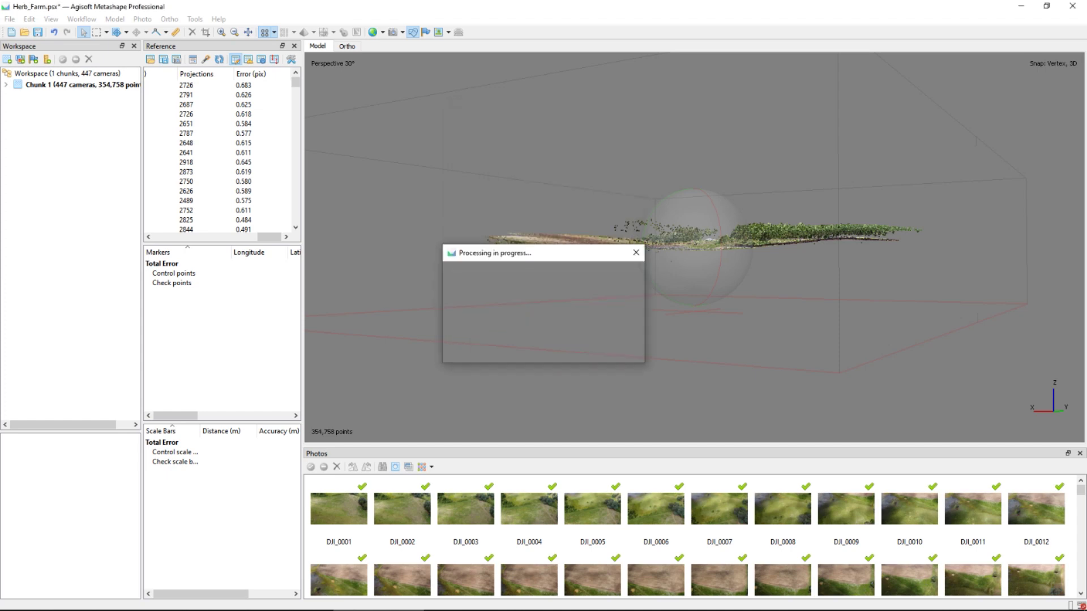
key(Return)
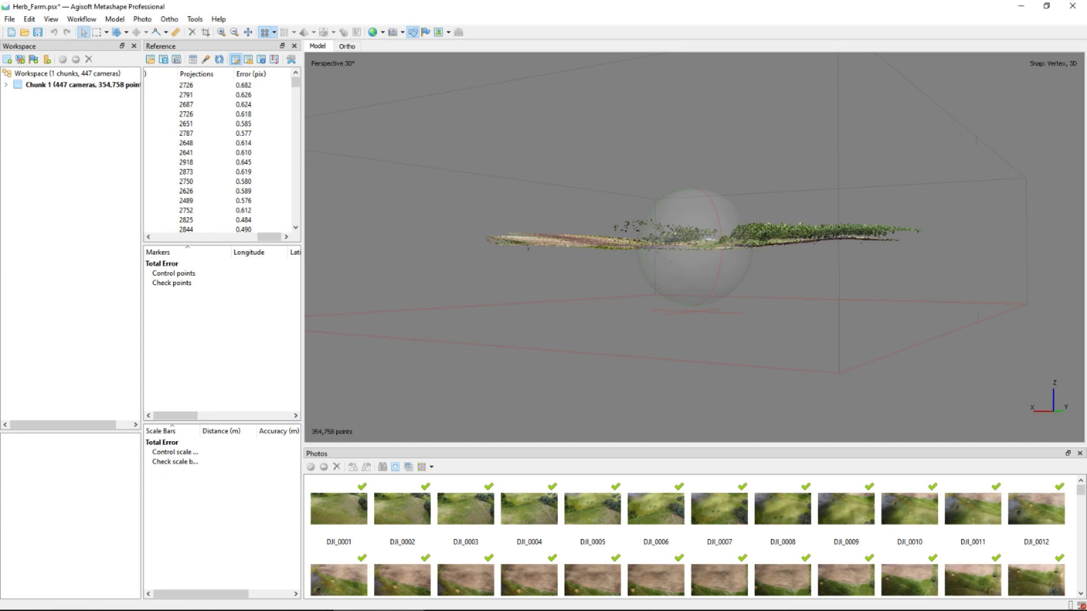
Delete the stray tie points below the terrain surface using rectangle selections in the side view.
click(96, 32)
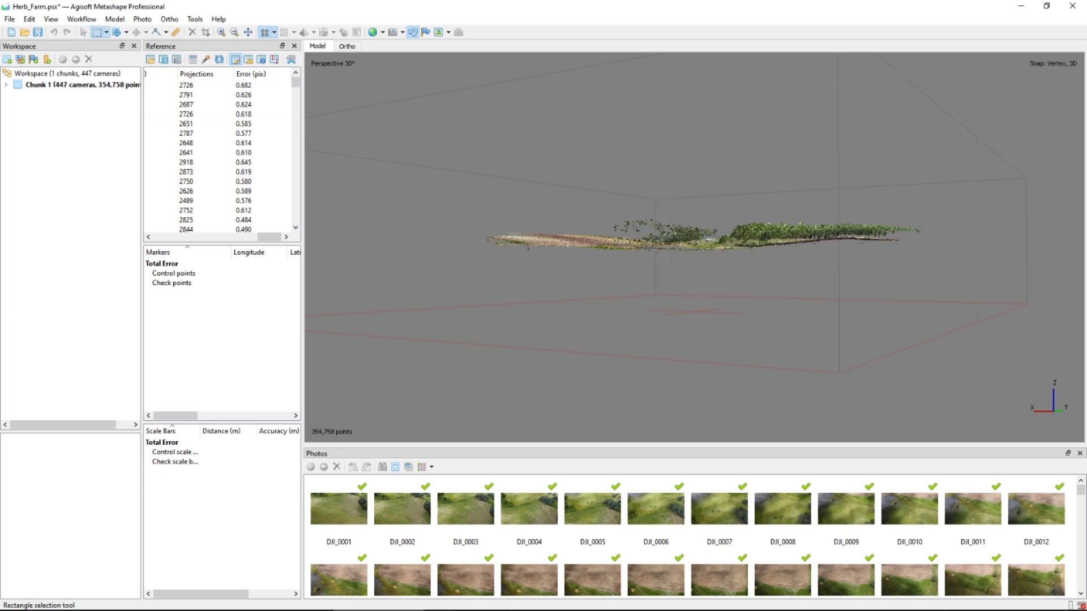
drag(522, 247, 535, 254)
key(Delete)
drag(651, 250, 662, 256)
key(Delete)
key(Delete)
scroll(657, 253, up, 3)
drag(631, 253, 656, 265)
key(Delete)
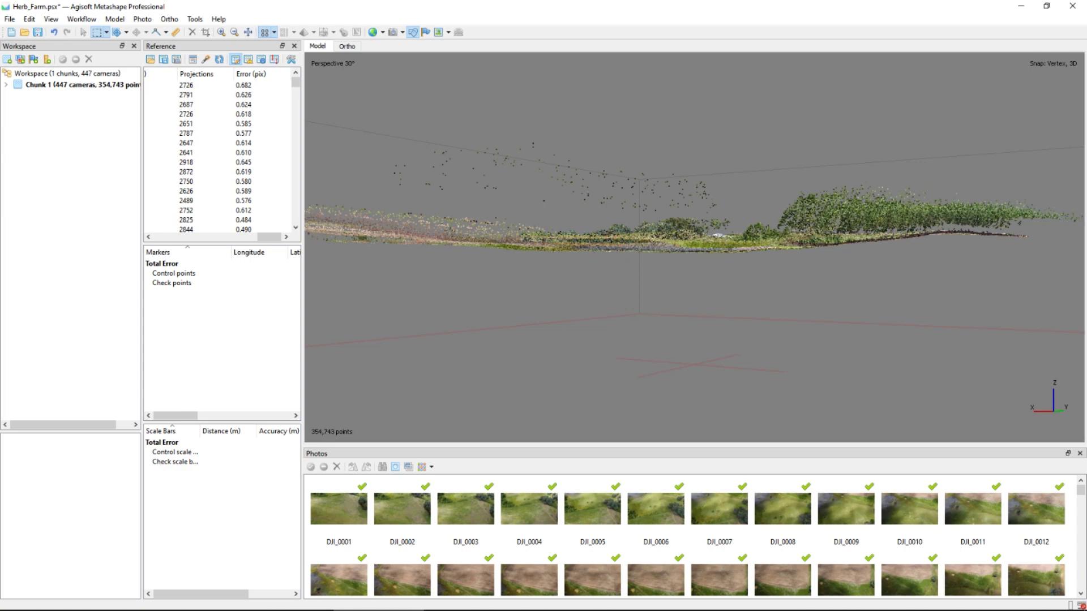
Inspect the cleaned tie point cloud from the opposite side and from above, and save the project.
middle_drag(731, 283, 309, 340)
scroll(651, 278, down, 3)
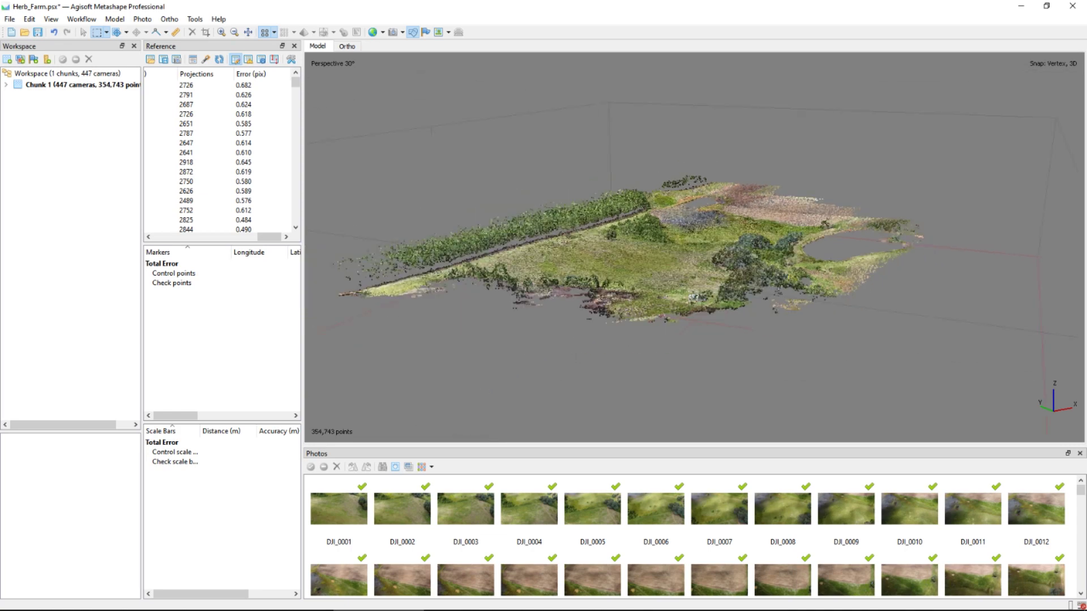
middle_drag(651, 226, 651, 326)
click(38, 32)
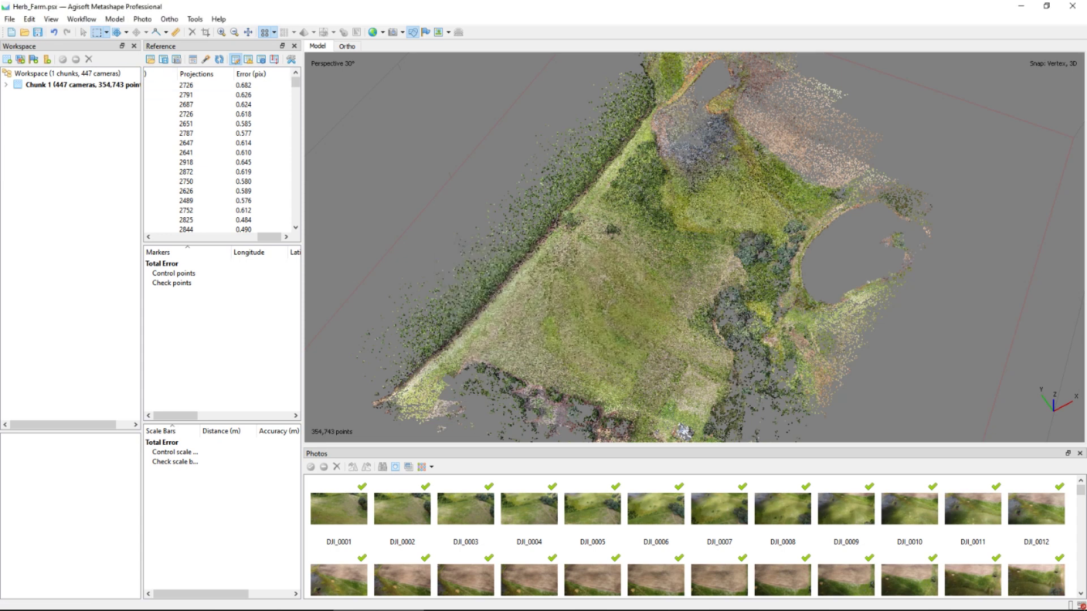
Optimize the camera alignment locally with both adaptive camera model fitting and tie point covariance estimation enabled.
click(206, 59)
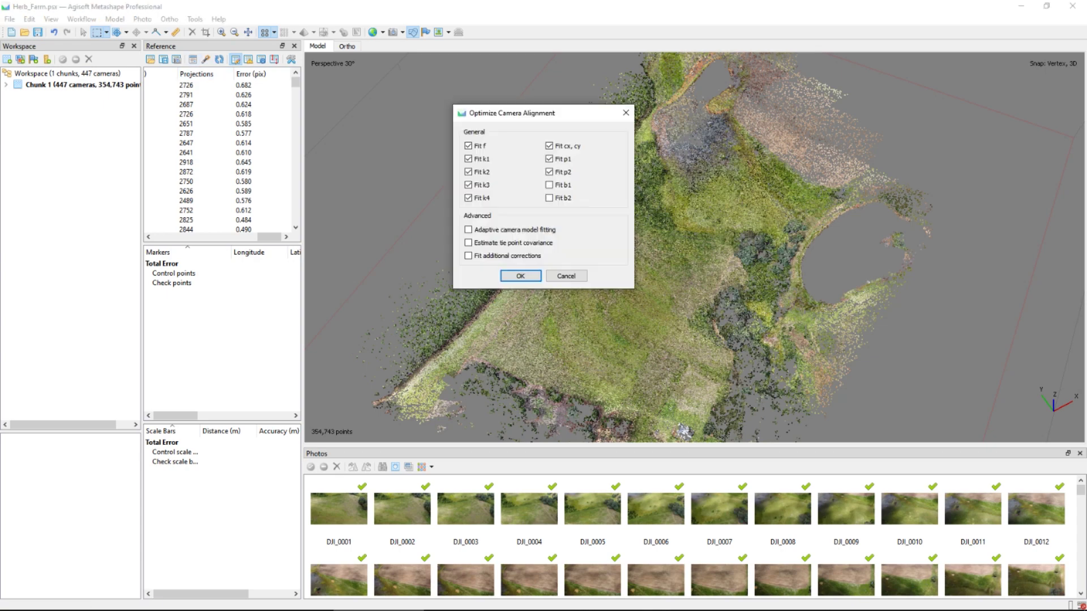
click(468, 230)
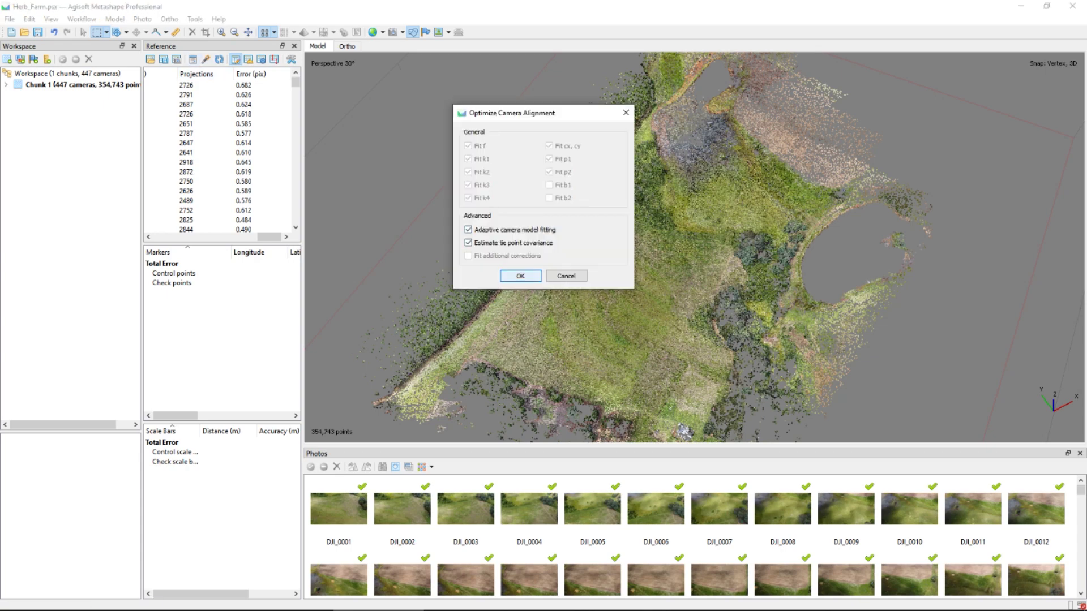
click(520, 276)
key(Return)
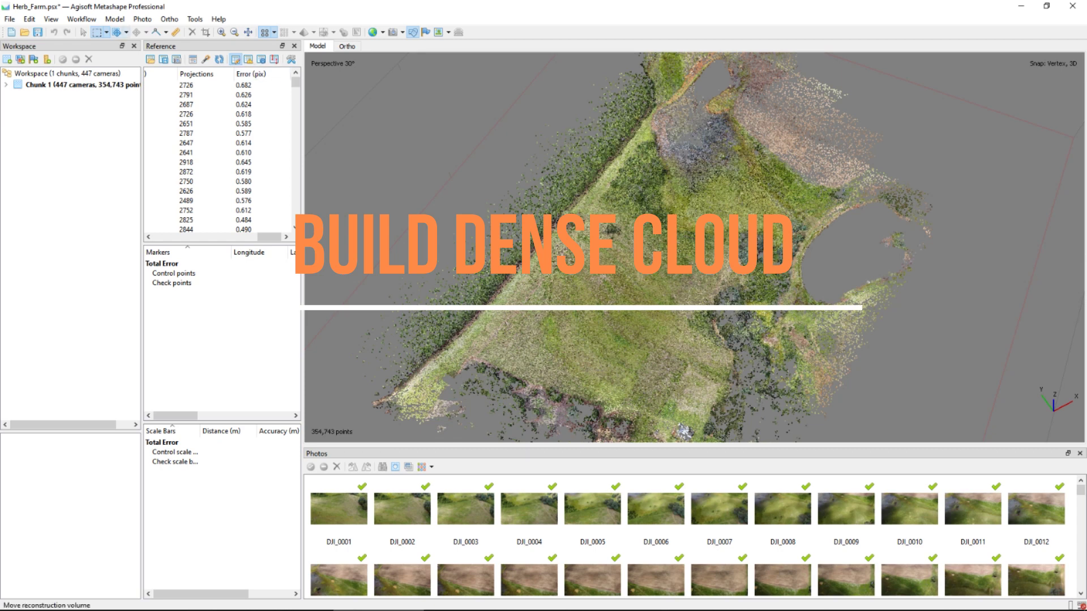
Build the dense cloud locally at High quality with Moderate depth filtering, calculating point colors and point confidence.
click(81, 19)
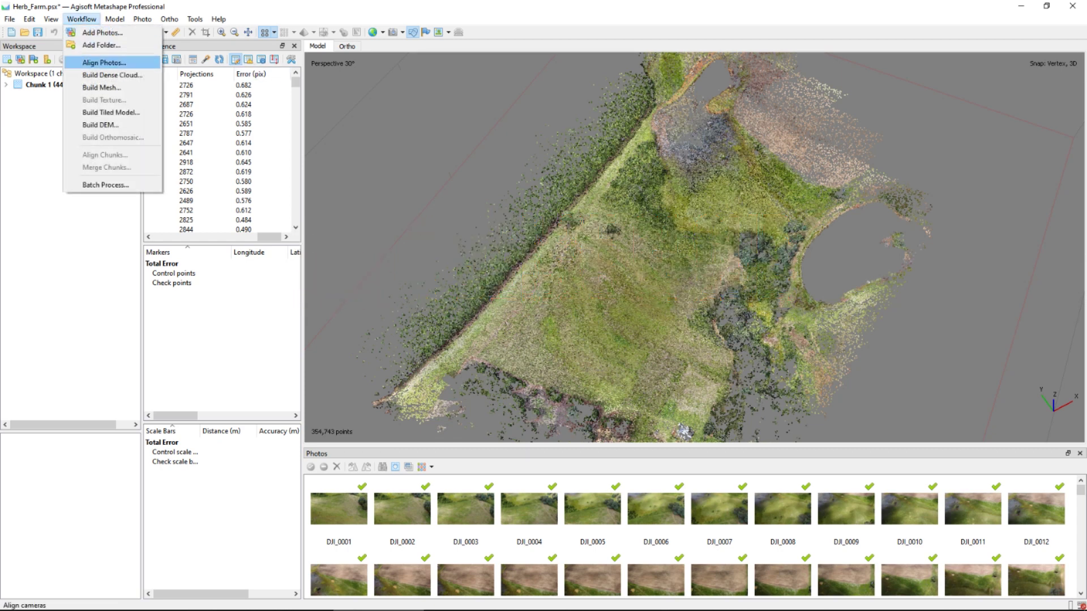
click(113, 74)
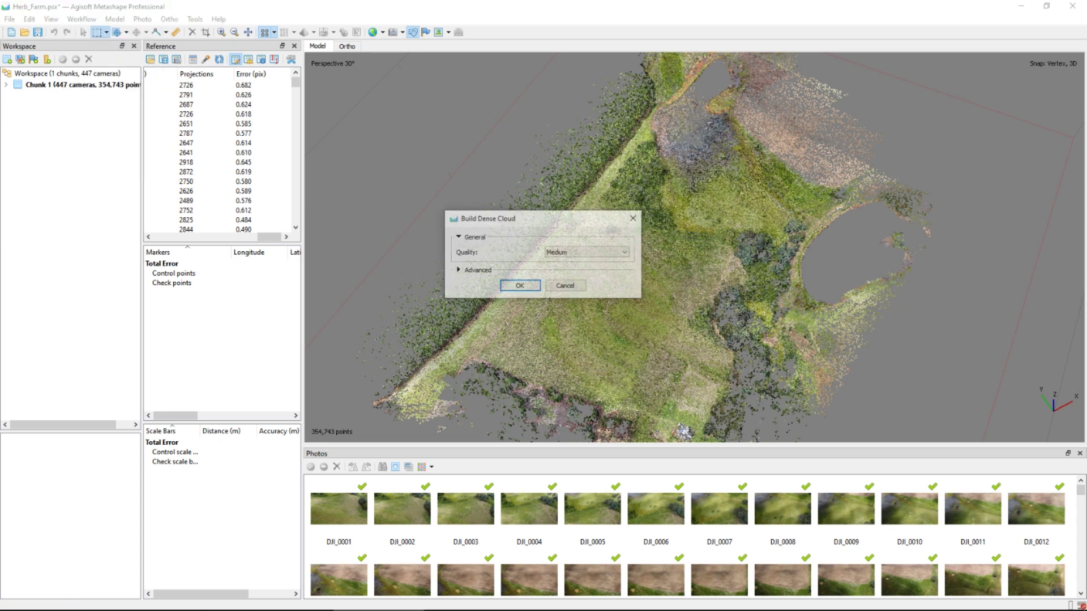
click(587, 252)
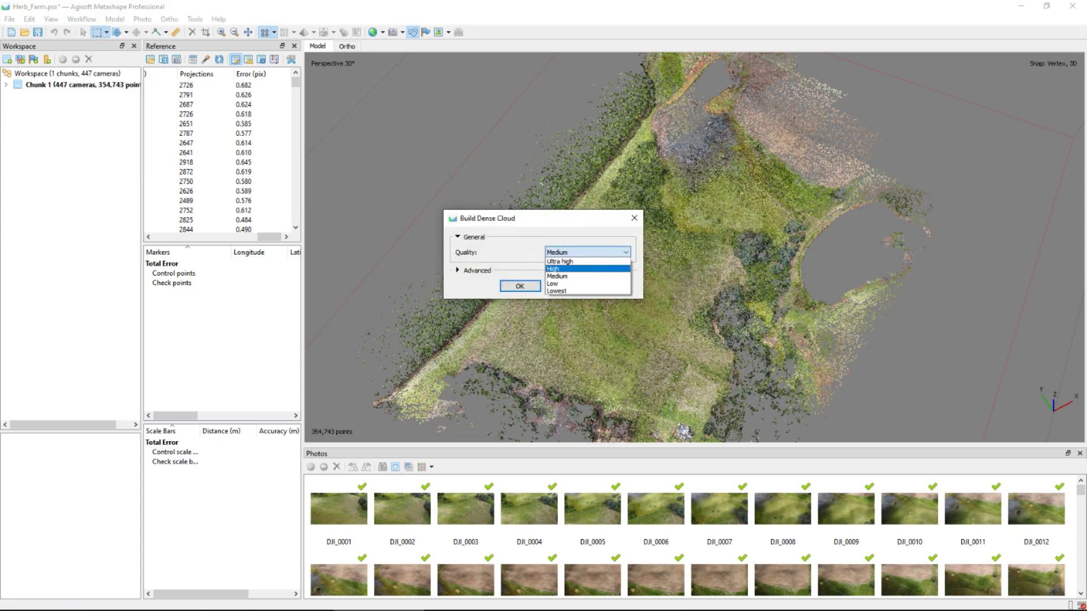
click(557, 269)
click(458, 271)
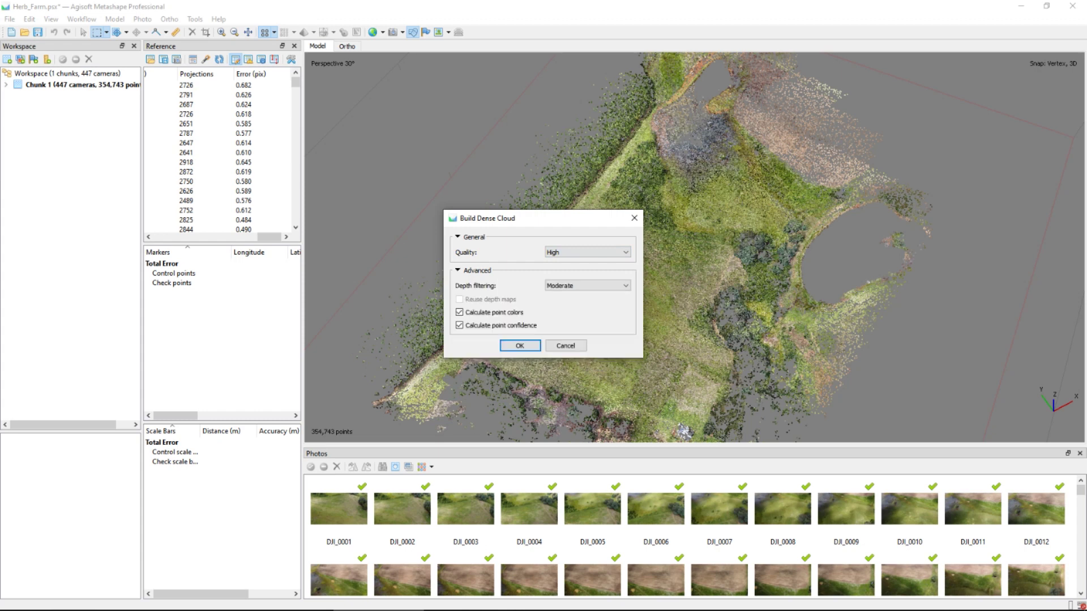
click(586, 285)
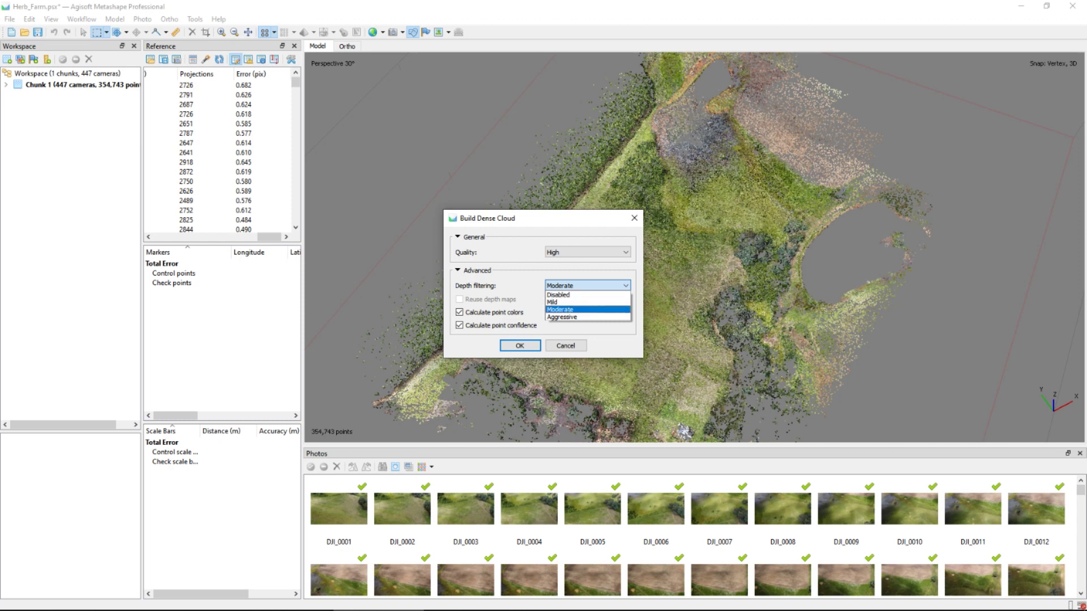
key(Escape)
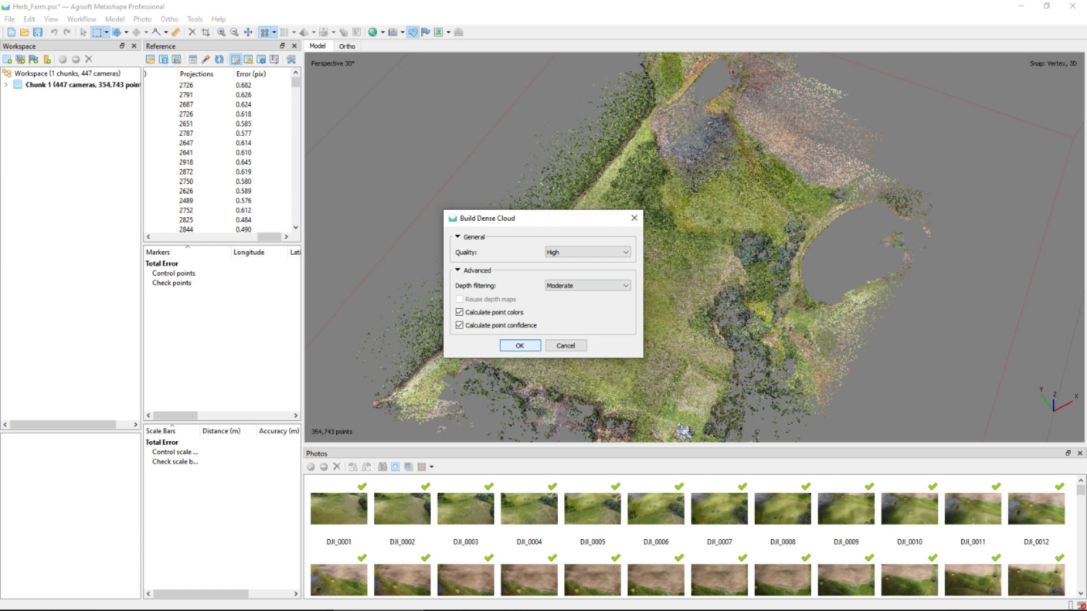
key(Return)
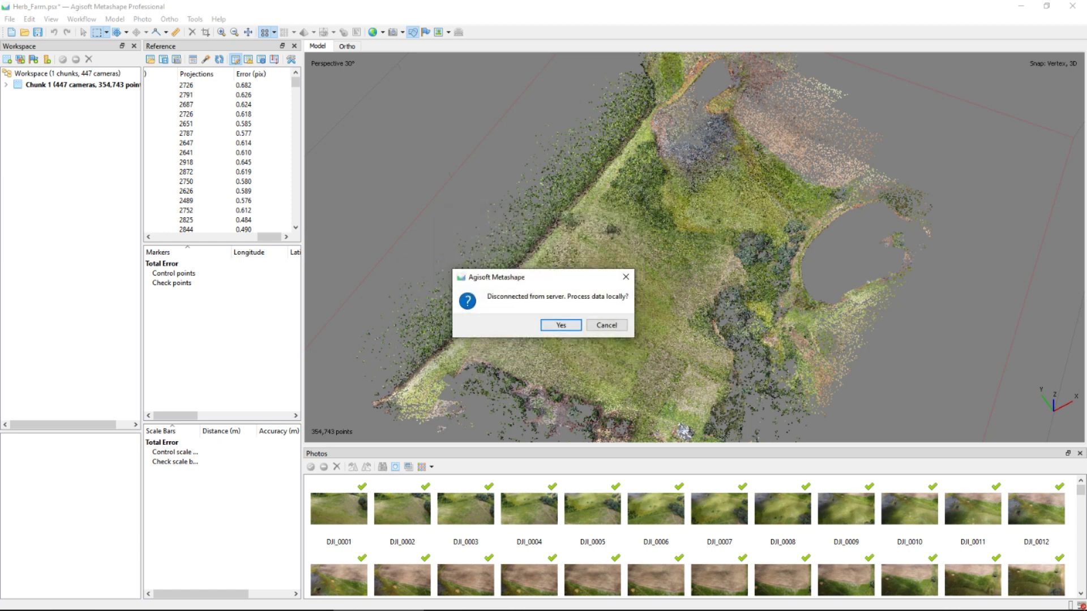
key(Return)
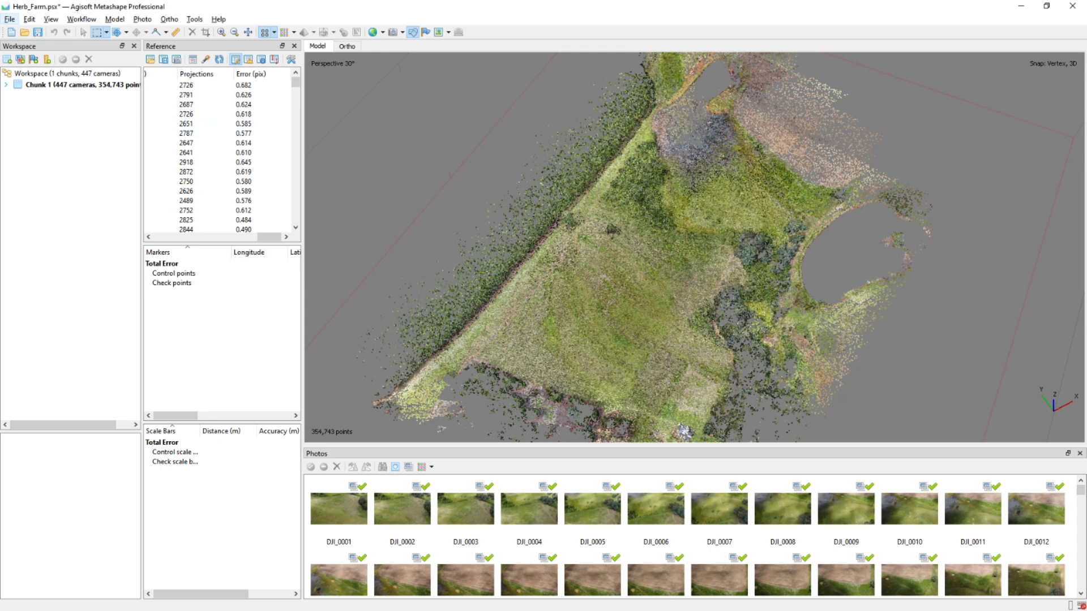
Display Chunk 1's dense cloud, inspect it from above and from the sides for stray points, and save the project.
click(5, 85)
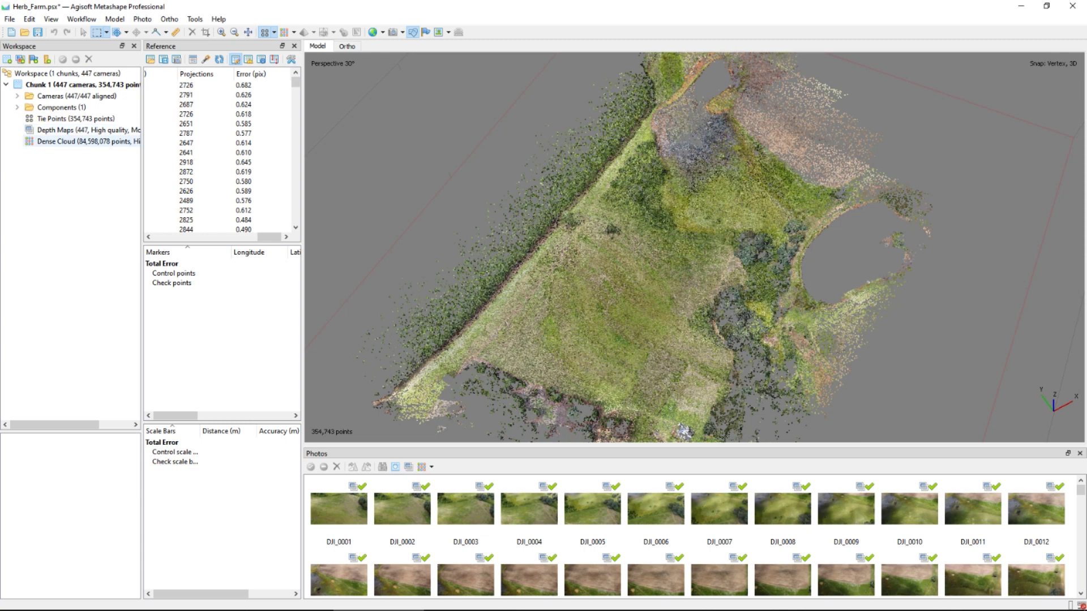
double_click(85, 141)
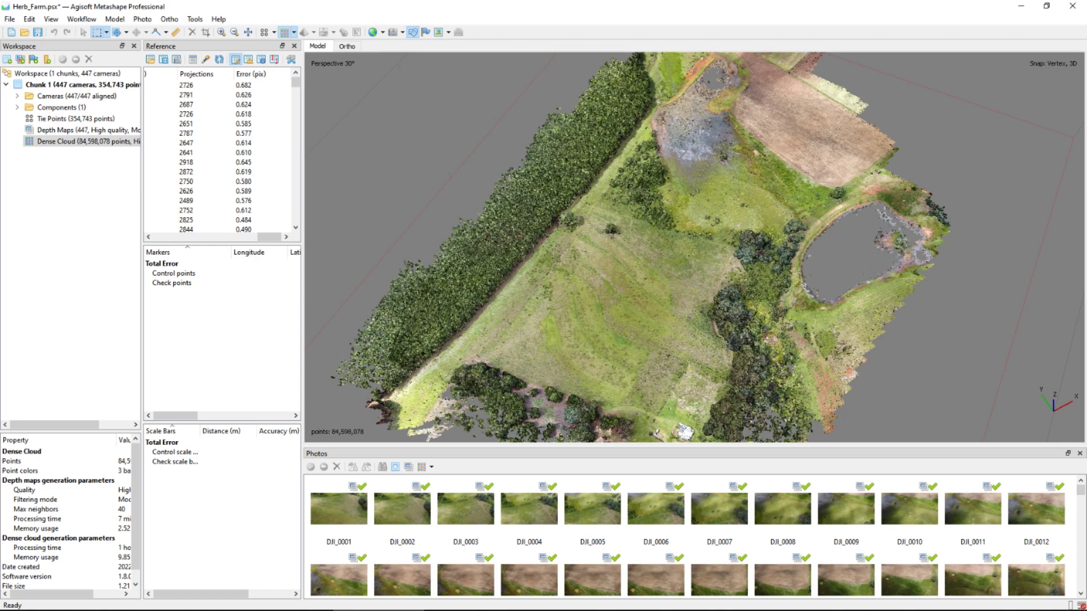
middle_drag(695, 317, 696, 203)
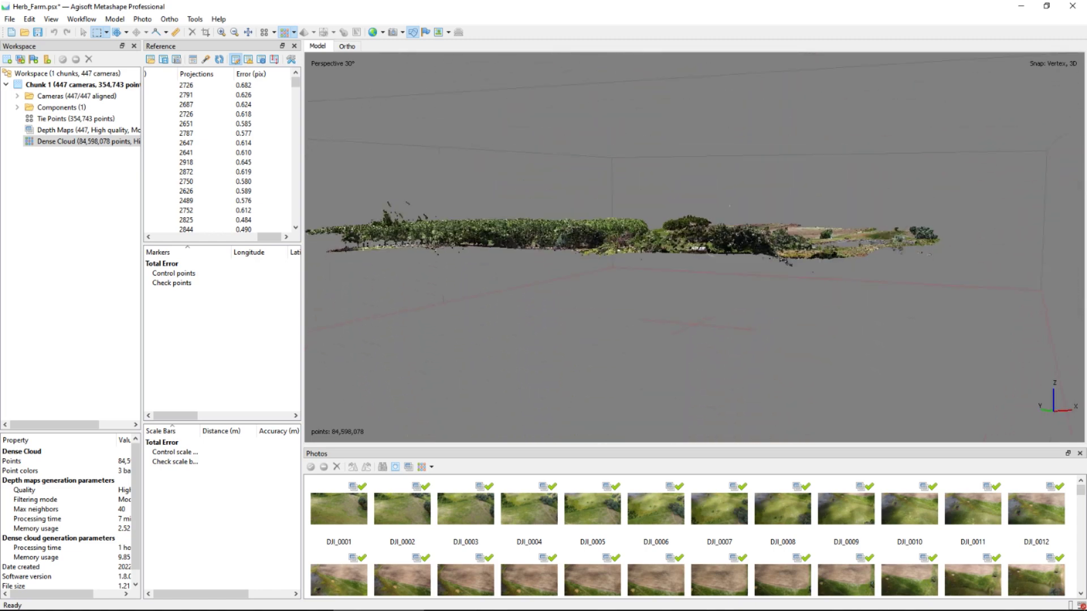
middle_drag(695, 204, 431, 265)
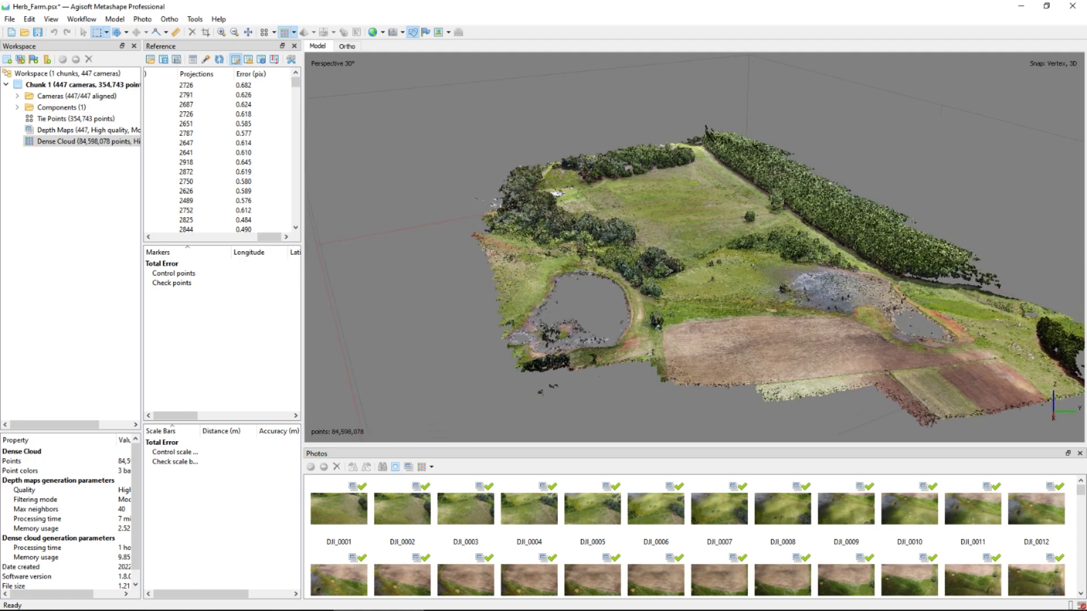
middle_drag(430, 265, 431, 214)
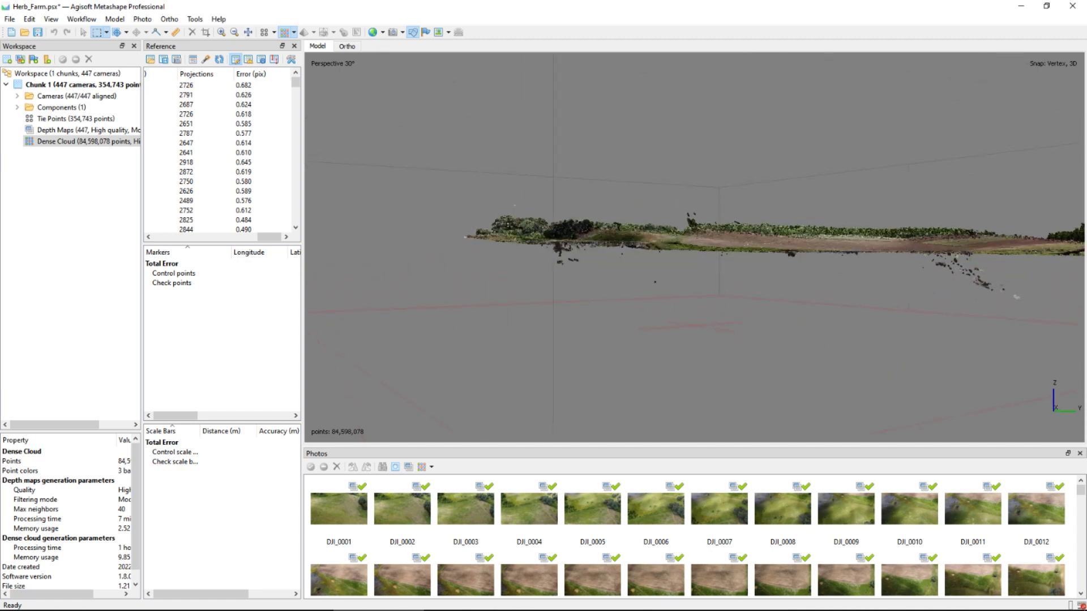
middle_drag(430, 214, 428, 219)
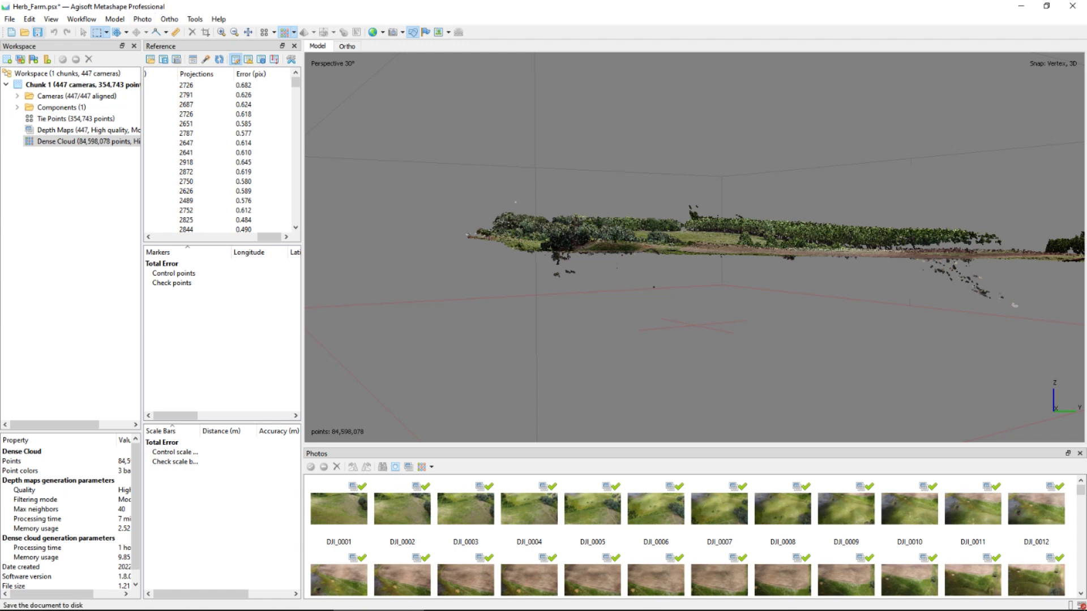
click(38, 32)
Filter the dense cloud by confidence with a minimum of 5 and a maximum of 255.
click(195, 19)
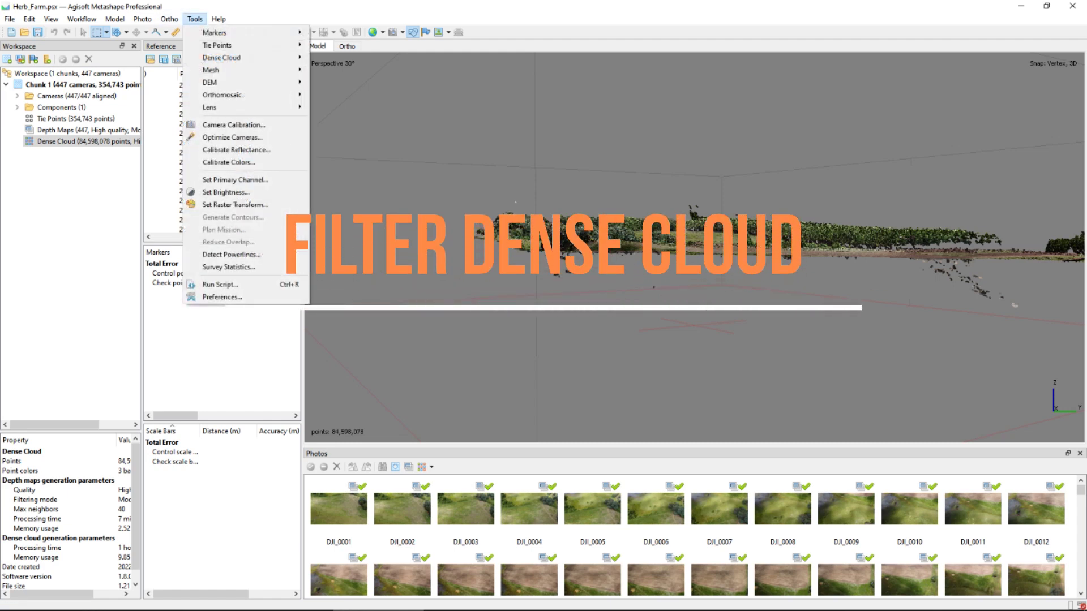
mouse_move(219, 19)
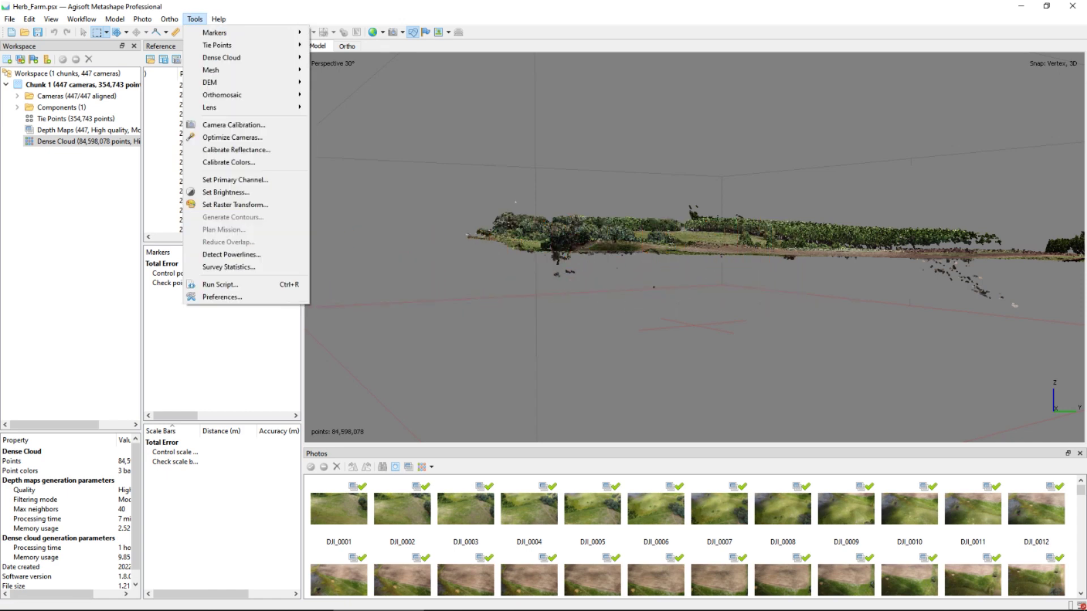
mouse_move(222, 57)
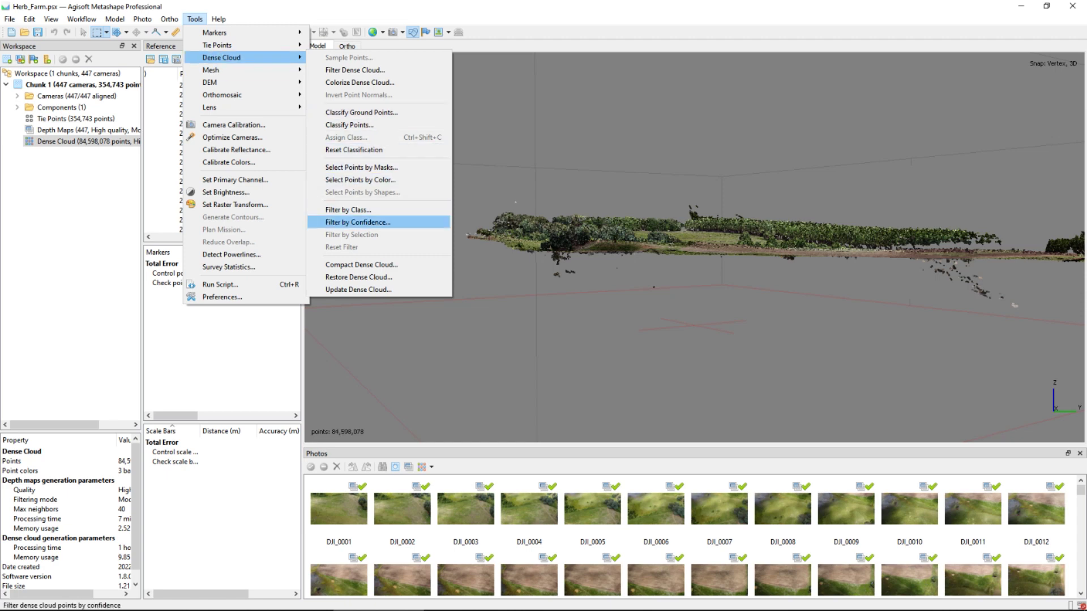
key(Return)
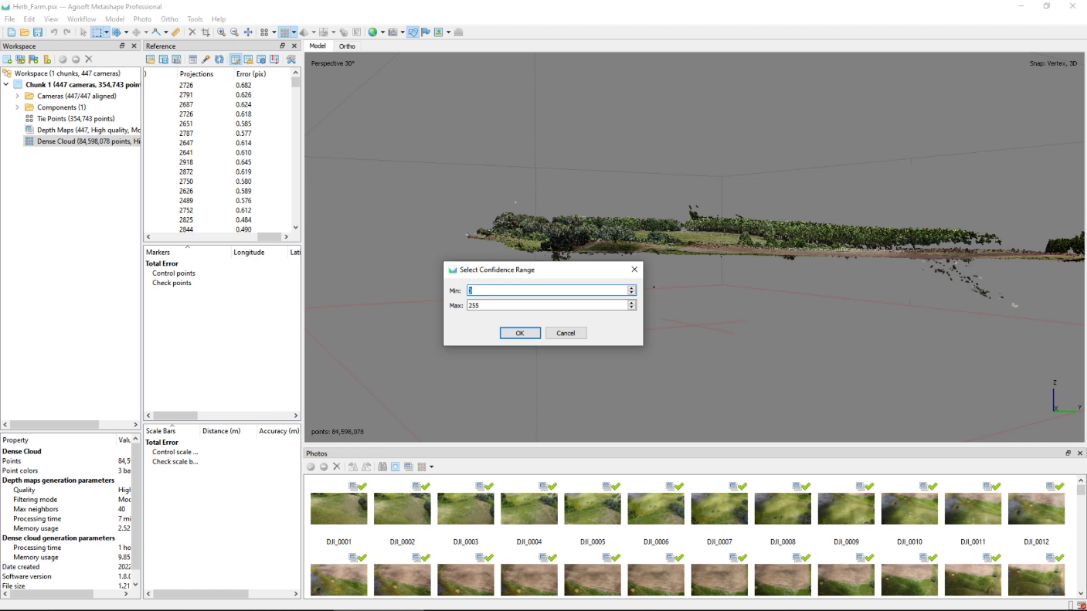
text(5)
key(Return)
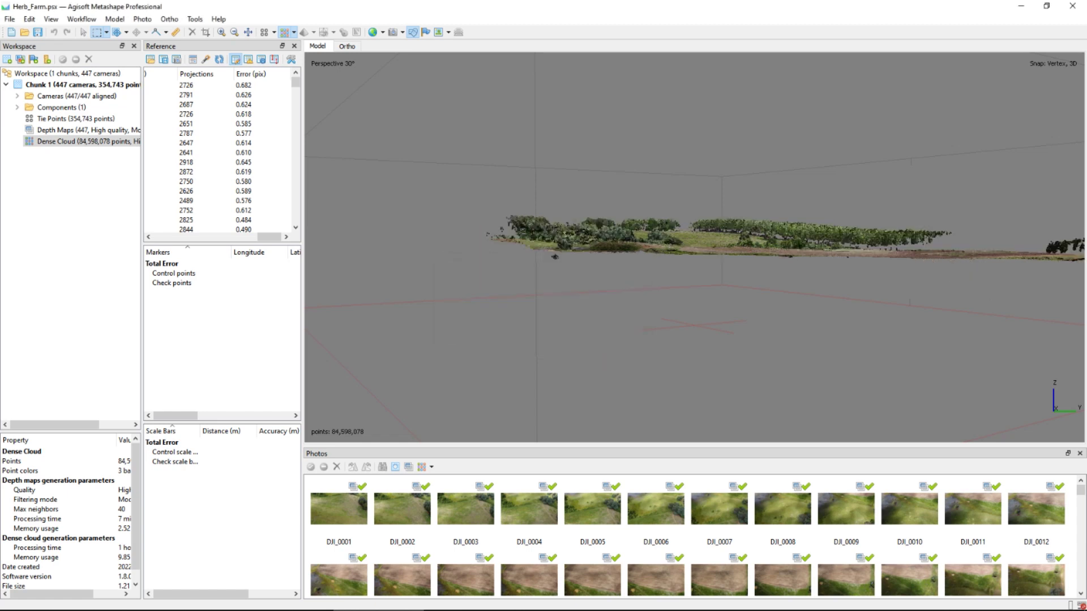
Inspect the confidence-filtered dense cloud from above and from several sides, checking the trees, ponds and outer edges for gaps.
middle_drag(694, 248, 695, 340)
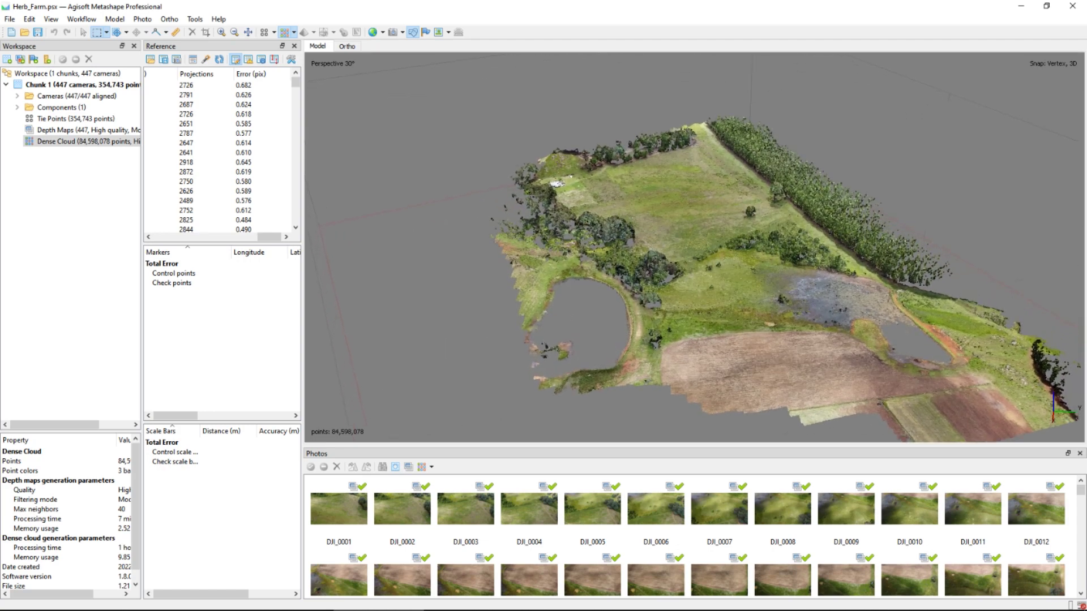
drag(695, 340, 515, 339)
scroll(702, 232, up, 3)
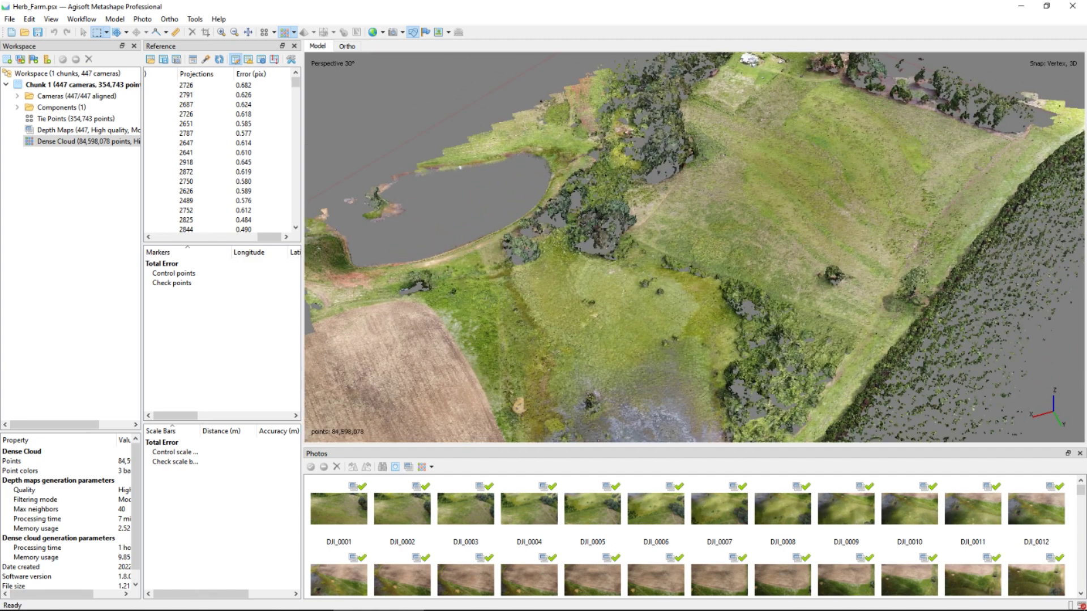
drag(702, 283, 521, 249)
drag(736, 249, 521, 249)
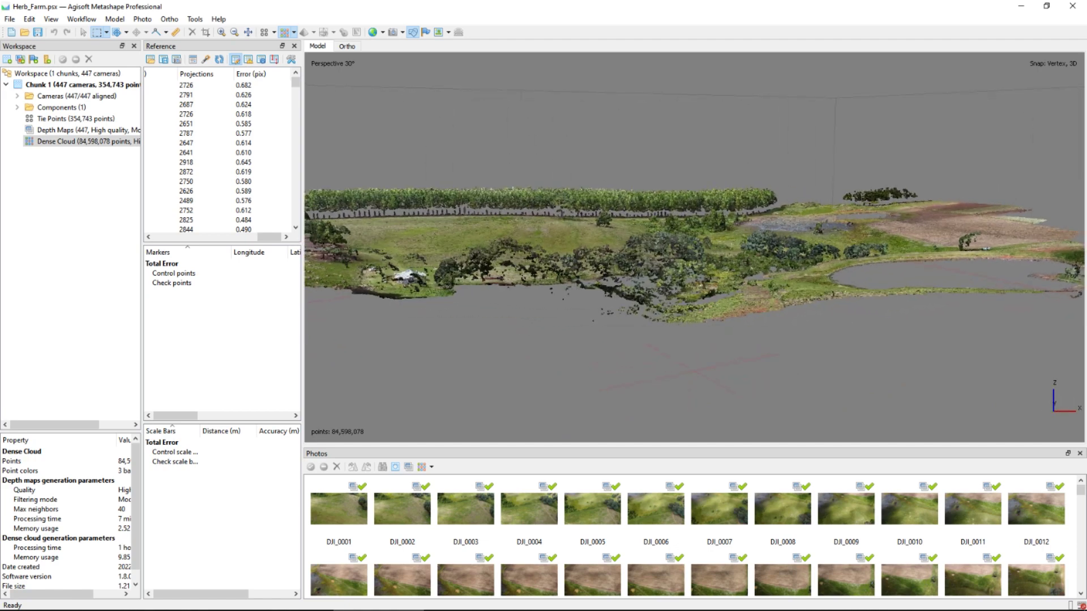
drag(735, 249, 521, 249)
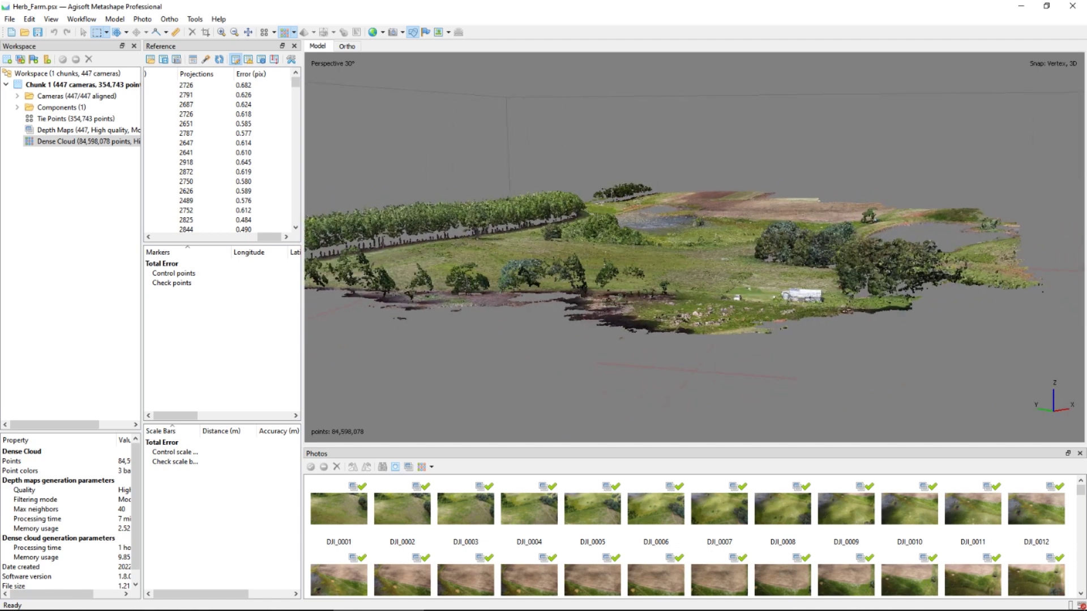
scroll(695, 247, up, 5)
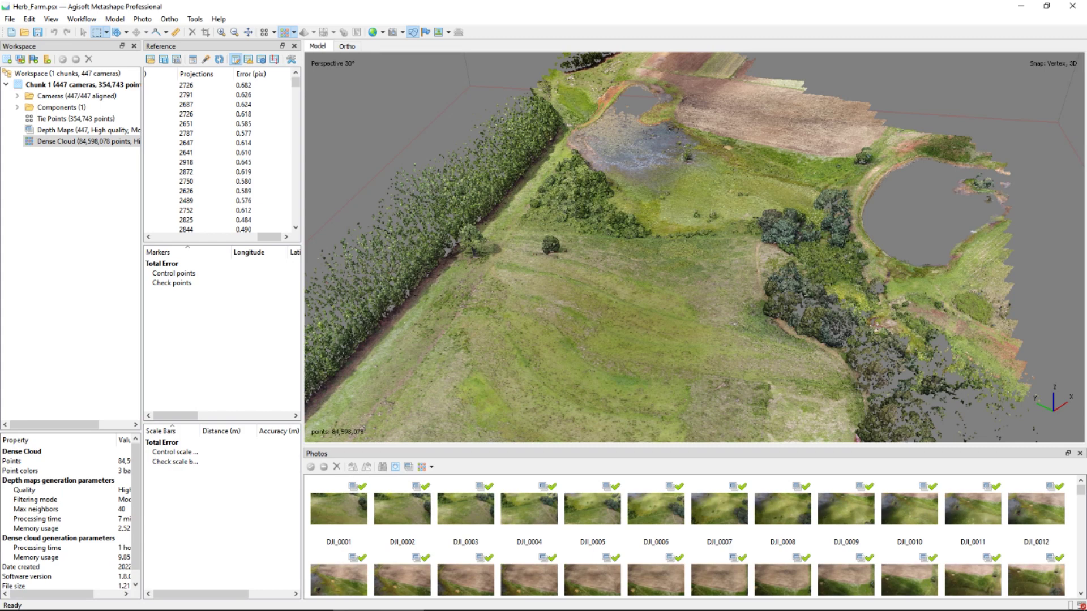
Reset the confidence filter to show all points of the dense cloud.
key(alt+t)
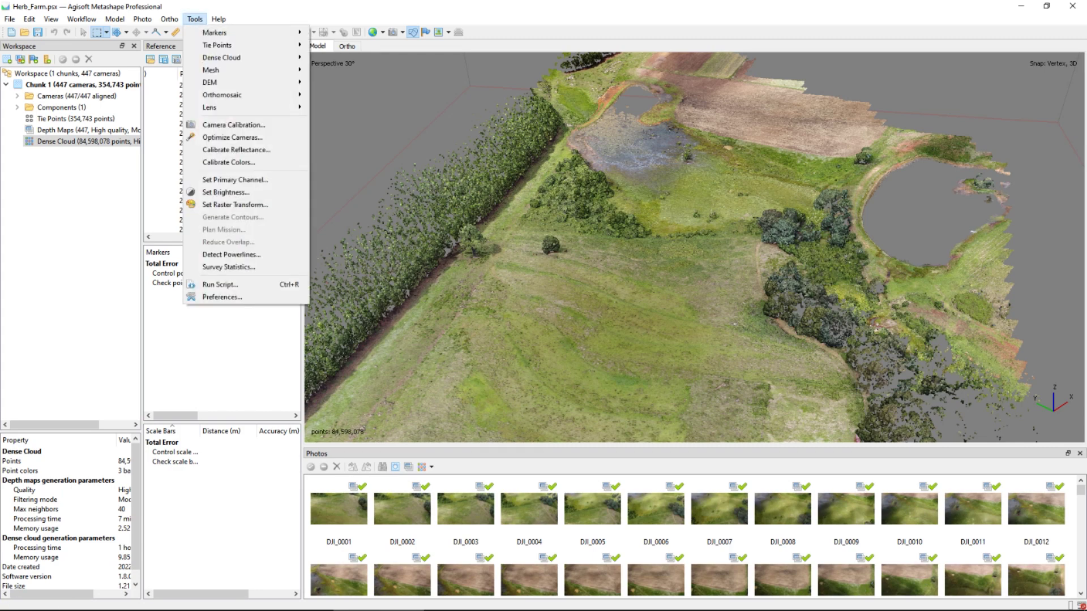
mouse_move(222, 58)
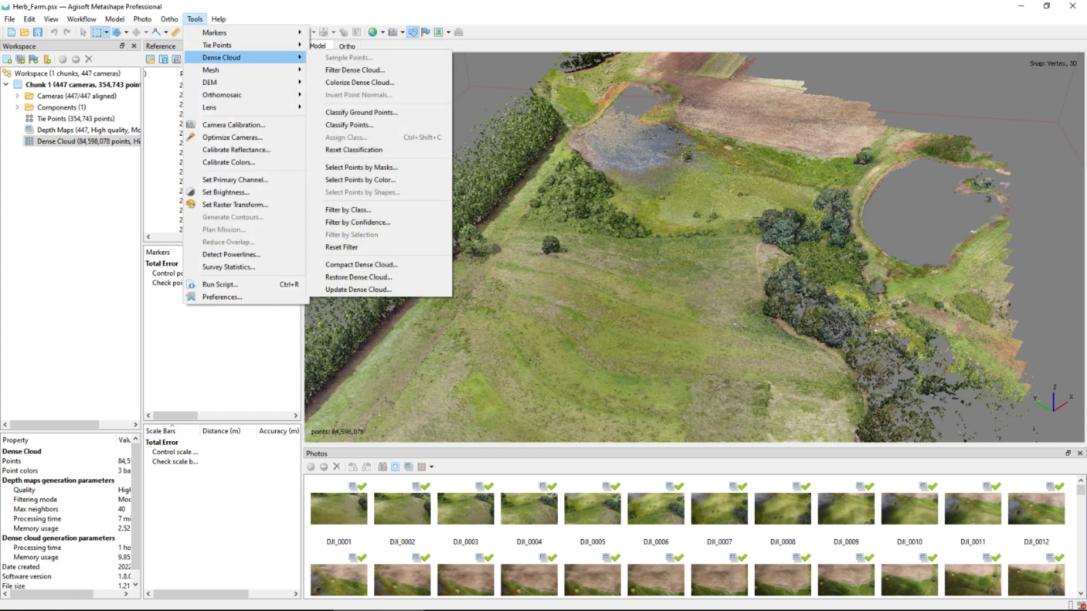
click(342, 248)
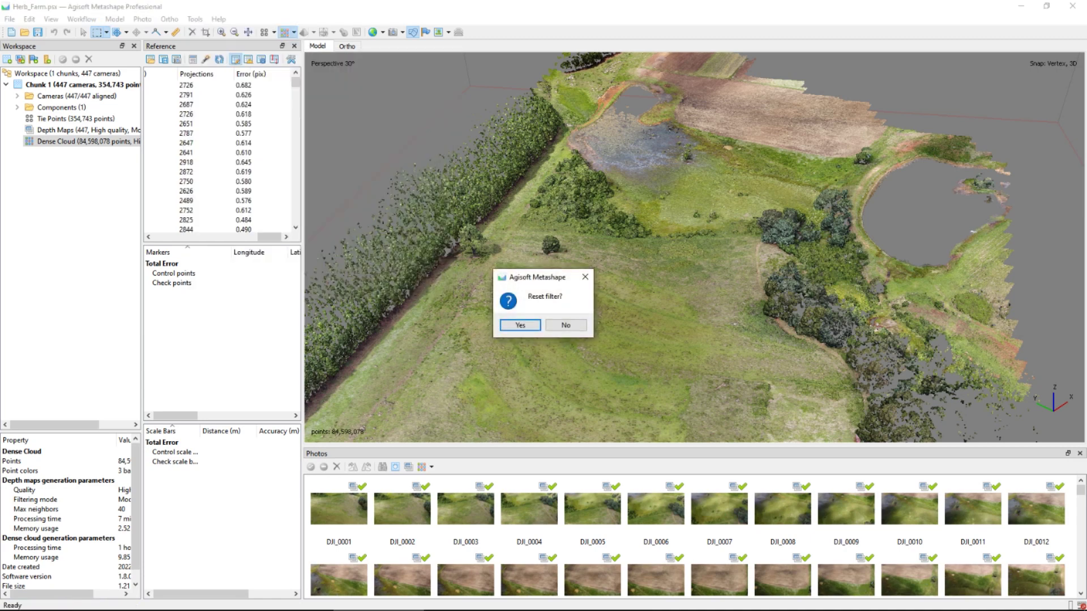
click(520, 324)
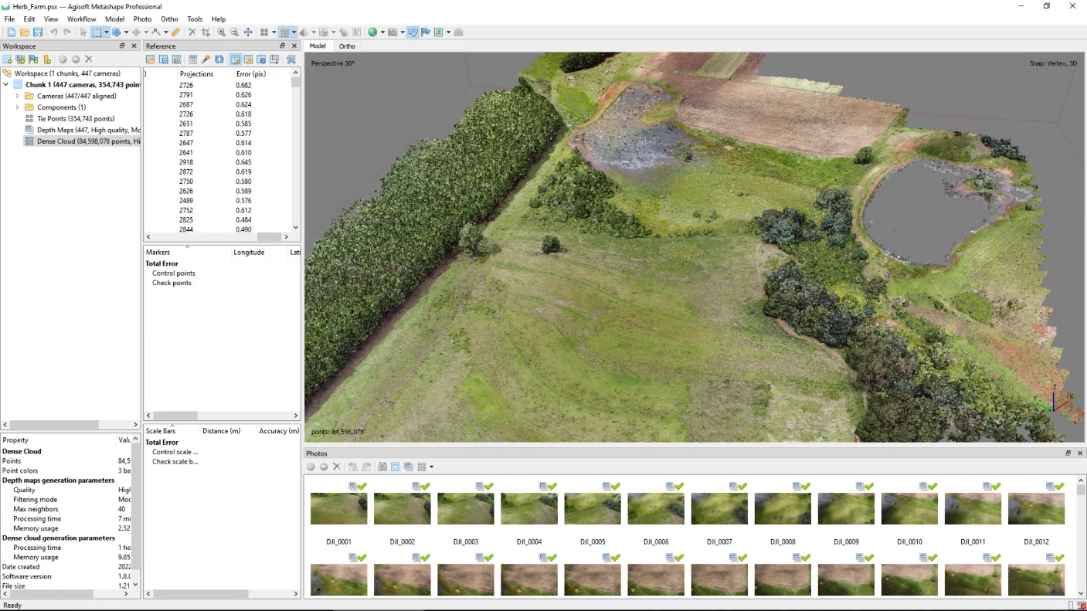
Filter the dense cloud by confidence, raising the minimum above 0 and keeping the maximum at 255.
scroll(679, 254, down, 3)
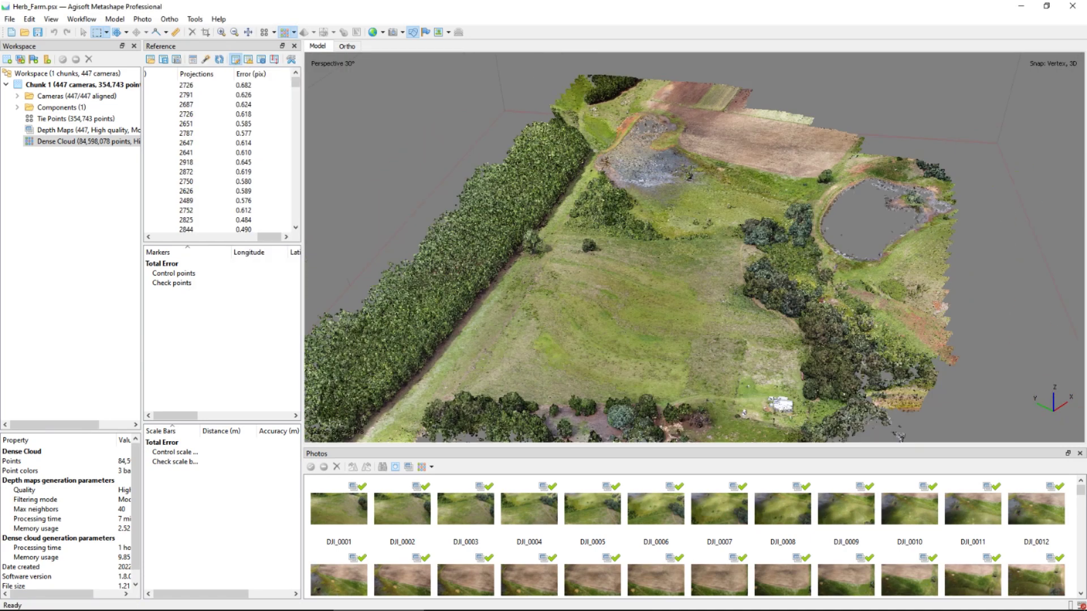
middle_drag(674, 317, 702, 153)
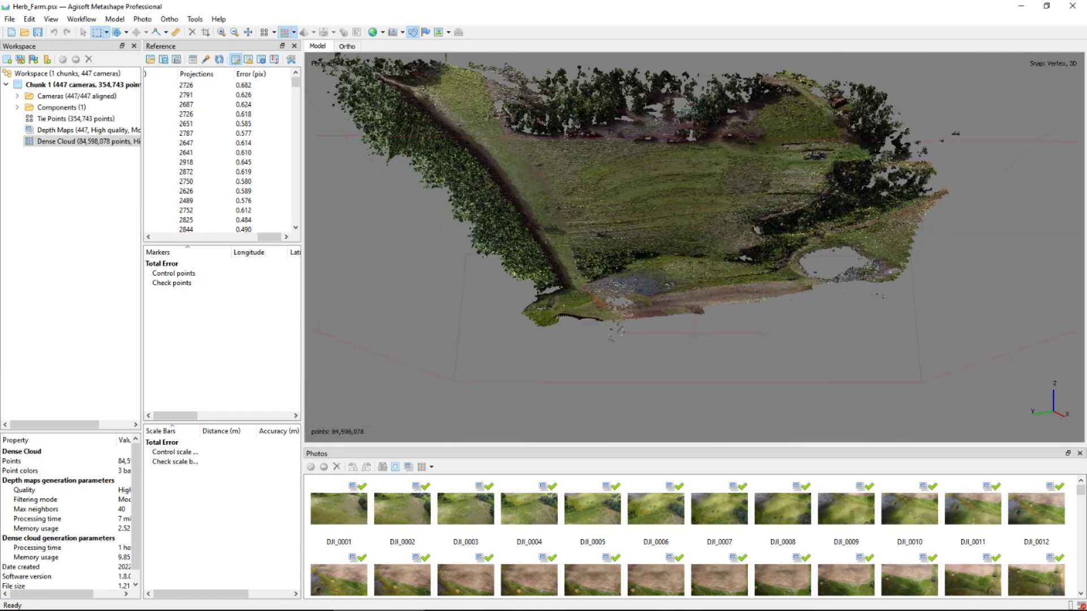
middle_drag(690, 272, 693, 189)
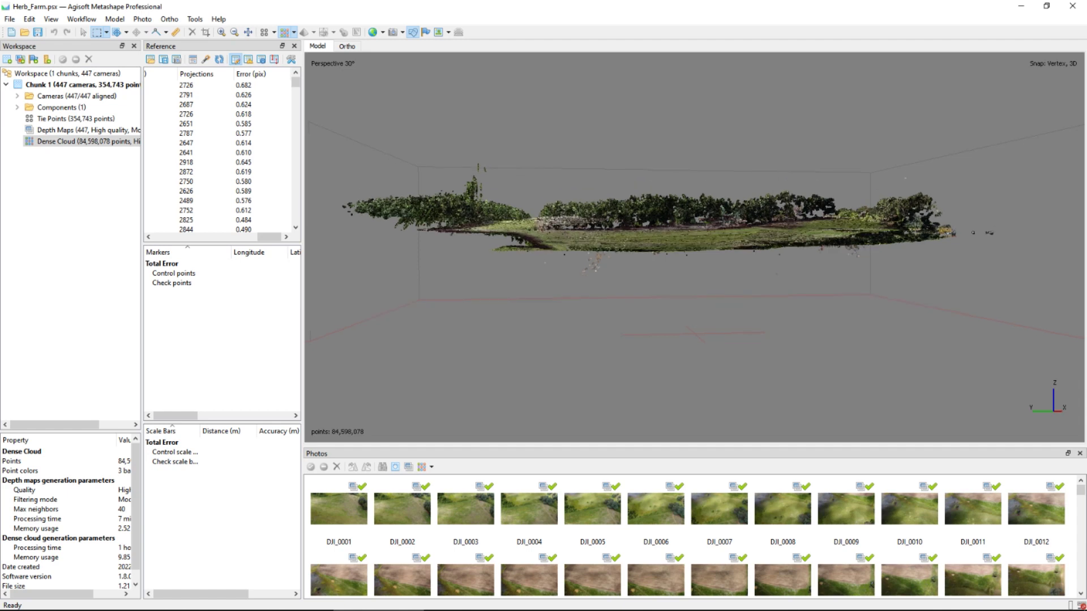
click(194, 18)
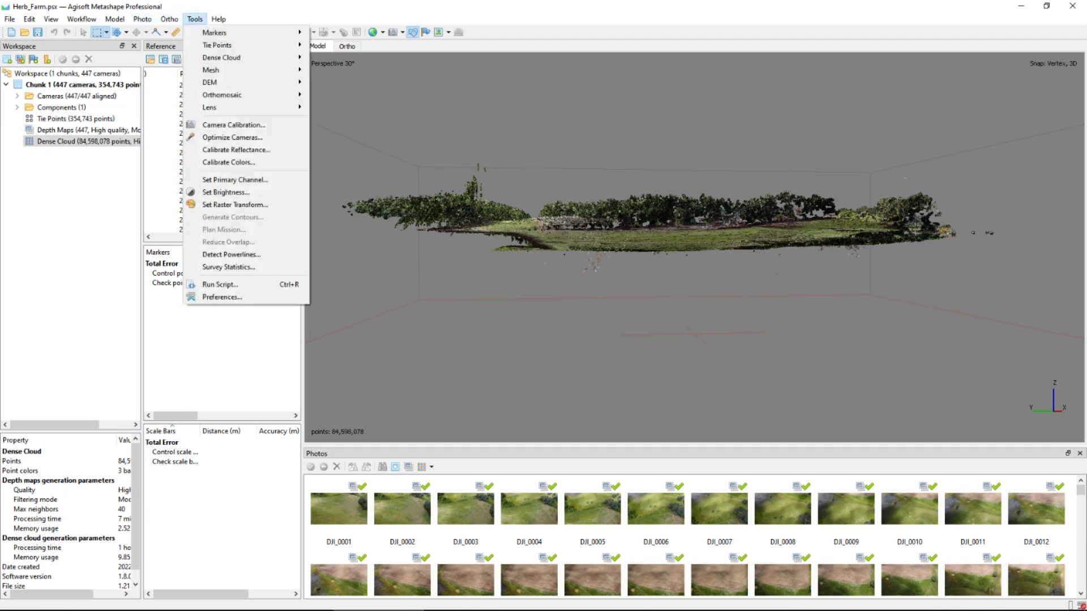
mouse_move(227, 58)
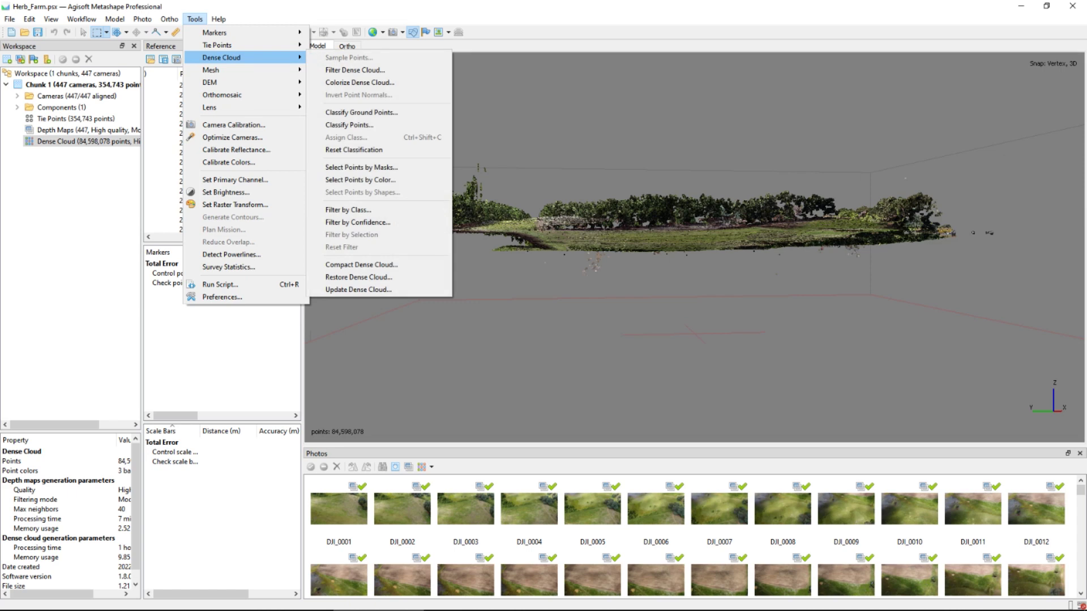
click(357, 222)
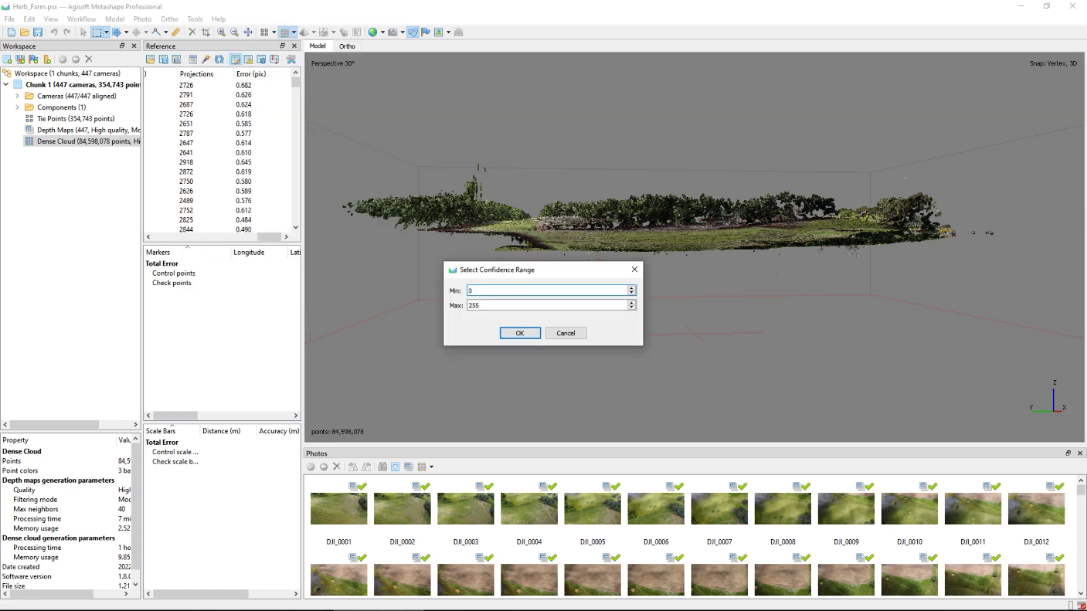
drag(532, 270, 620, 325)
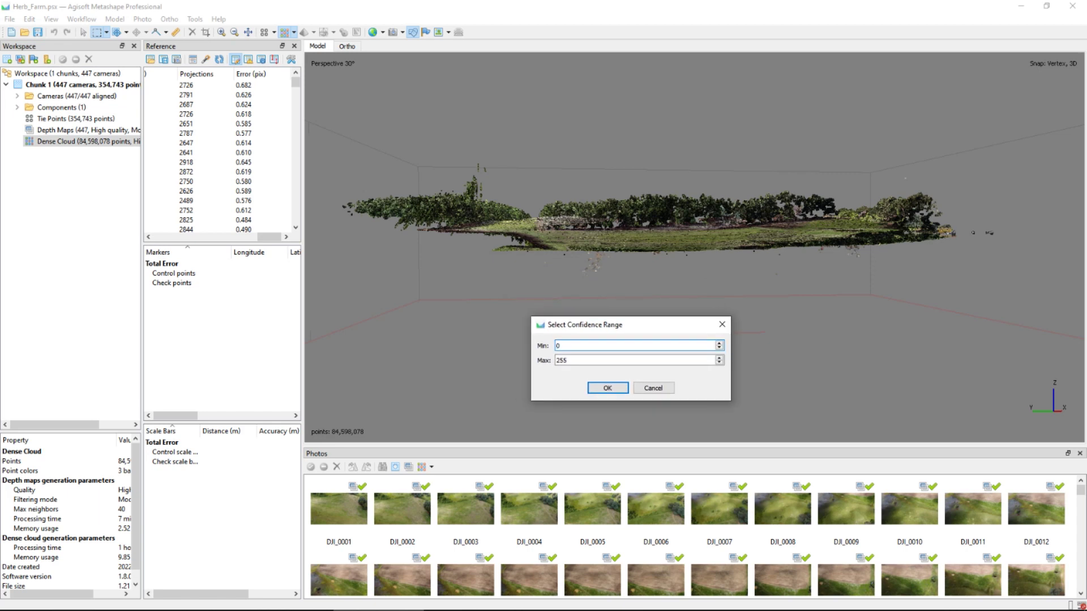
key(ctrl+a)
text(3)
click(608, 388)
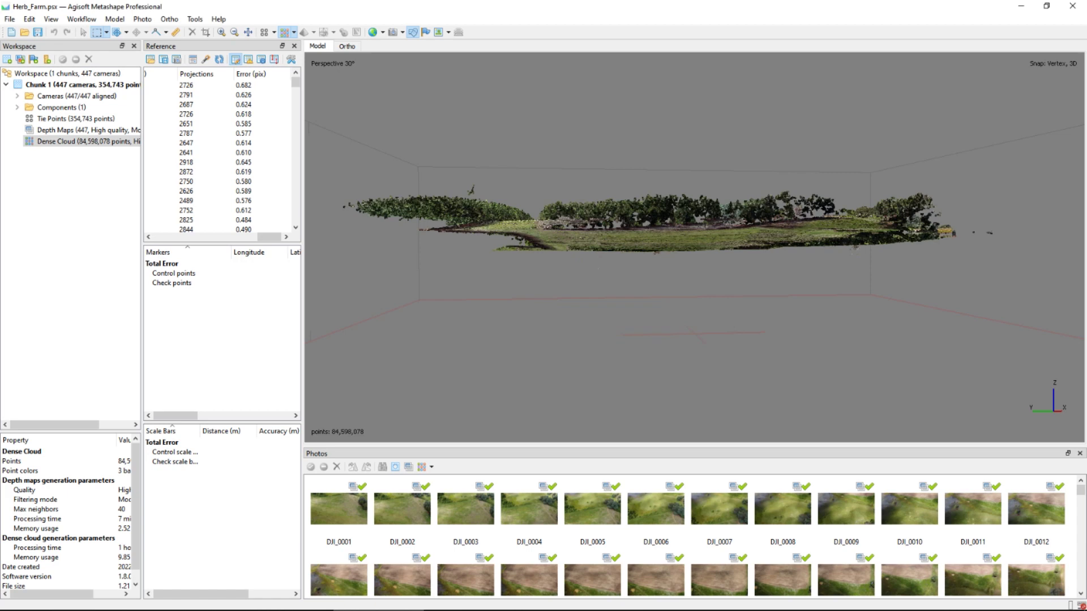
Filter the dense cloud by confidence with a range of 3 to 255 and inspect it from the sides for stray points.
click(195, 18)
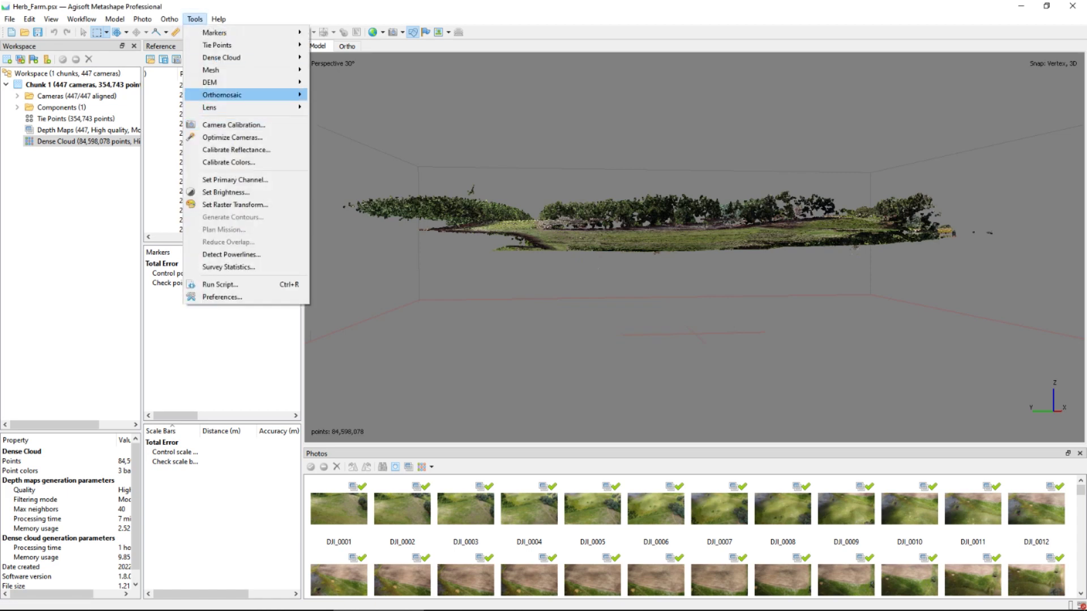
mouse_move(226, 58)
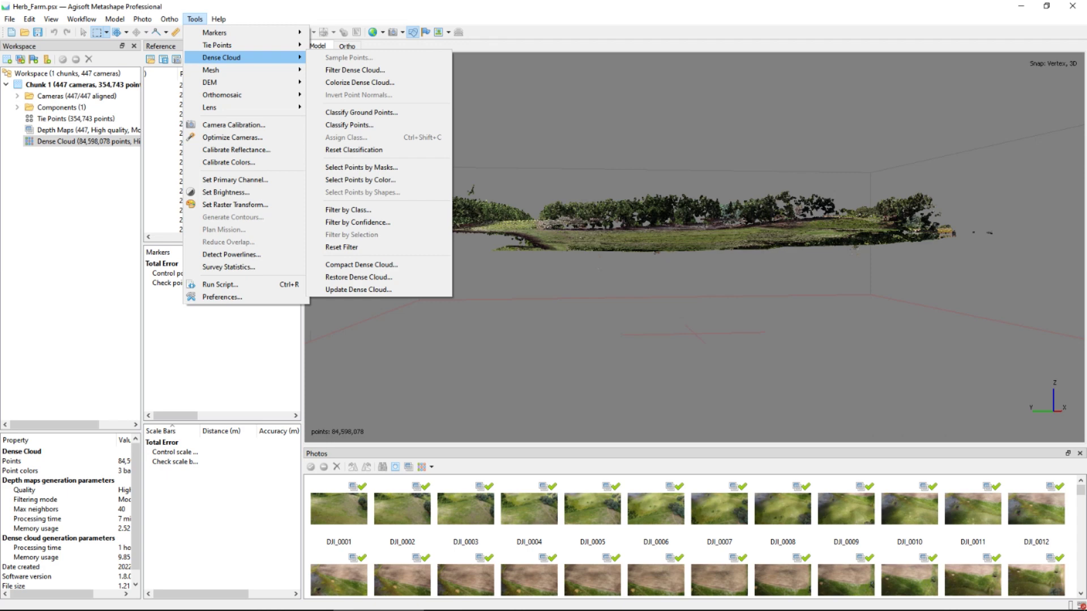
click(358, 222)
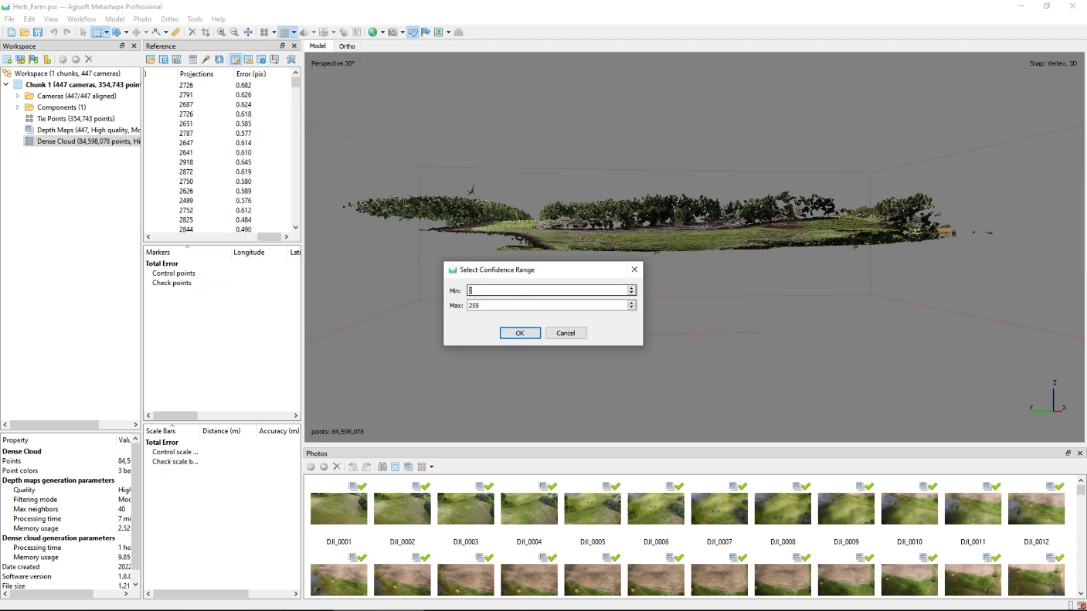
text(3)
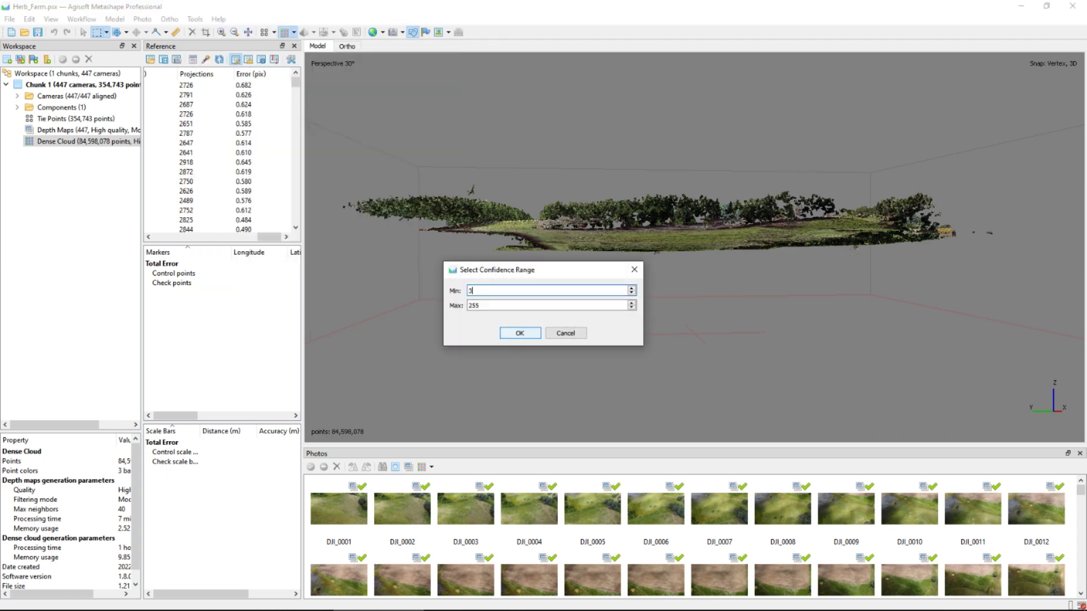
key(Return)
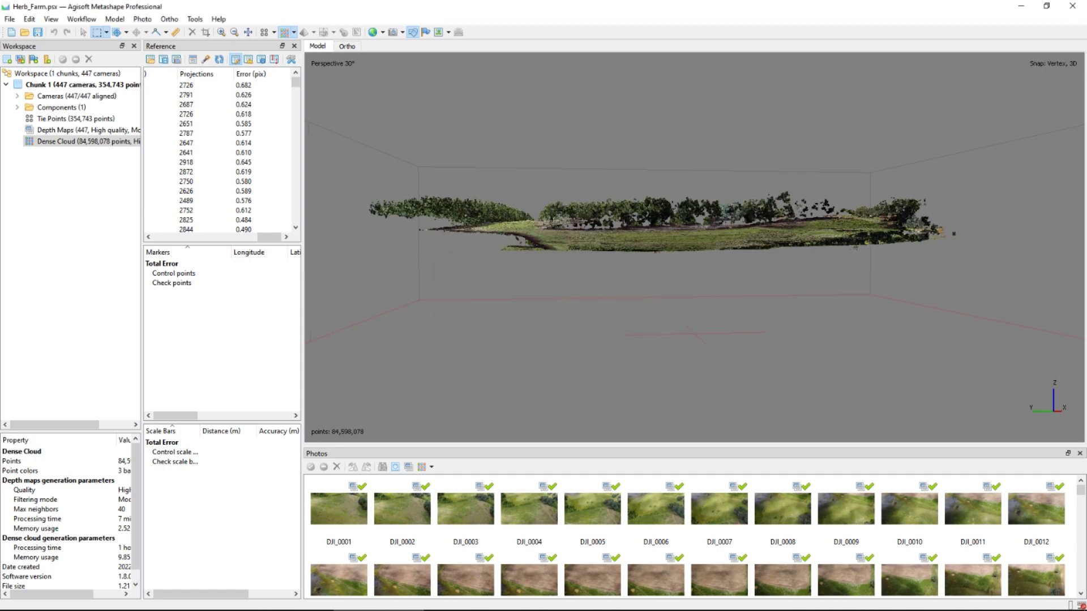
middle_drag(694, 247, 645, 242)
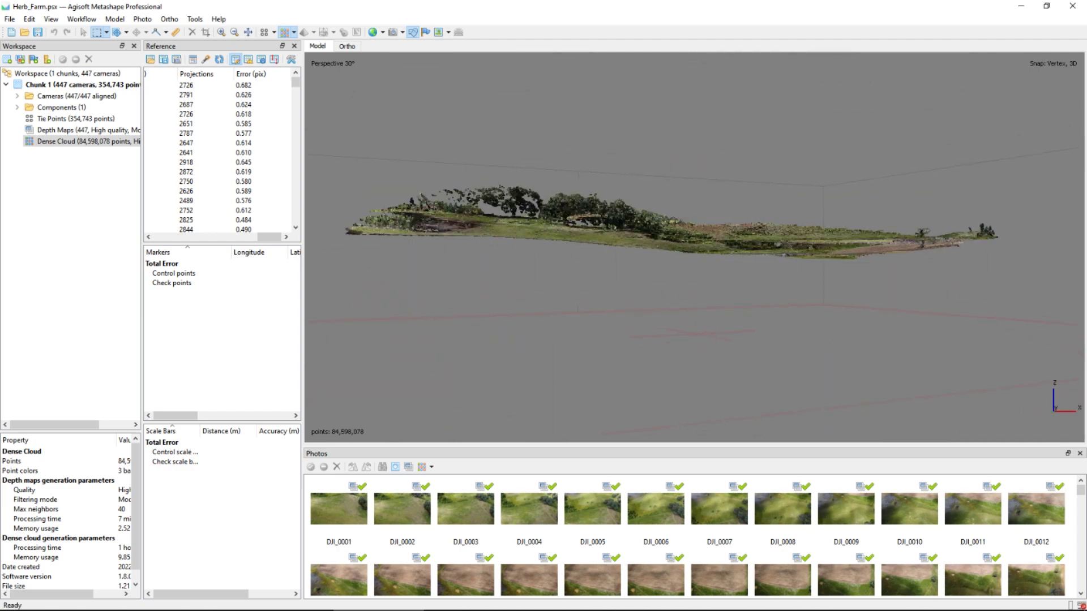
middle_drag(645, 241, 574, 252)
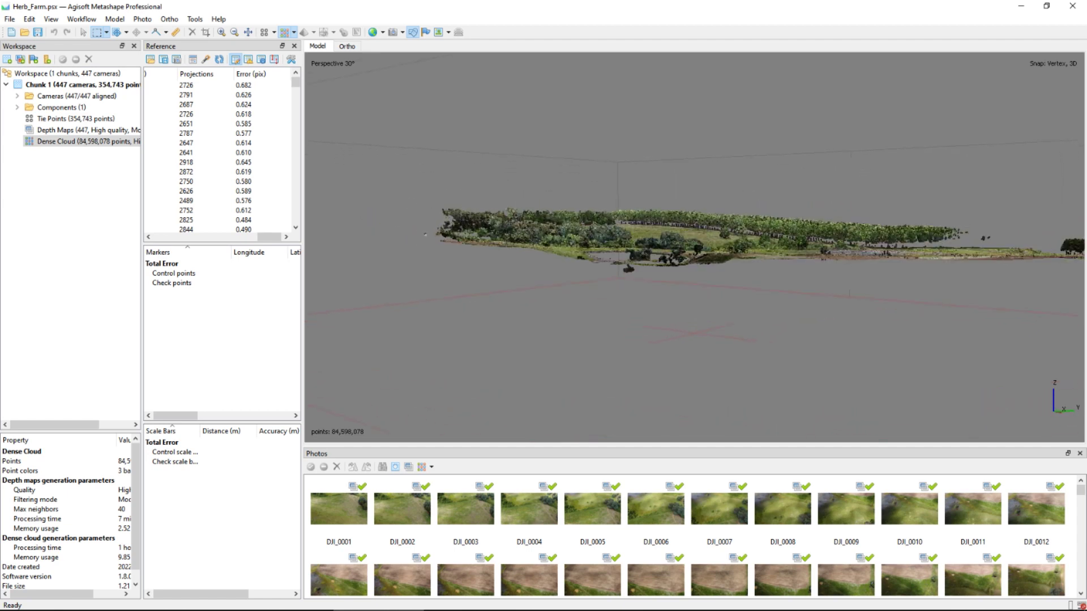
Reset the dense cloud's 3 to 255 confidence filter.
click(194, 19)
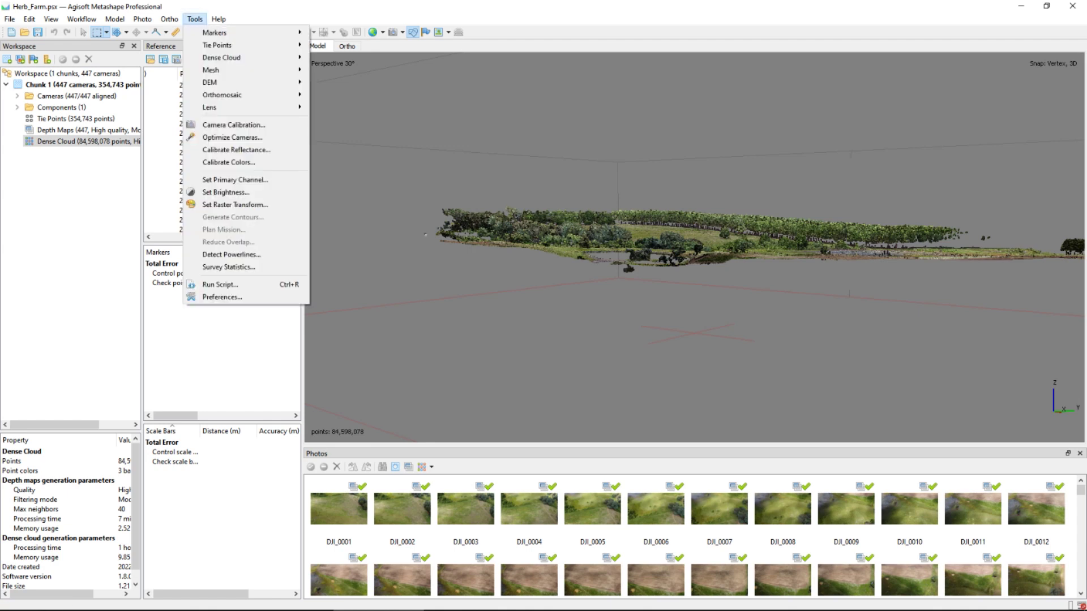
mouse_move(221, 57)
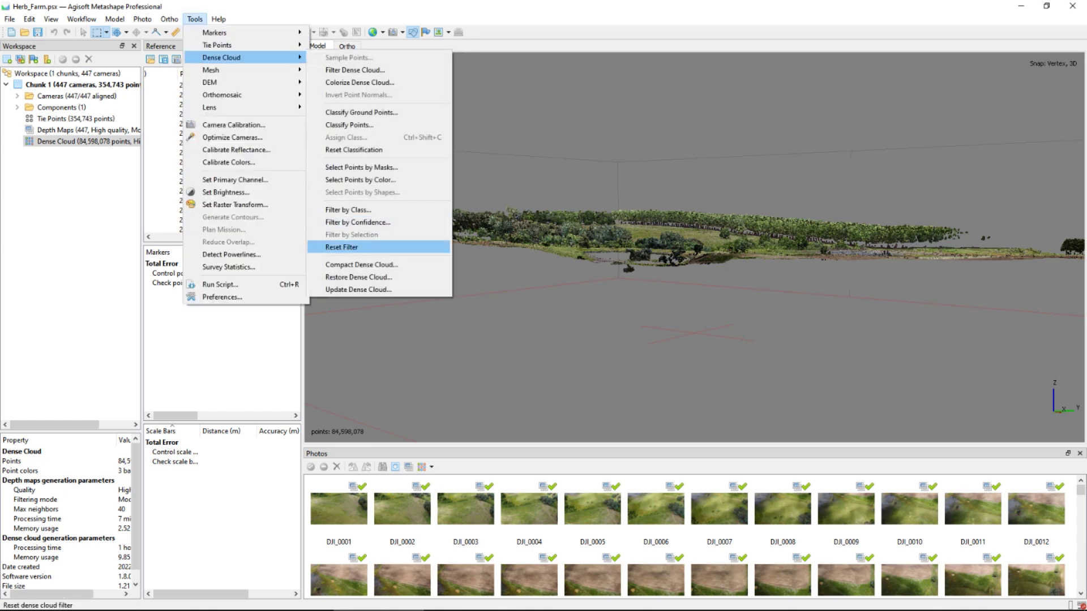
click(342, 247)
click(518, 325)
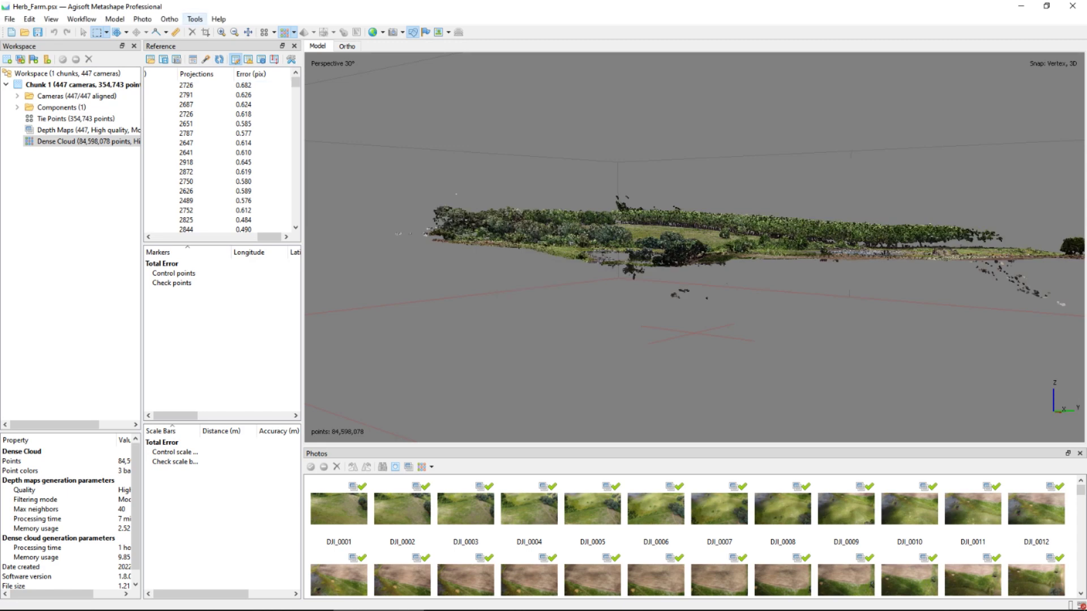
Filter the dense cloud by confidence with a range of 0 to 3 to isolate the low-confidence points.
click(195, 18)
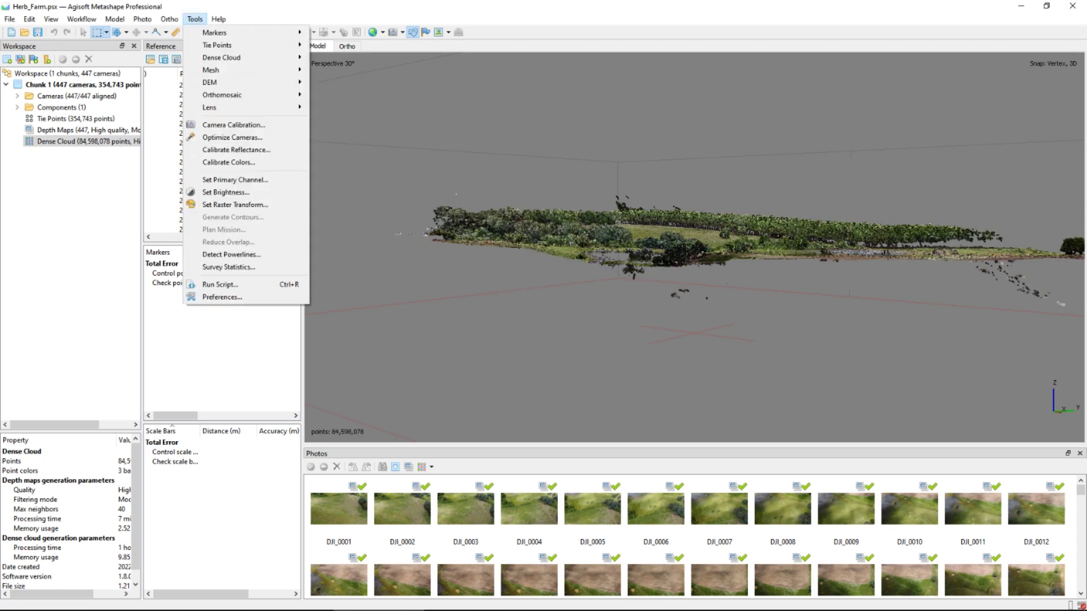
mouse_move(227, 58)
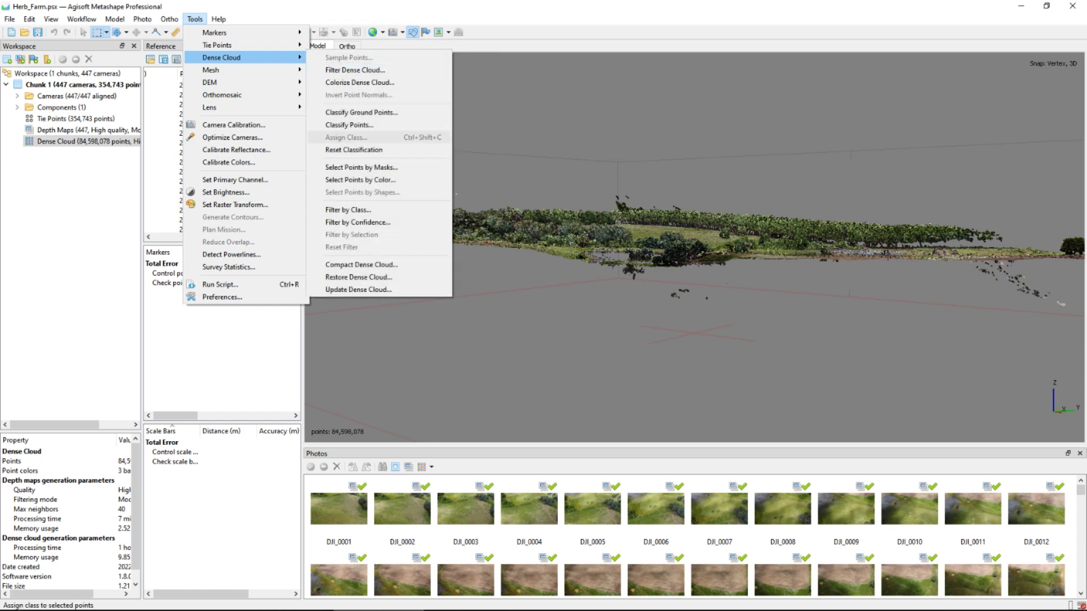
click(358, 222)
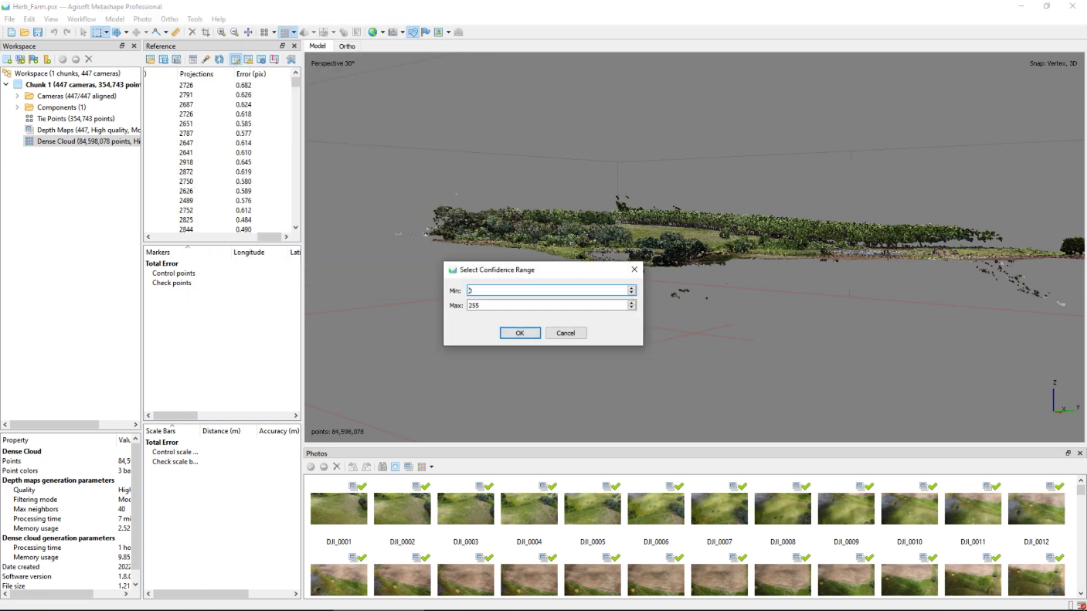
key(Tab)
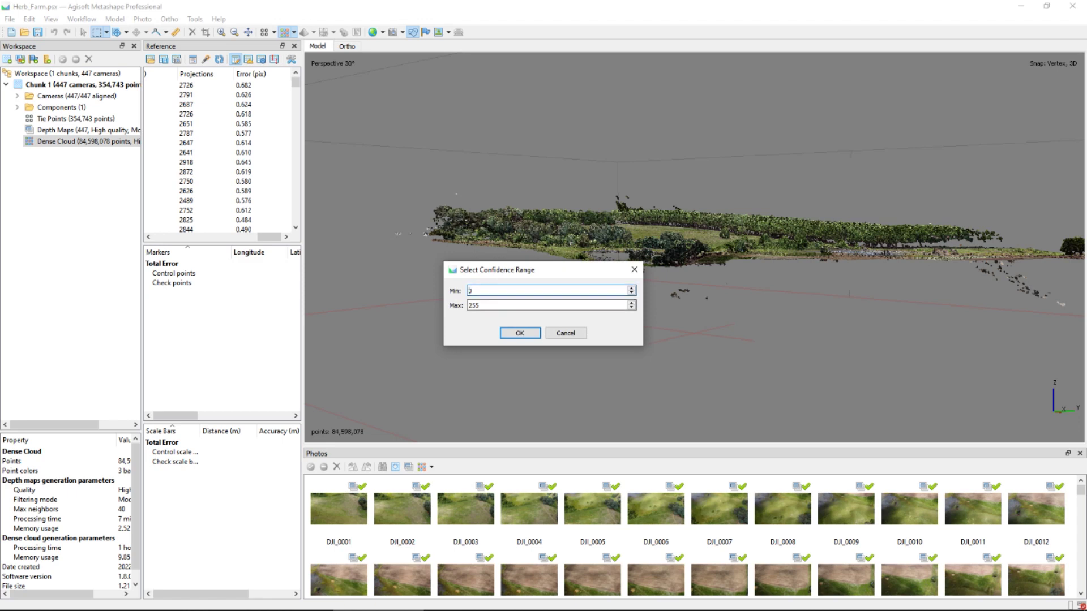
text(3)
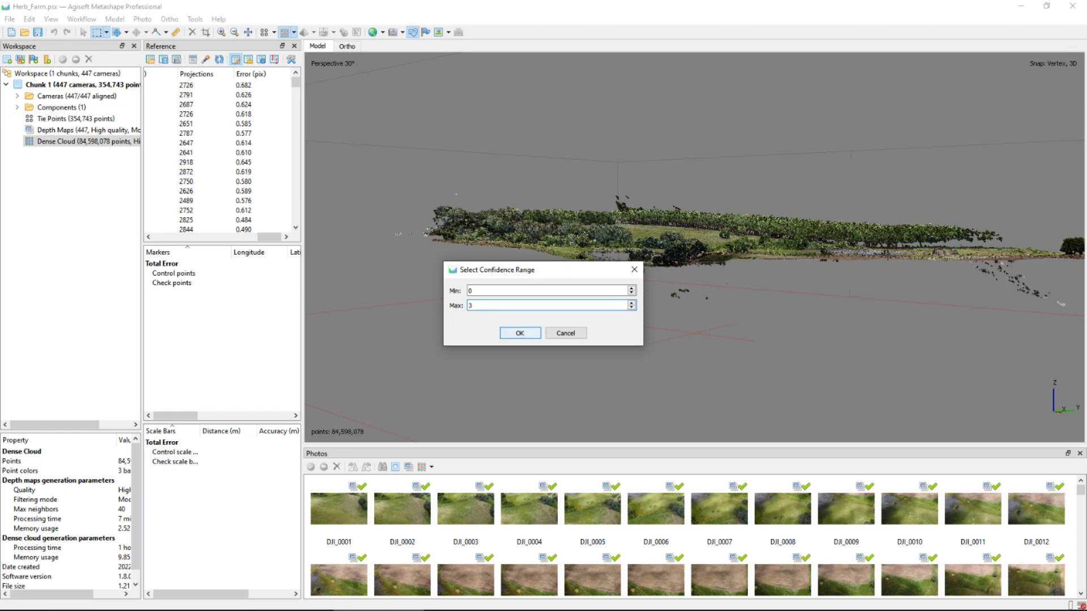
key(Return)
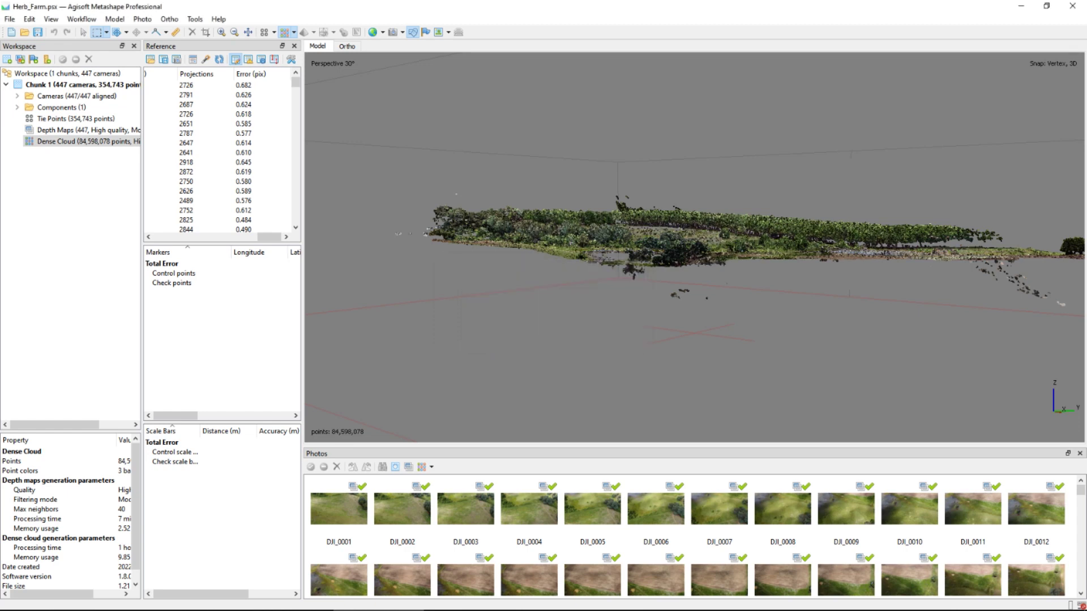
Select all displayed low-confidence points of the dense cloud and delete them.
scroll(695, 247, down, 2)
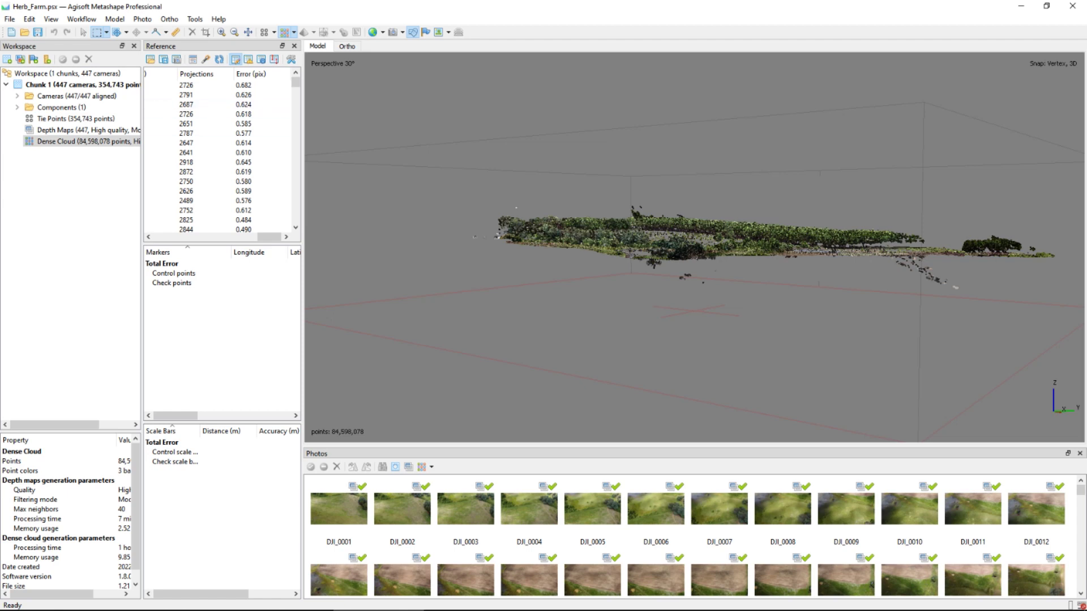
drag(440, 124, 1063, 327)
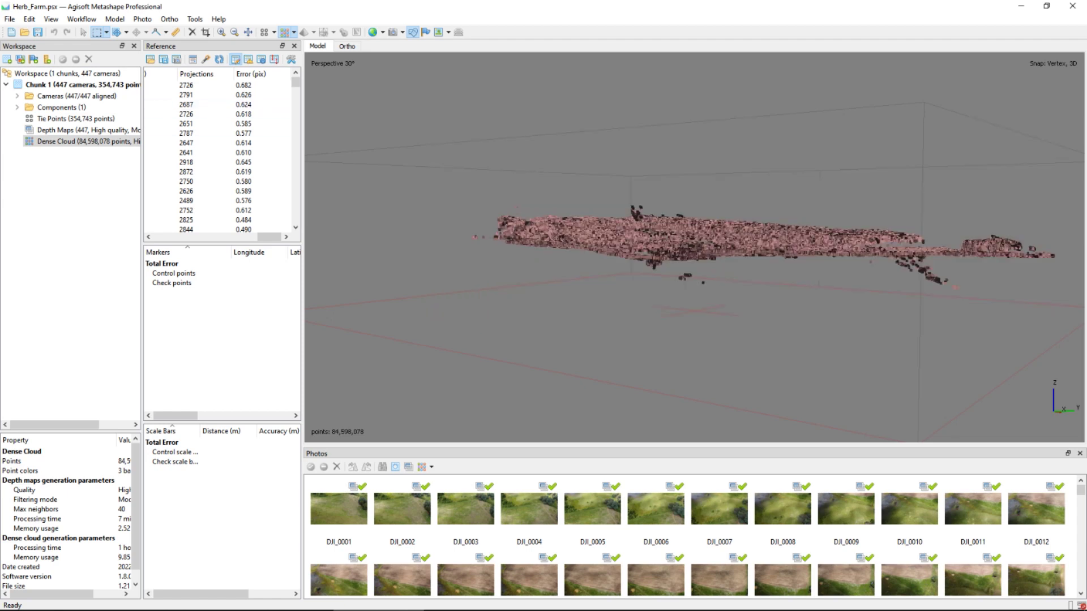
key(Delete)
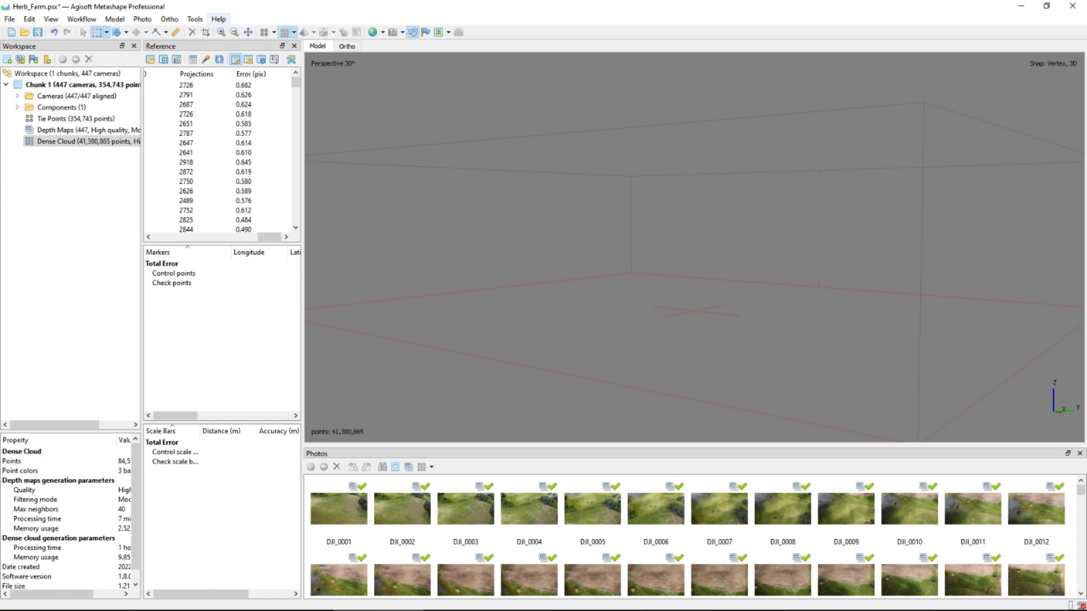
Reset the 0 to 3 confidence filter to show the remaining dense cloud points.
click(195, 19)
mouse_move(219, 19)
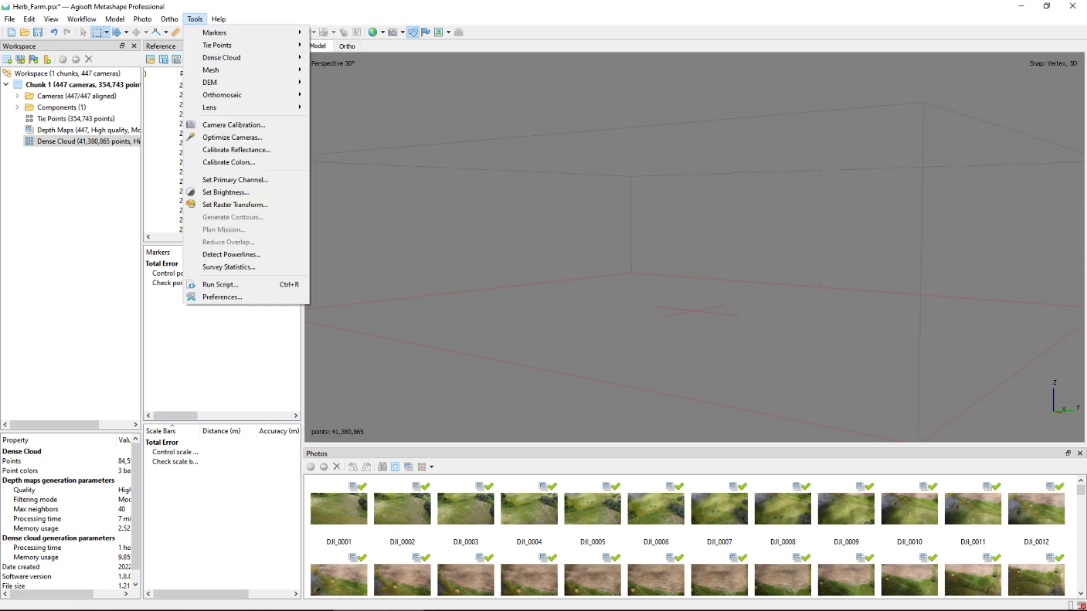
mouse_move(221, 57)
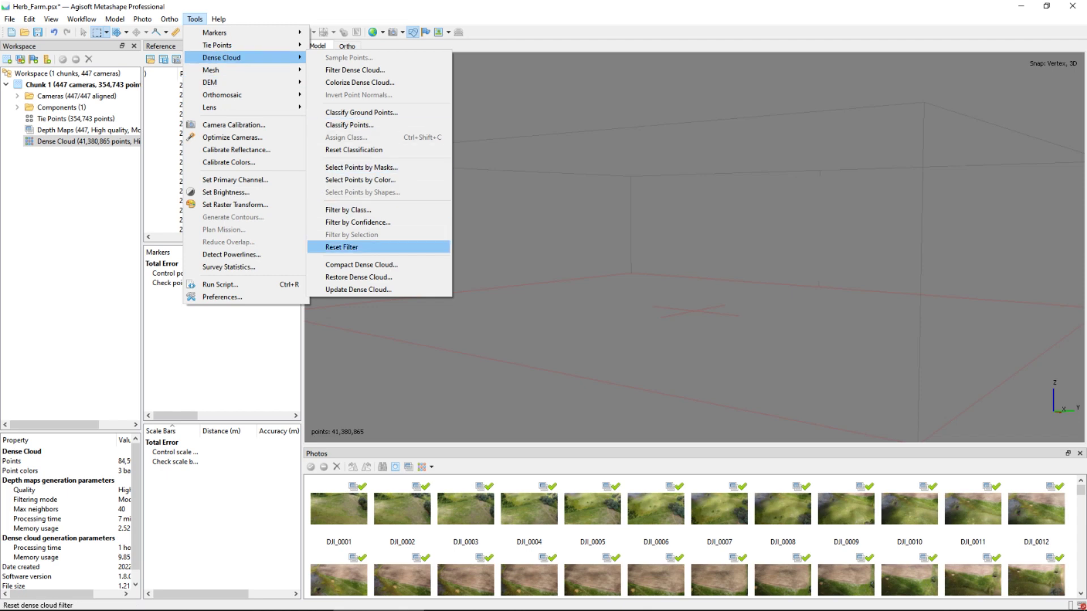
click(342, 247)
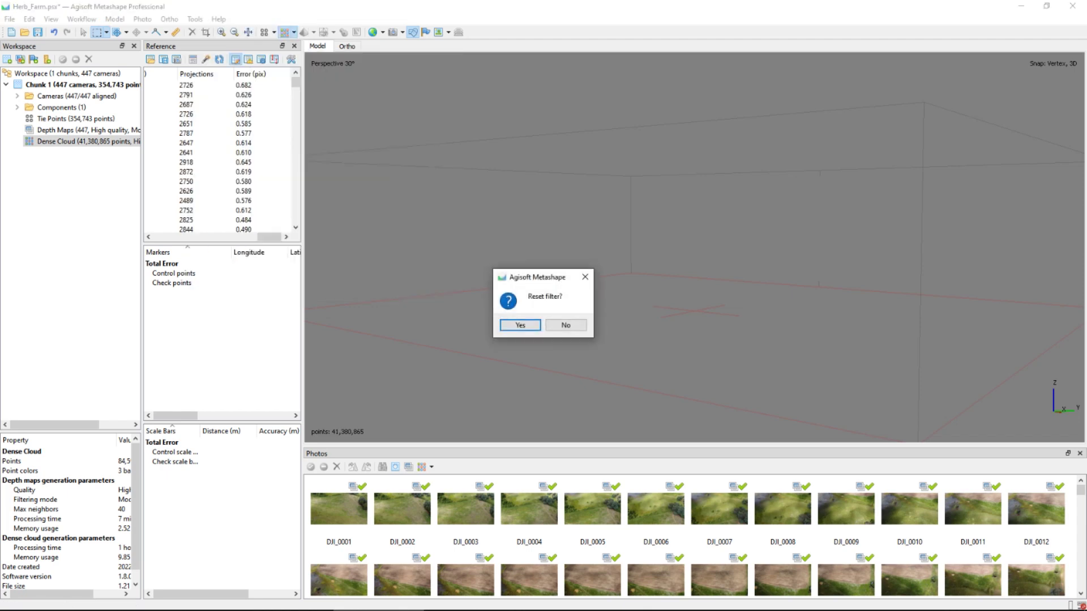
key(Return)
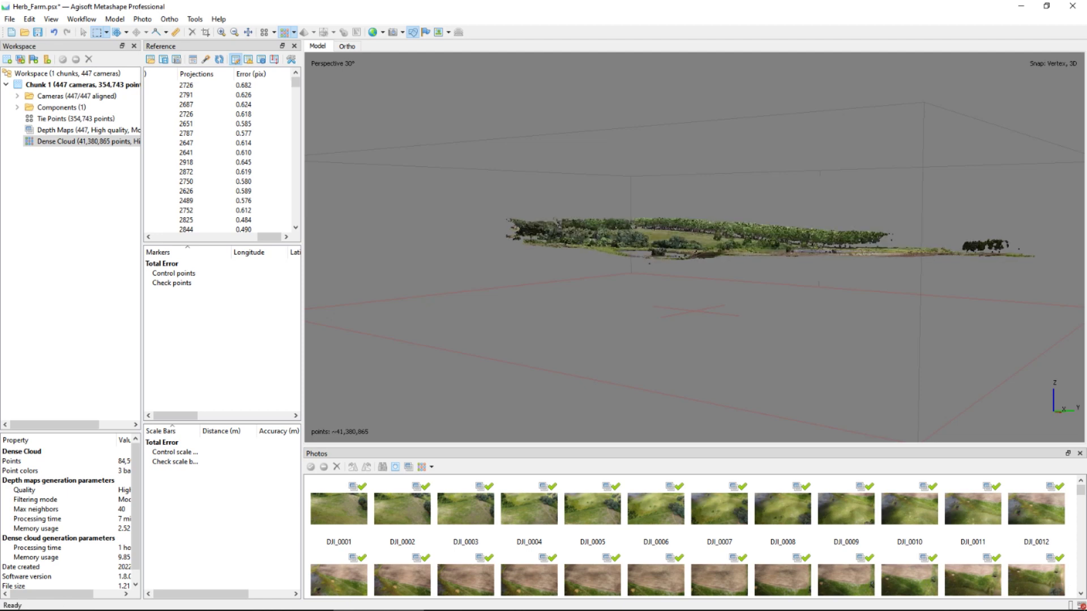
Delete the stray points beneath the dense cloud and the ragged outer strip along the long tree plantation.
drag(643, 261, 657, 270)
key(Delete)
middle_drag(660, 266, 617, 368)
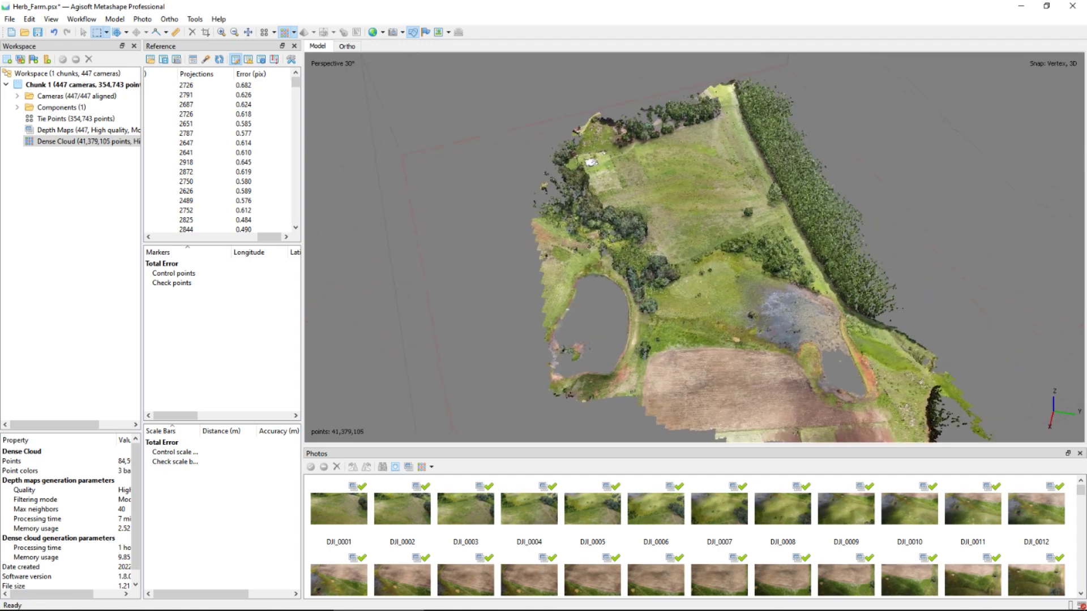
middle_drag(660, 334, 625, 348)
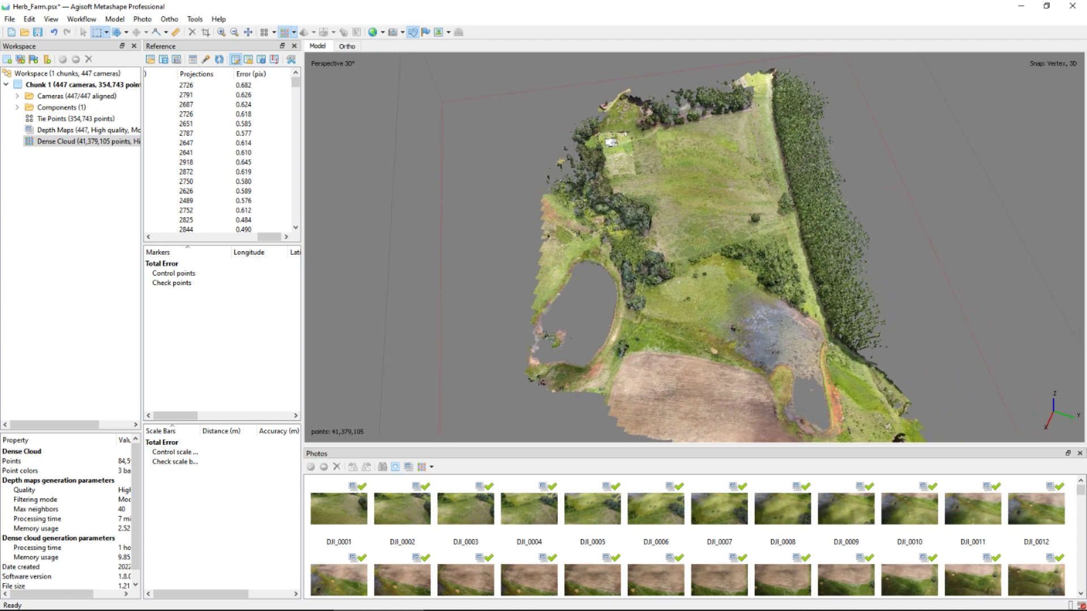
scroll(713, 255, down, 3)
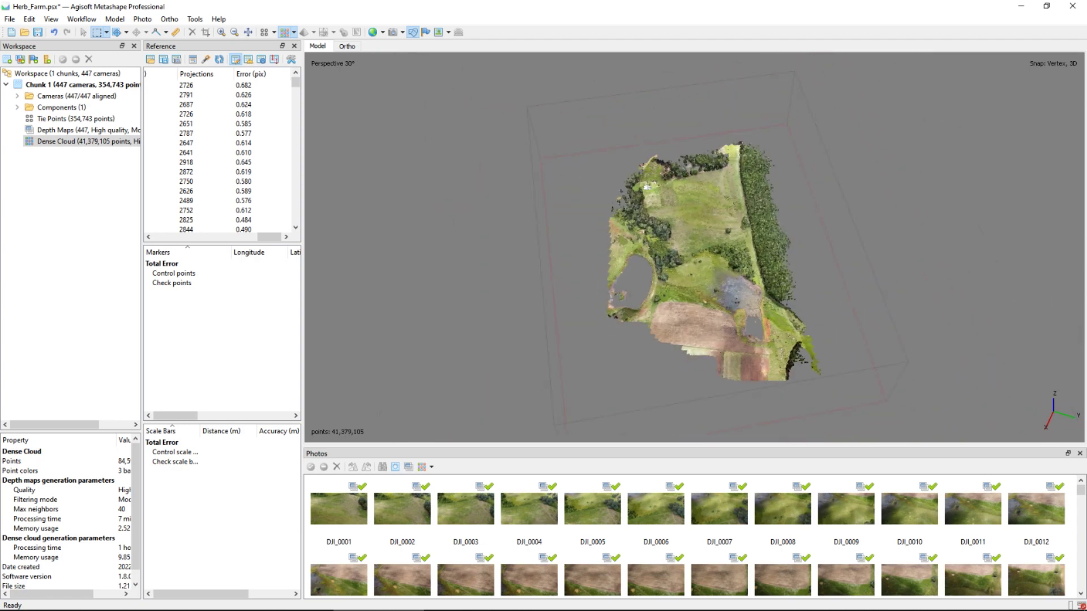
middle_drag(702, 254, 685, 319)
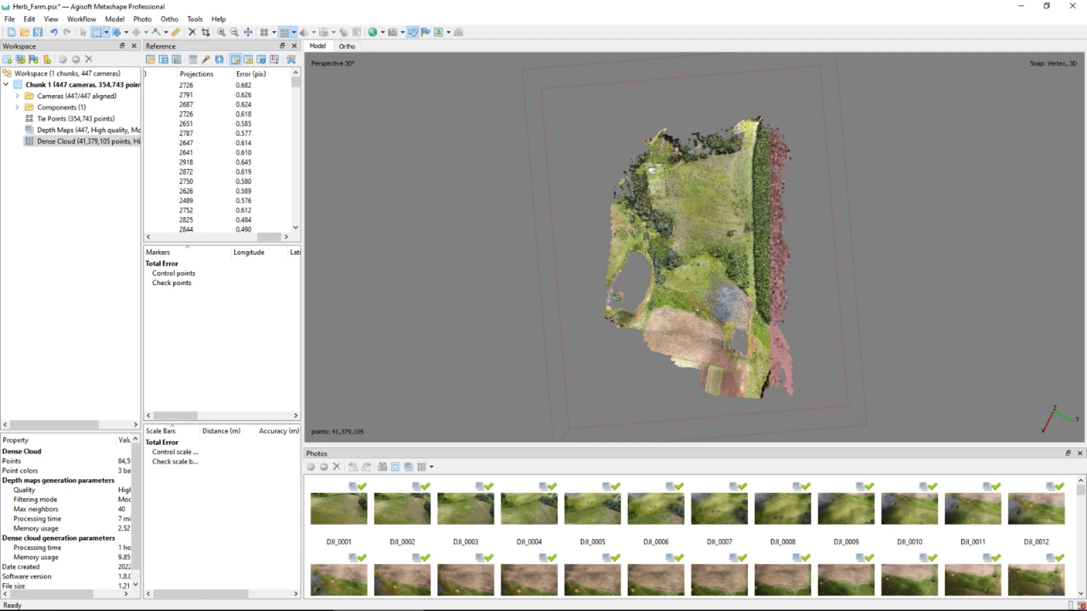
key(Delete)
Delete the ragged dense cloud points along the outer edge of the ploughed field.
middle_drag(708, 317, 799, 304)
drag(636, 322, 855, 371)
drag(636, 347, 862, 369)
key(Delete)
Delete the uneven strip of dense cloud points on the outer side of the large pond.
middle_drag(810, 339, 736, 347)
drag(563, 135, 634, 439)
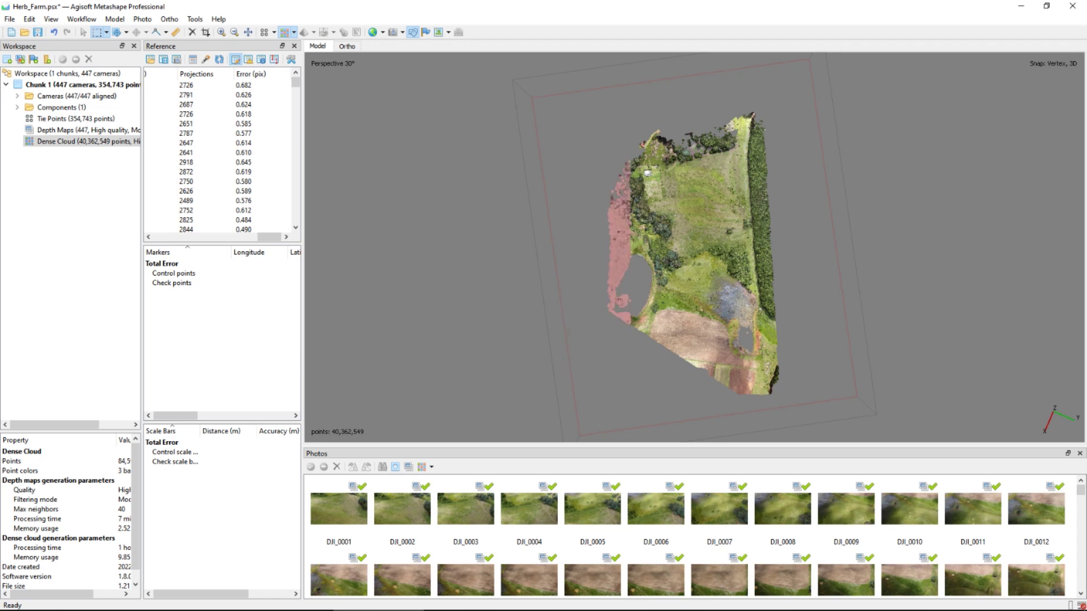
key(Delete)
Delete the ragged points along the wooded far end of the dense cloud and save the project.
middle_drag(680, 368, 646, 366)
drag(620, 94, 823, 150)
key(Delete)
middle_drag(823, 149, 758, 99)
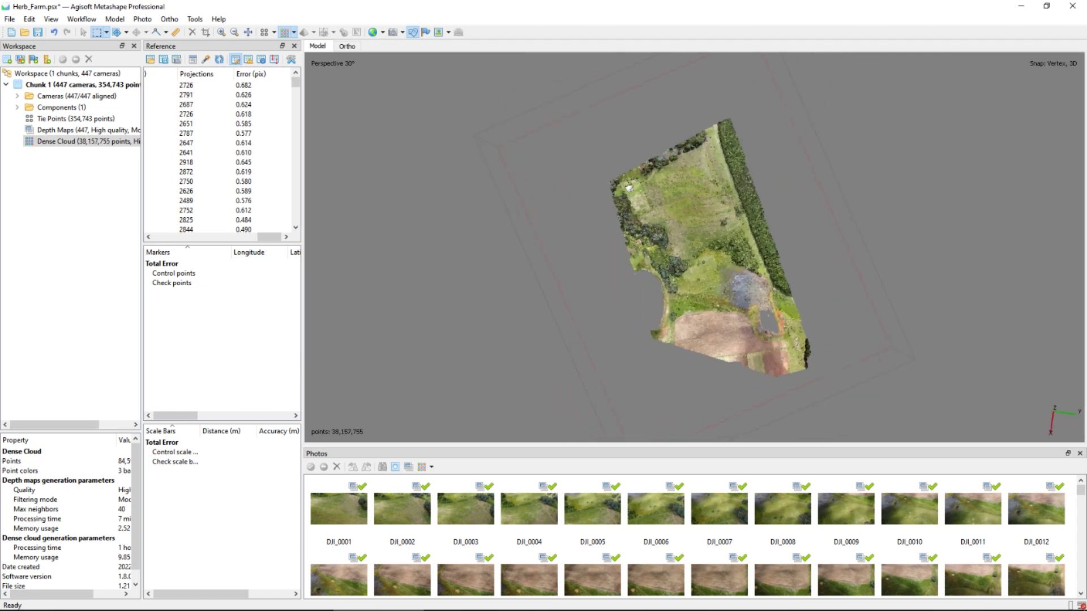
click(38, 32)
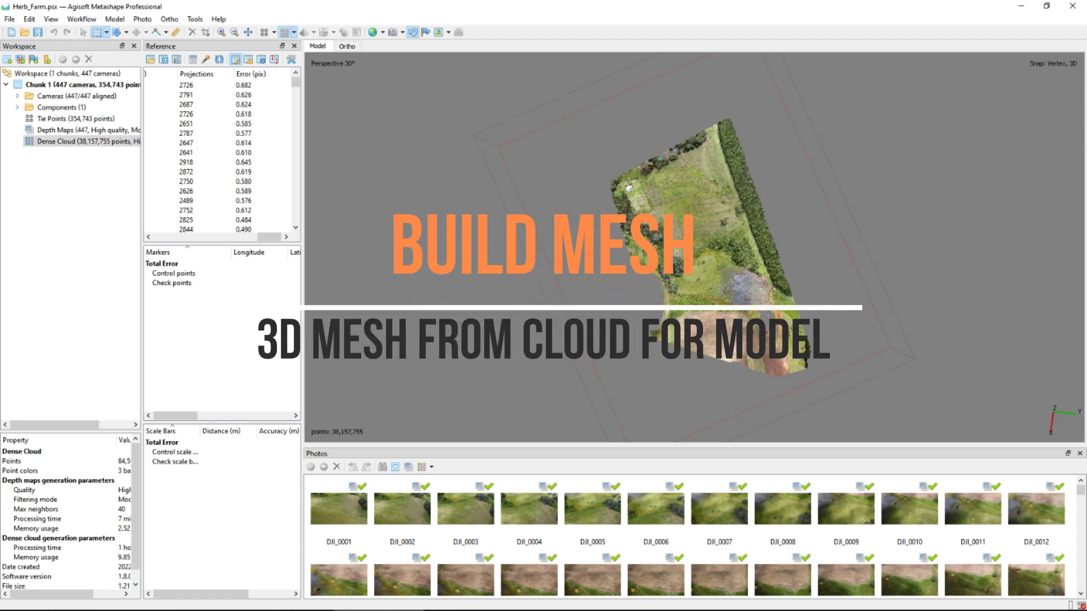
Set up Build Mesh with the dense cloud as source data and a High (7,700,000) face count.
click(81, 19)
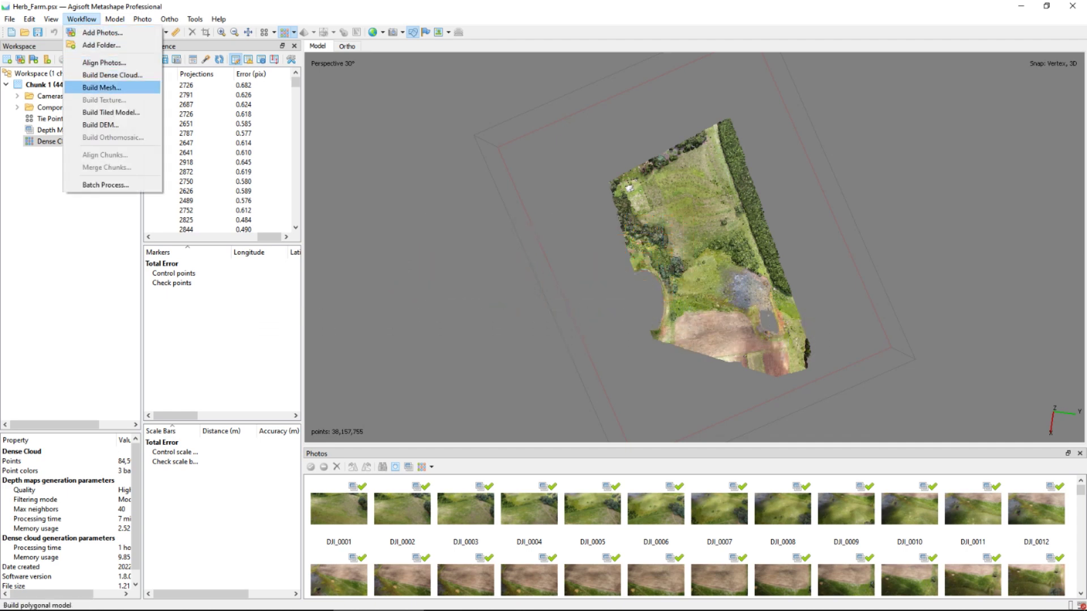
click(102, 87)
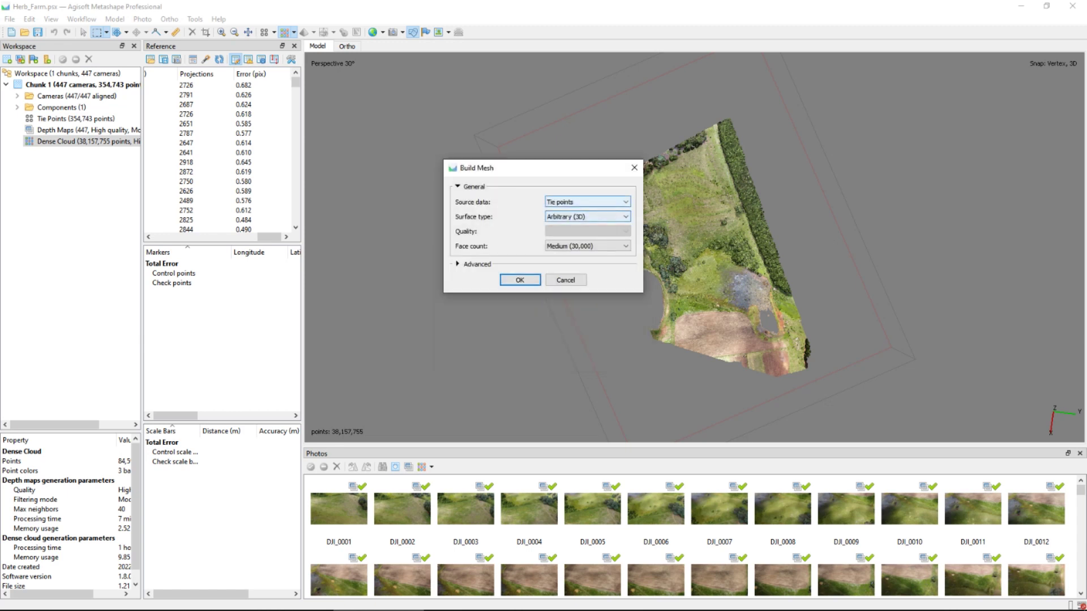
click(589, 202)
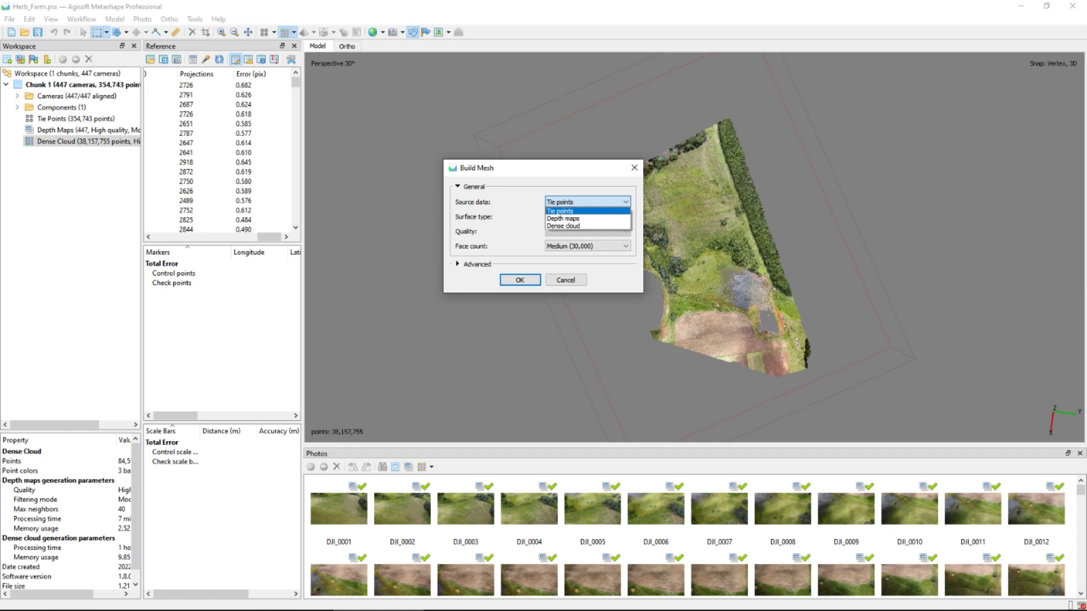
key(Down)
key(Down)
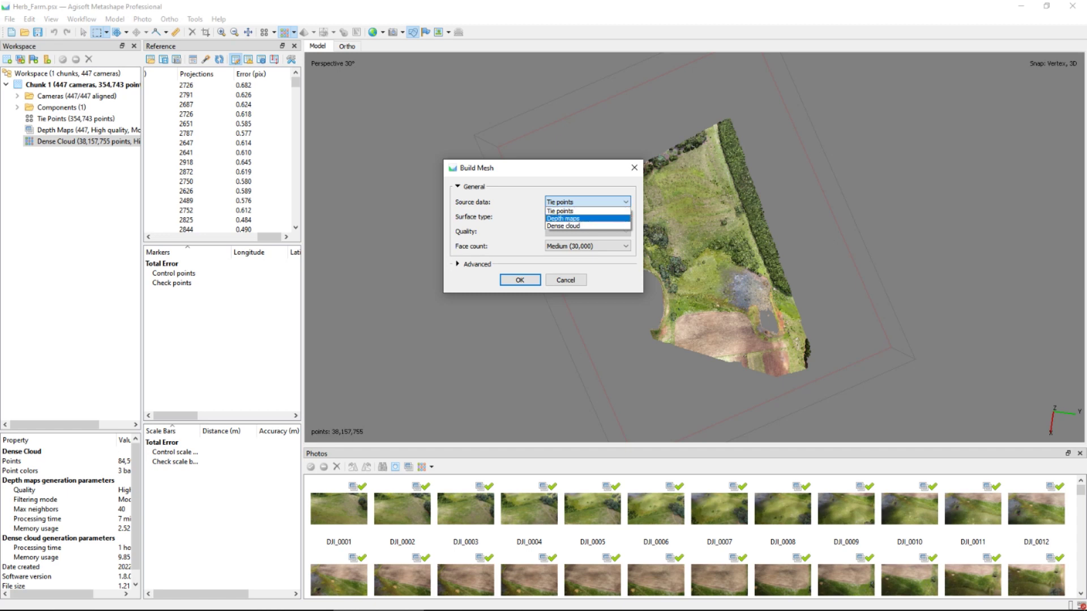
key(Return)
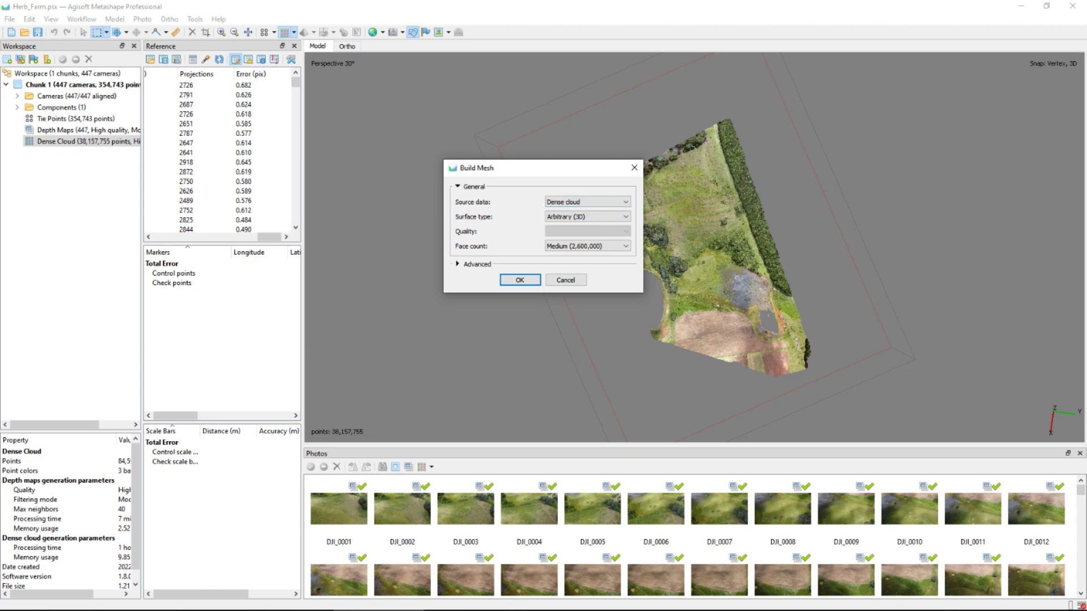
click(587, 246)
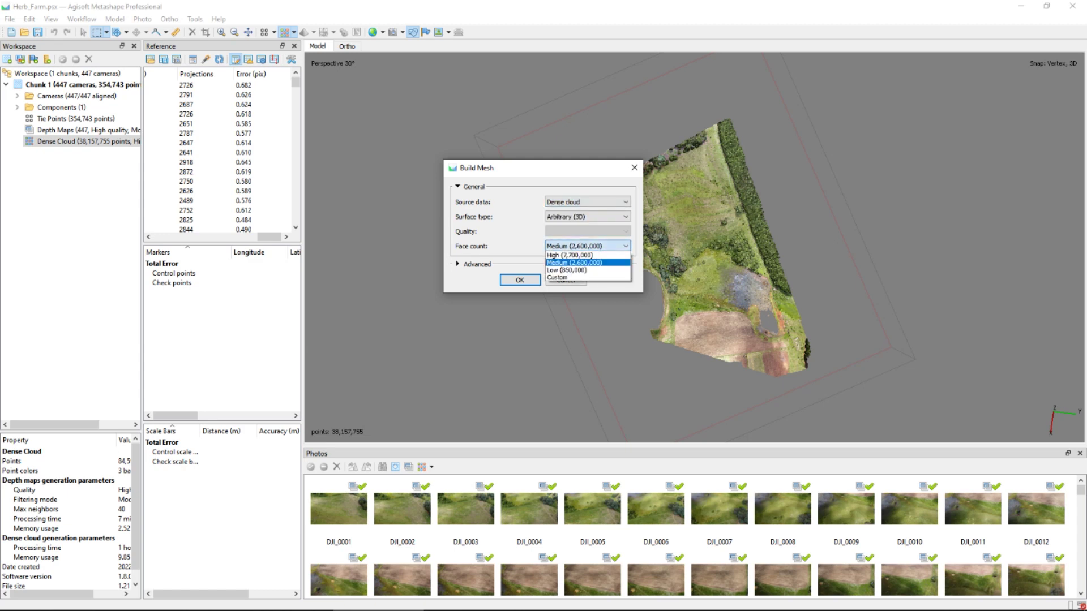
key(Up)
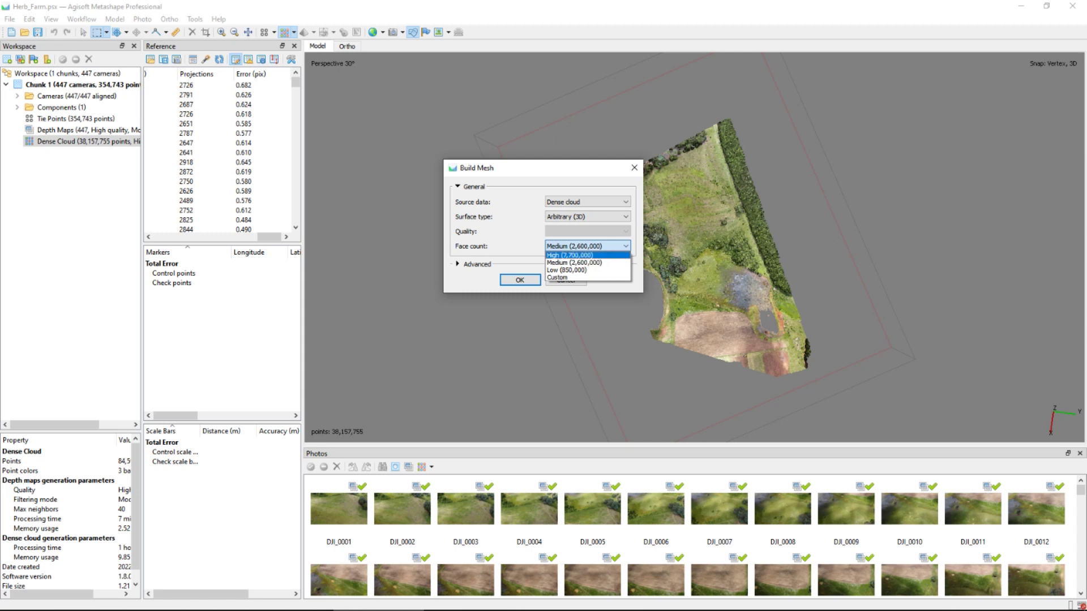
key(Return)
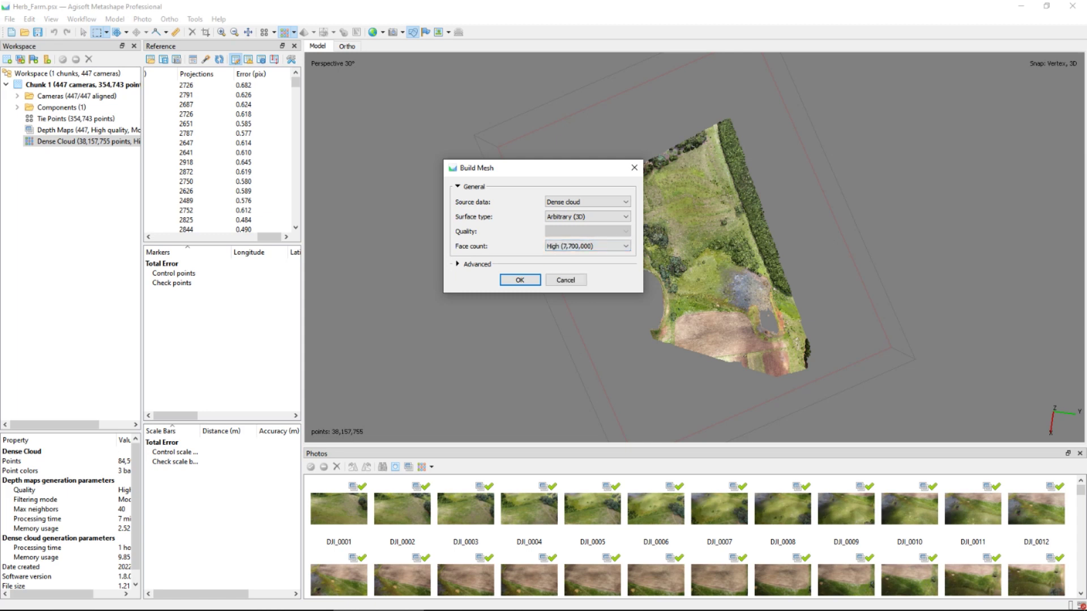
Keep the surface type at Arbitrary (3D) with the default advanced options and build the mesh, processing the data locally.
click(458, 265)
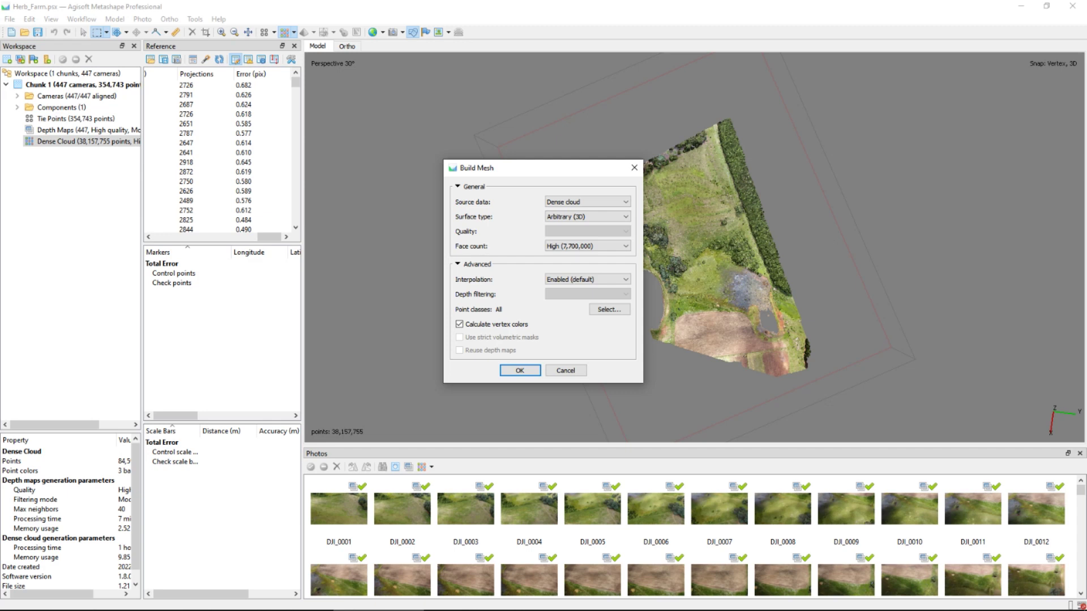
click(588, 217)
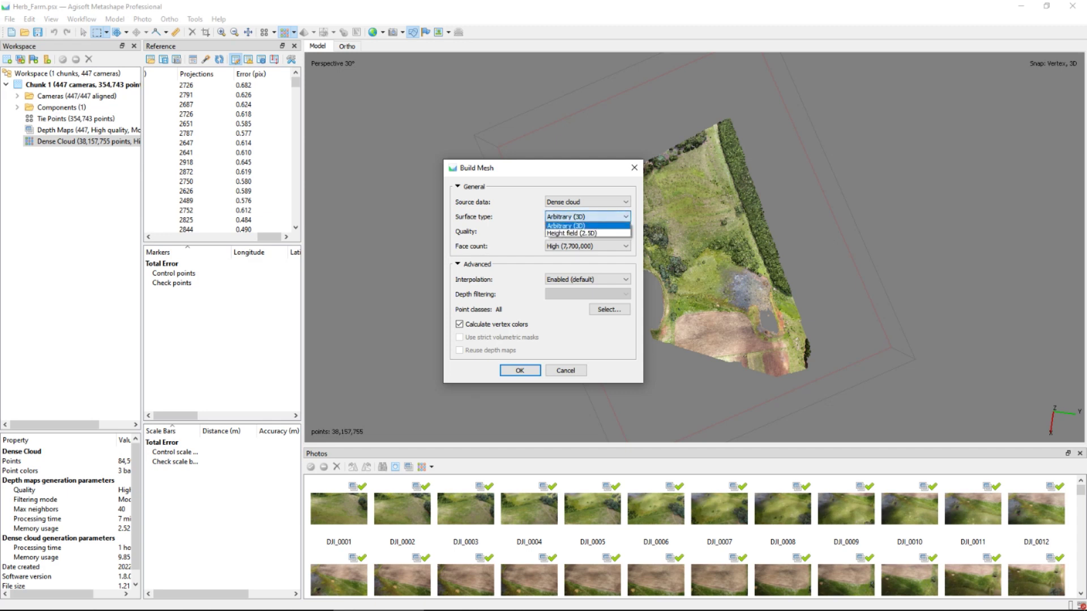
key(Return)
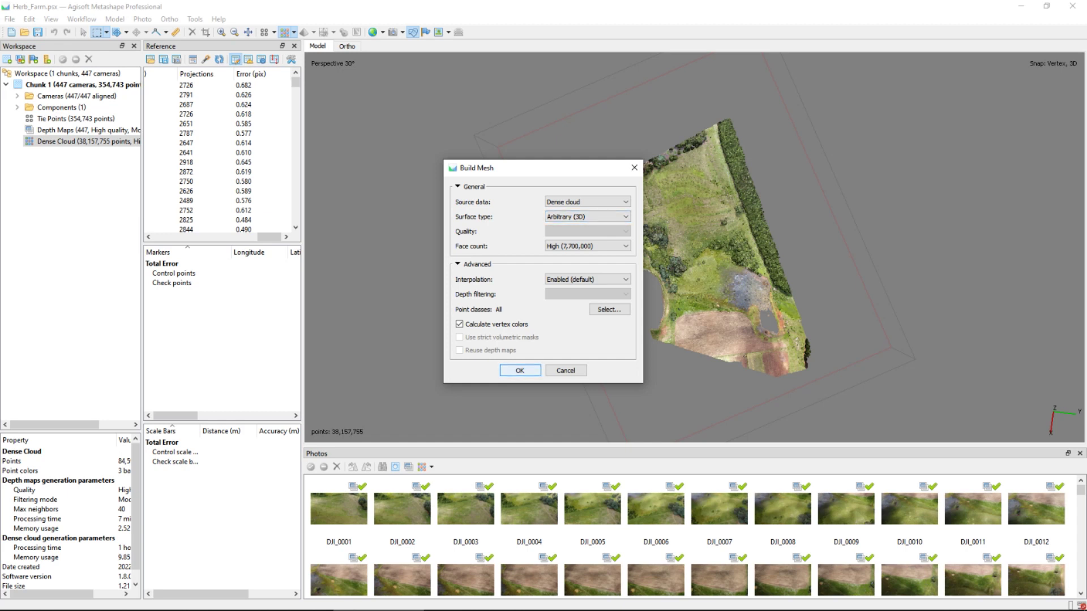
click(520, 370)
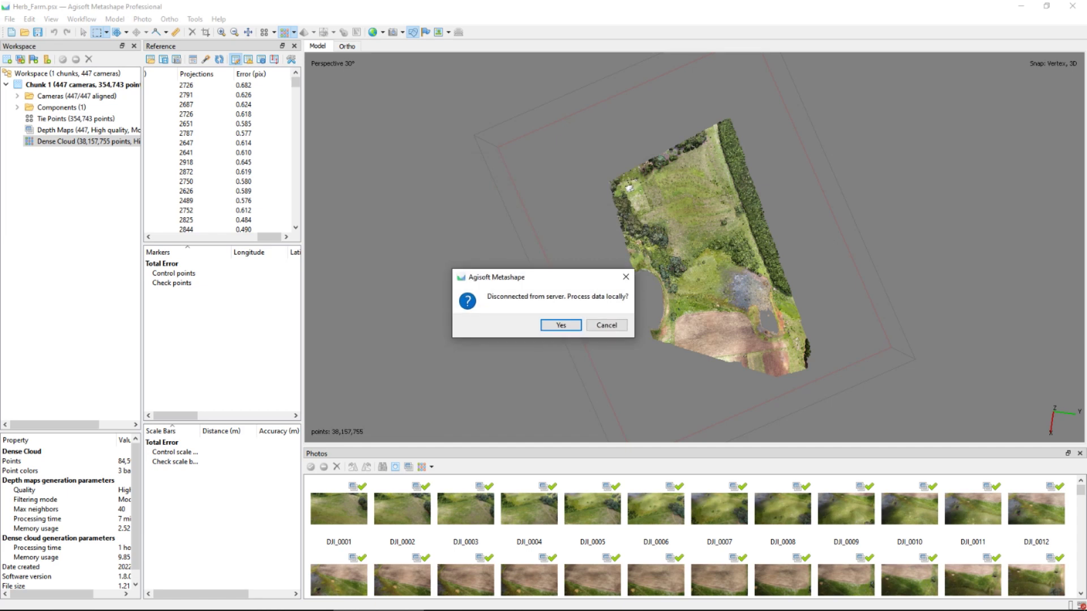
key(Return)
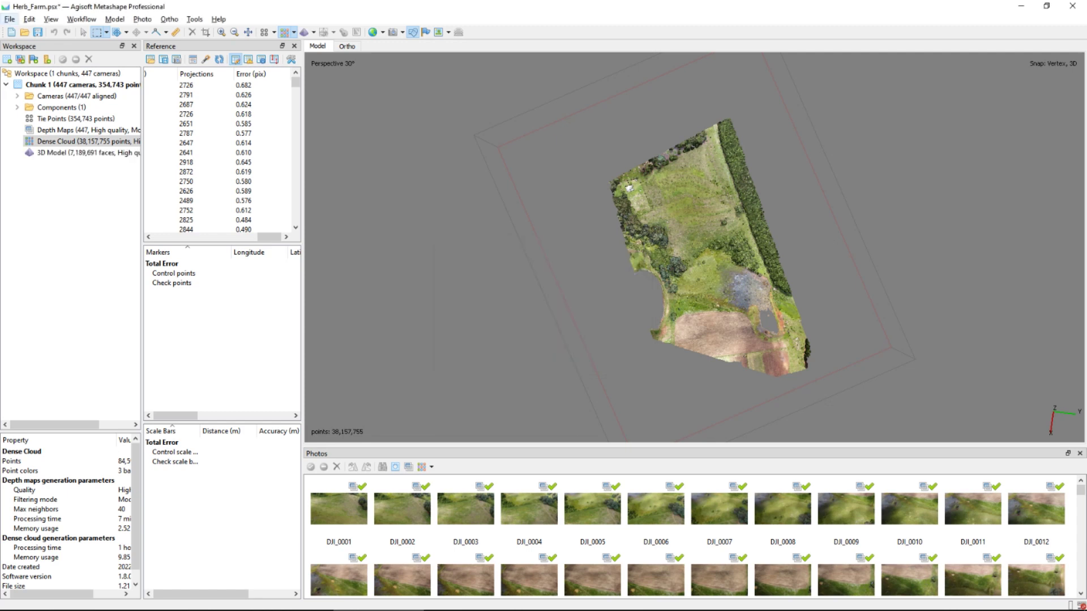
Display the built 3D model in place of the dense cloud.
click(62, 153)
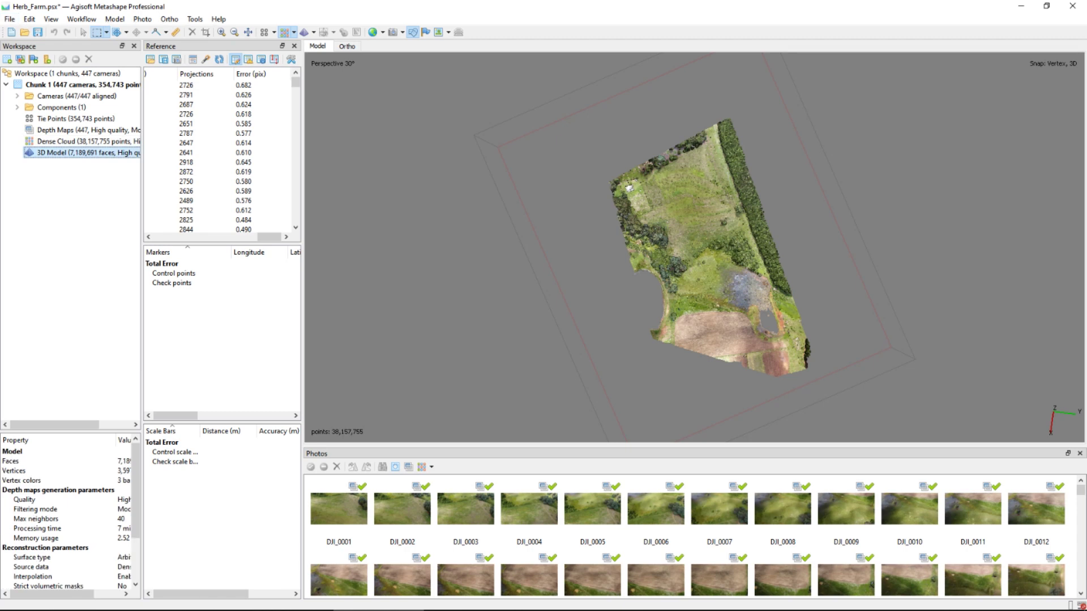
double_click(62, 152)
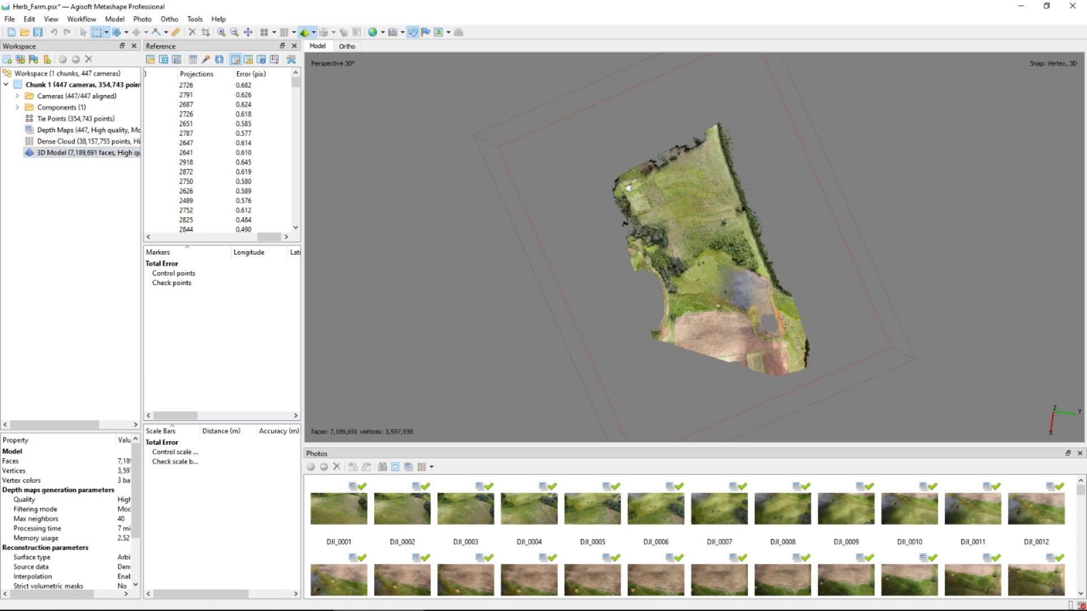
Inspect the mesh from above and at an angle around the tree lines and pond, clear any selection, and switch to the navigation tool.
scroll(693, 246, up, 5)
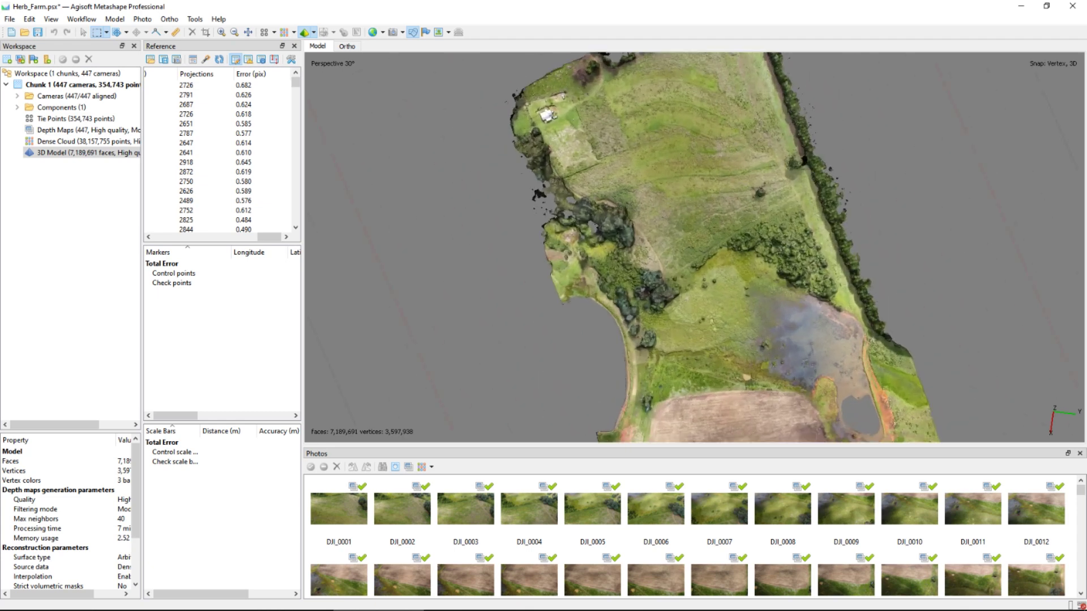
scroll(674, 263, up, 3)
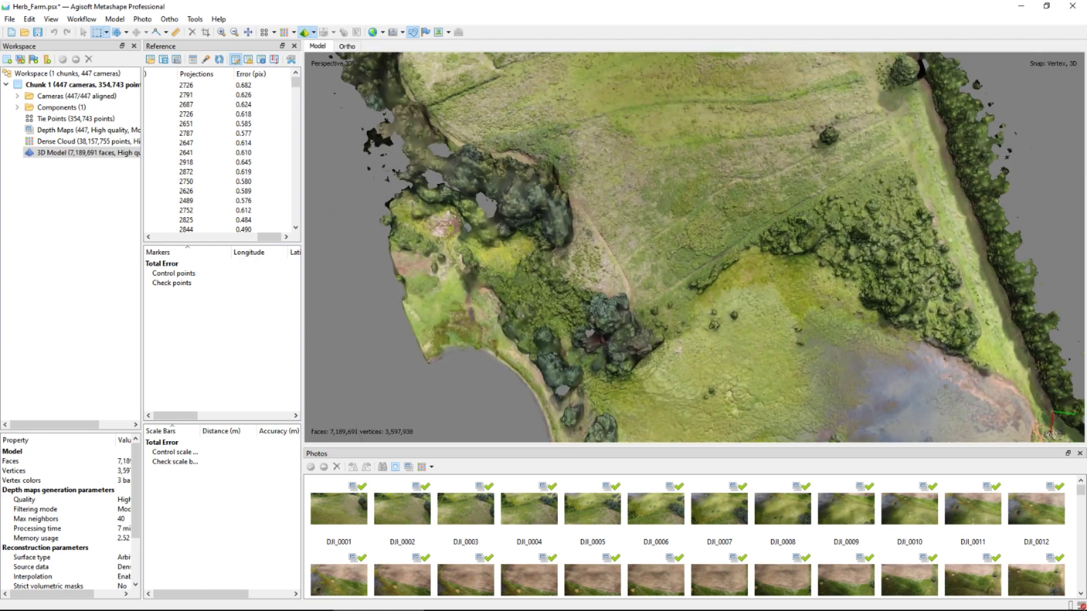
middle_drag(693, 255, 658, 181)
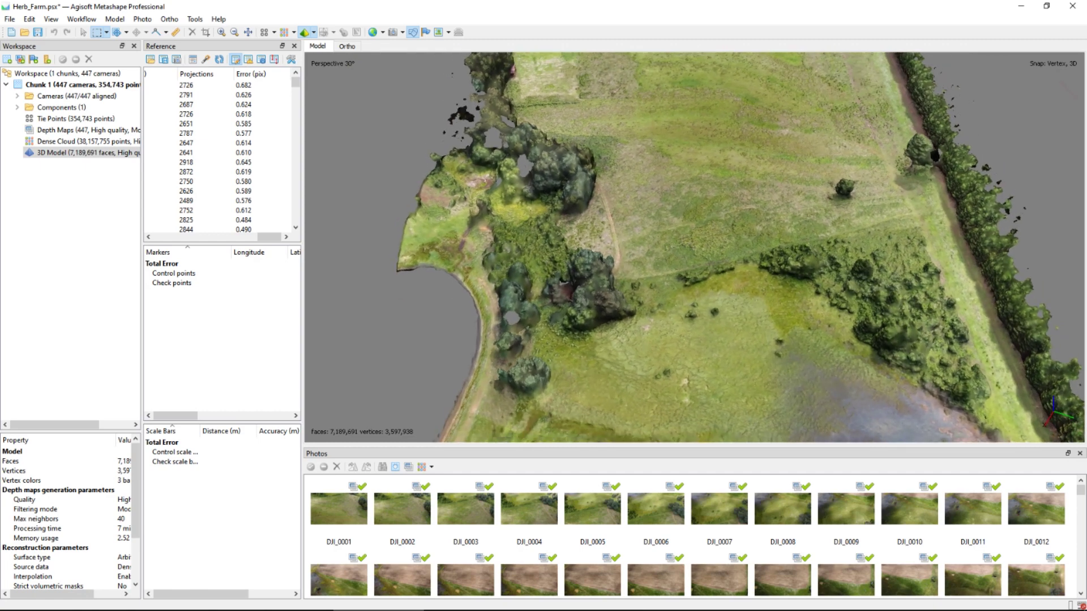
middle_drag(693, 249, 639, 249)
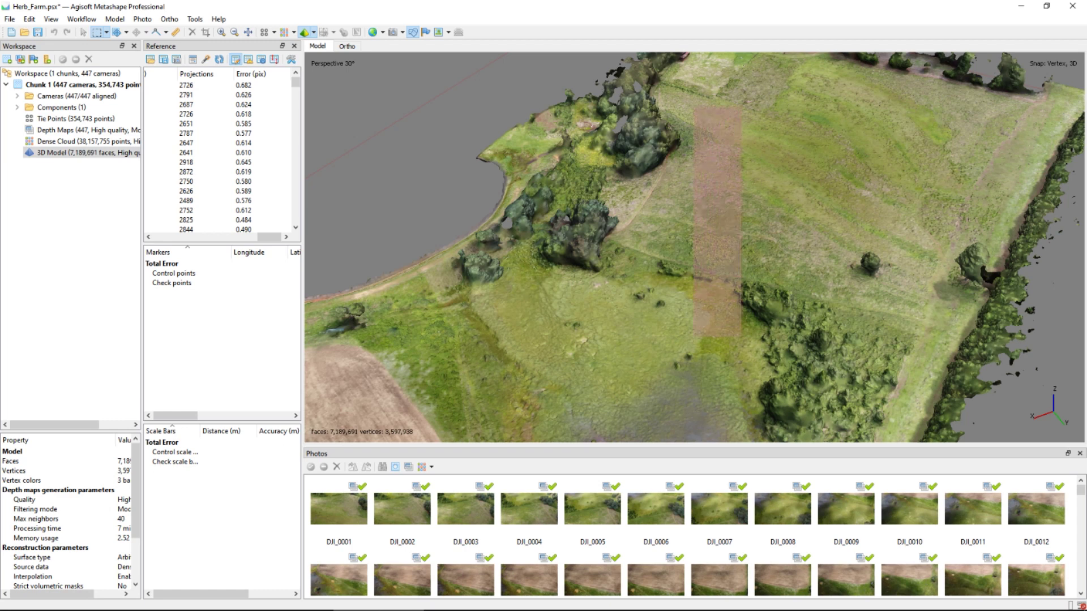
drag(691, 107, 741, 352)
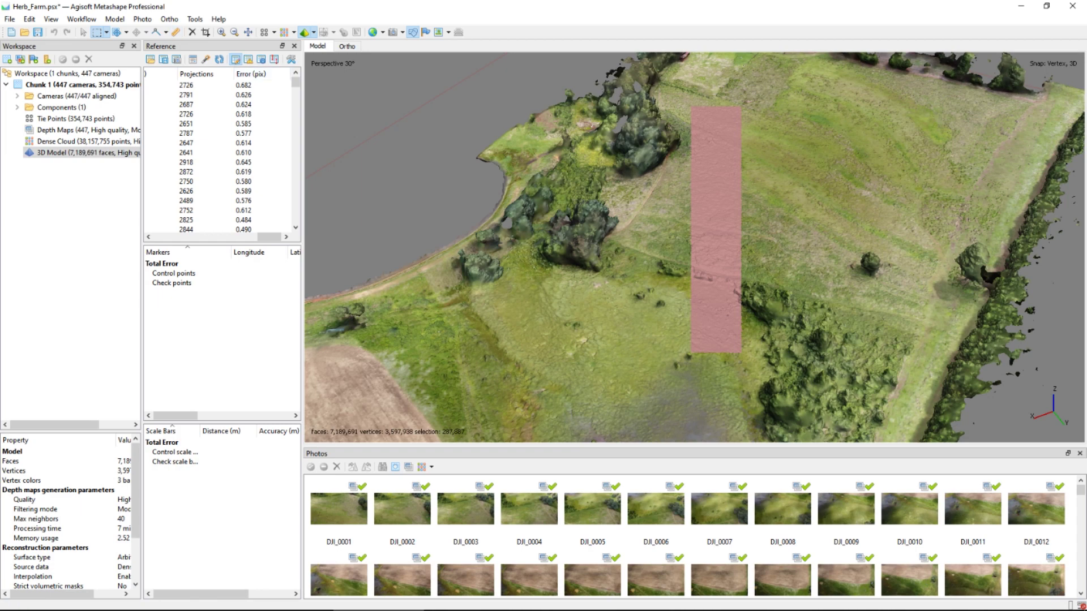
key(Escape)
key(v)
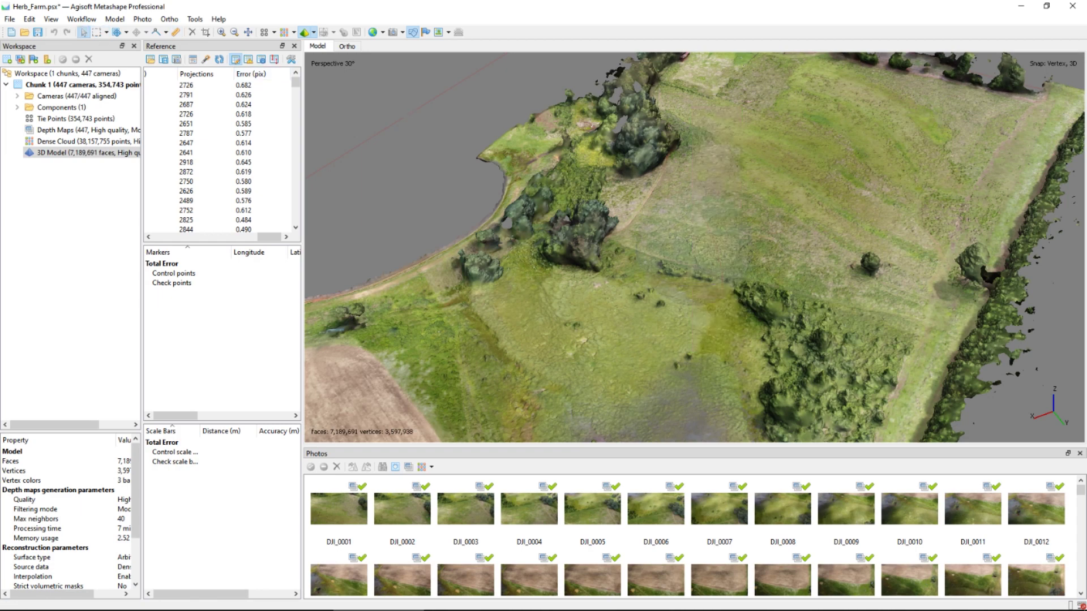
Examine the mesh quality up close around the white house, the parked cars and the neighbouring trees.
middle_drag(680, 141, 618, 372)
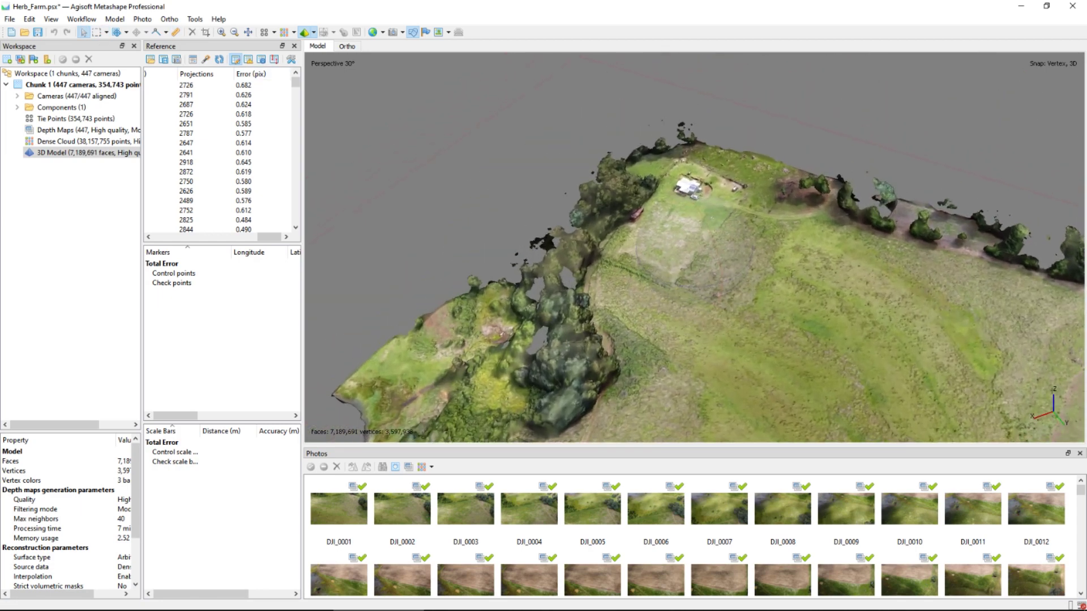
scroll(694, 257, up, 5)
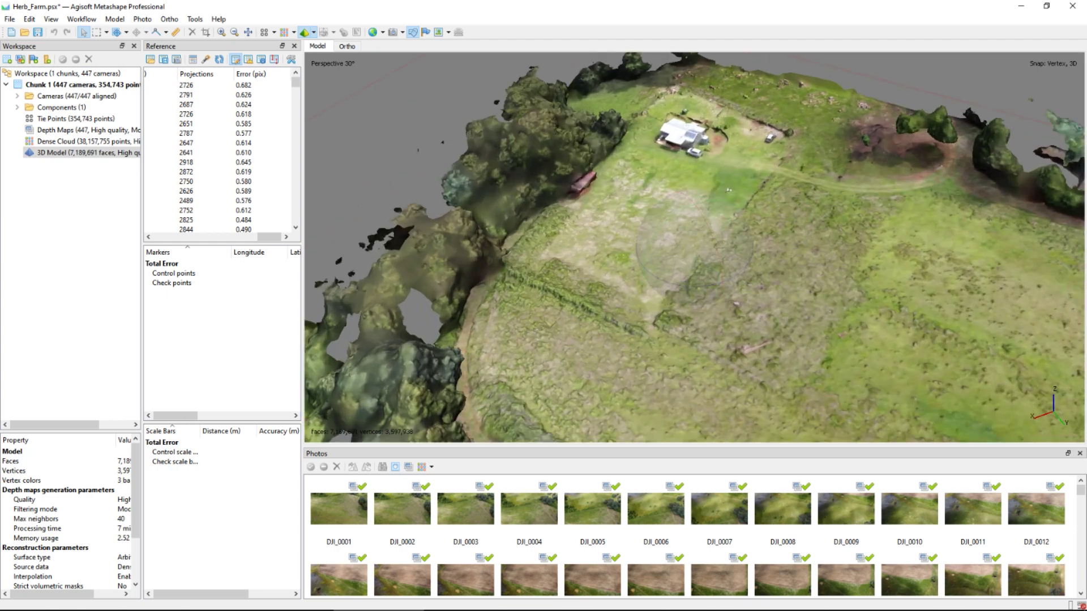
drag(694, 227, 694, 340)
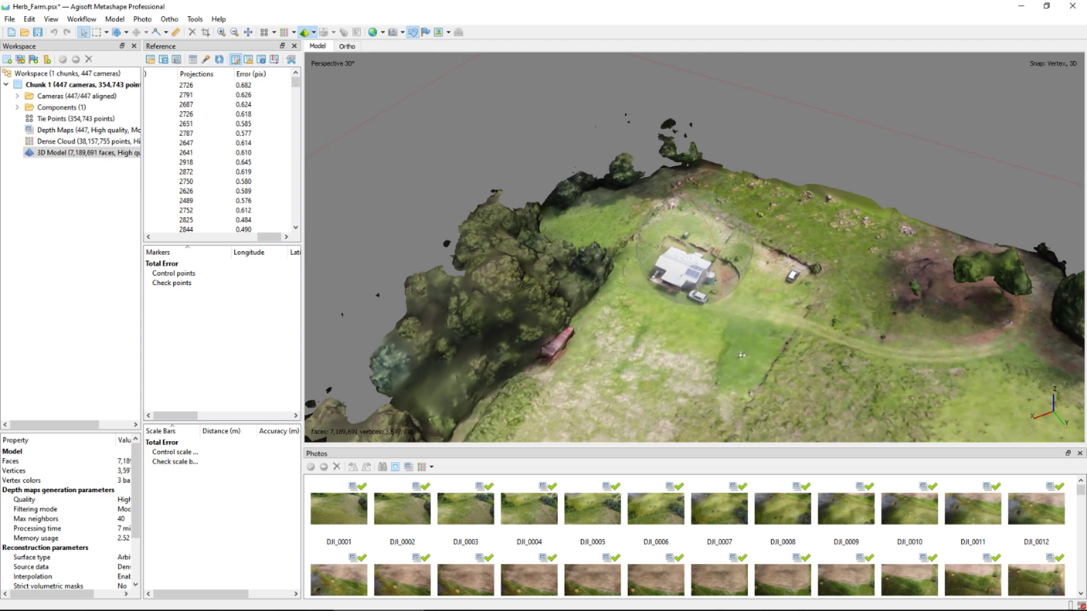
scroll(694, 248, up, 4)
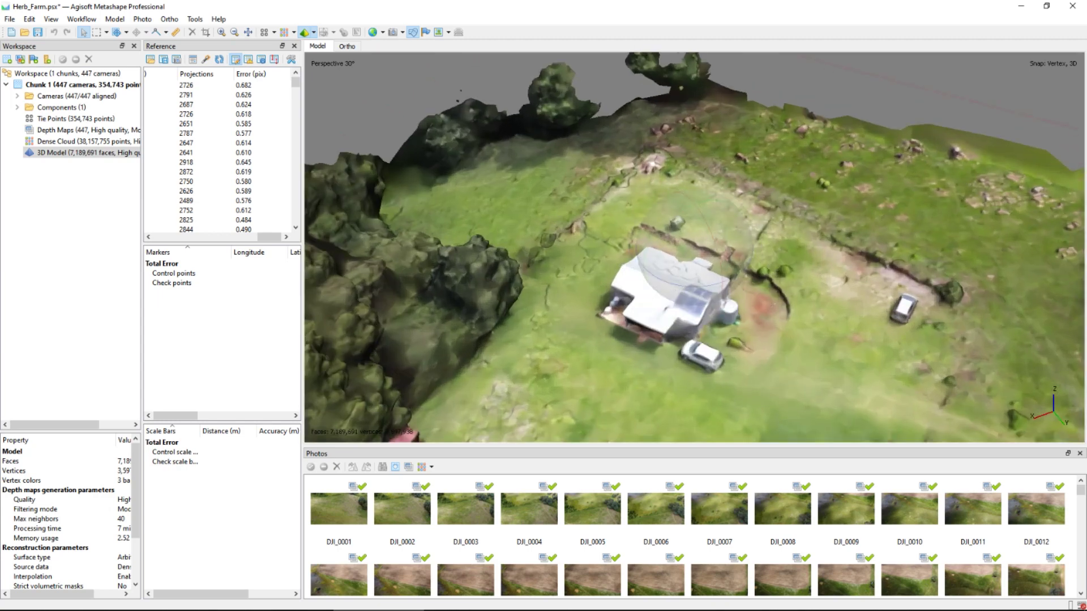
drag(694, 272, 695, 208)
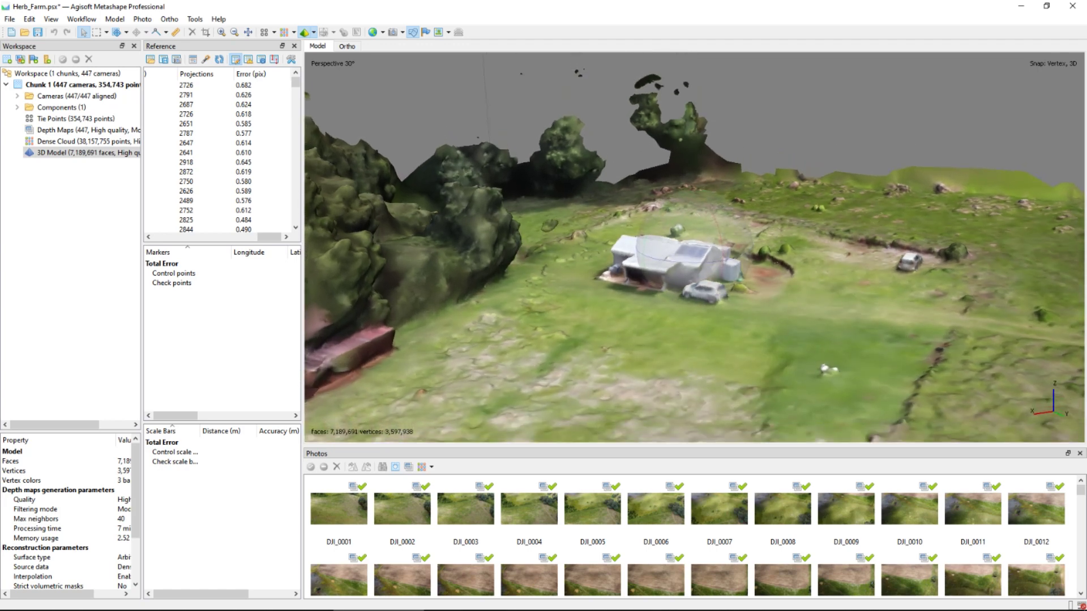
drag(695, 208, 695, 265)
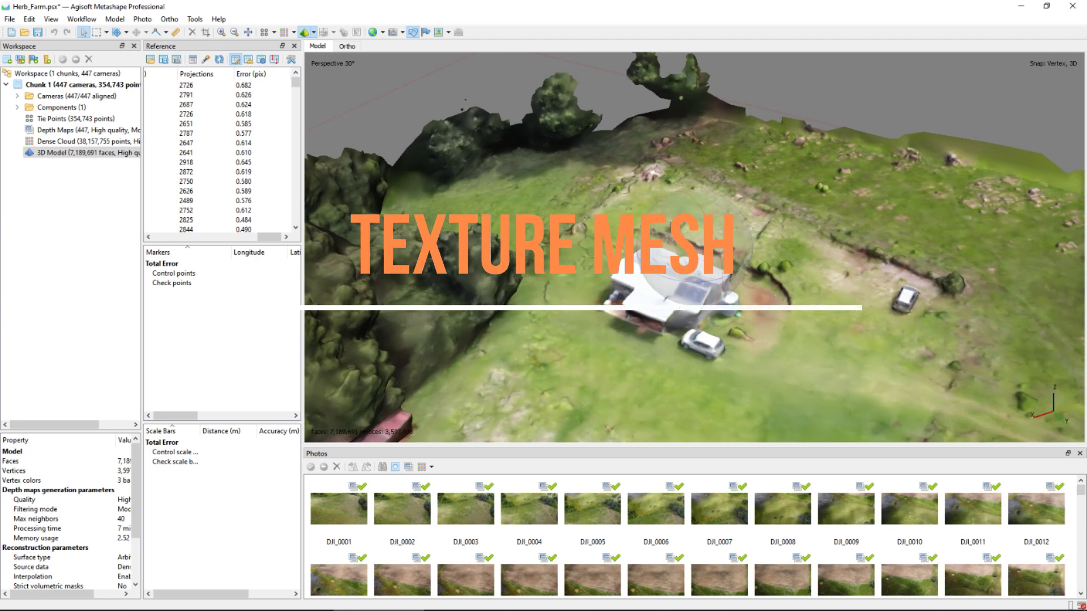
scroll(742, 343, down, 5)
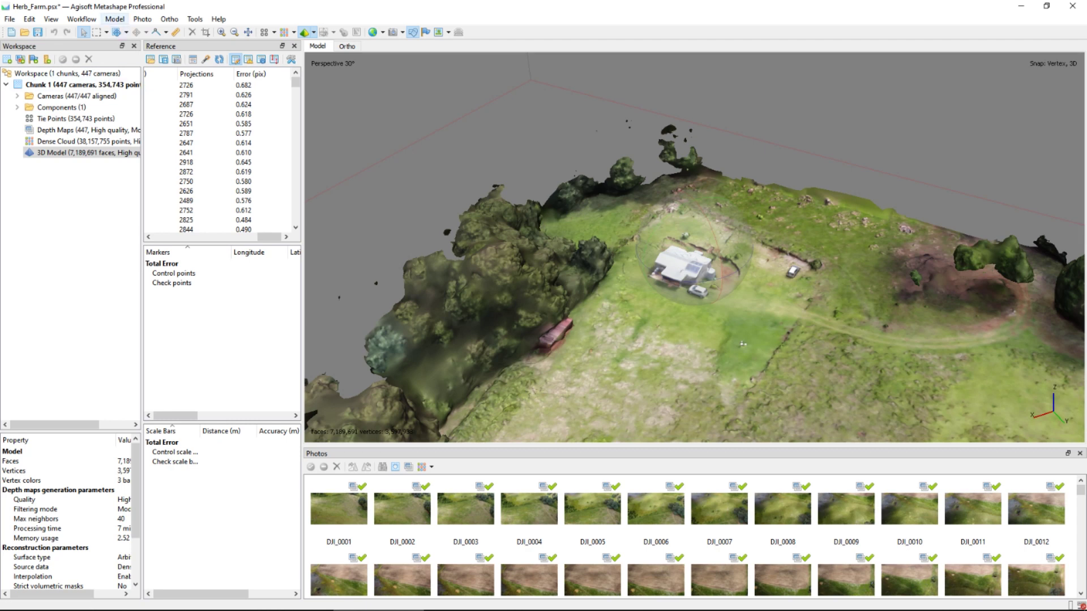
Build a diffuse map texture from images with Generic mapping, Mosaic blending, size 4096 x 48, hole filling and ghosting filter, processing the data locally.
click(115, 19)
key(Left)
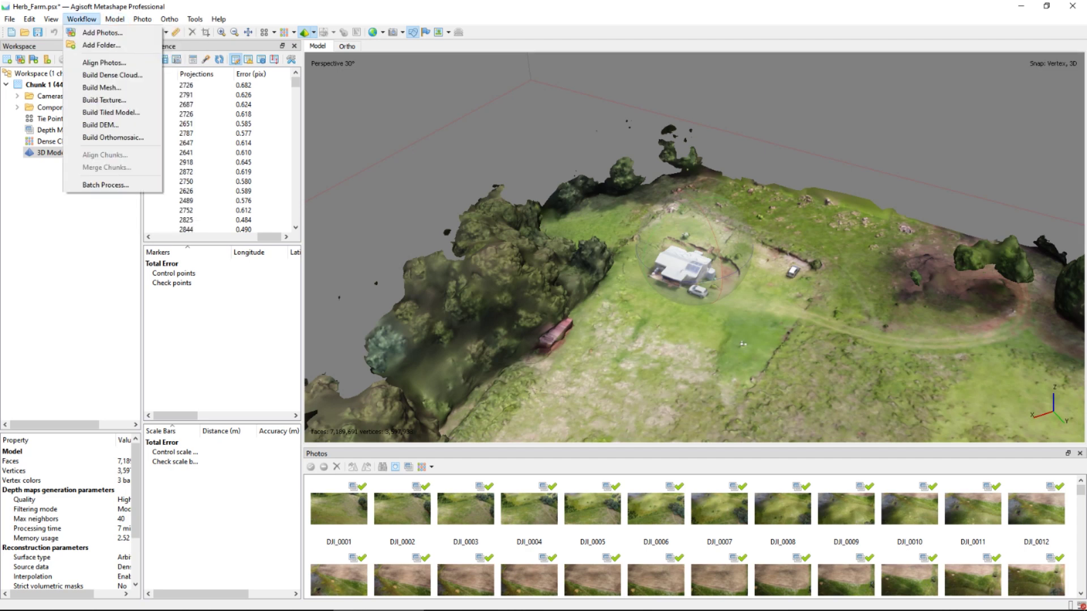
key(Down)
key(Down)
key(Down)
key(Down)
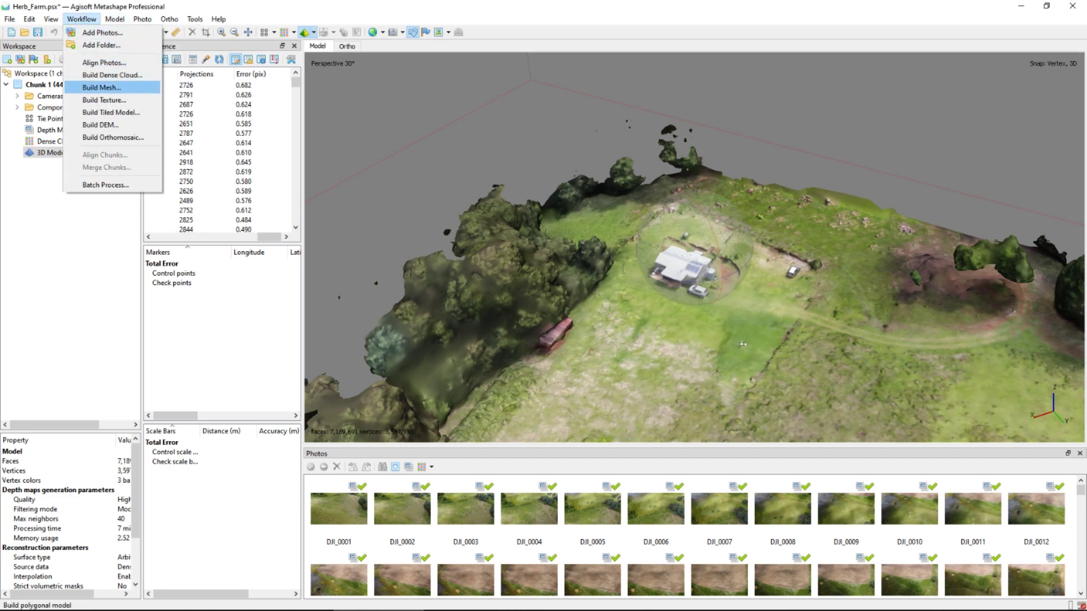
key(Down)
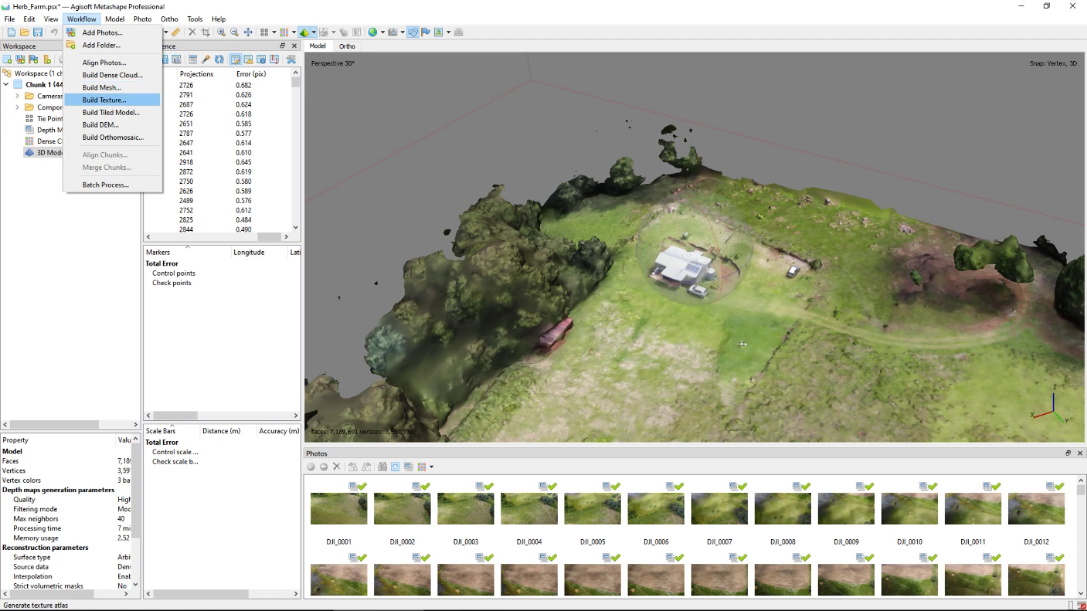
key(Return)
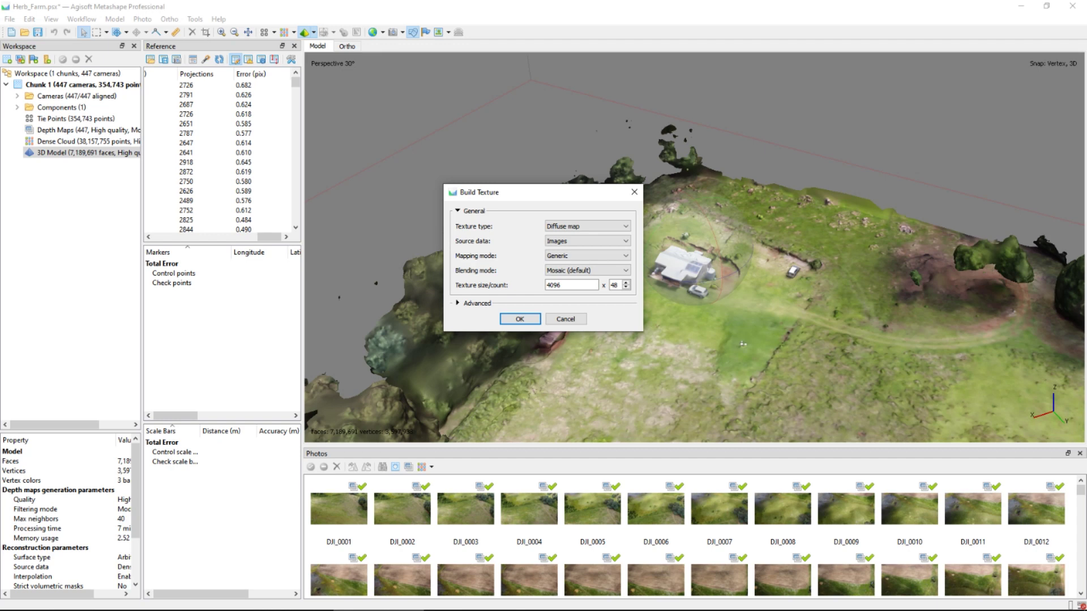
click(457, 303)
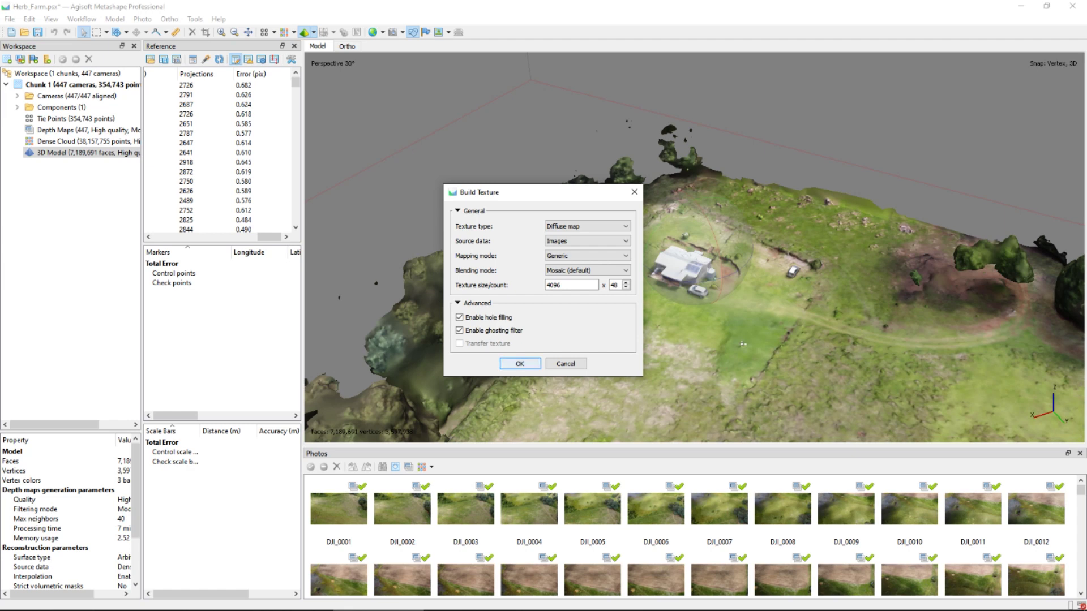
key(Return)
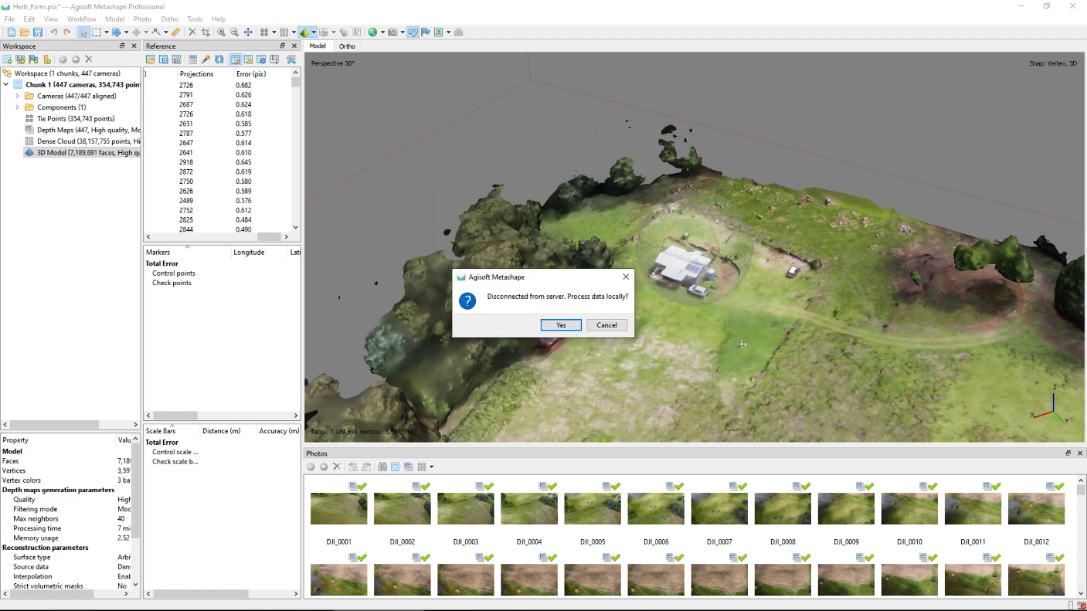
key(Return)
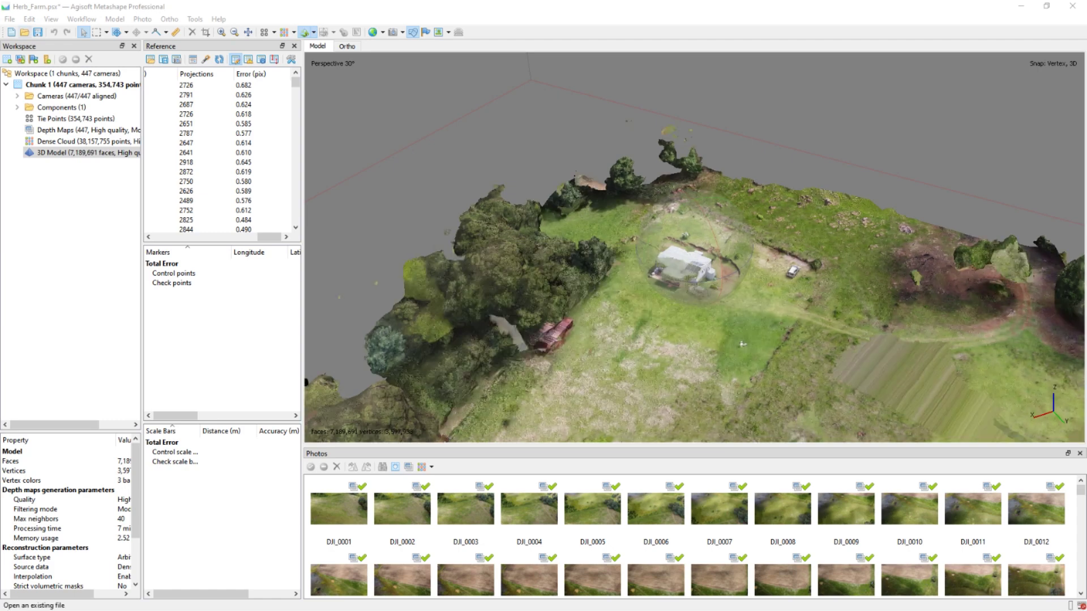
Build a new mesh from the depth maps with High quality and High face count, reusing the existing depth maps and processing the data locally.
click(82, 19)
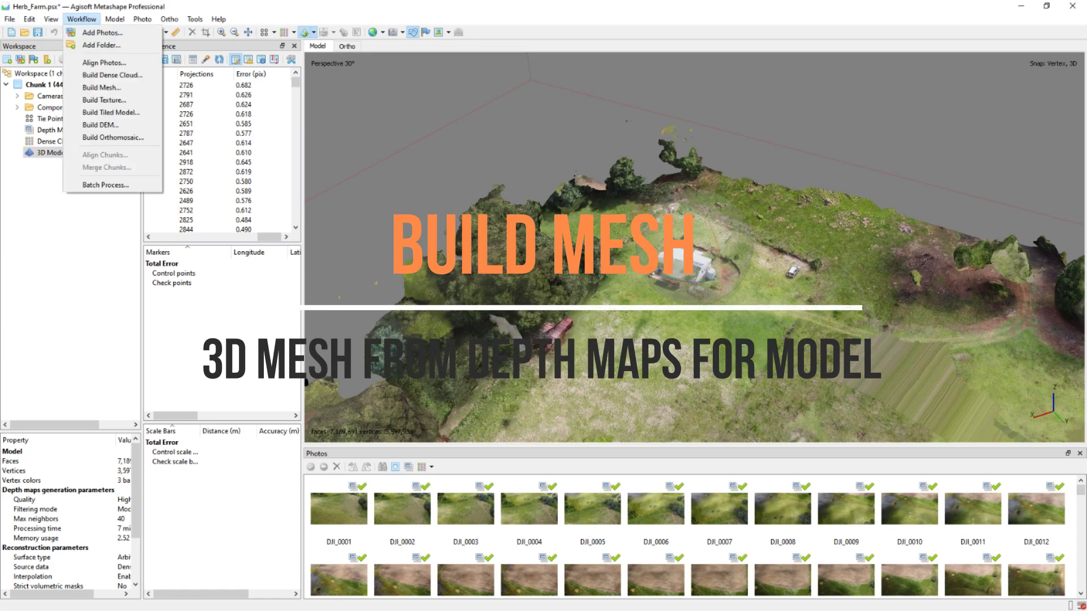
click(102, 87)
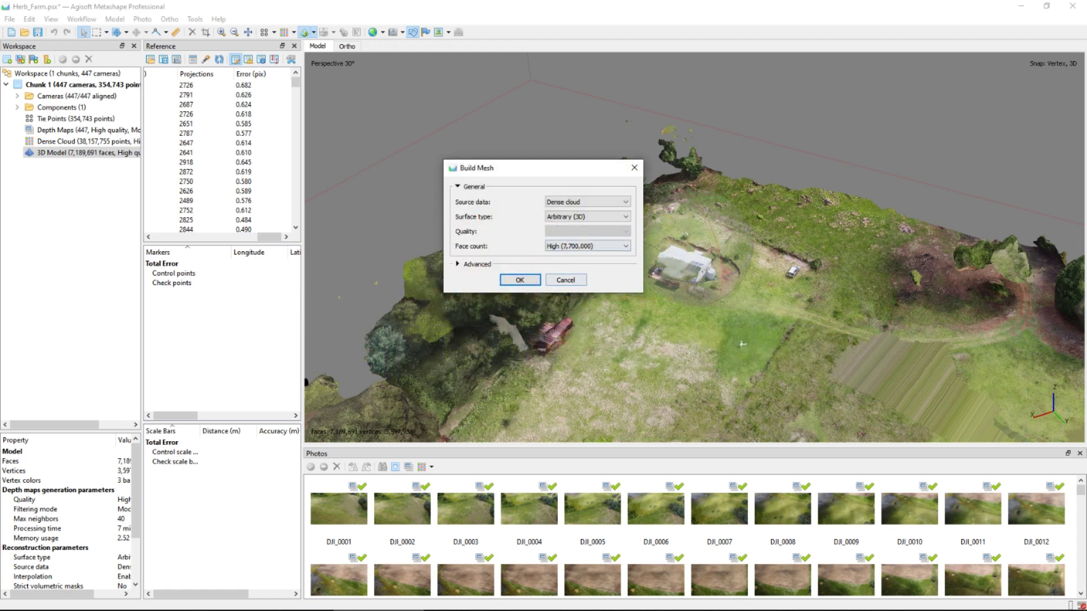
click(592, 202)
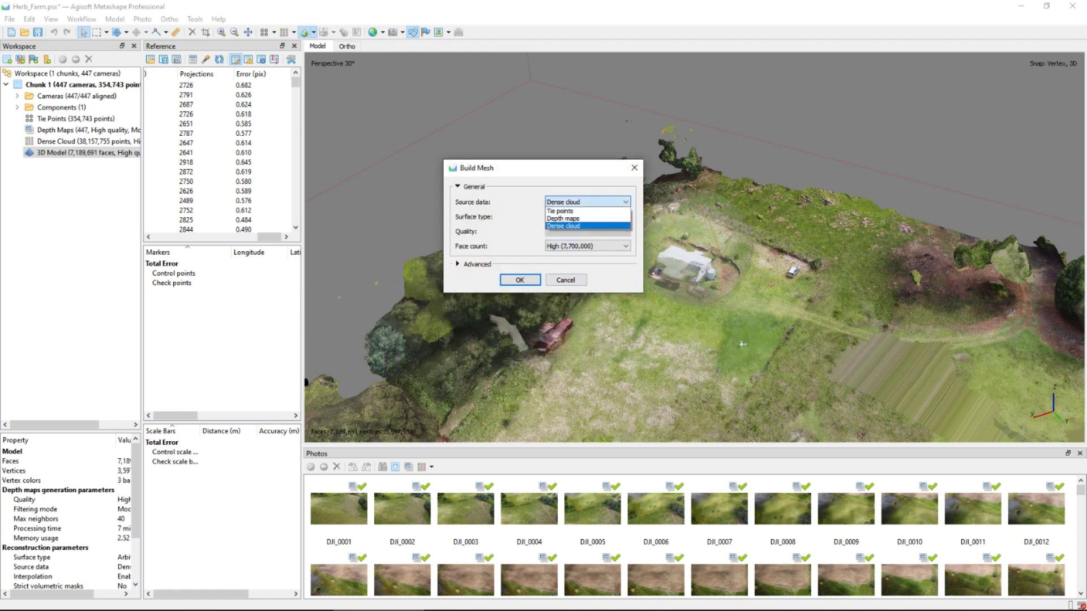
click(588, 218)
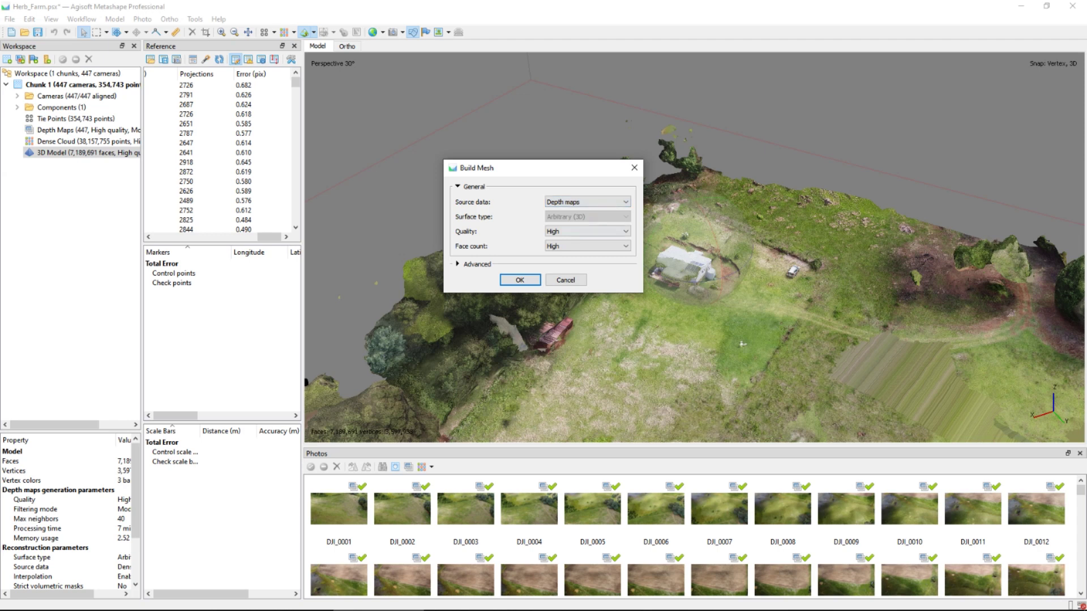
click(458, 264)
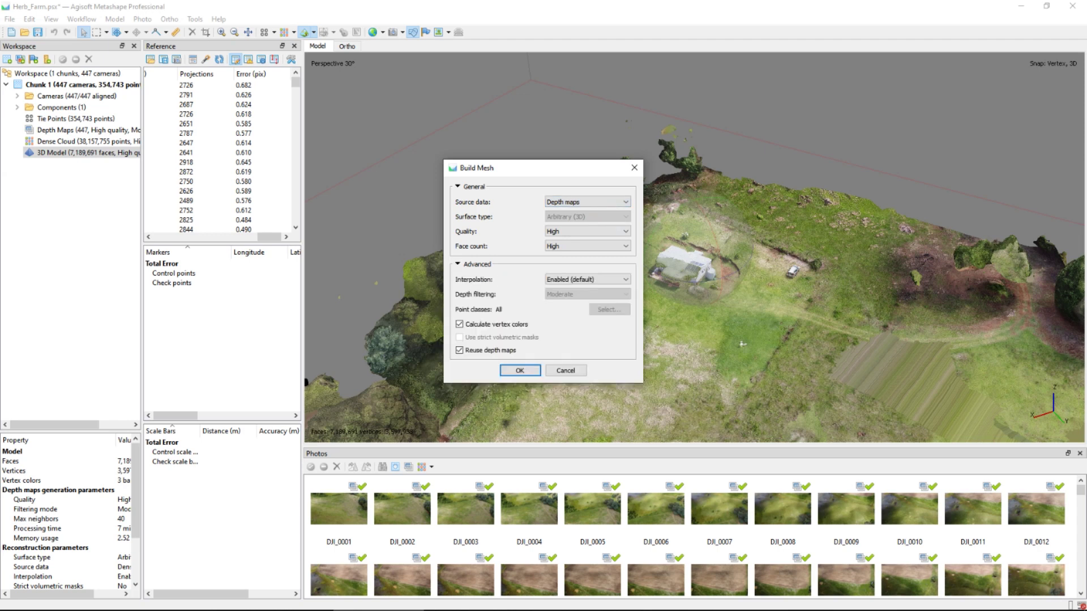
key(Return)
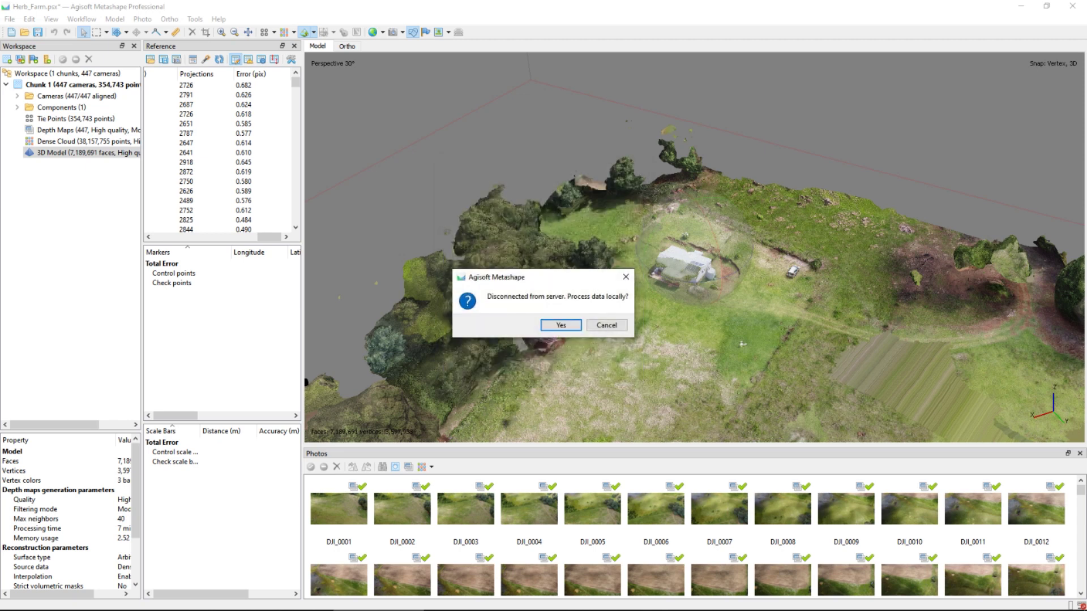
key(Return)
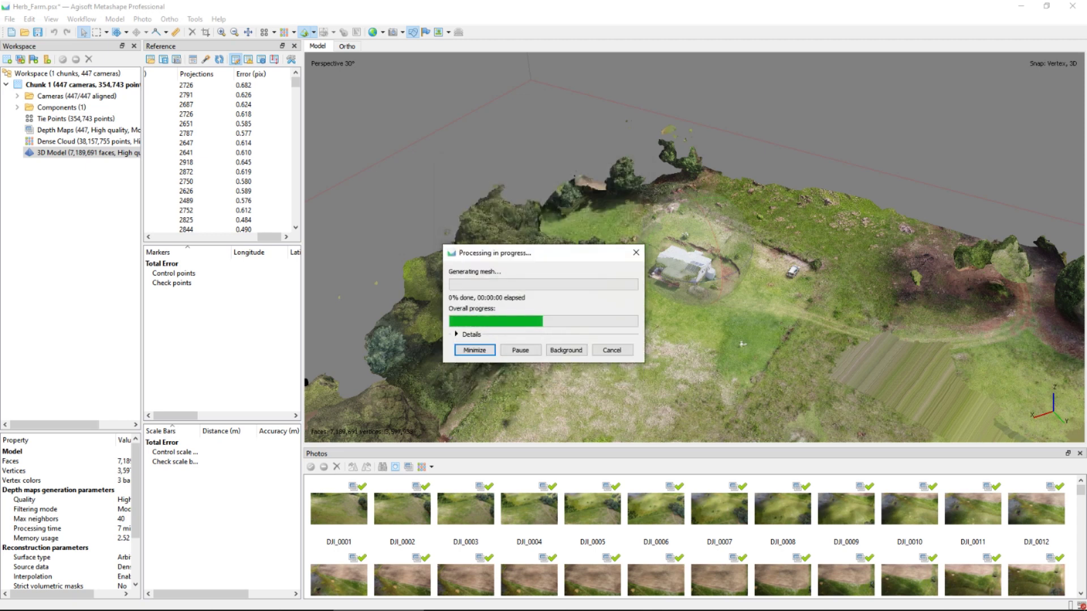
click(457, 335)
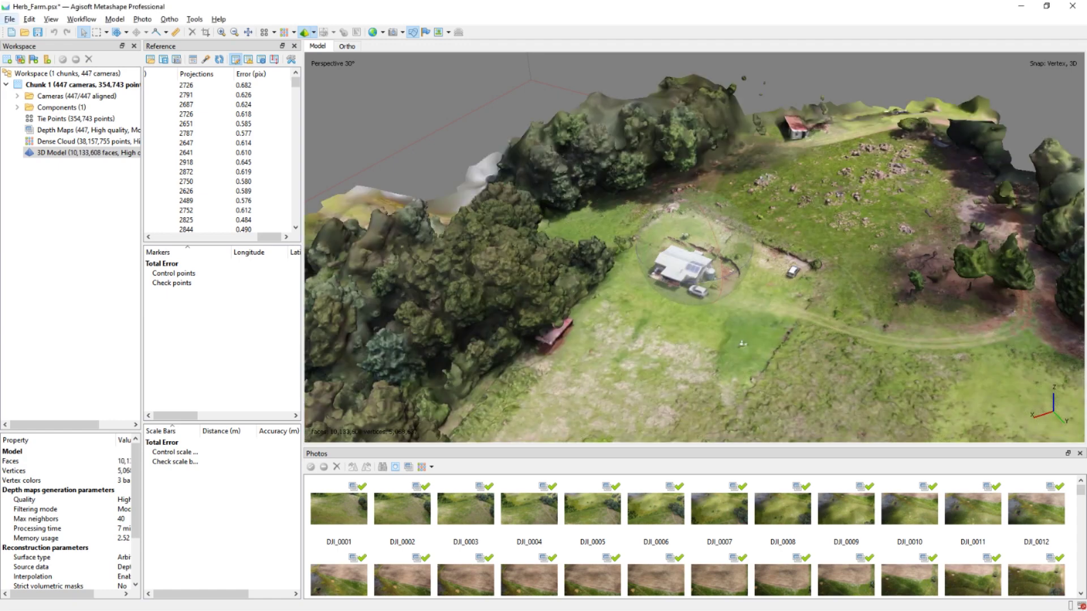
Inspect the rebuilt mesh from a distance, at ground level and close to the house, checking the trees and terrain.
scroll(742, 343, down, 4)
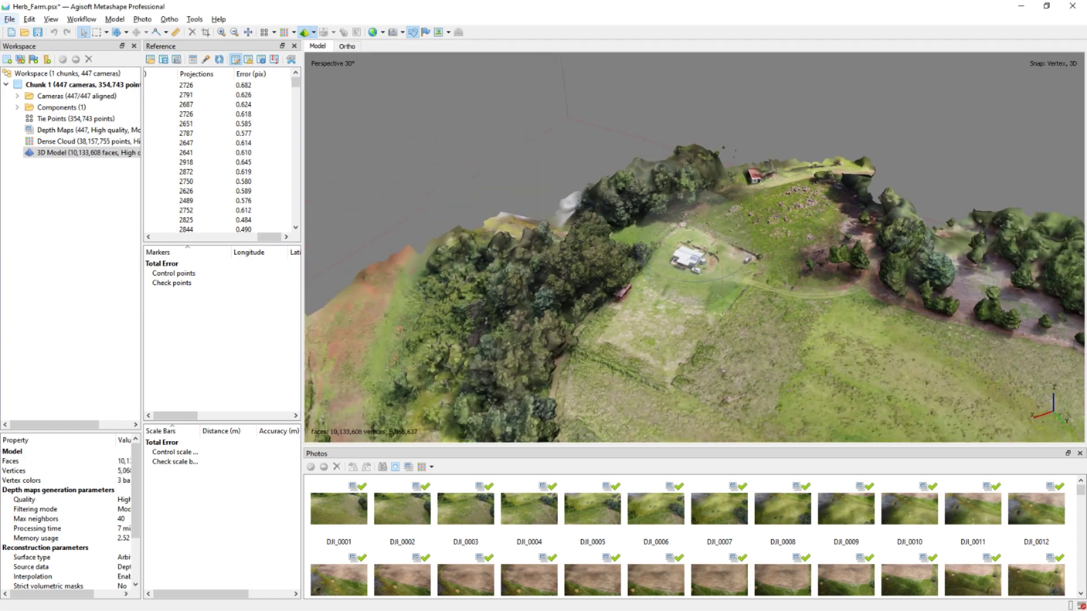
scroll(694, 247, down, 4)
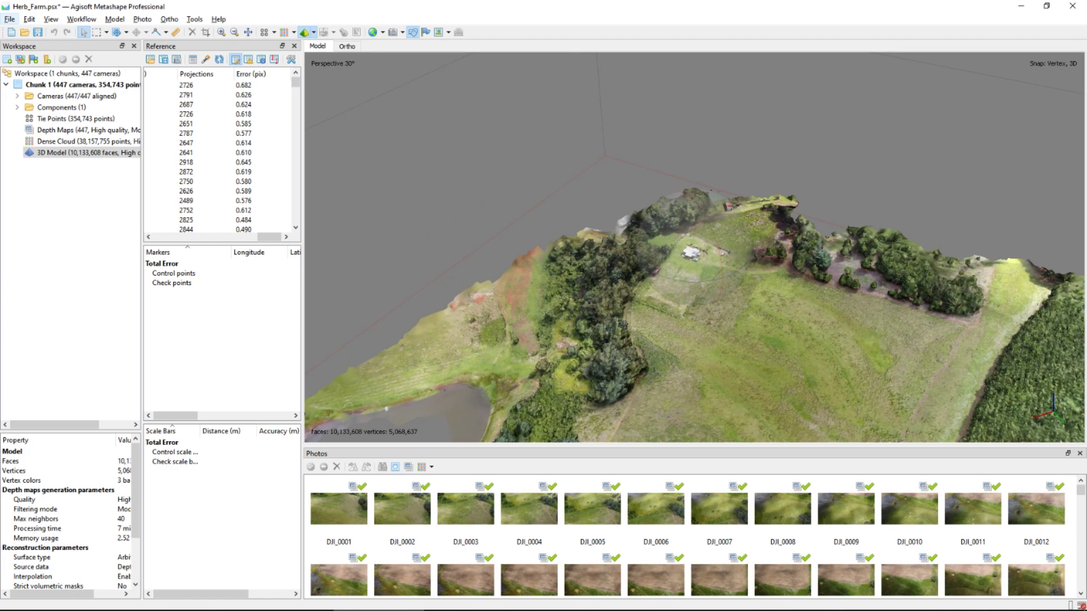
drag(694, 300, 694, 247)
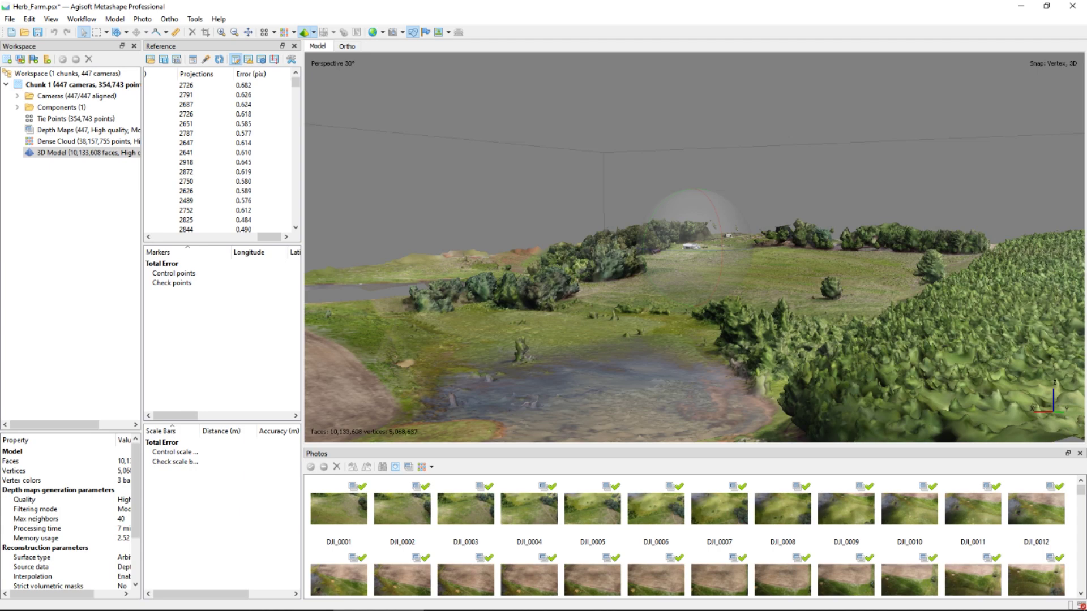
drag(695, 248, 701, 362)
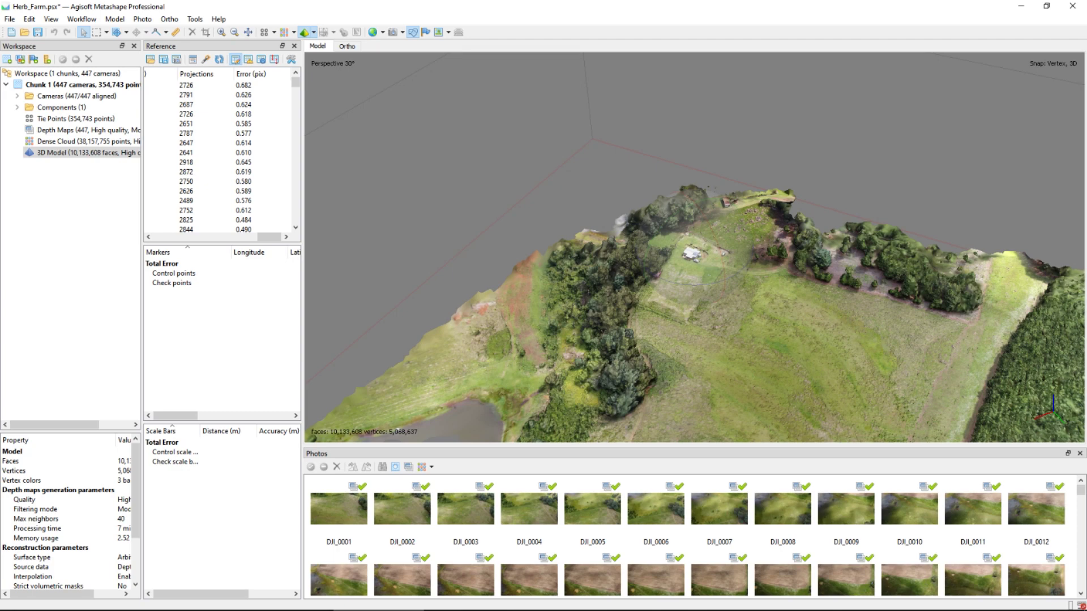
scroll(694, 258, up, 3)
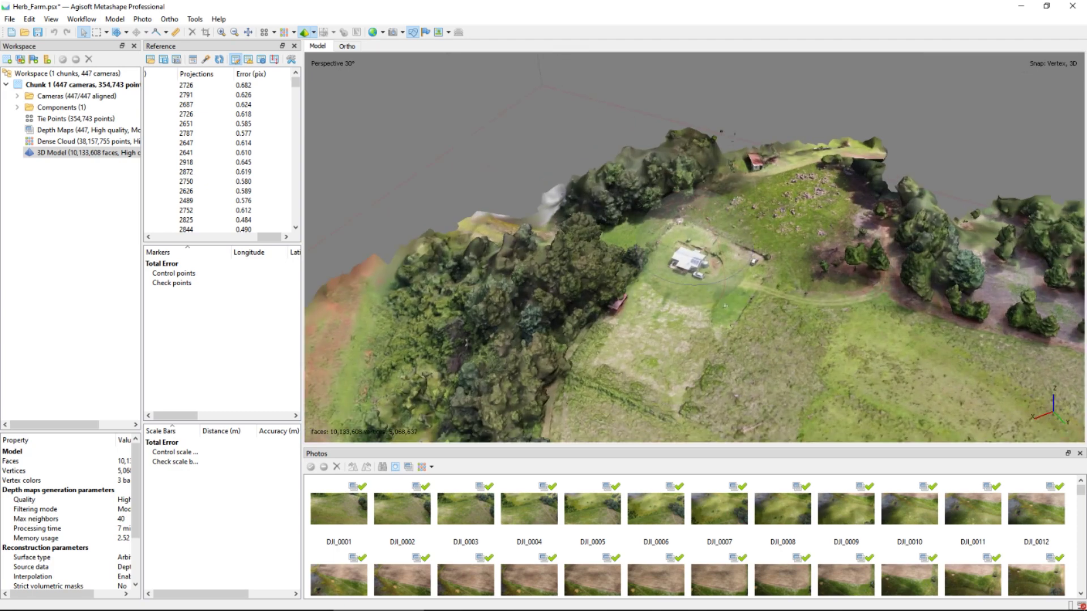
scroll(688, 262, up, 2)
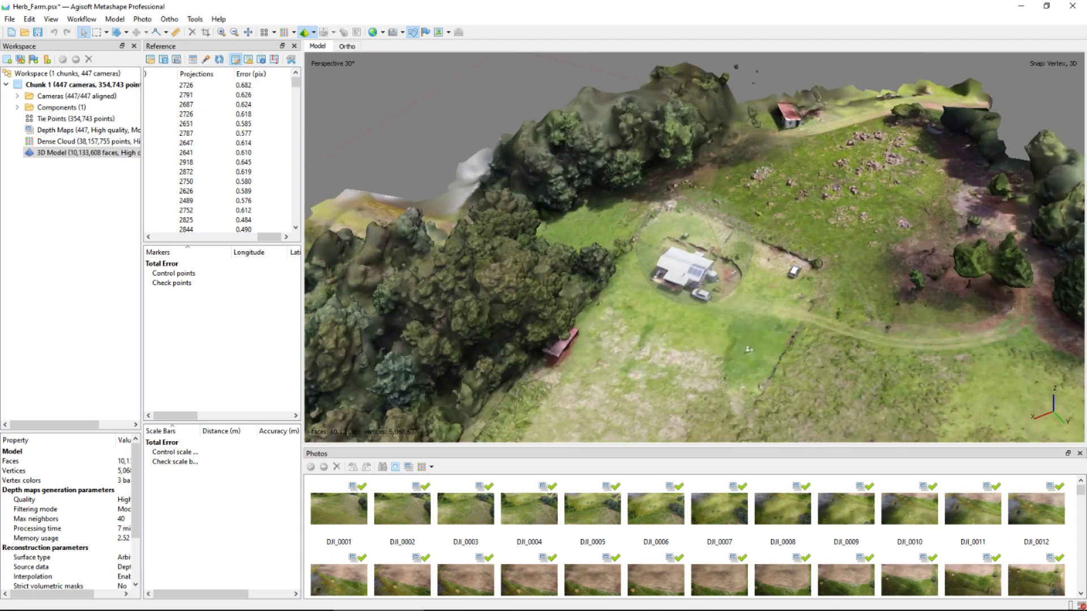
Build a diffuse map texture from images with Generic mapping, Mosaic blending, size 4096 and count 24, processing the data locally.
click(81, 19)
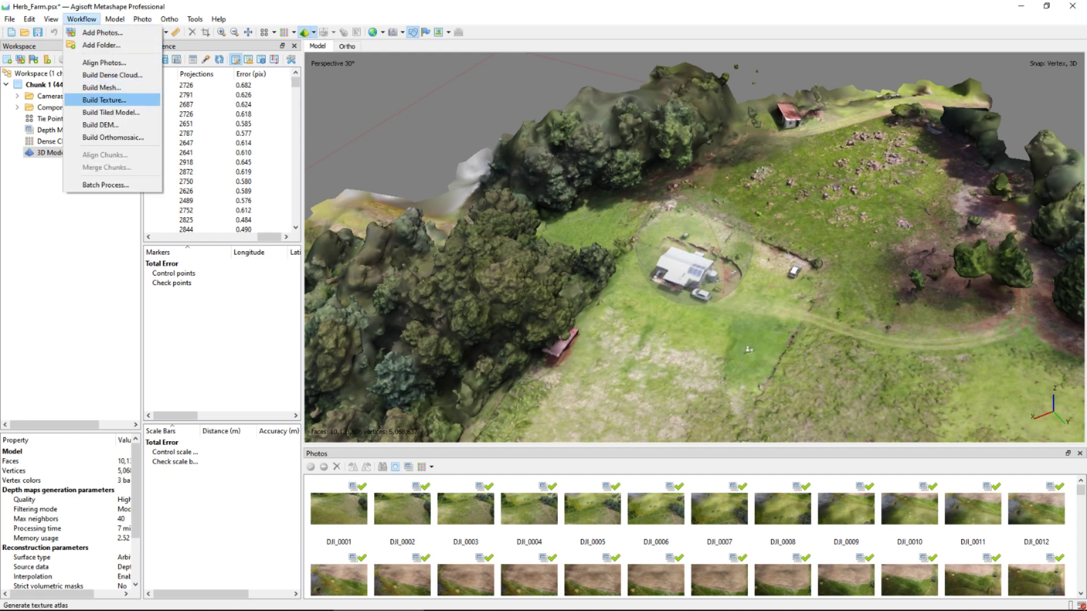
key(Return)
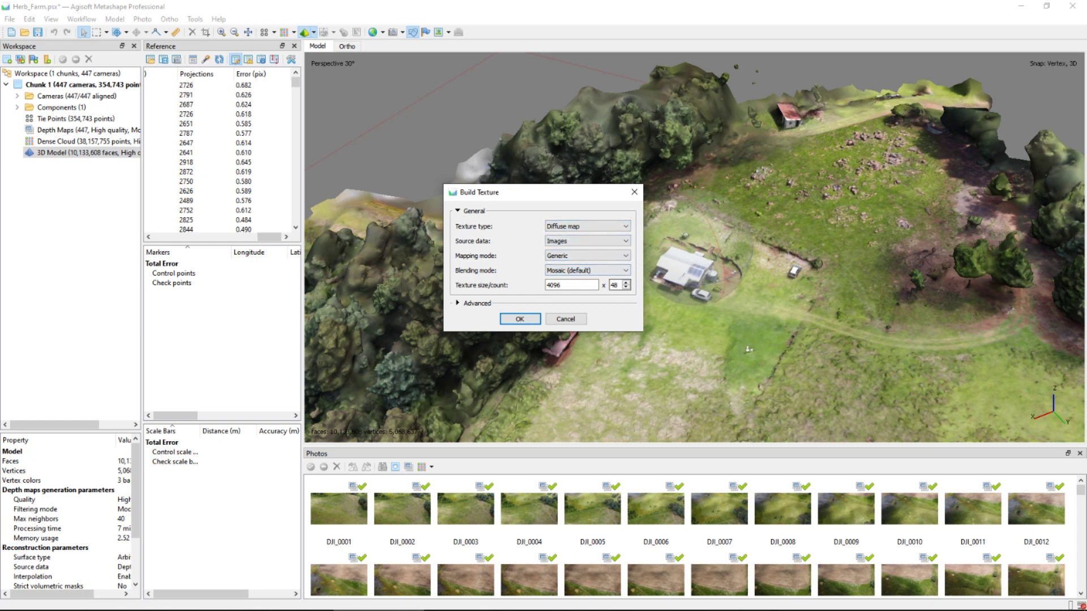
double_click(614, 285)
text(24)
click(587, 255)
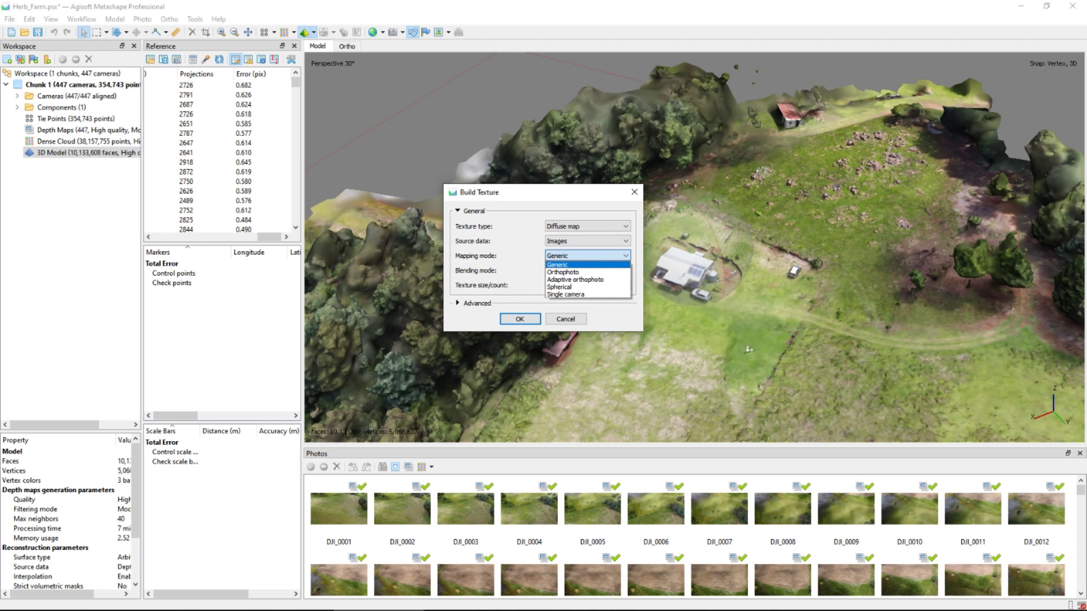
click(577, 257)
click(458, 304)
key(Return)
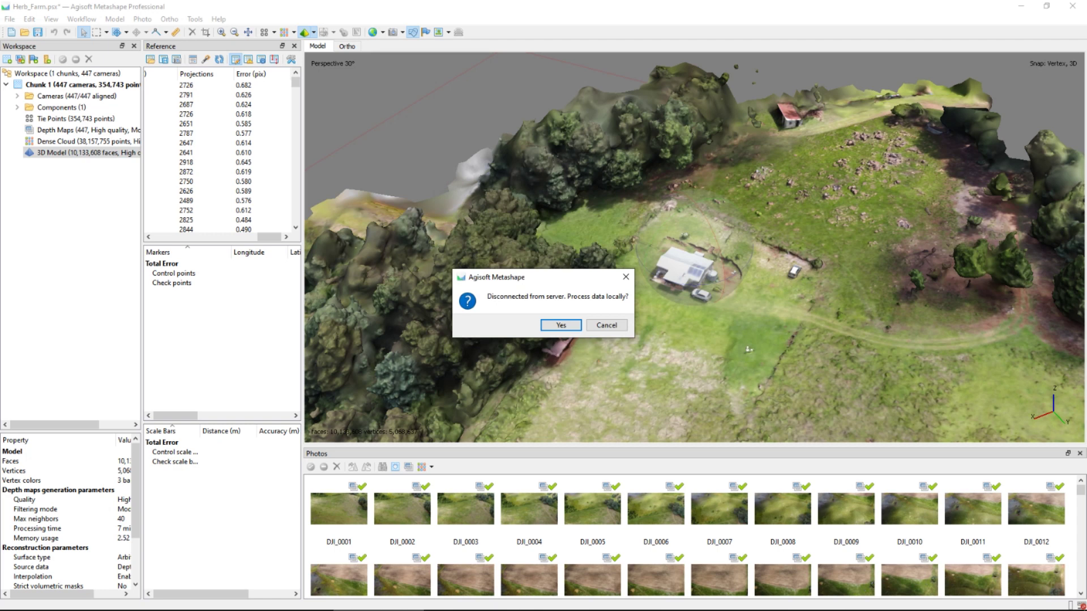
key(Return)
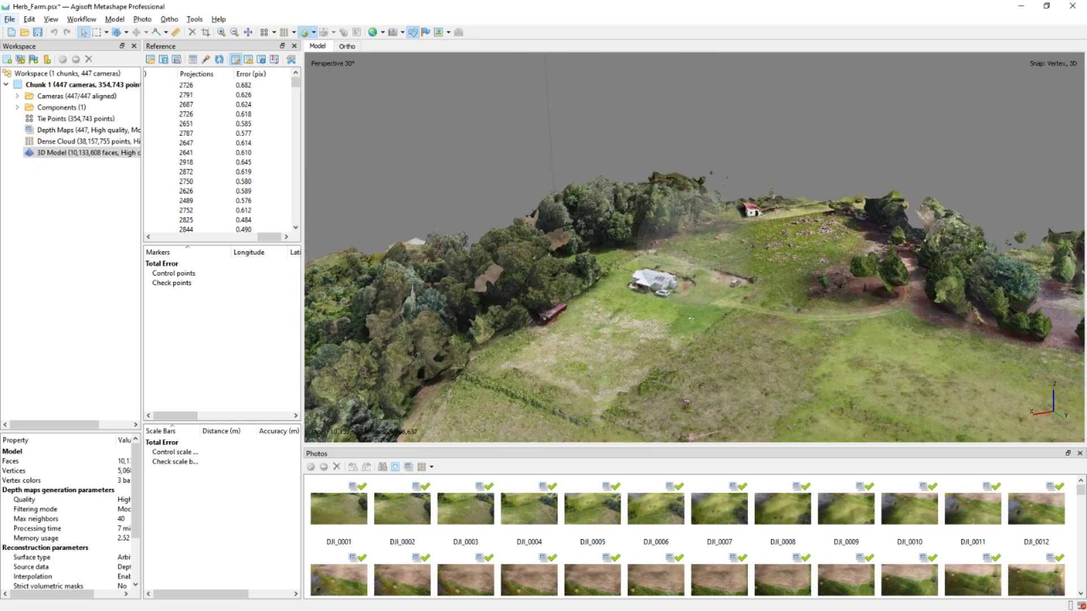
Inspect the textured model from near and far around the house, ponds and tree plantation, and save the project.
scroll(733, 260, up, 2)
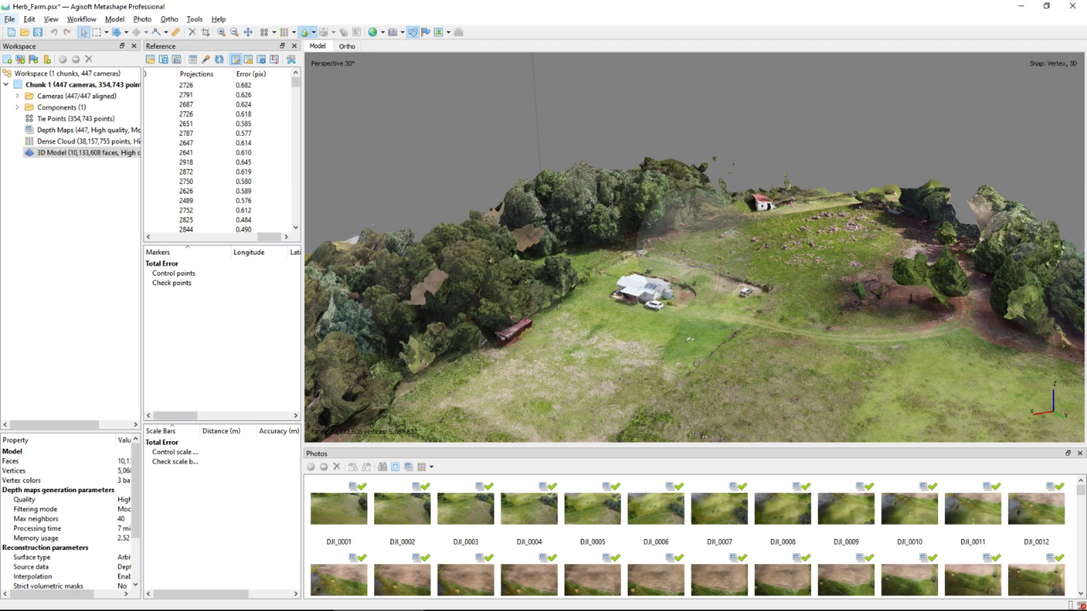
scroll(695, 248, down, 2)
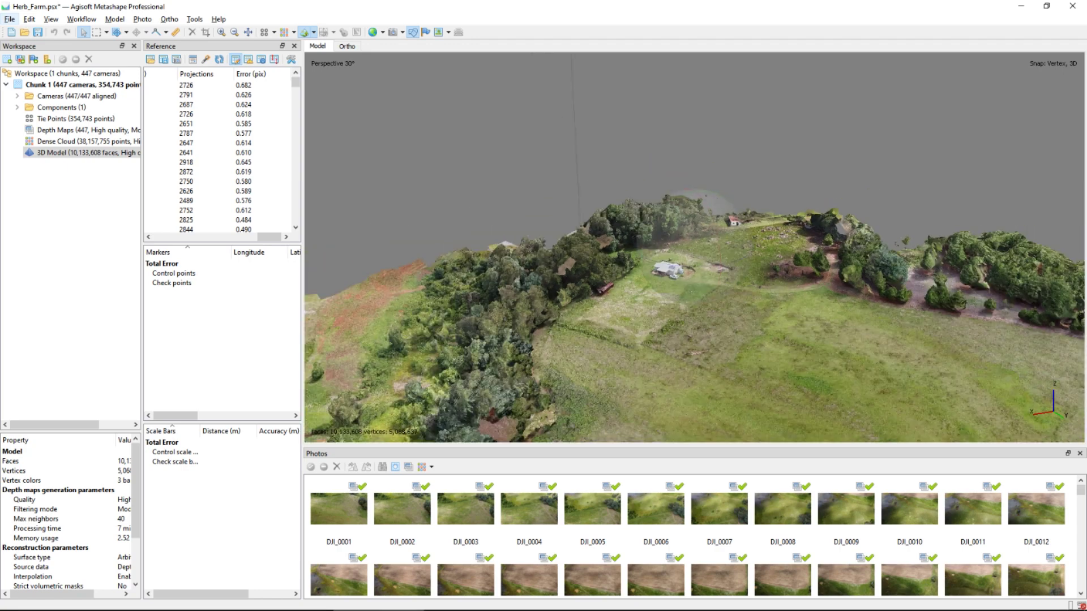
scroll(695, 318, down, 2)
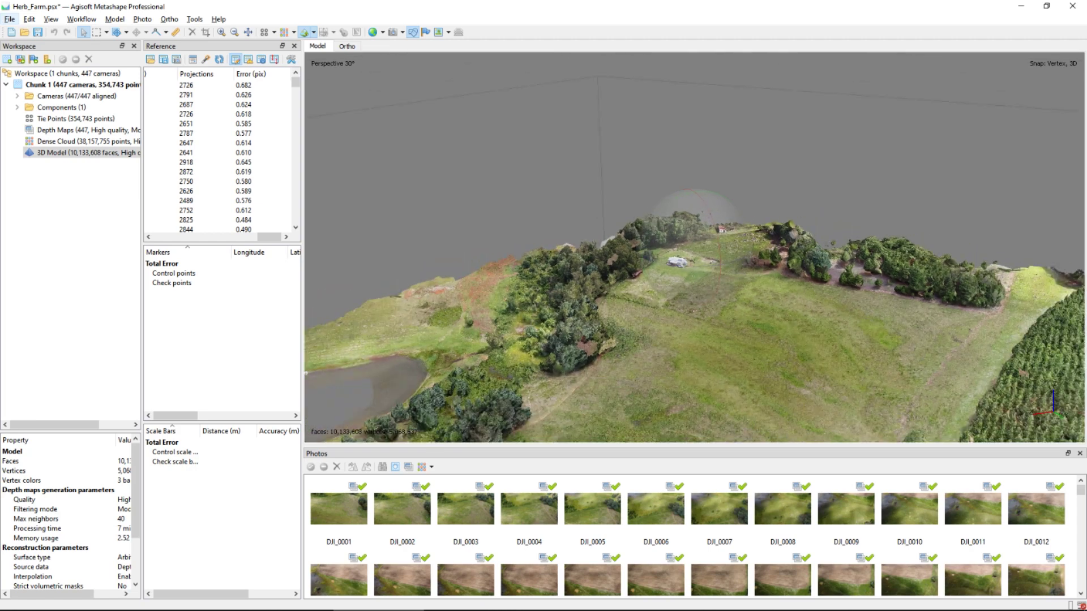
drag(695, 318, 966, 277)
middle_drag(965, 277, 953, 251)
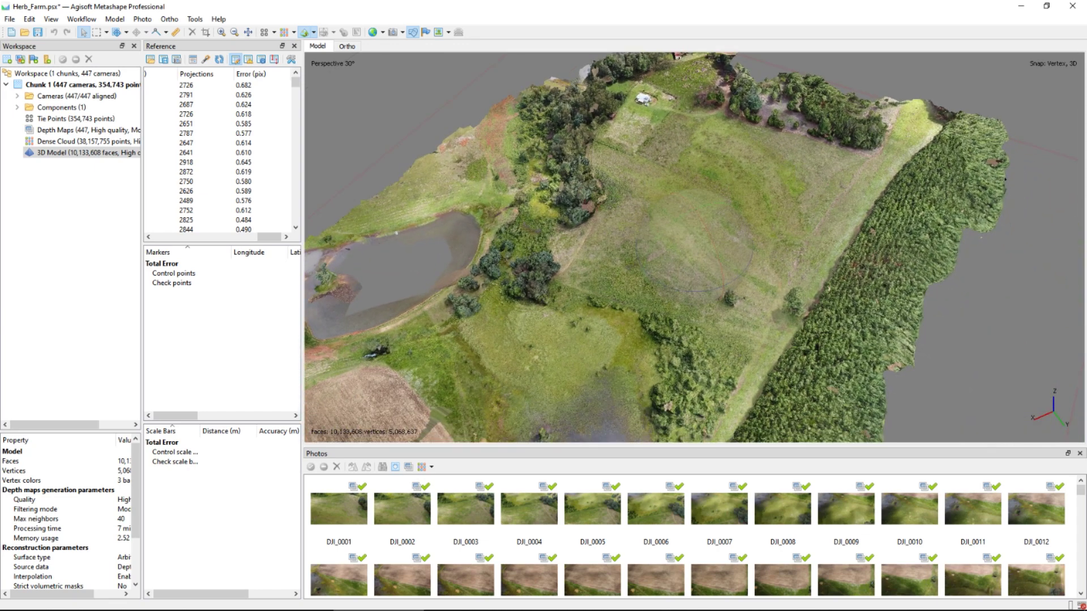
scroll(695, 243, down, 3)
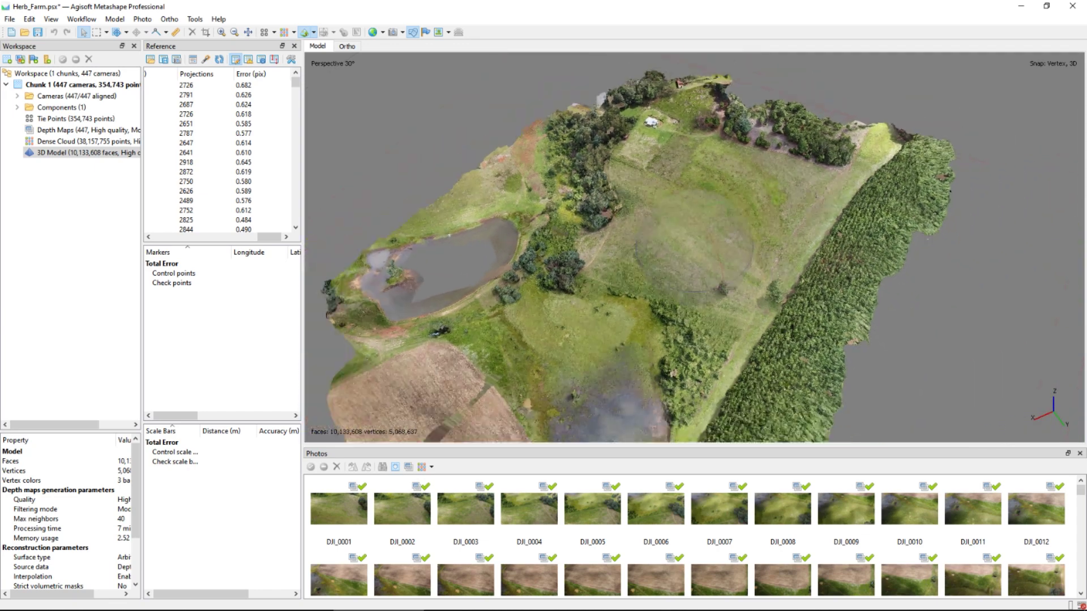
drag(696, 243, 589, 309)
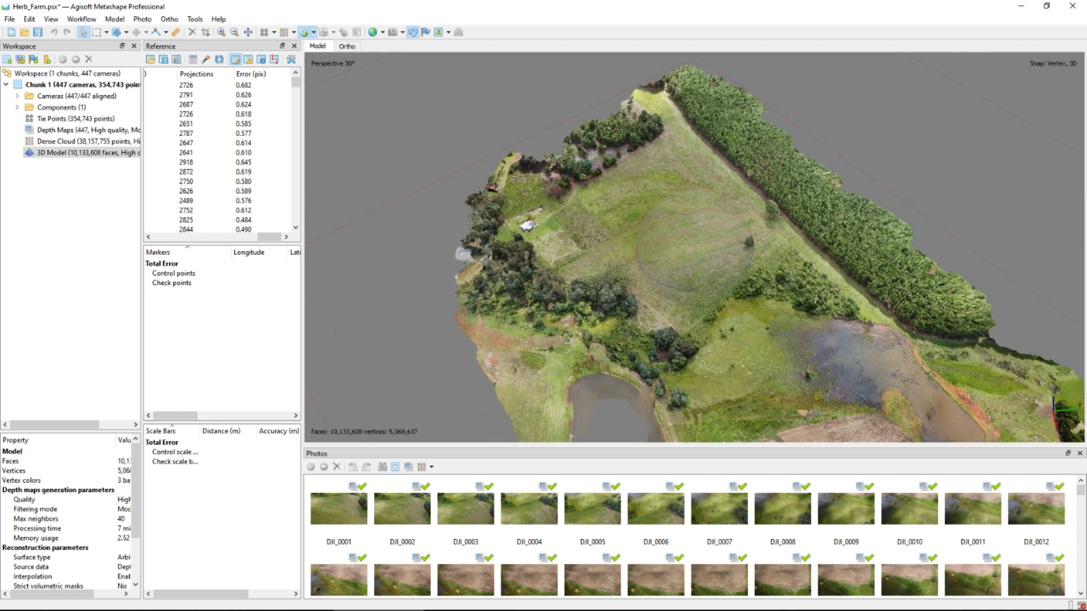
key(ctrl+s)
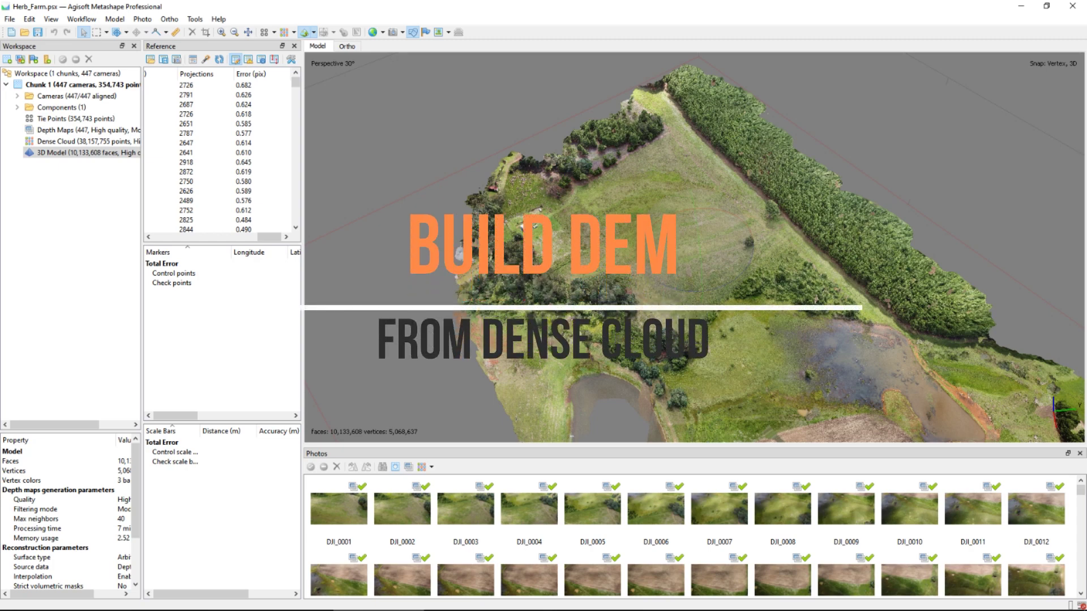
Build a geographic WGS 84 (EPSG::4326) DEM from the dense cloud with interpolation enabled and all point classes, processing the data locally.
click(82, 18)
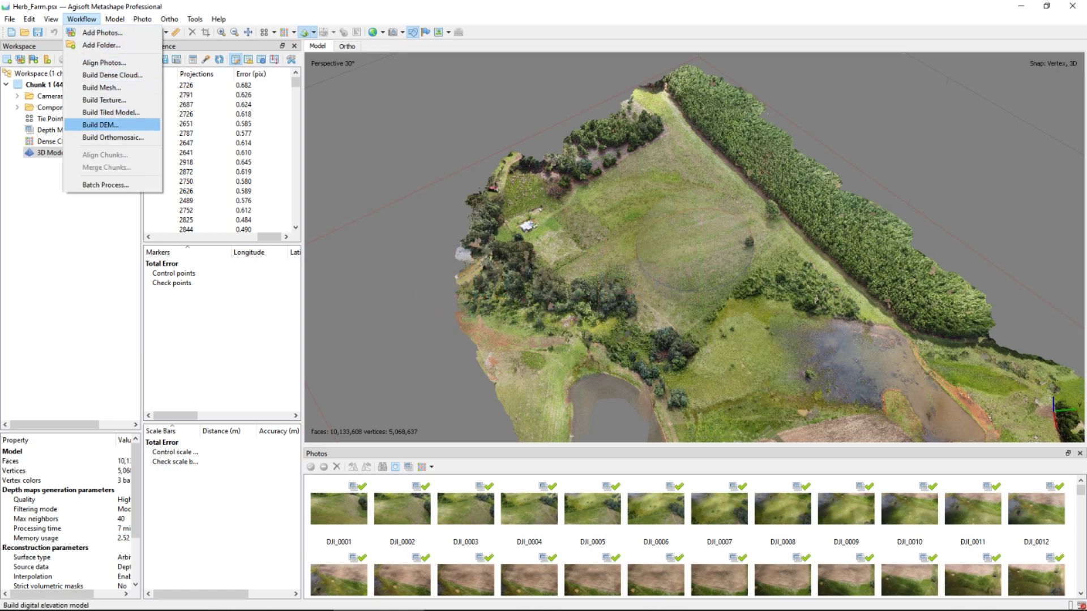
click(100, 125)
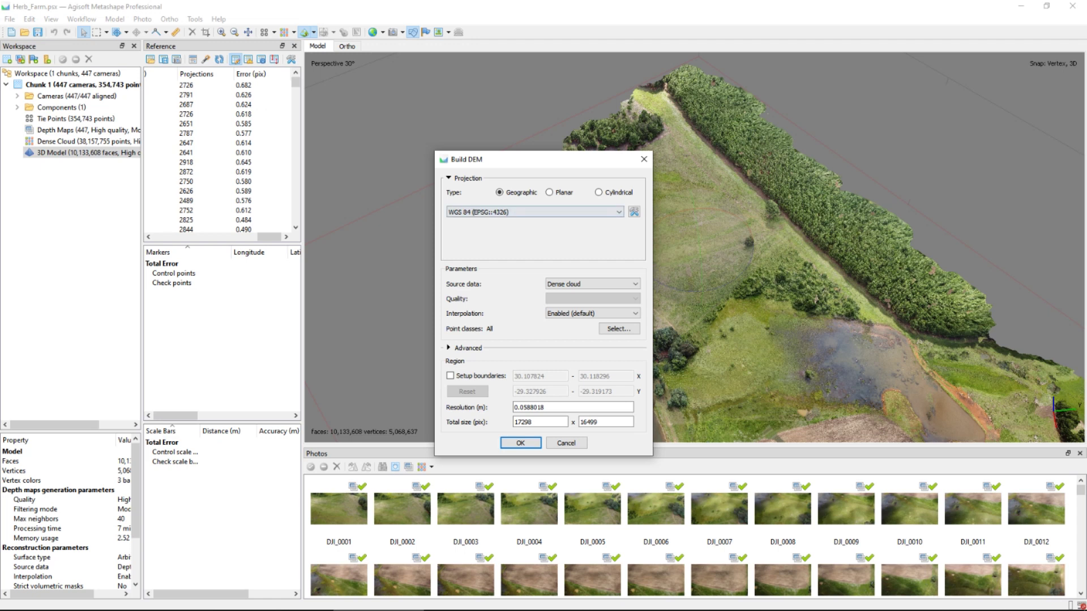
drag(545, 407, 527, 407)
click(593, 284)
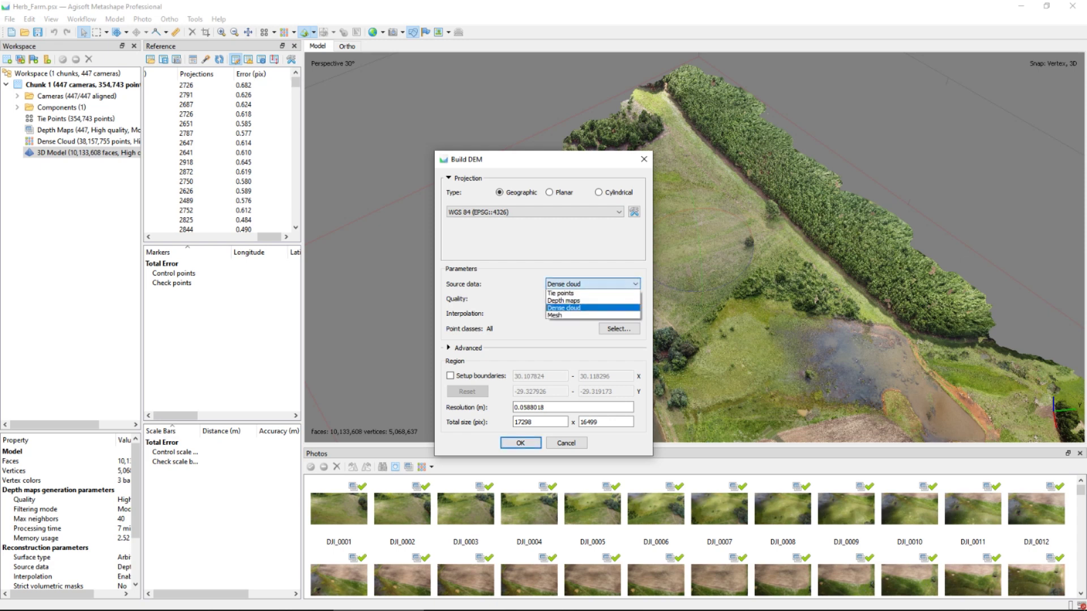
click(593, 284)
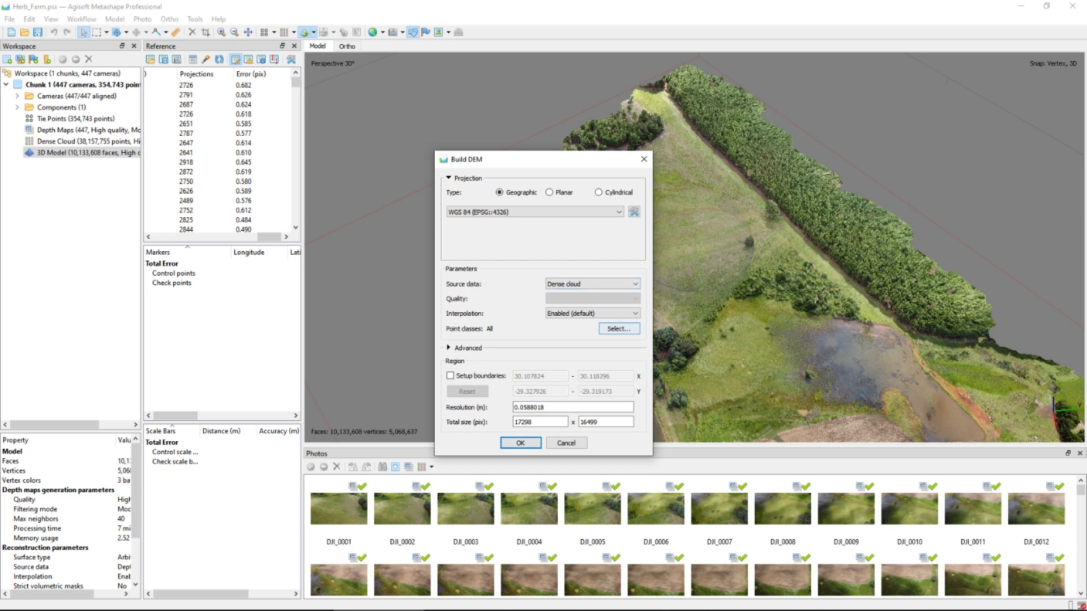
click(521, 442)
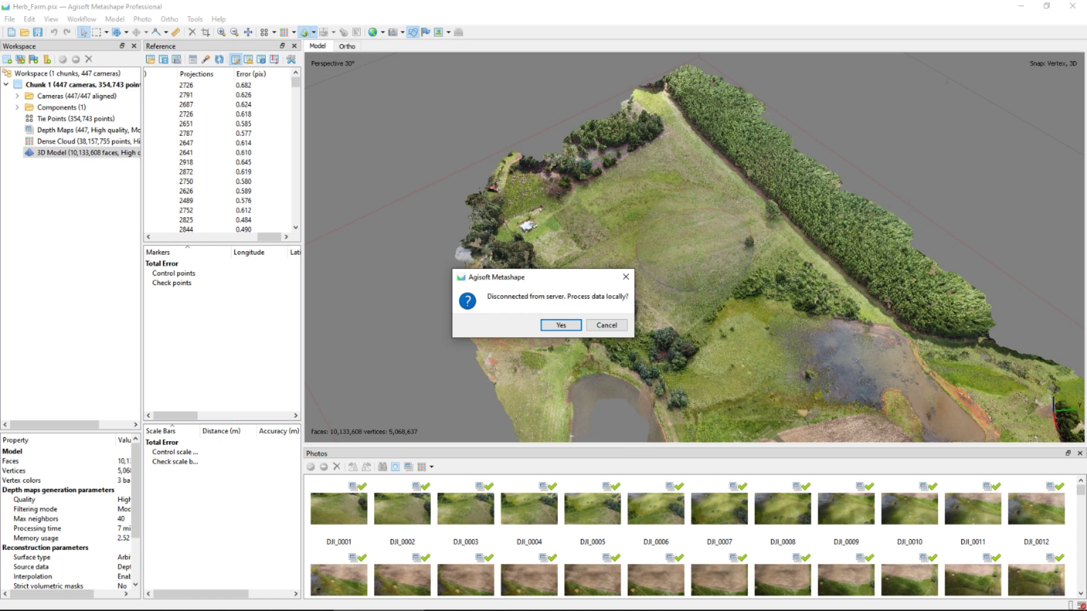
click(561, 326)
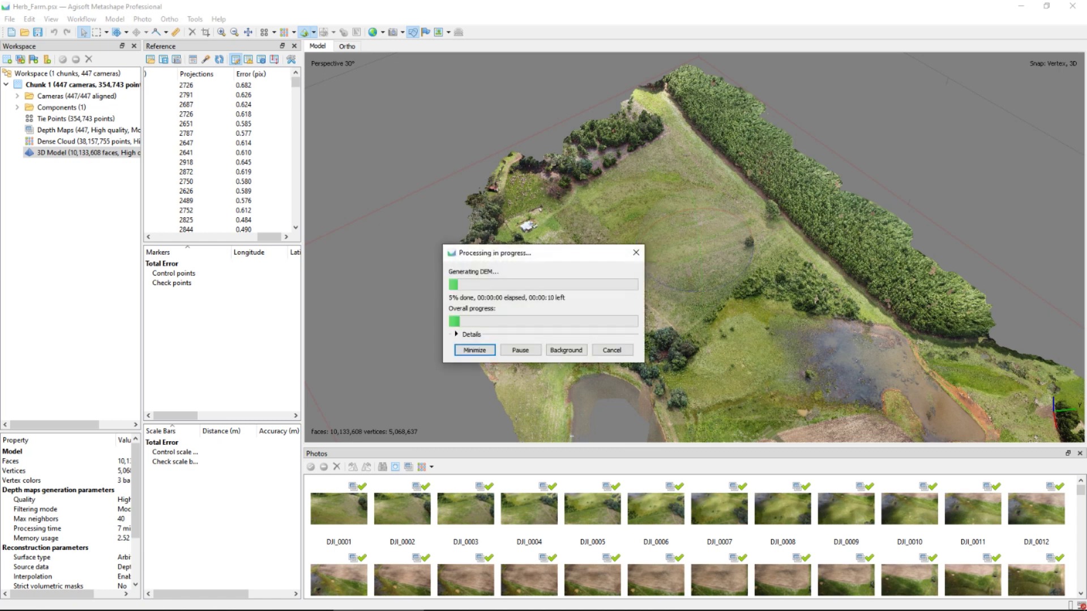
click(457, 335)
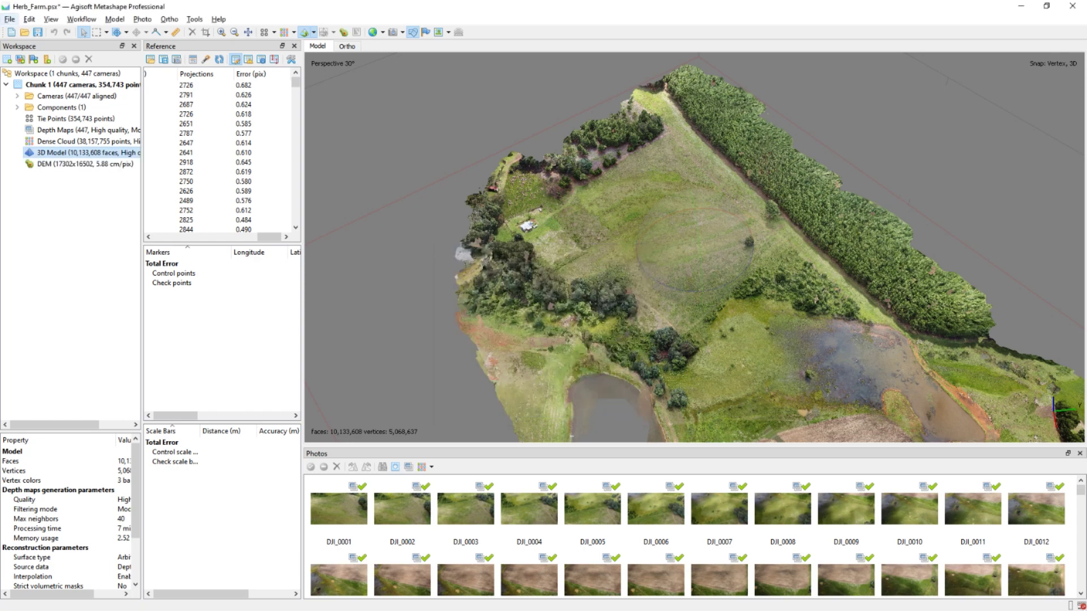
Open the new DEM and examine its terrain, tree lines and outer edges.
double_click(85, 164)
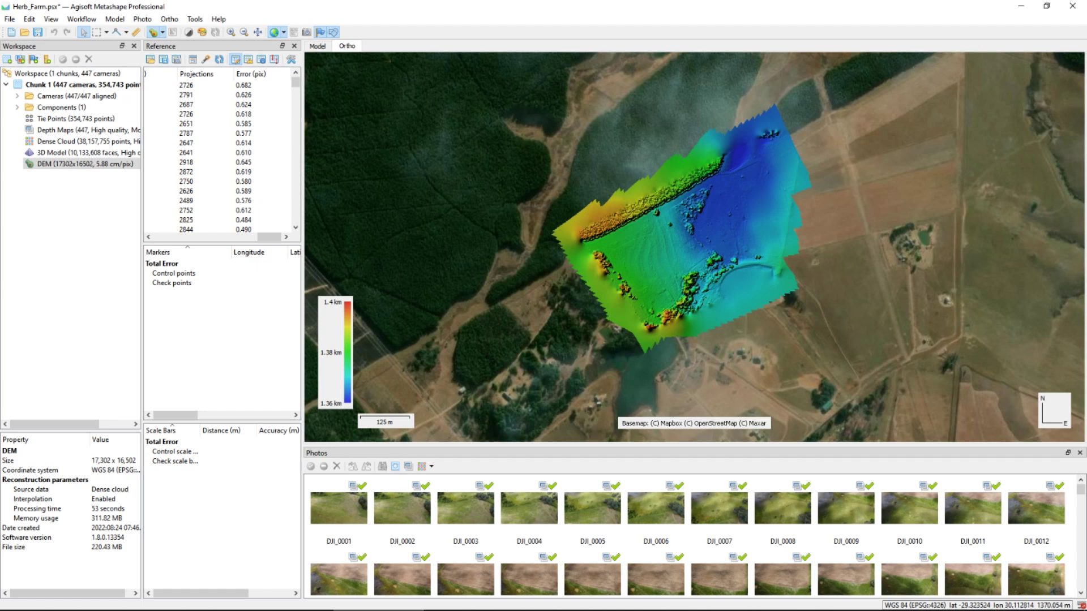
scroll(682, 246, up, 5)
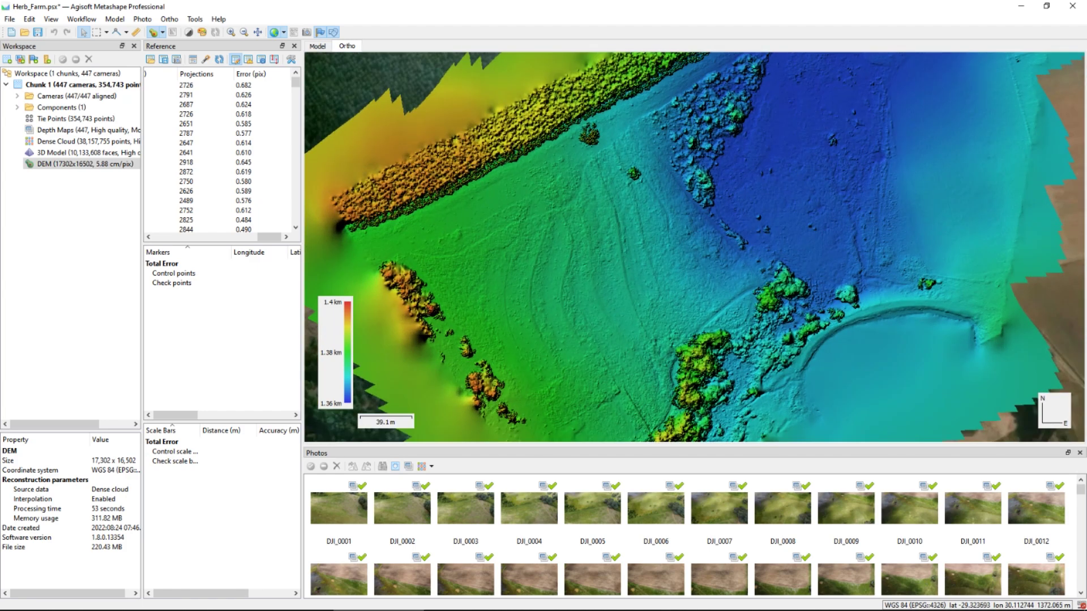
drag(682, 246, 714, 209)
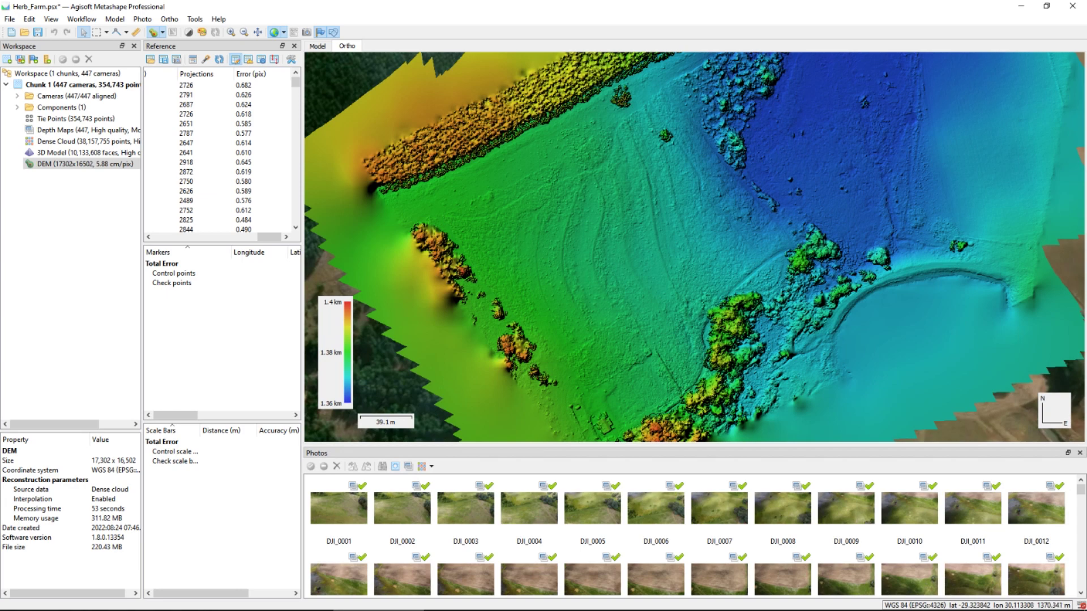
scroll(685, 289, down, 2)
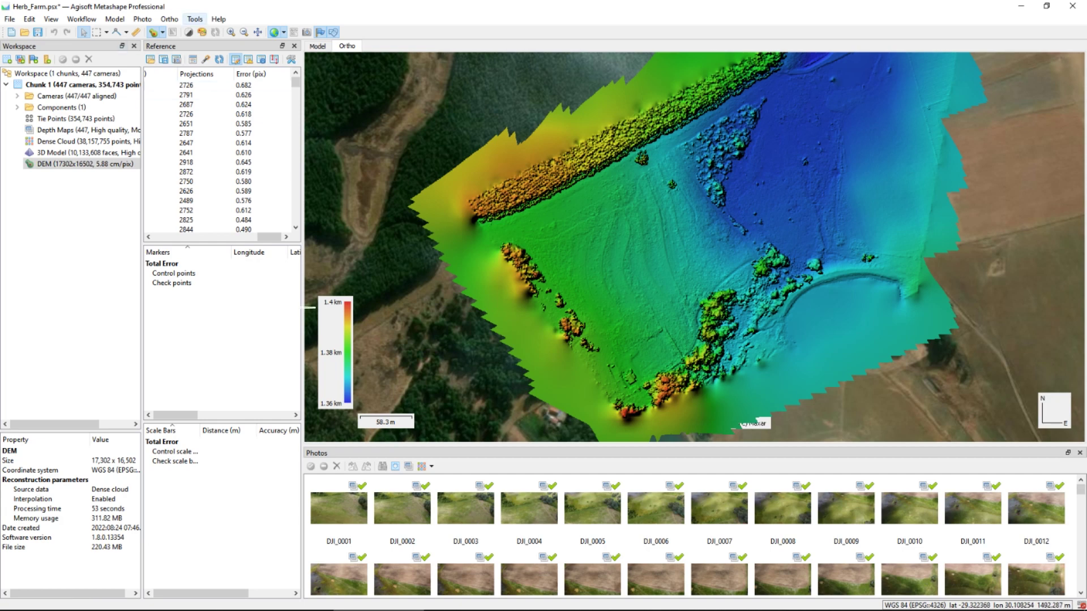
Classify the dense cloud's ground points from any class with max angle 8°, max distance 0.03 m, cell size 20 m and erosion radius 0.
click(195, 18)
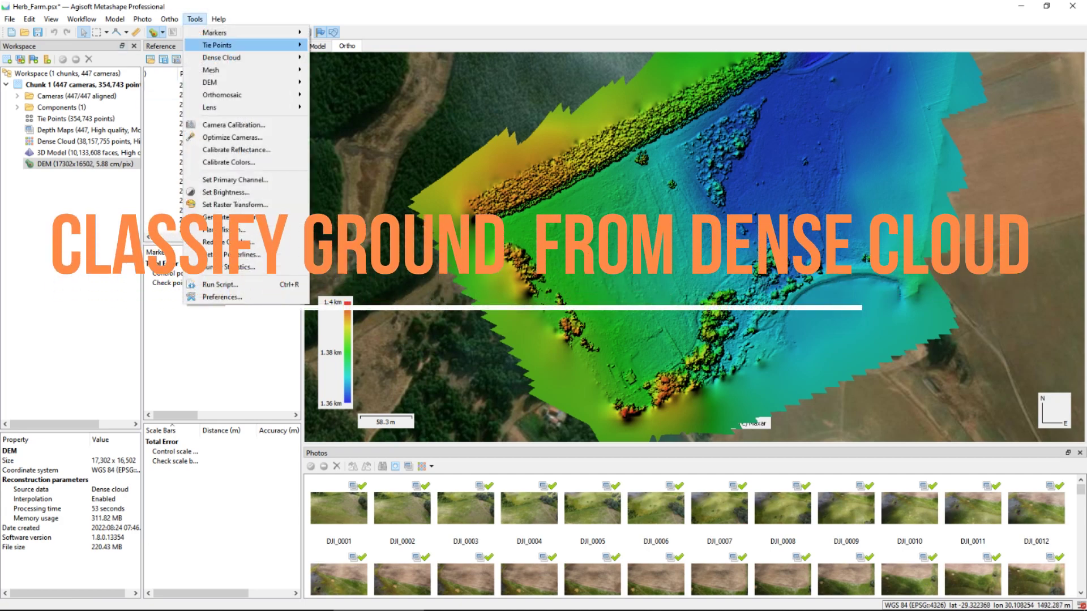
mouse_move(227, 57)
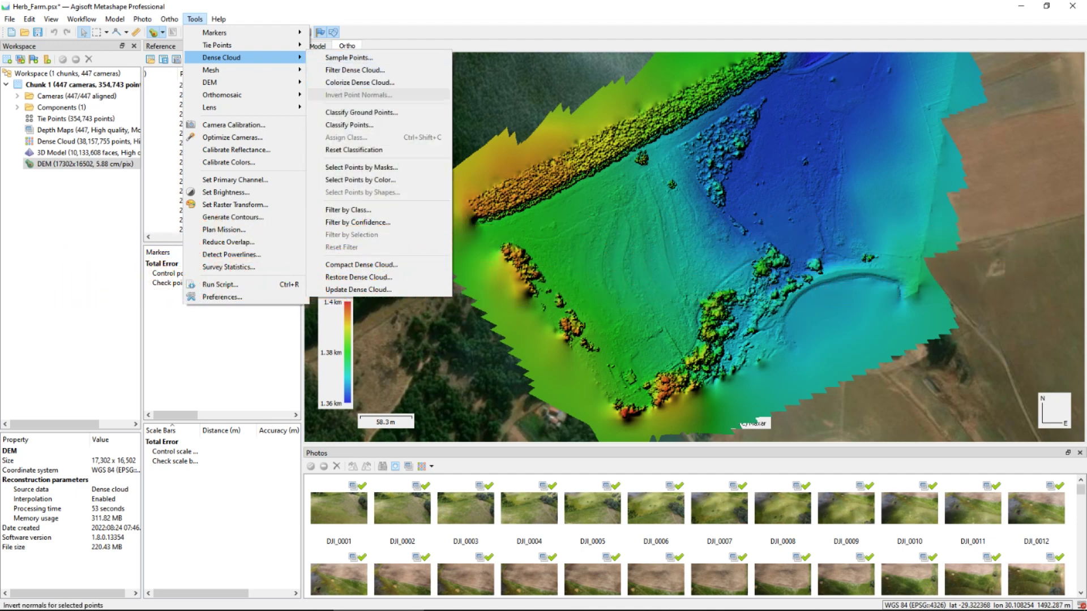
click(362, 113)
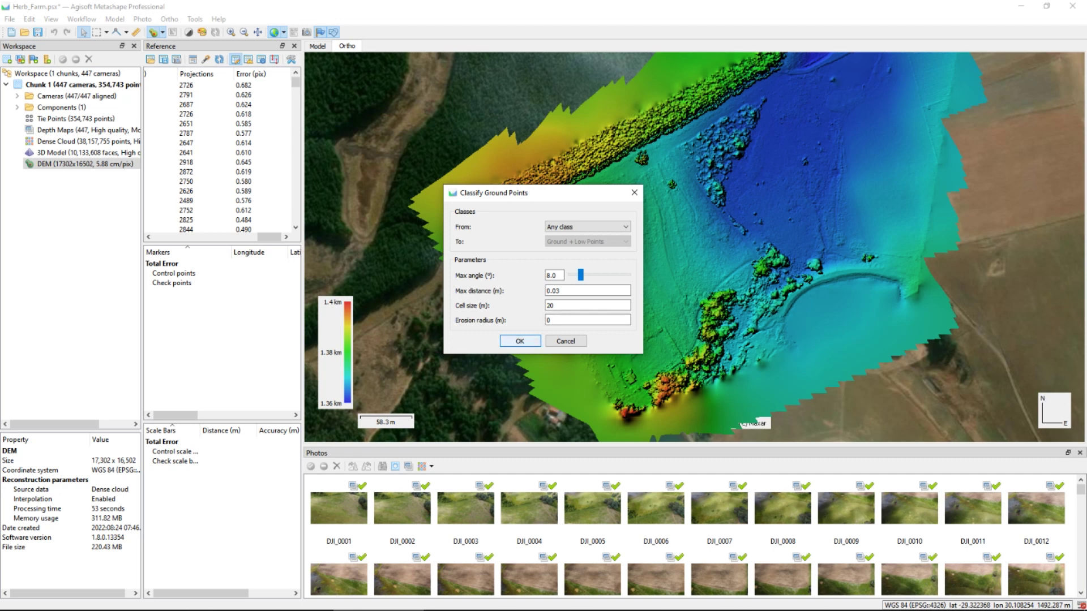
key(Return)
key(Return)
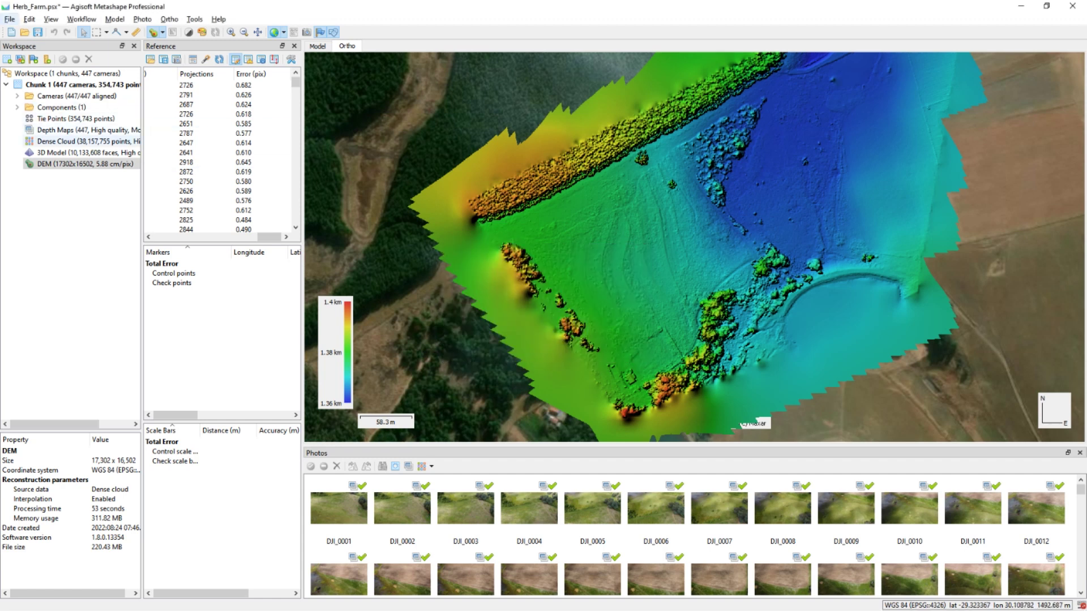
Display the classified dense cloud in the 3D view and return to the DEM.
double_click(85, 141)
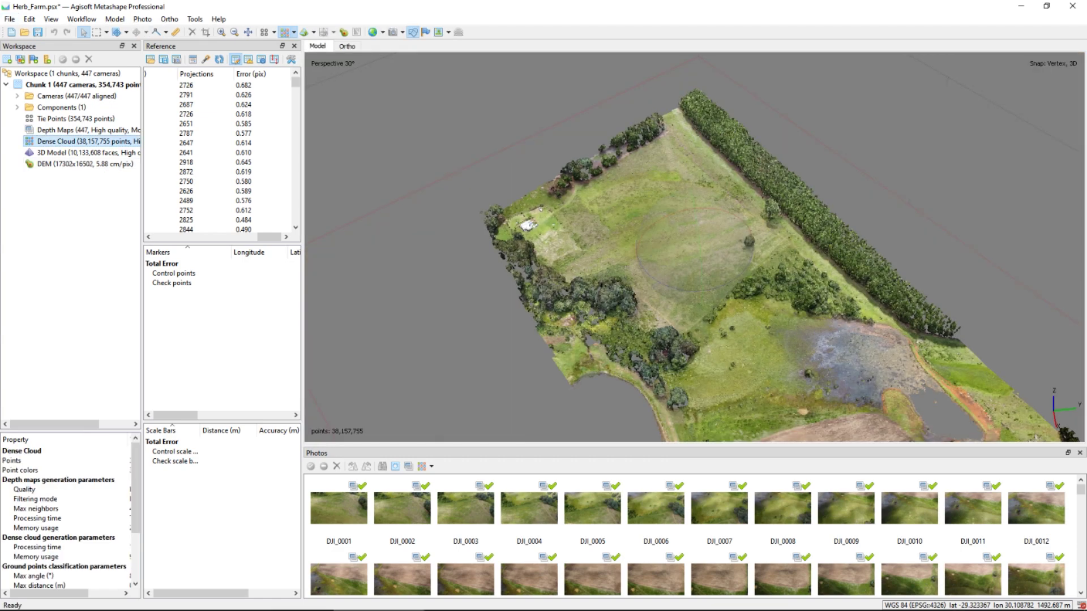
right_click(69, 142)
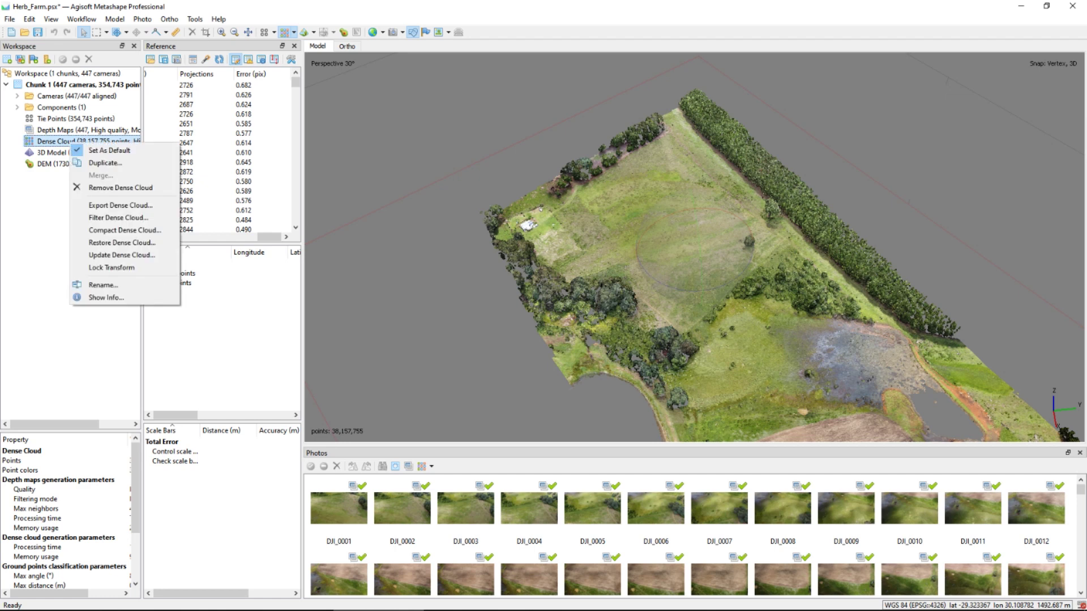
key(Escape)
click(85, 164)
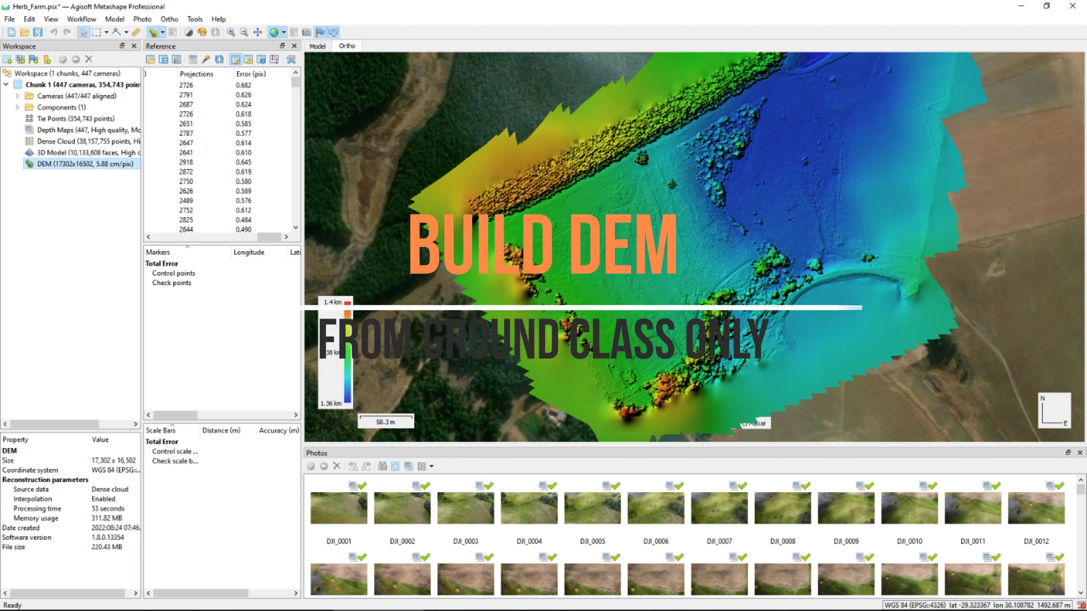
Build a geographic WGS 84 (EPSG::4326) DEM from the dense cloud using only the Ground point class with interpolation enabled, processing the data locally.
click(82, 19)
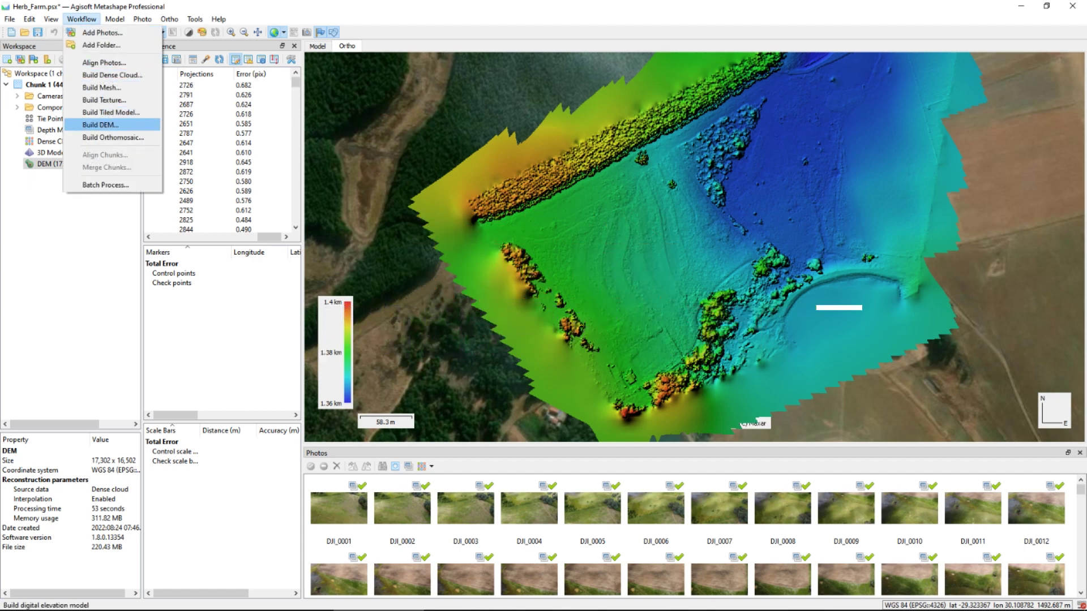
click(101, 125)
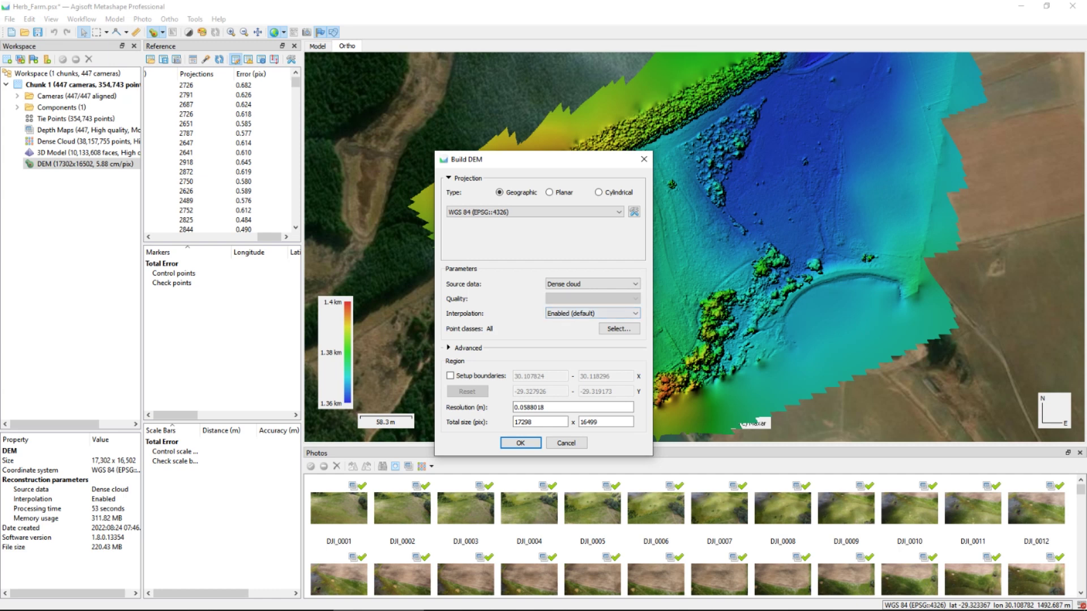
click(619, 329)
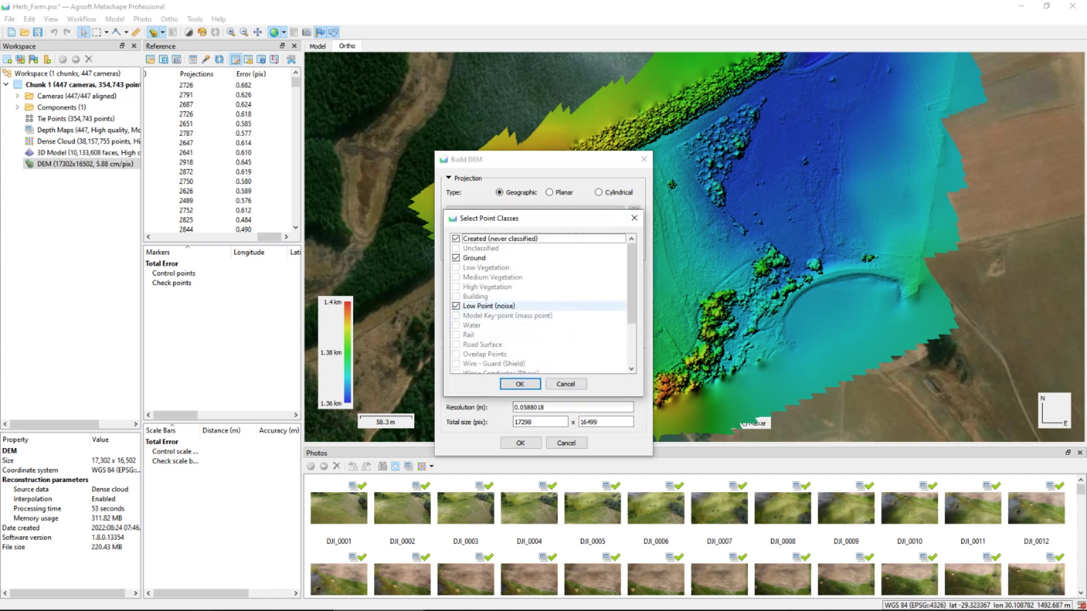
click(455, 305)
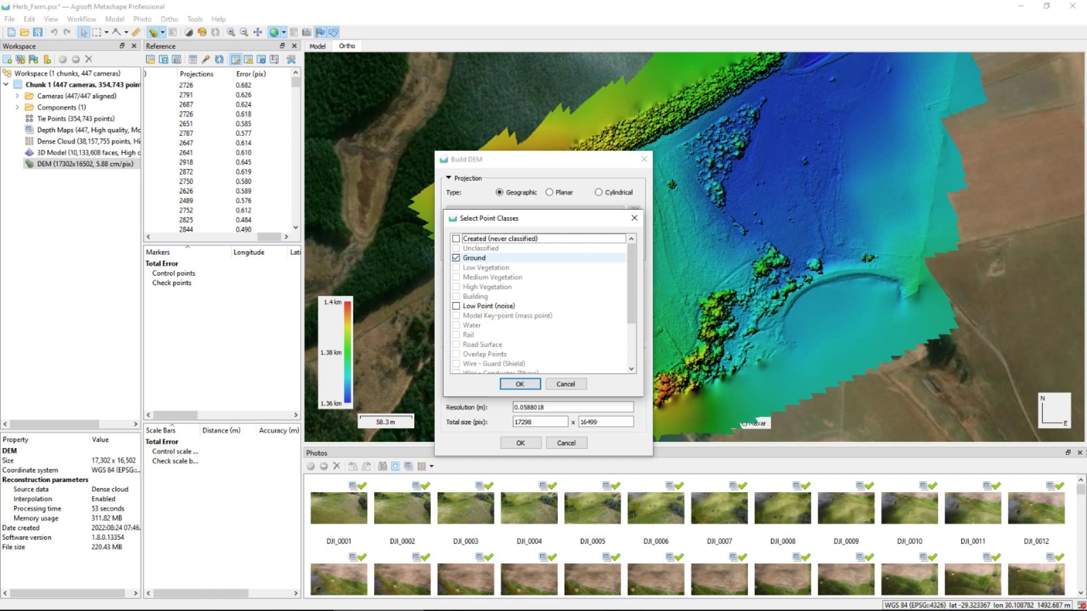
click(520, 384)
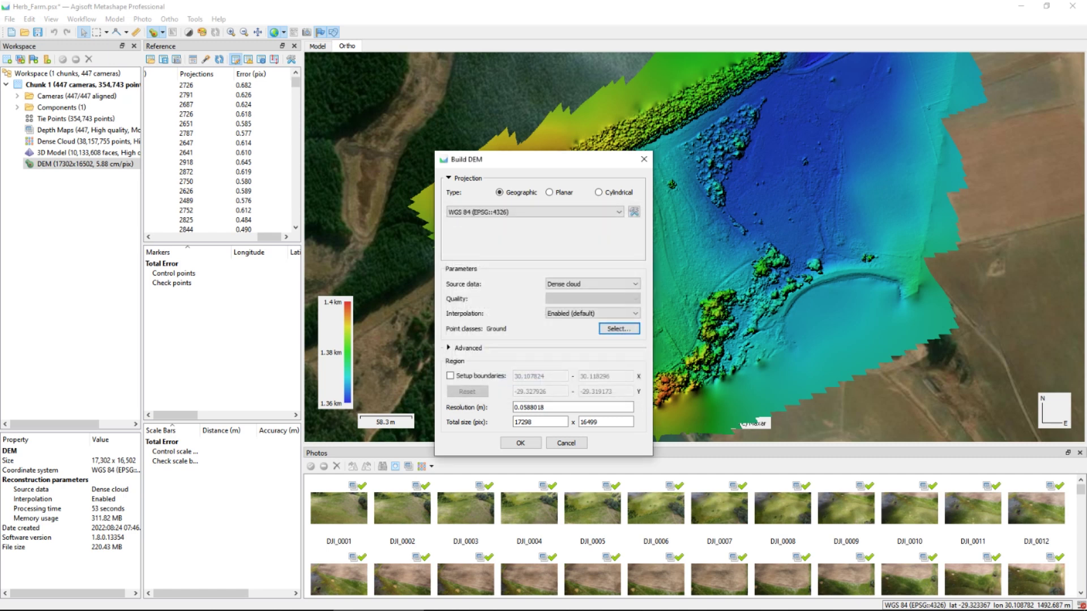
click(520, 443)
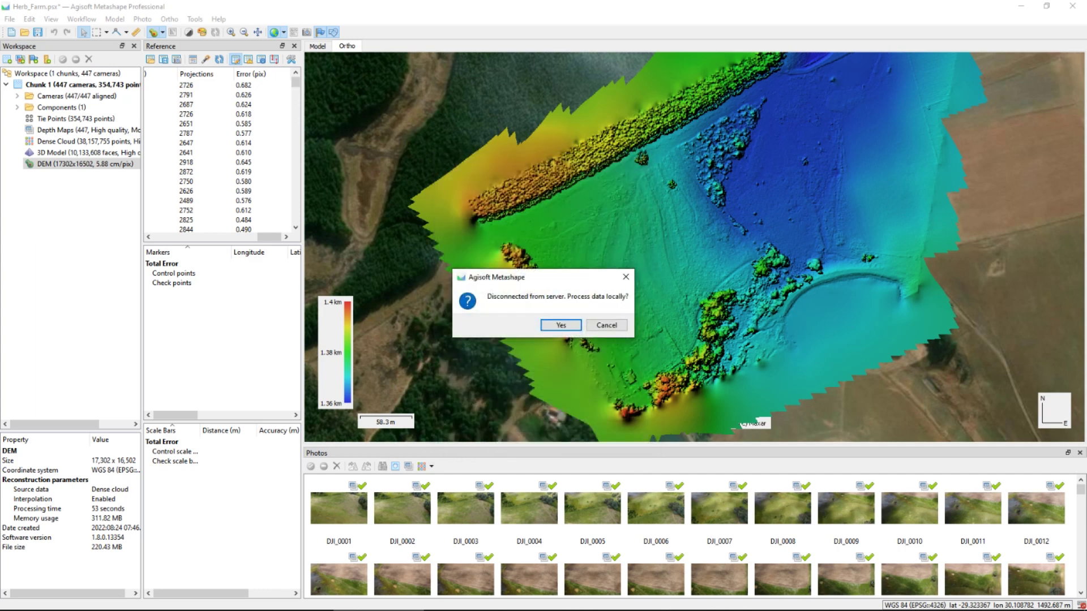
key(Return)
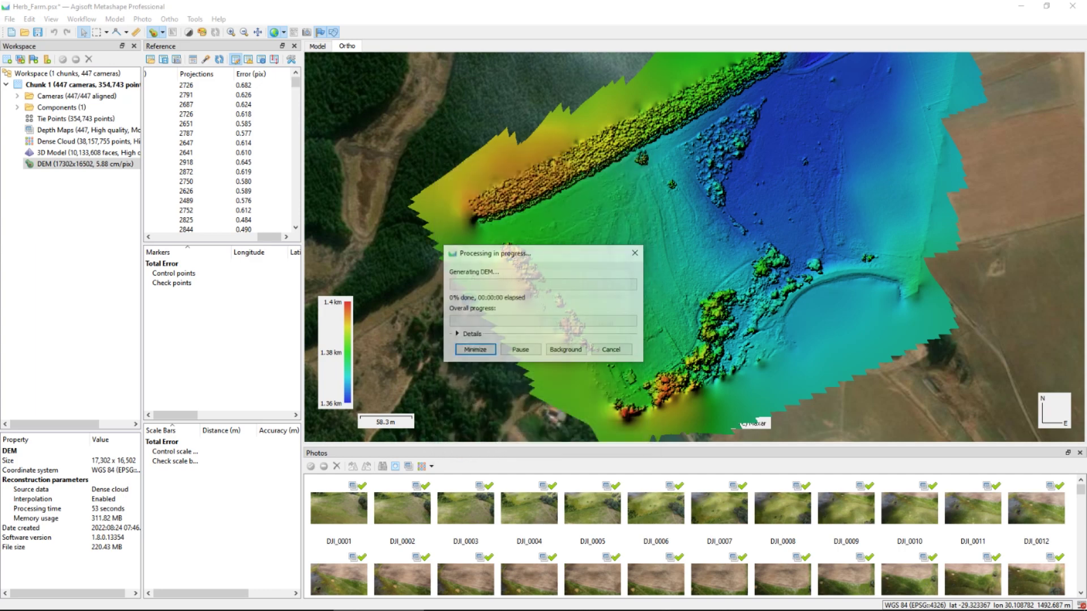
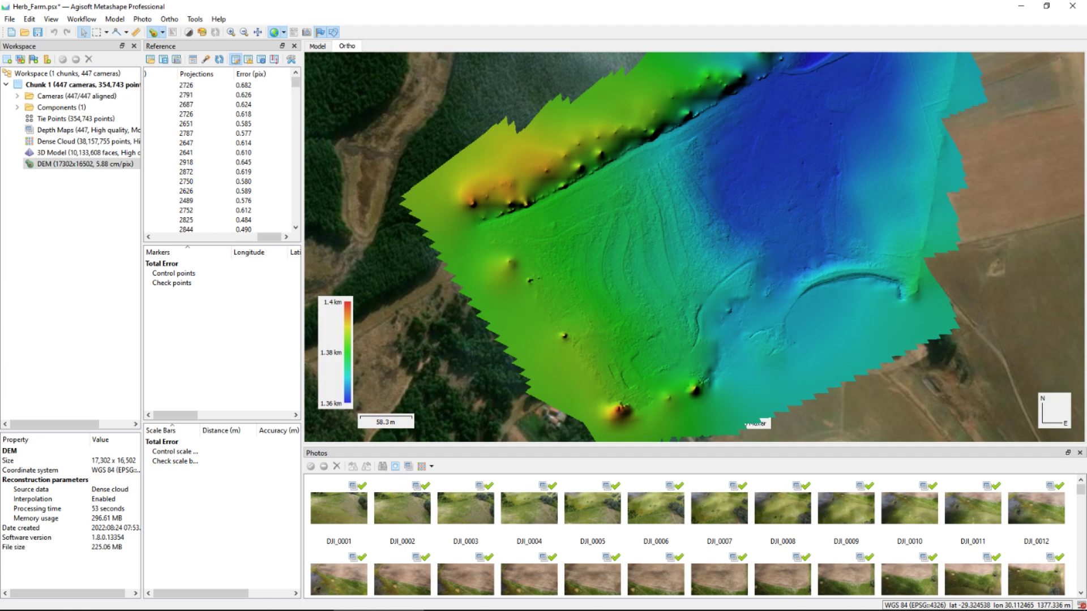
Display the dense cloud coloured by point class and examine the ground, low points and tree lines from several angles.
double_click(85, 141)
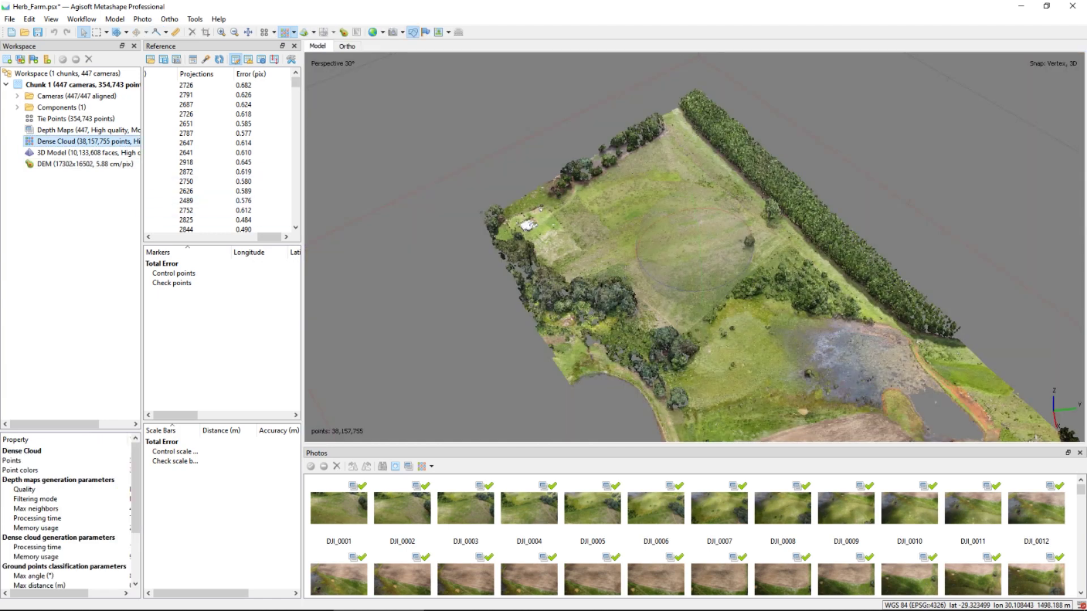
drag(695, 277, 566, 215)
click(294, 32)
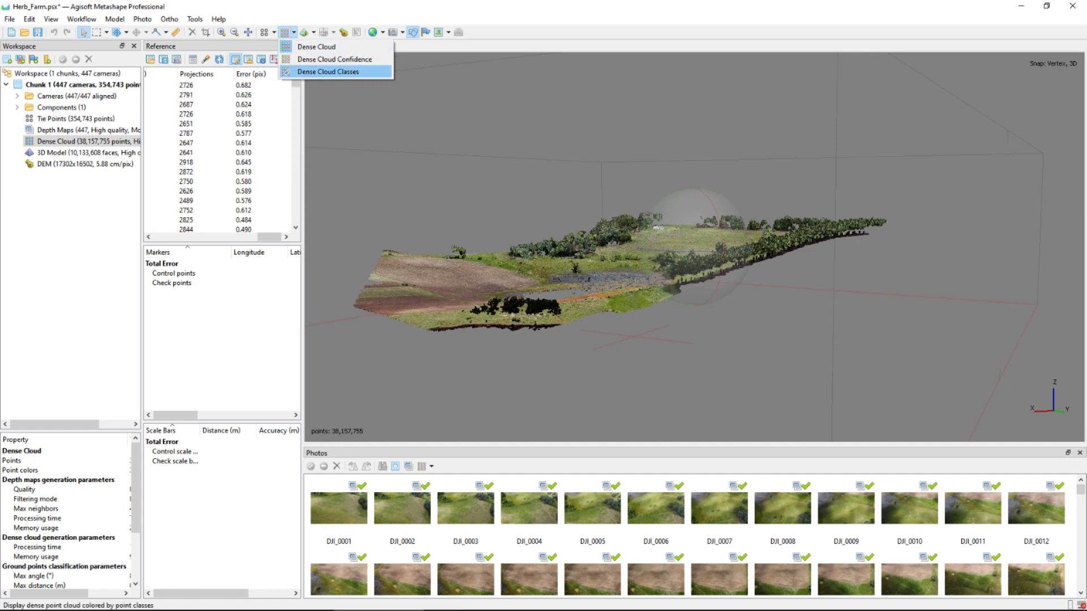
click(328, 72)
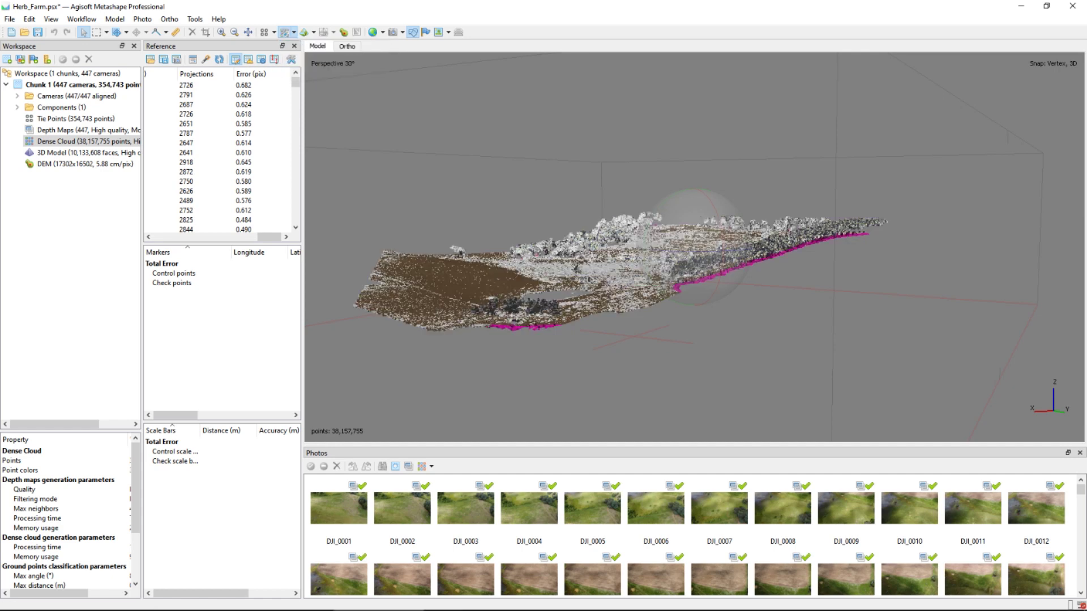
drag(583, 237, 866, 266)
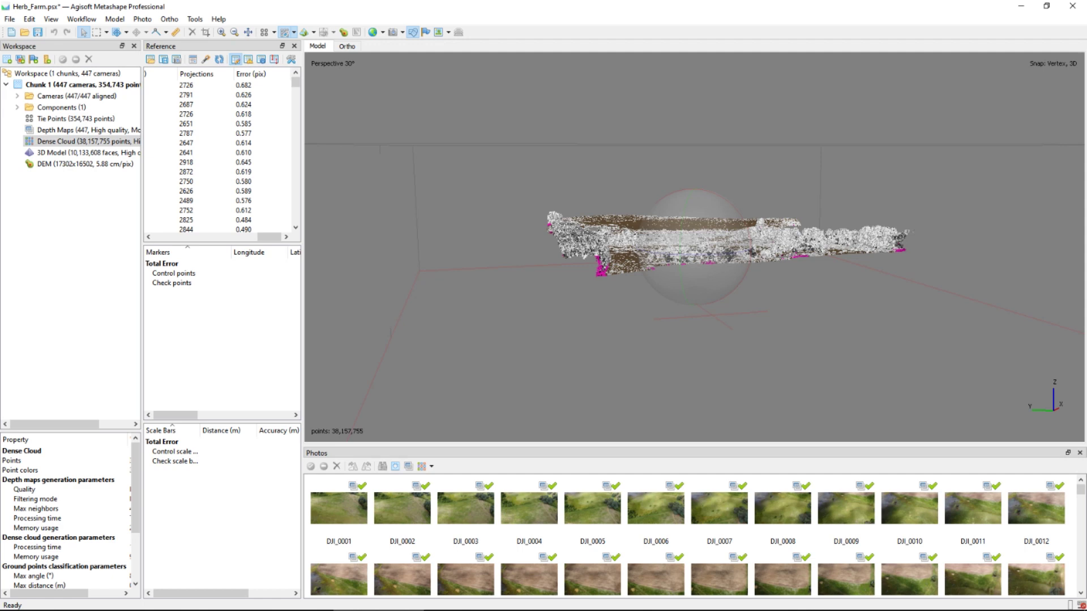
scroll(694, 246, up, 2)
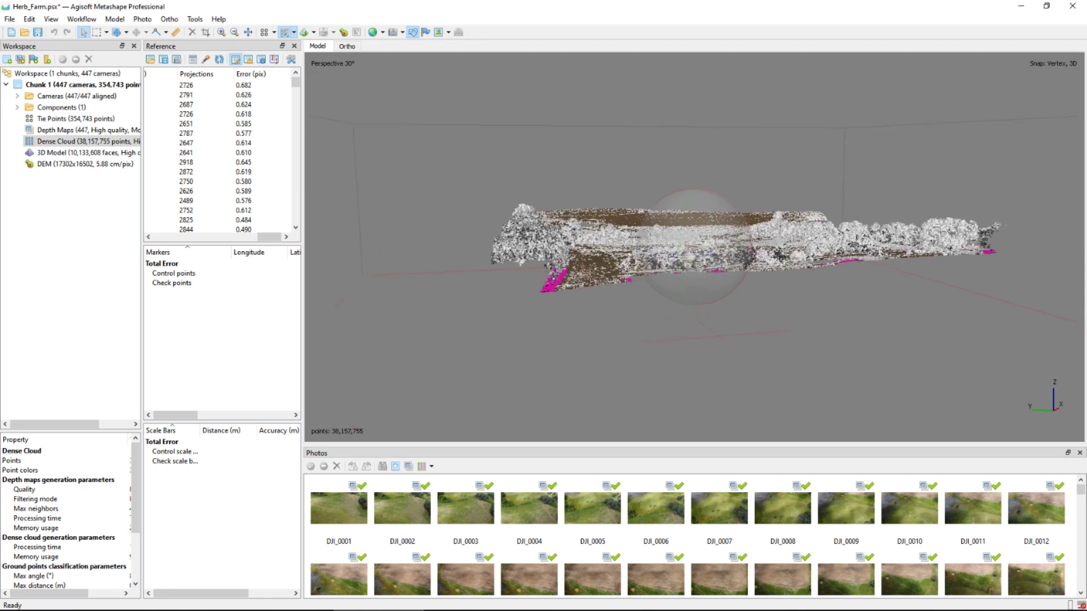
drag(694, 254, 749, 325)
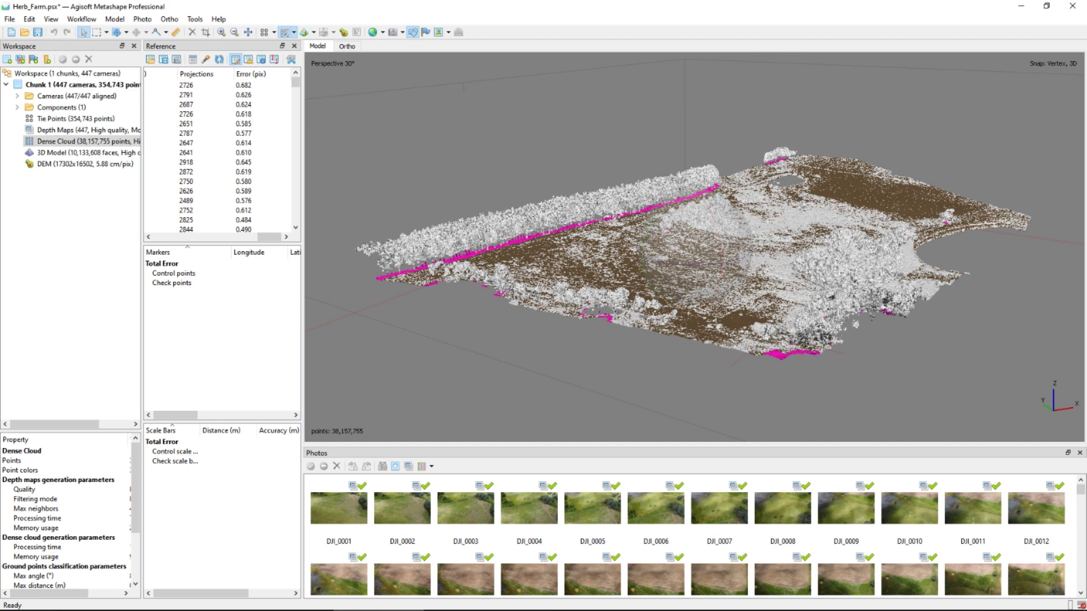
Filter the dense cloud by class, excluding the never classified, unclassified, low, medium and high vegetation, building and low point classes.
click(195, 19)
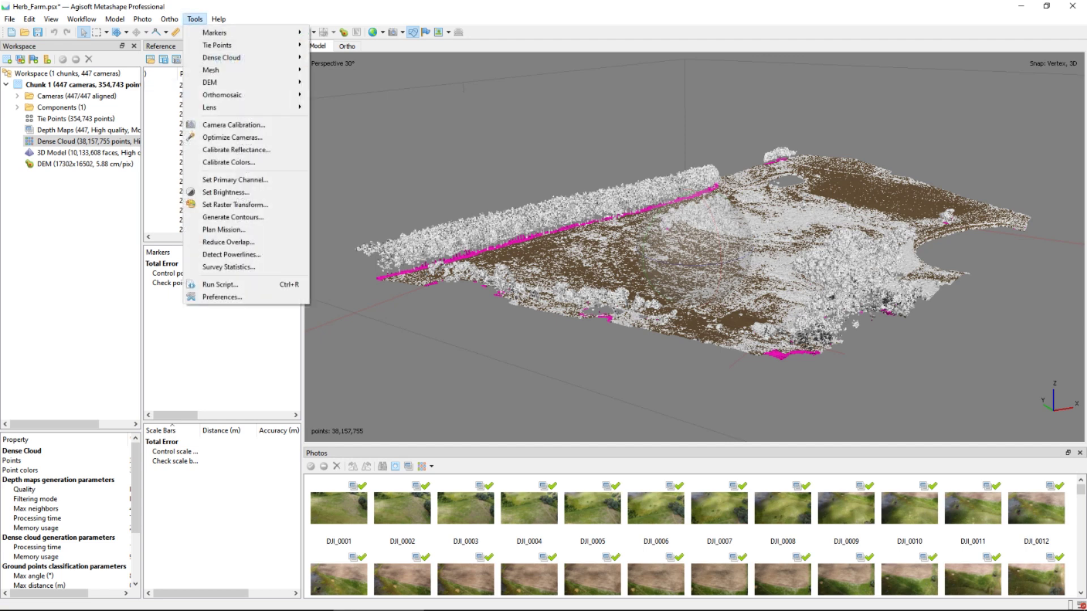
mouse_move(226, 57)
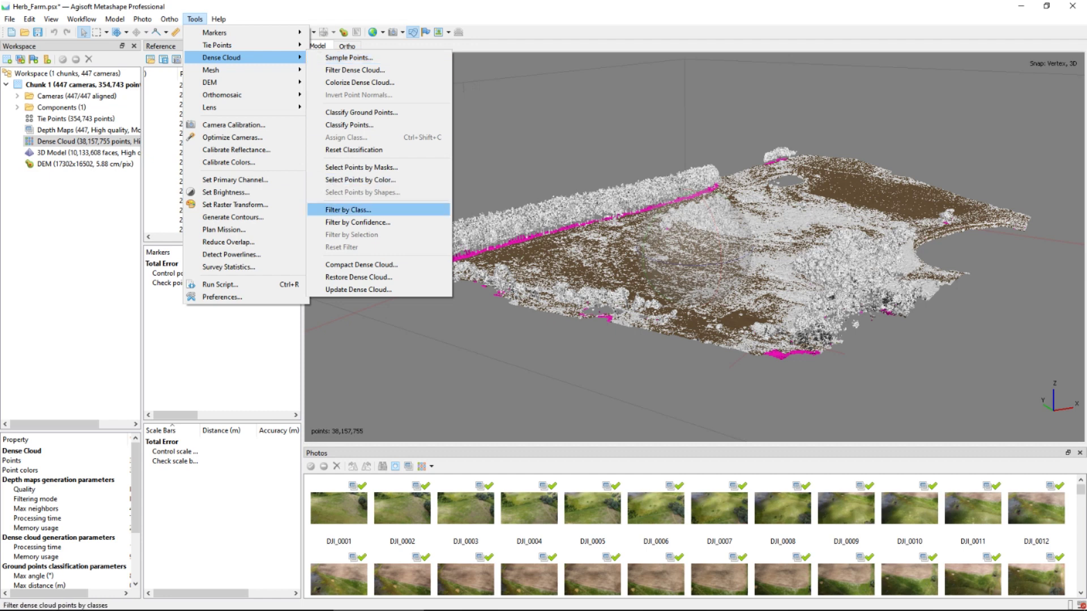
key(Return)
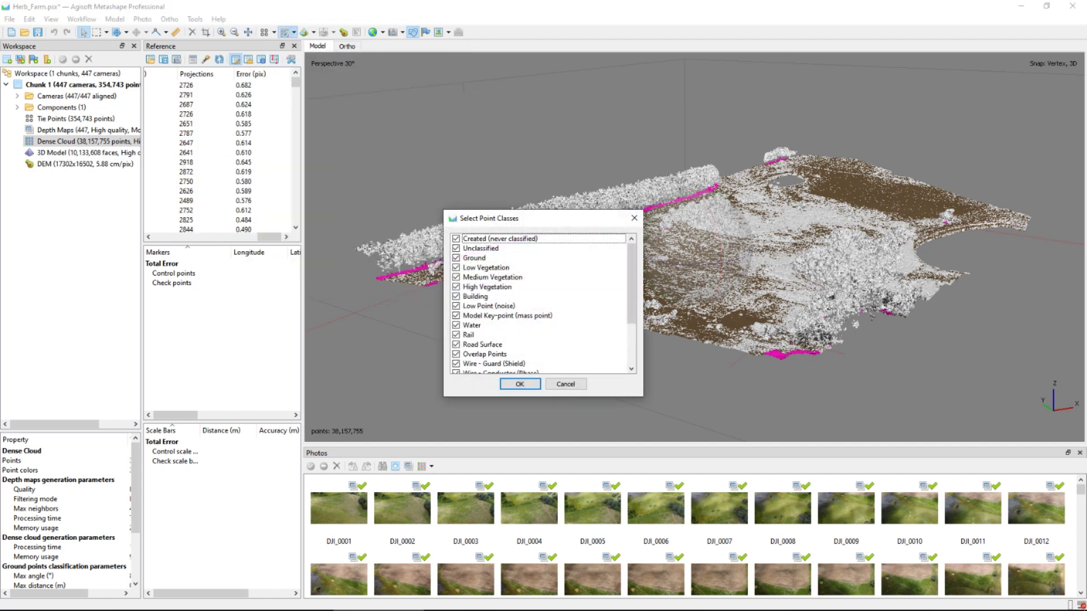
click(456, 238)
click(455, 267)
click(456, 306)
click(456, 296)
click(455, 287)
click(456, 277)
click(456, 248)
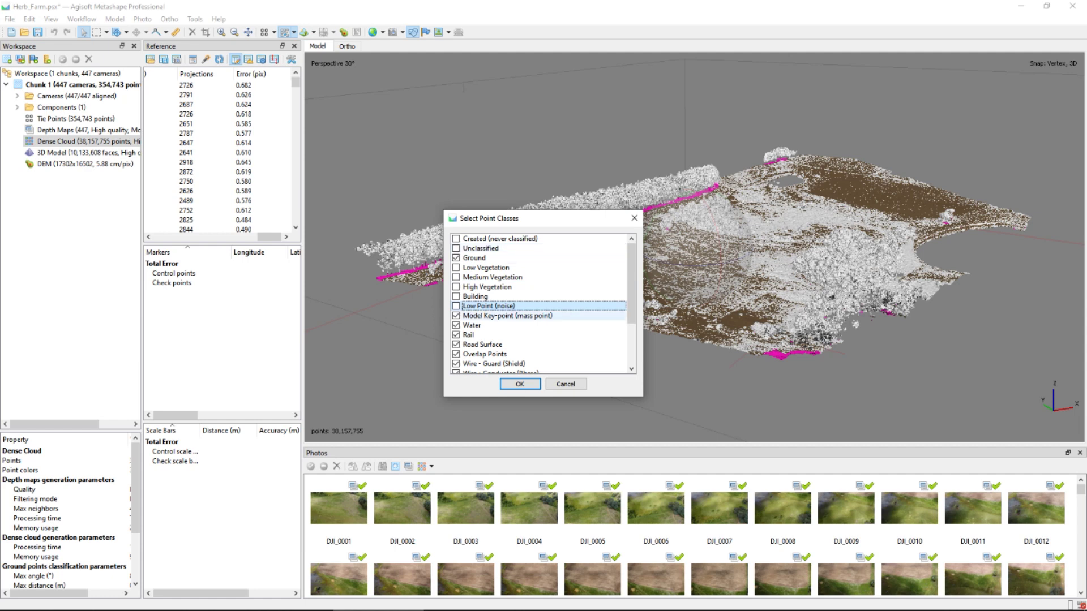
click(520, 384)
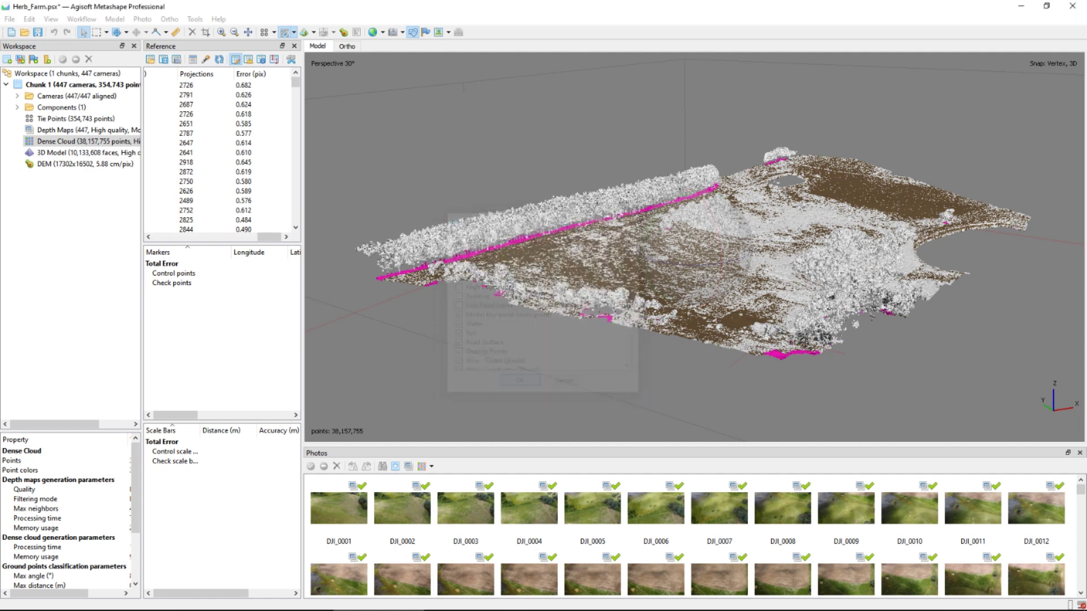
mouse_move(683, 283)
mouse_down()
mouse_move(694, 232)
mouse_move(766, 236)
mouse_move(767, 248)
mouse_up()
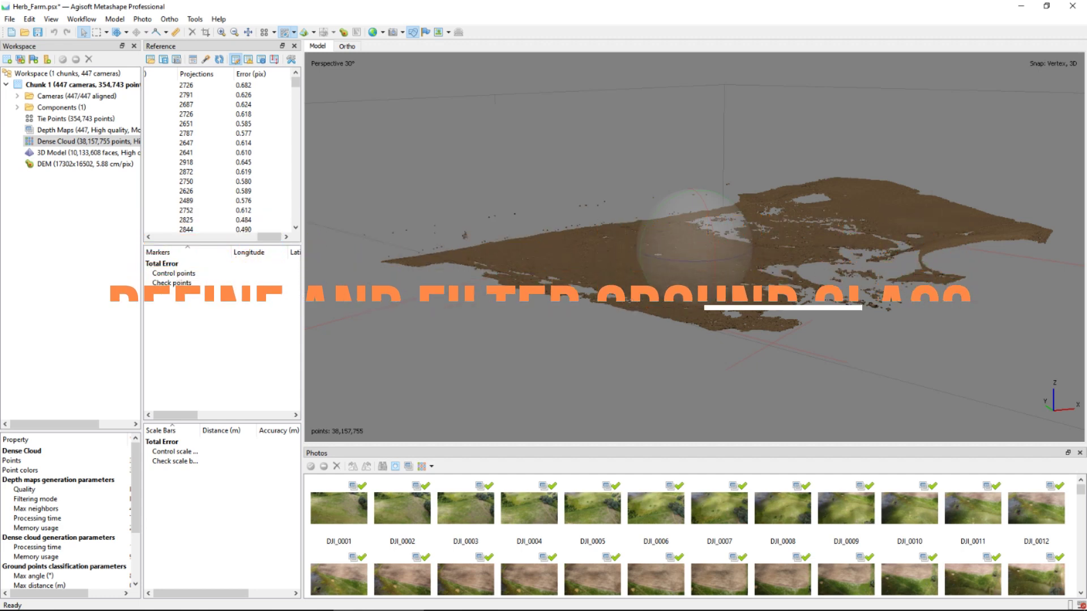
Reclassify the ground points from any class with max angle 6°, max distance 0.03 m, cell size 20 m and erosion radius 0.
click(195, 19)
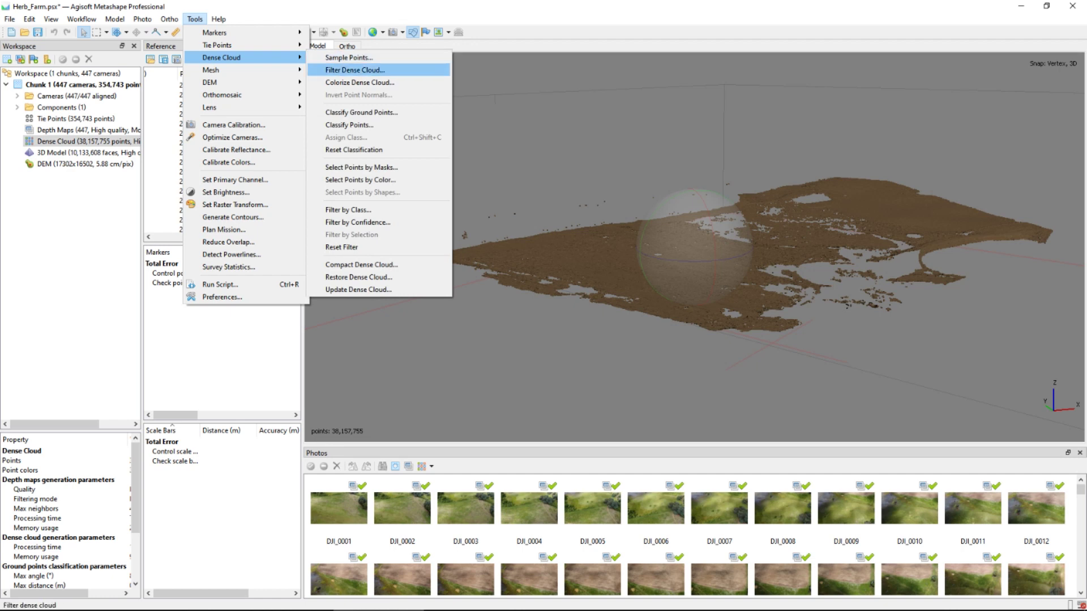
click(354, 112)
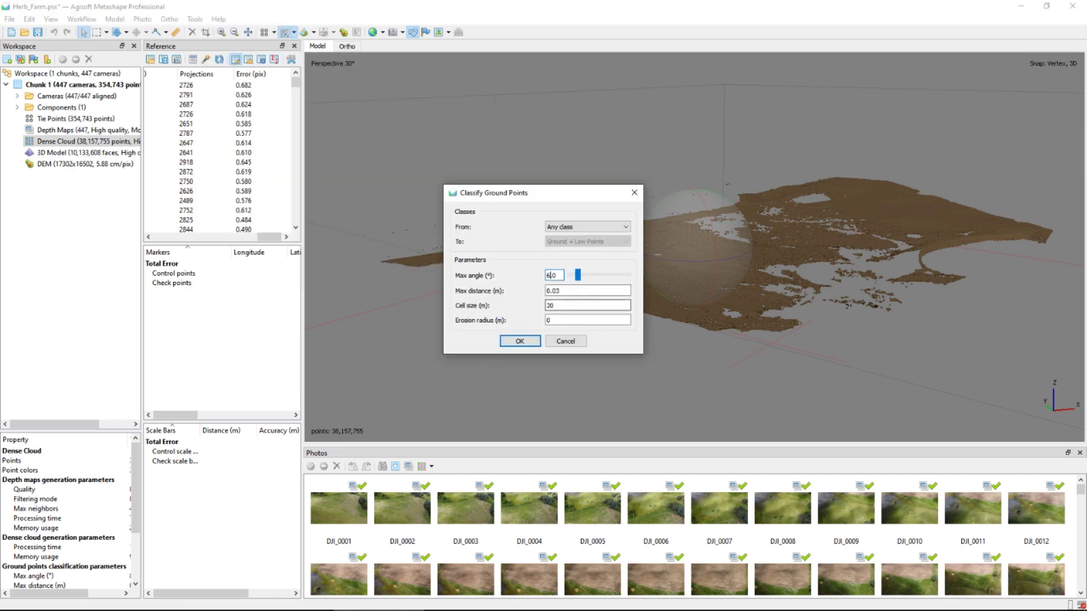
key(Return)
key(Return)
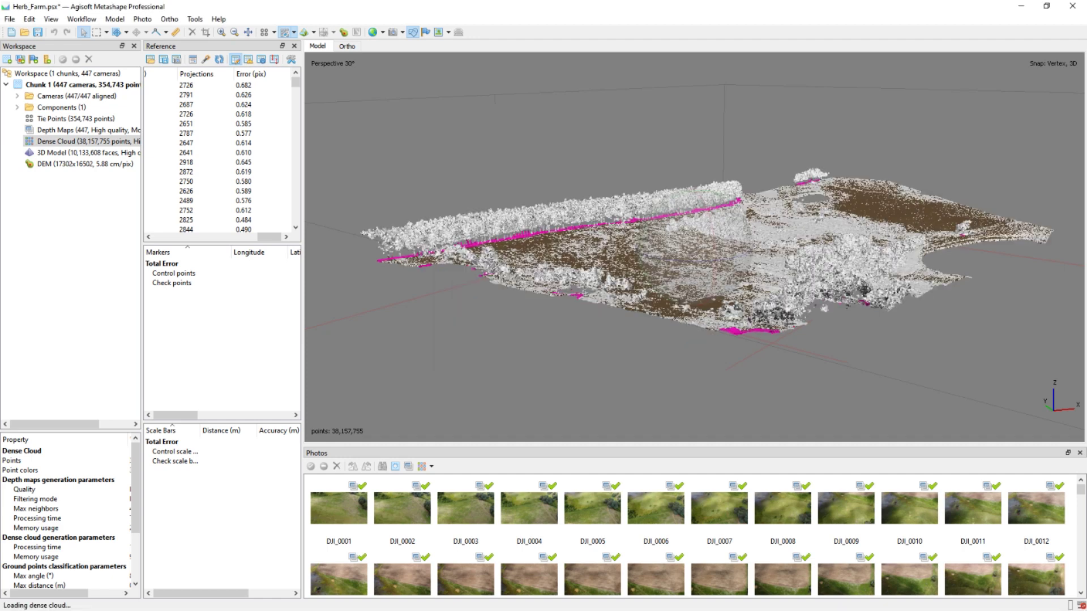
Filter the reclassified dense cloud by class to inspect its ground points.
click(195, 19)
mouse_move(237, 57)
click(349, 210)
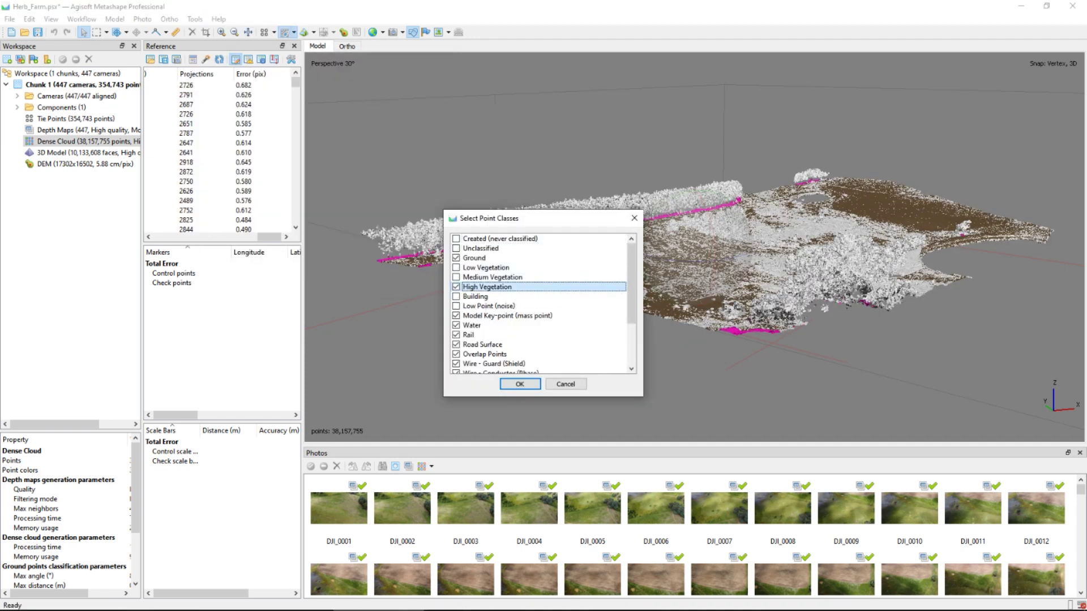
click(519, 384)
Classify the dense cloud's ground points again with max angle 4°, max distance 0.05 m and cell size 25 m, processing the data locally.
click(195, 19)
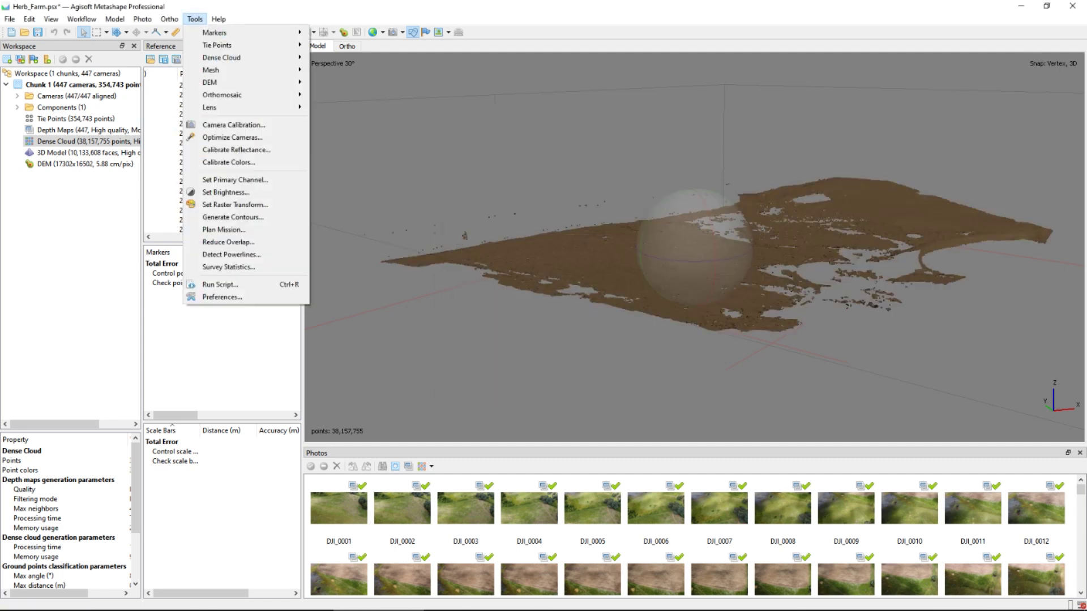
mouse_move(225, 56)
click(360, 111)
double_click(553, 306)
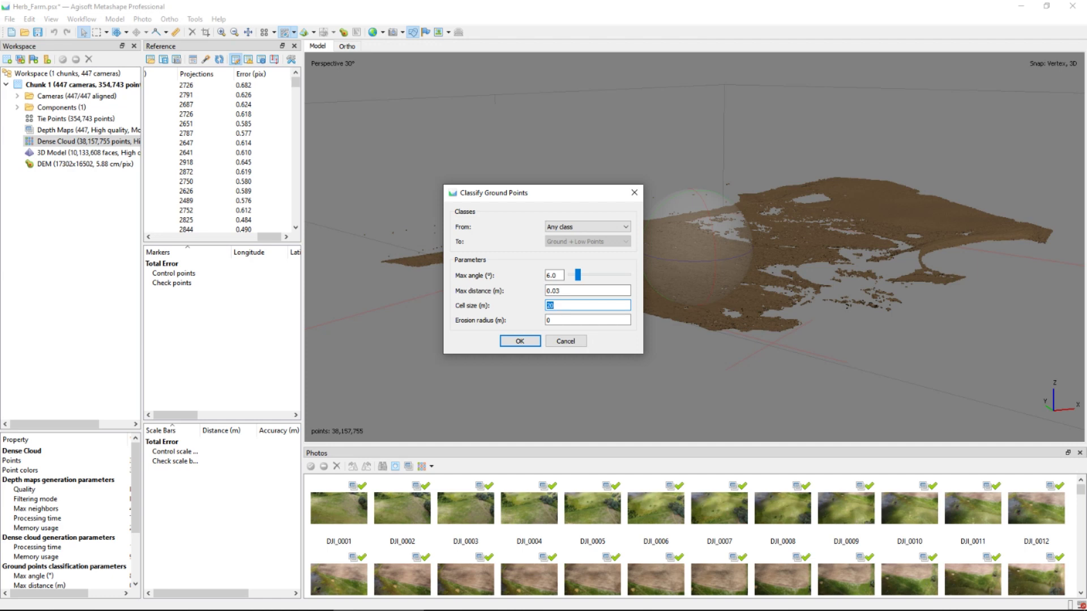
text(25)
key(shift+Tab)
text(0.05)
key(shift+Tab)
text(4)
key(Return)
key(Return)
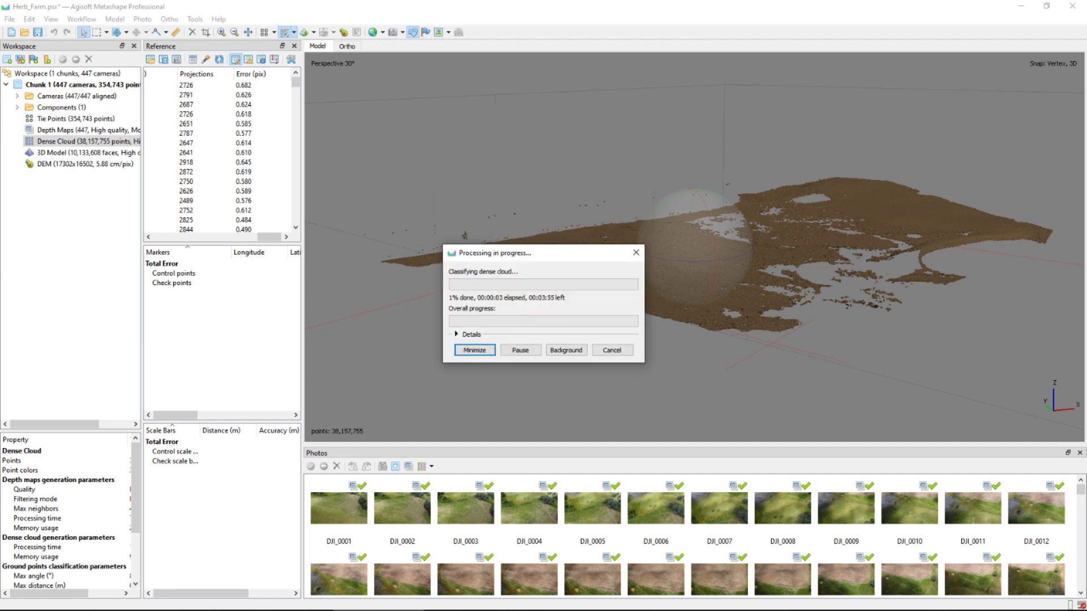
Filter the newly classified dense cloud to its ground class, leaving out the never classified and low point (noise) points.
click(195, 20)
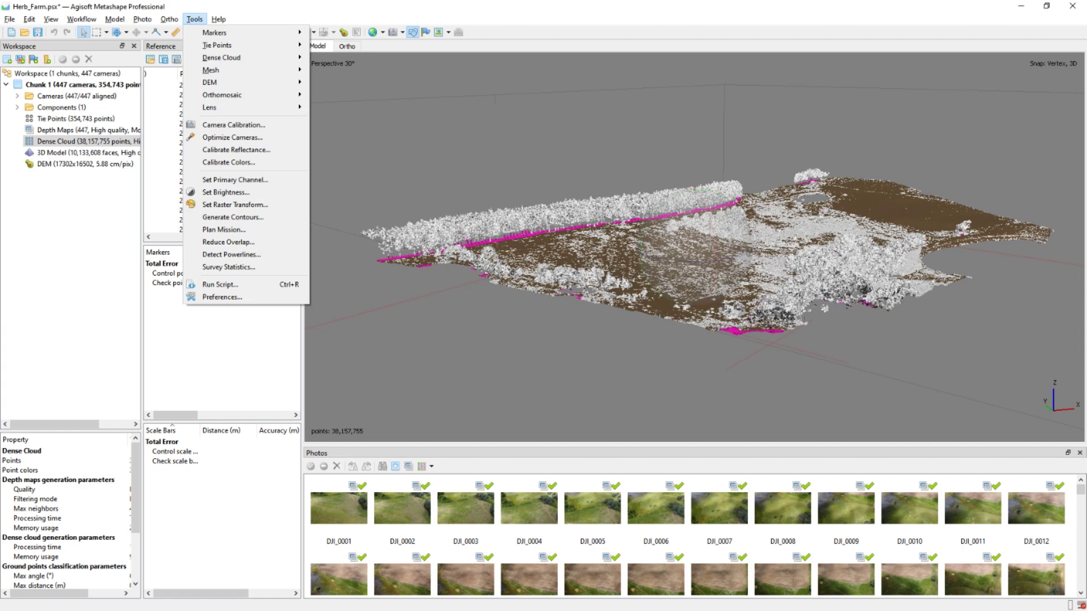
mouse_move(224, 57)
click(357, 222)
click(195, 20)
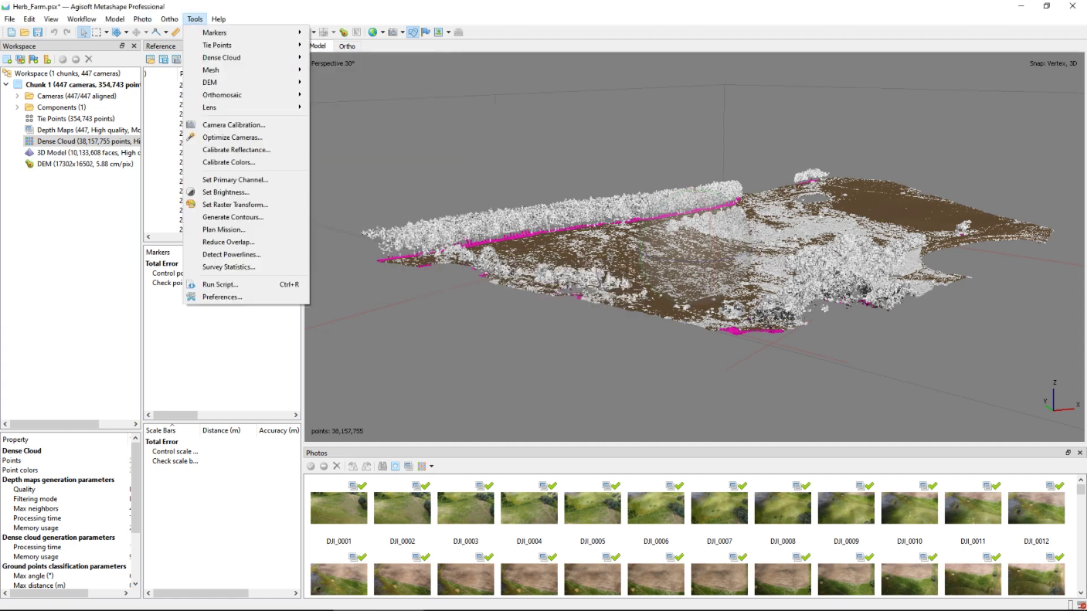
click(354, 209)
click(456, 239)
click(456, 307)
click(519, 385)
Using rectangle selection in side views, delete the stray points floating above the filtered ground surface.
mouse_move(691, 254)
mouse_down()
mouse_move(697, 266)
mouse_move(631, 243)
mouse_up()
click(96, 32)
drag(447, 182, 878, 214)
key(Delete)
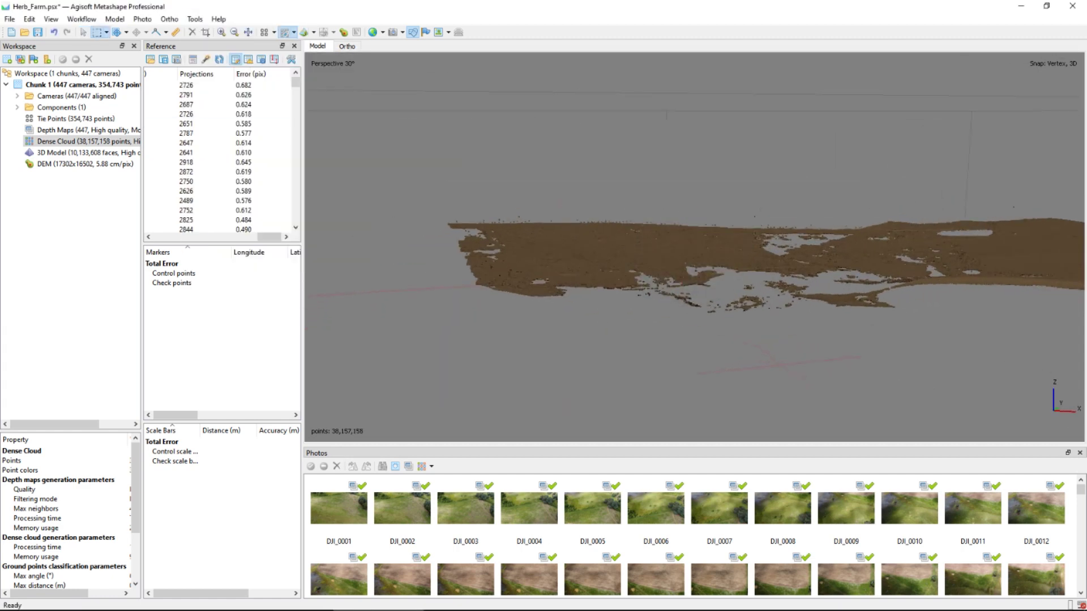
mouse_move(566, 243)
middle_down()
mouse_move(821, 249)
mouse_move(849, 260)
middle_up()
drag(847, 177, 883, 199)
key(Delete)
middle_drag(792, 255, 765, 215)
key(Delete)
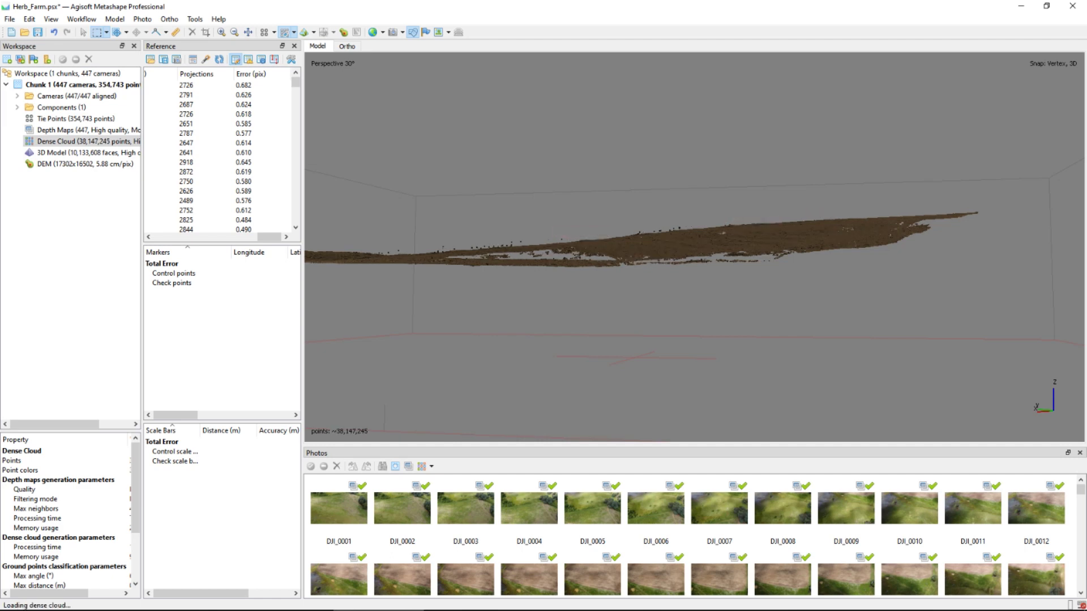
Delete the small clusters of stray points sticking up along the sloping terrain's upper edge in the side profile.
middle_drag(566, 263, 605, 274)
drag(503, 235, 625, 250)
key(Delete)
middle_drag(625, 252, 633, 244)
drag(418, 222, 602, 239)
key(Delete)
drag(501, 220, 596, 240)
key(Delete)
View the ground cloud edge-on from other sides and delete the remaining isolated points above the surface.
middle_drag(597, 240, 680, 241)
drag(817, 211, 844, 236)
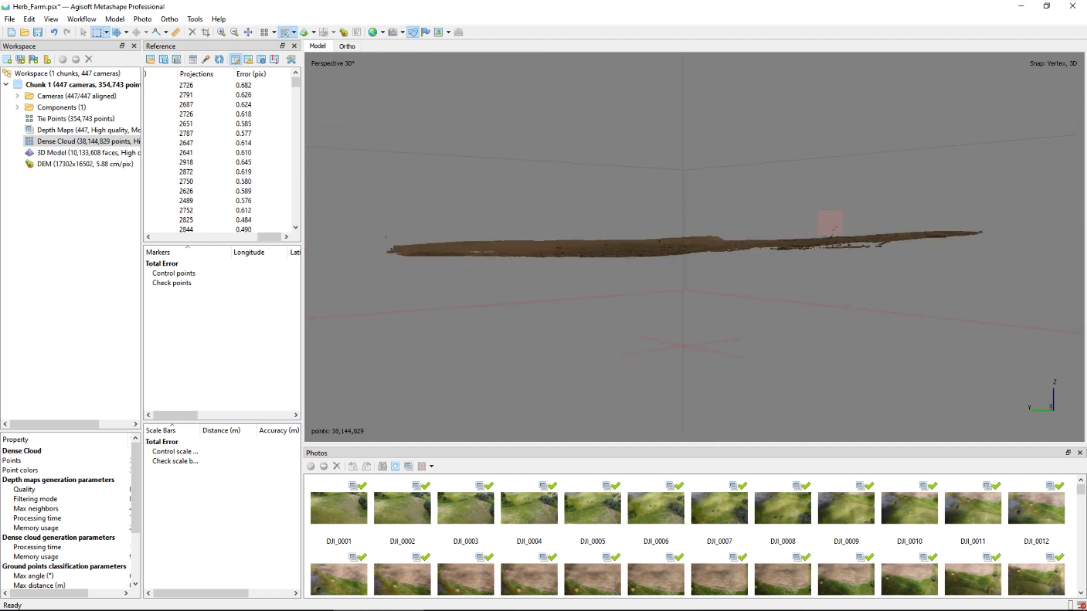
key(Delete)
middle_drag(838, 235, 804, 272)
drag(617, 225, 643, 237)
middle_drag(643, 238, 741, 249)
key(Delete)
Save the project and rebuild the DEM from the cleaned dense cloud's ground class.
click(82, 20)
click(38, 32)
click(82, 19)
click(100, 125)
click(622, 327)
click(519, 383)
click(520, 443)
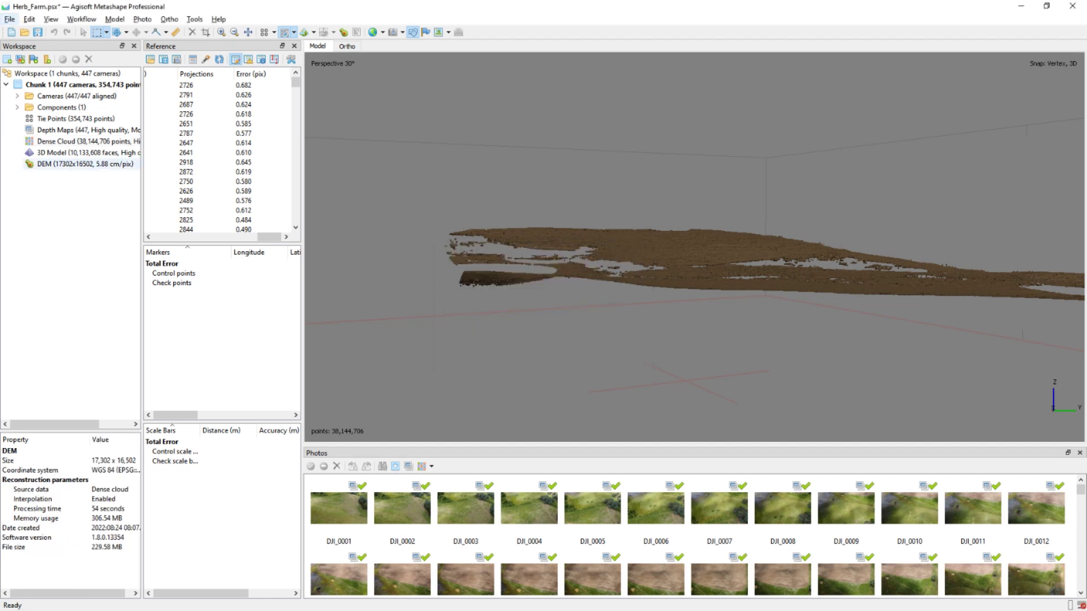
Display the rebuilt DEM and generate contours from it between 1362.69 m and 1392.31 m at a 1 m interval, processing locally.
double_click(85, 163)
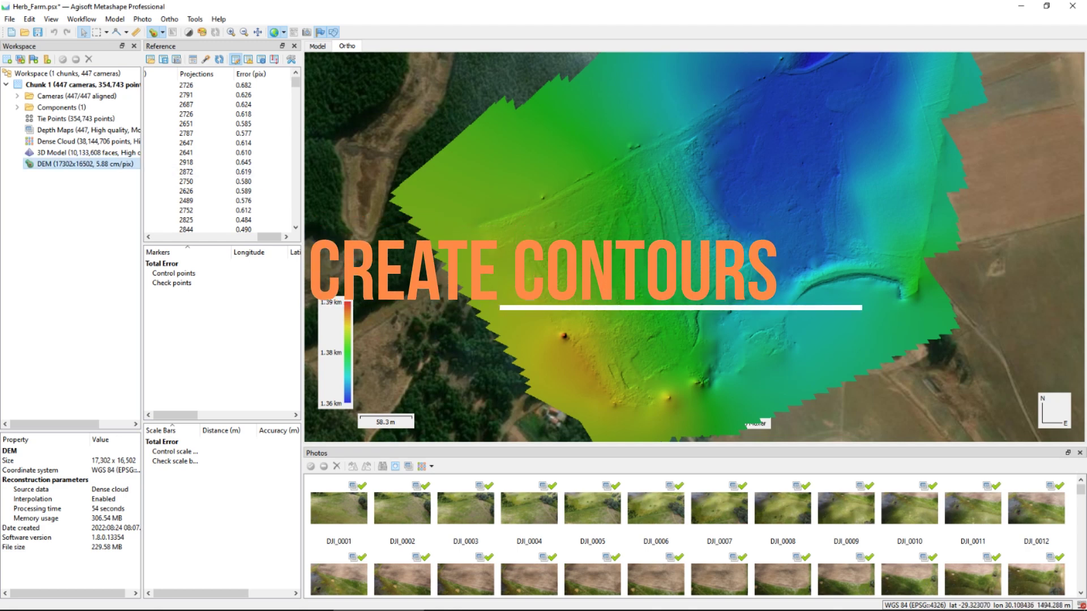
right_click(84, 164)
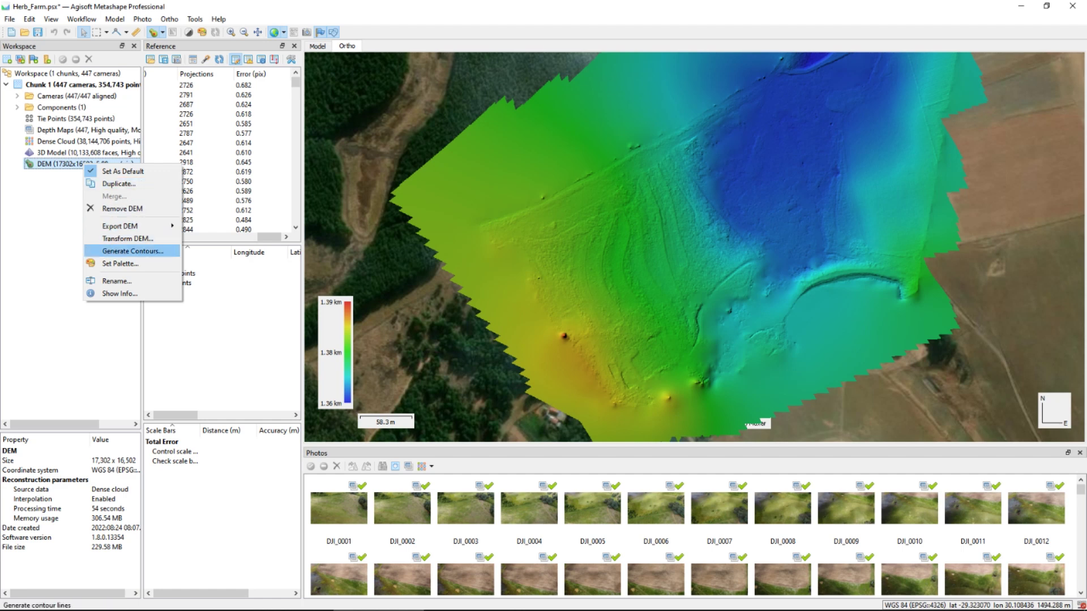
click(132, 251)
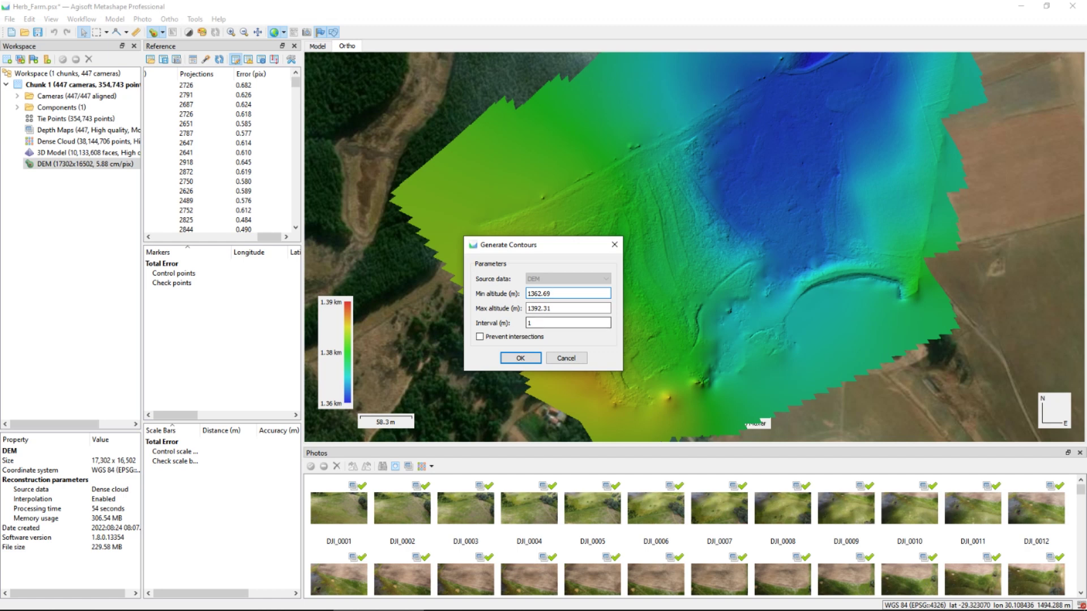
key(Return)
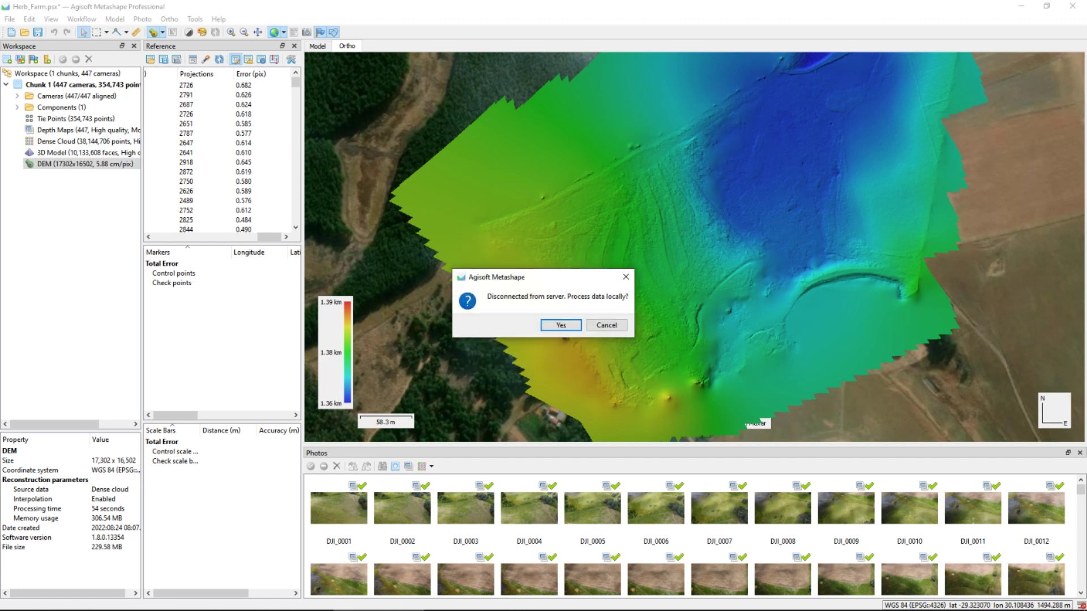
key(Return)
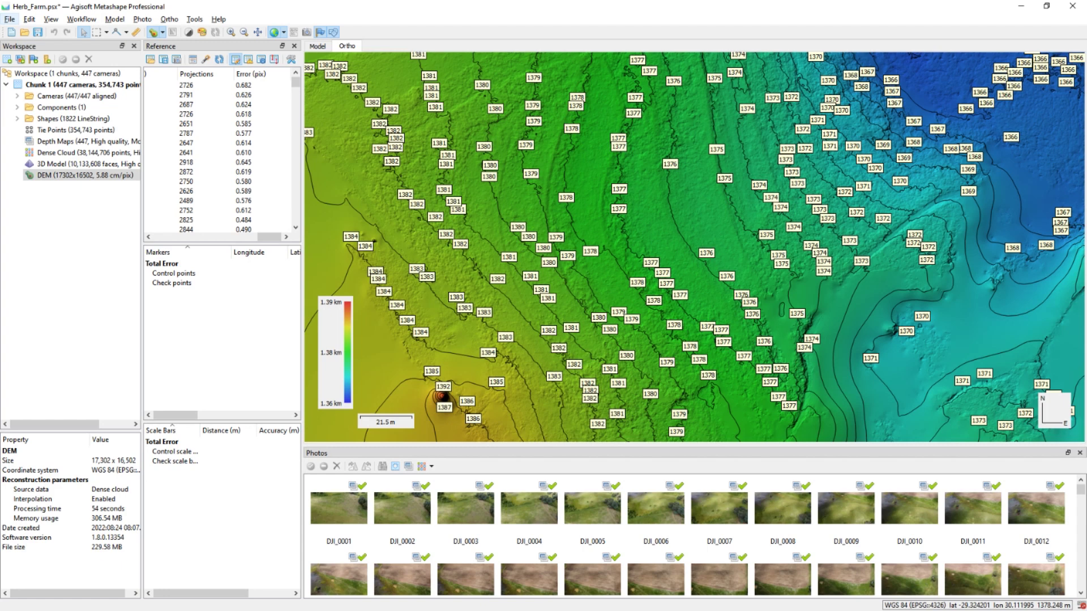
Check the contour lines over the DEM at close and wider range, and save the project.
scroll(633, 290, up, 3)
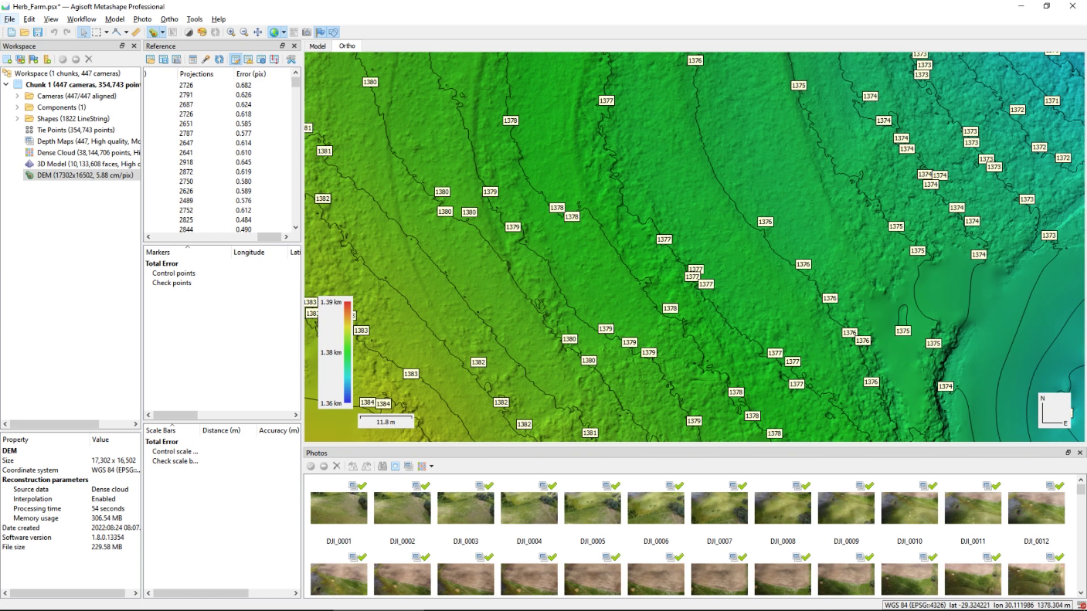
scroll(575, 305, down, 3)
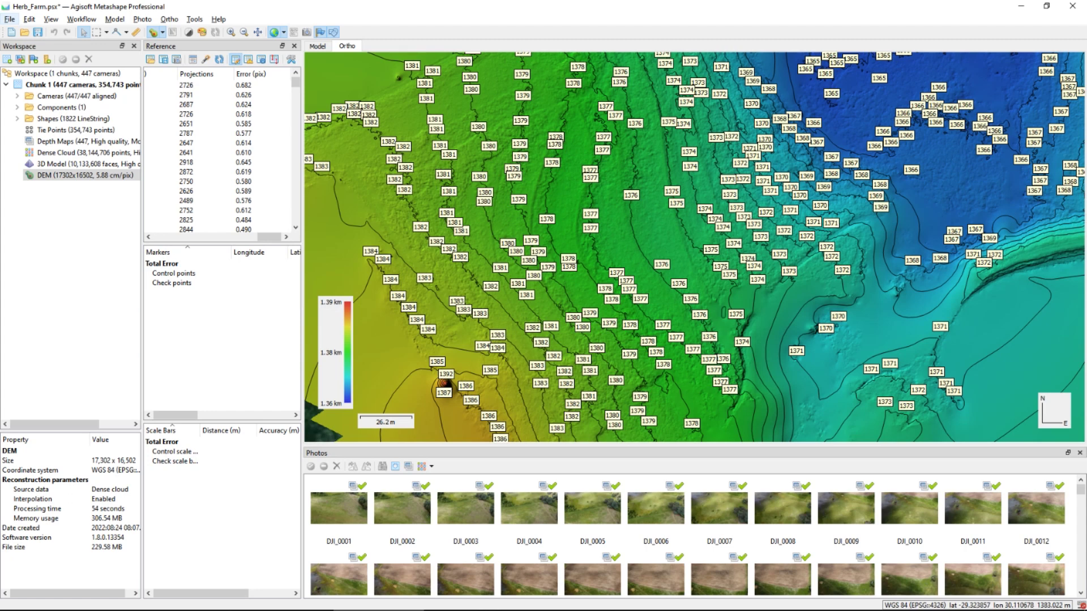
click(37, 32)
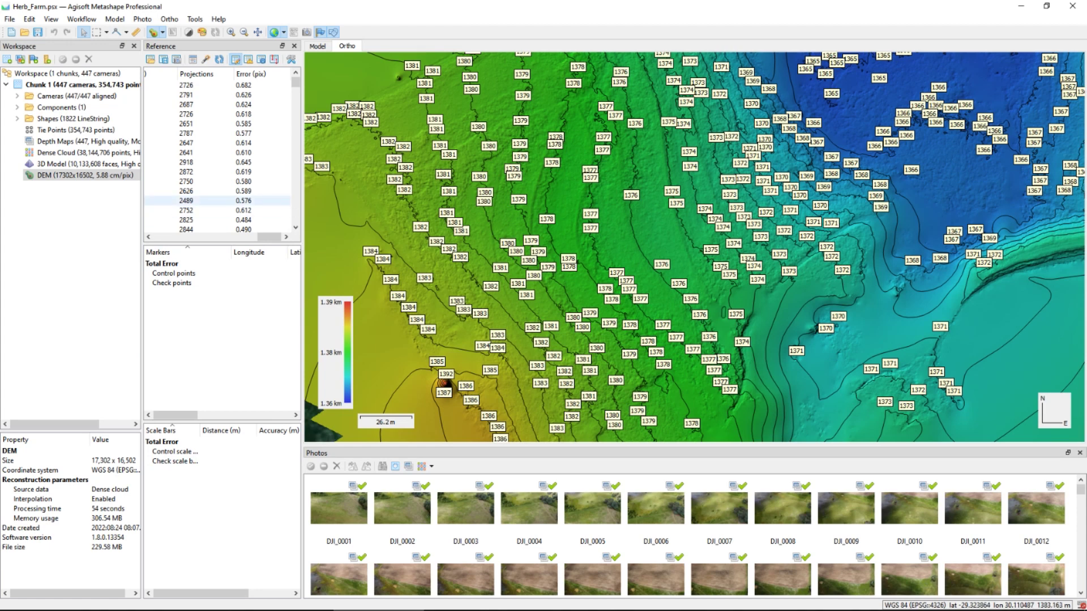
Build an orthomosaic in geographic projection with DEM as surface, Mosaic blending and hole filling enabled, processing locally.
click(82, 19)
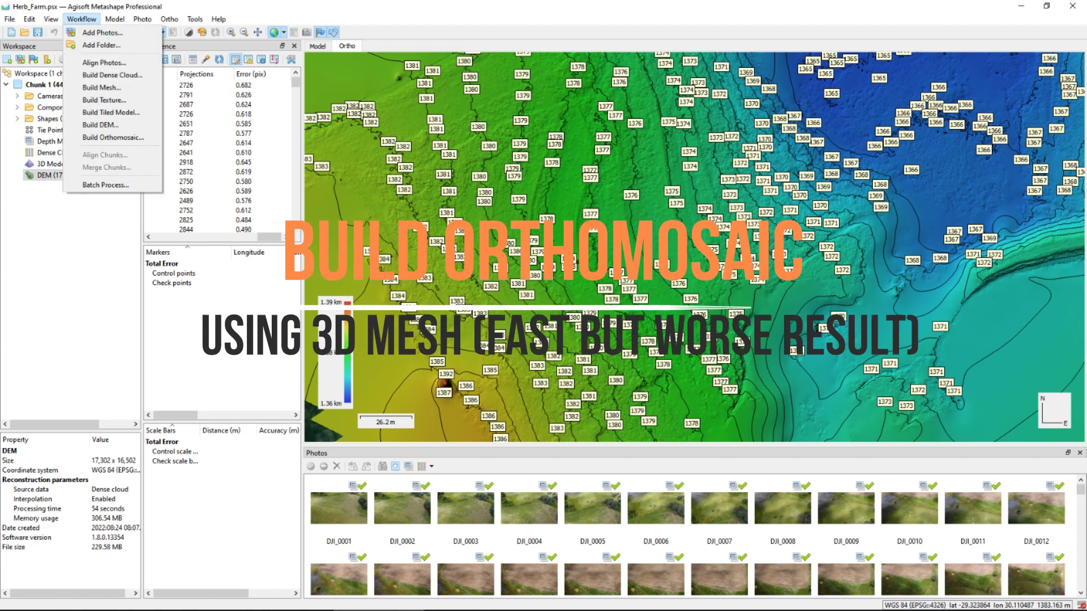
click(112, 137)
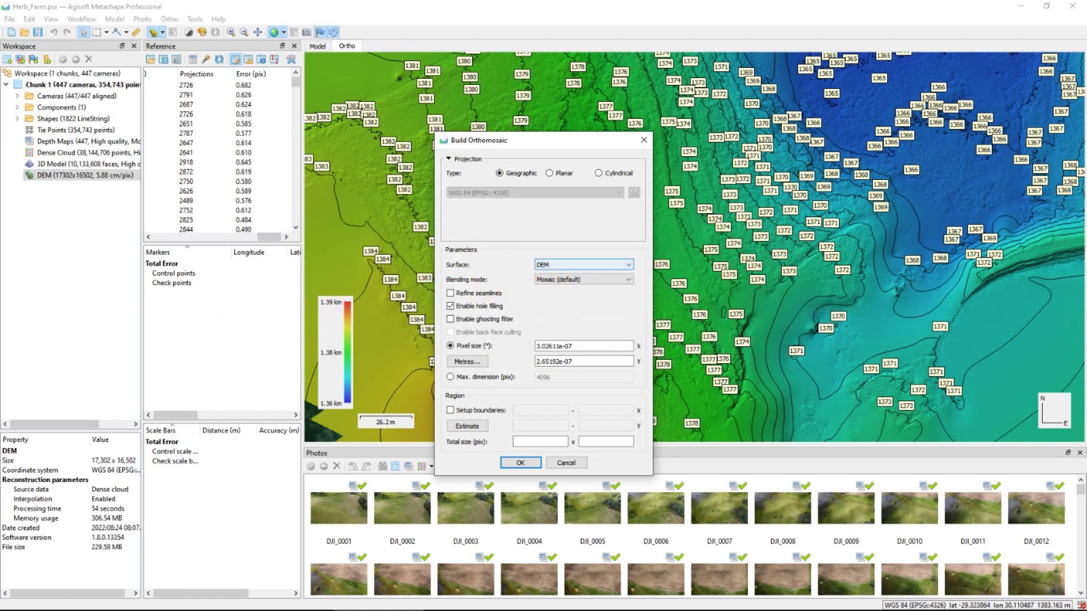
click(583, 264)
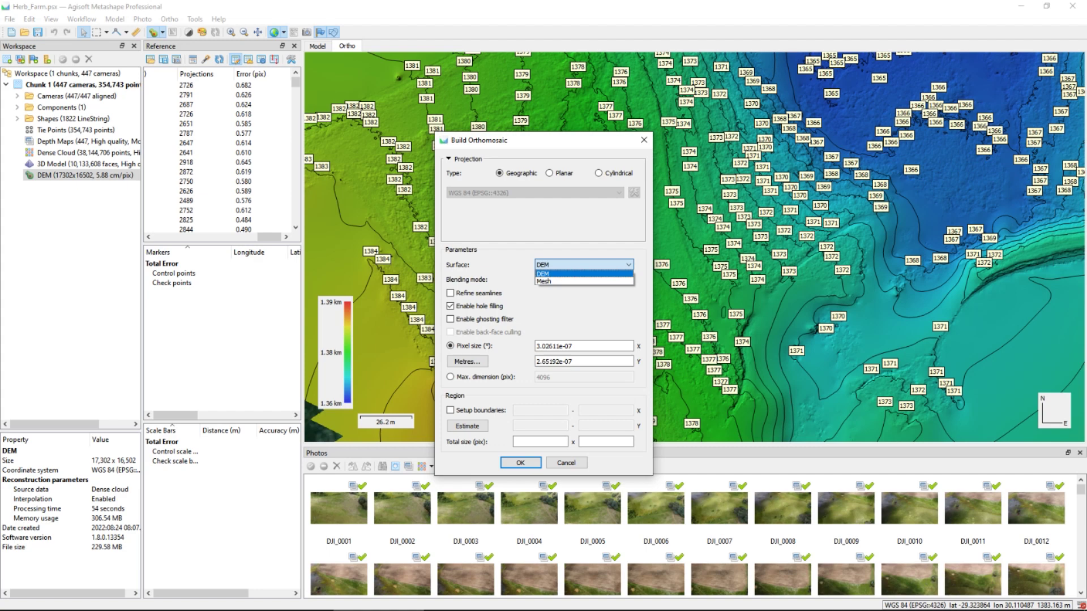
key(Return)
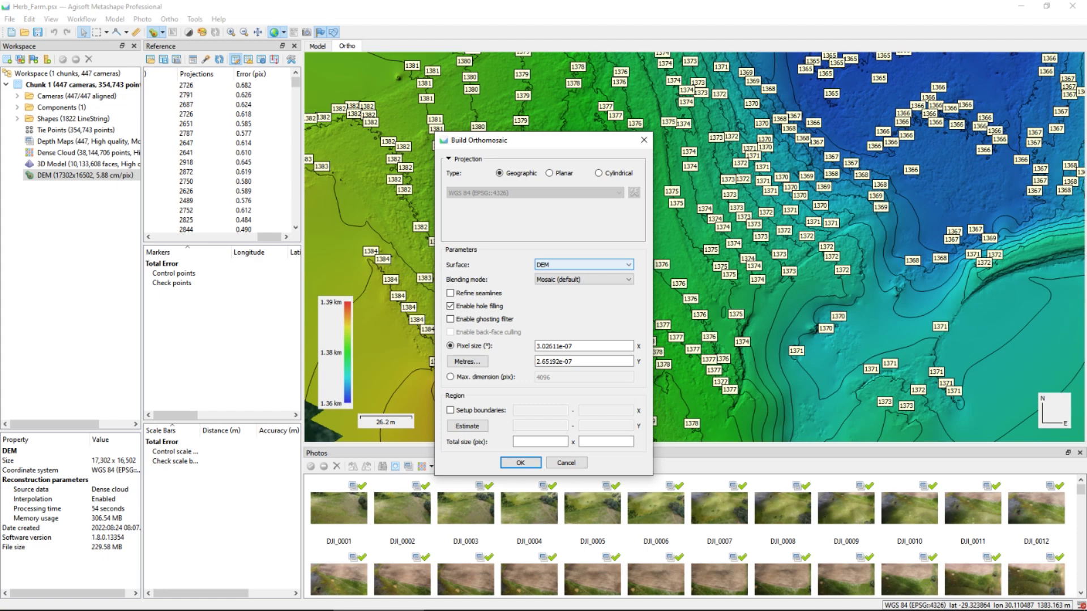
key(Return)
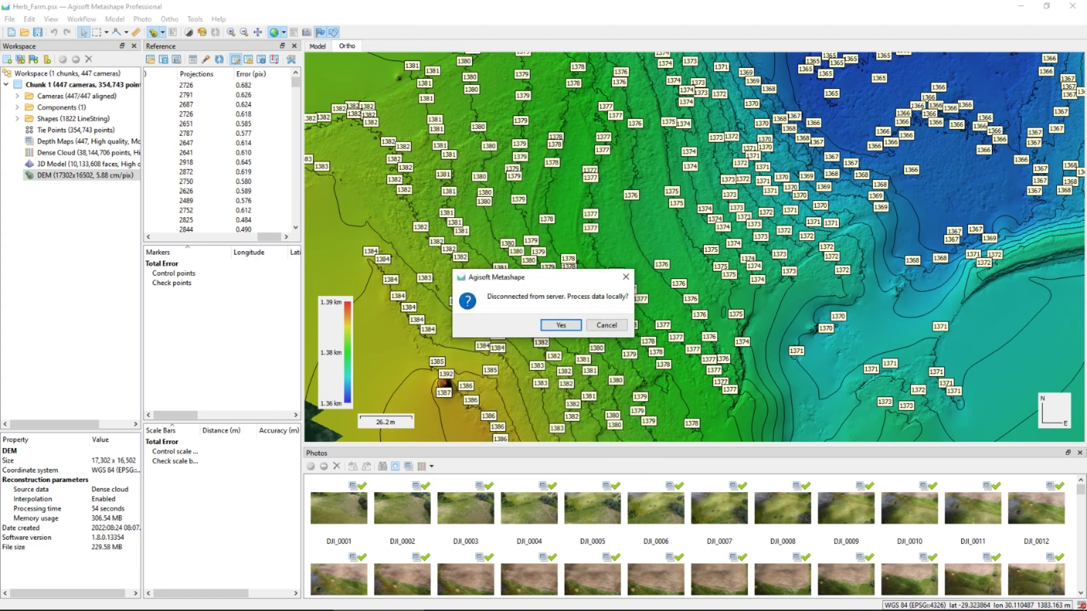
key(Return)
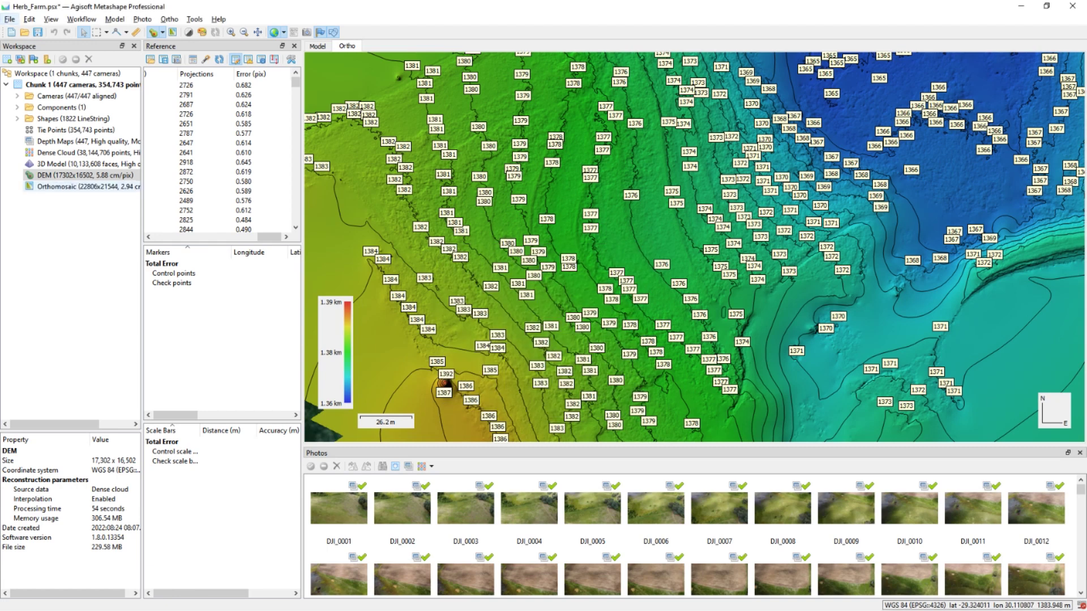
Display the new orthomosaic and hide the contour shapes over it.
double_click(85, 187)
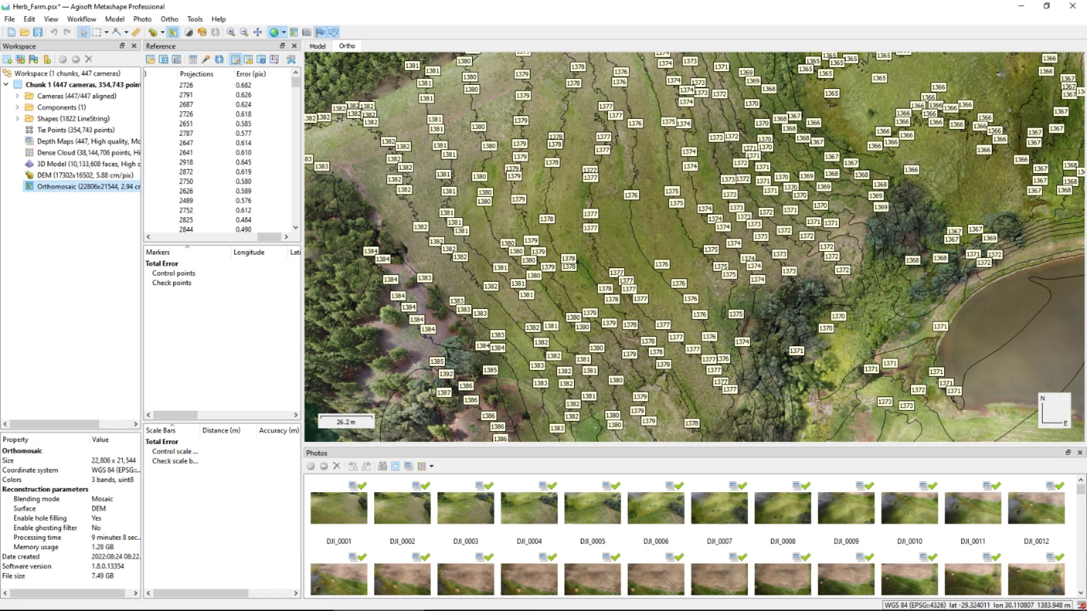
click(333, 32)
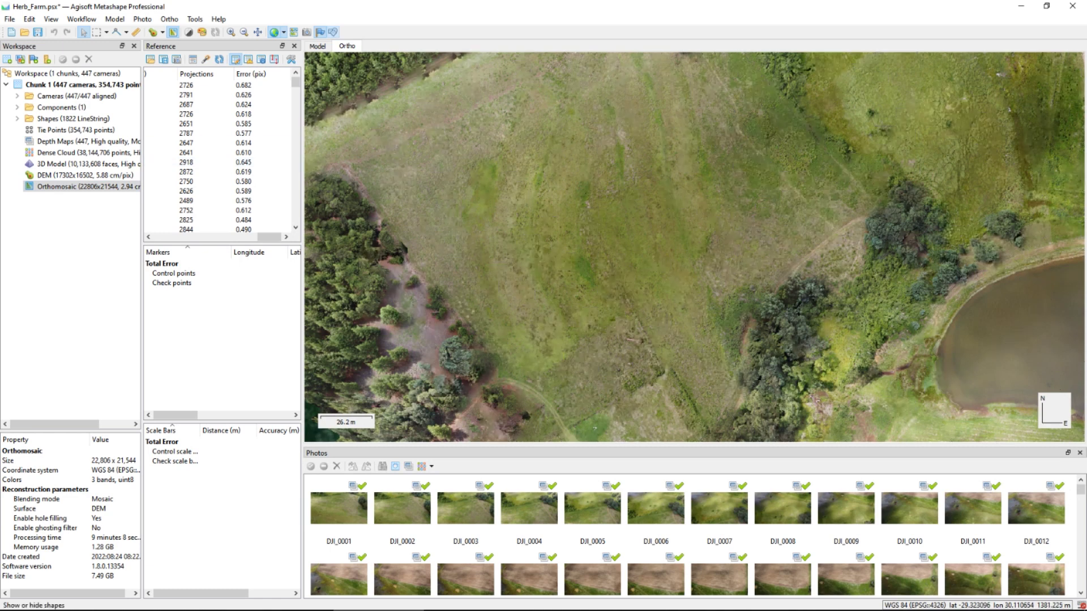
scroll(644, 268, down, 5)
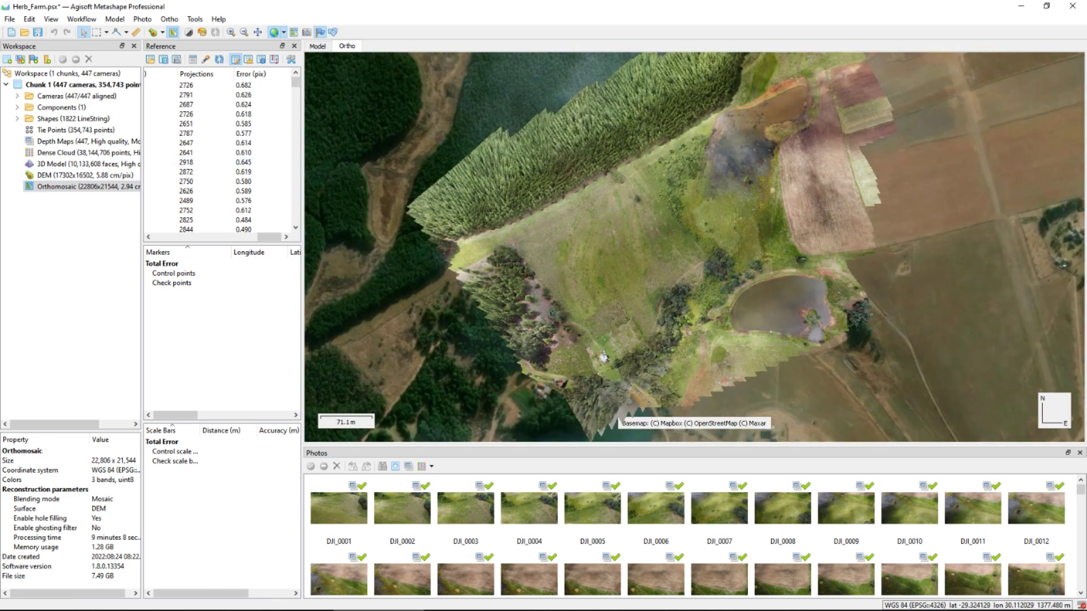
mouse_move(719, 315)
mouse_down()
mouse_move(629, 317)
mouse_move(714, 301)
mouse_up()
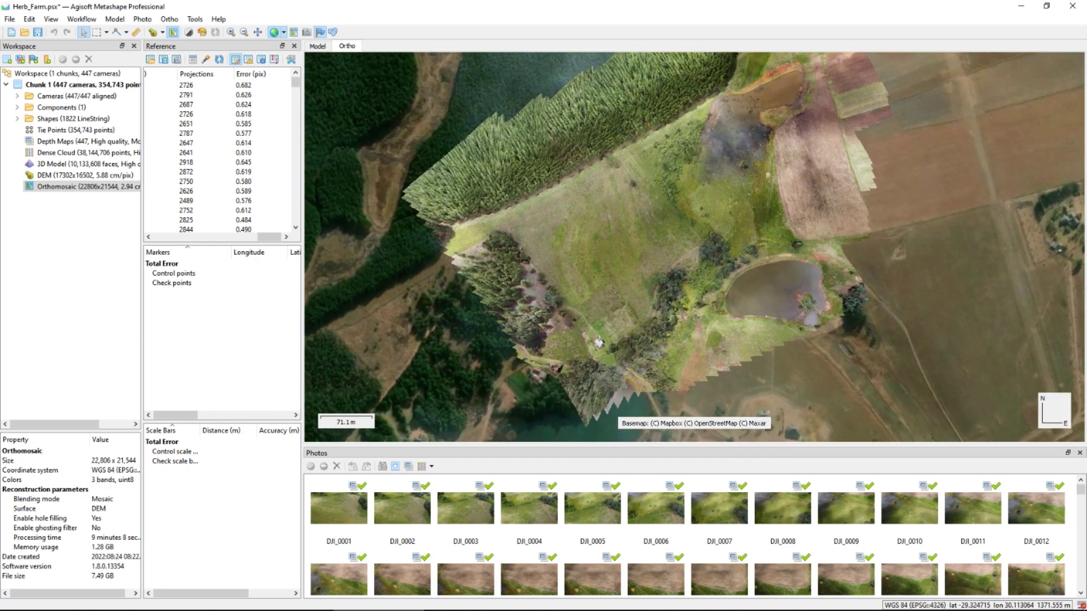
Examine the orthomosaic's detail and overall quality around the house, the bushes, the burnt wetland and the ploughed field.
scroll(600, 372, up, 5)
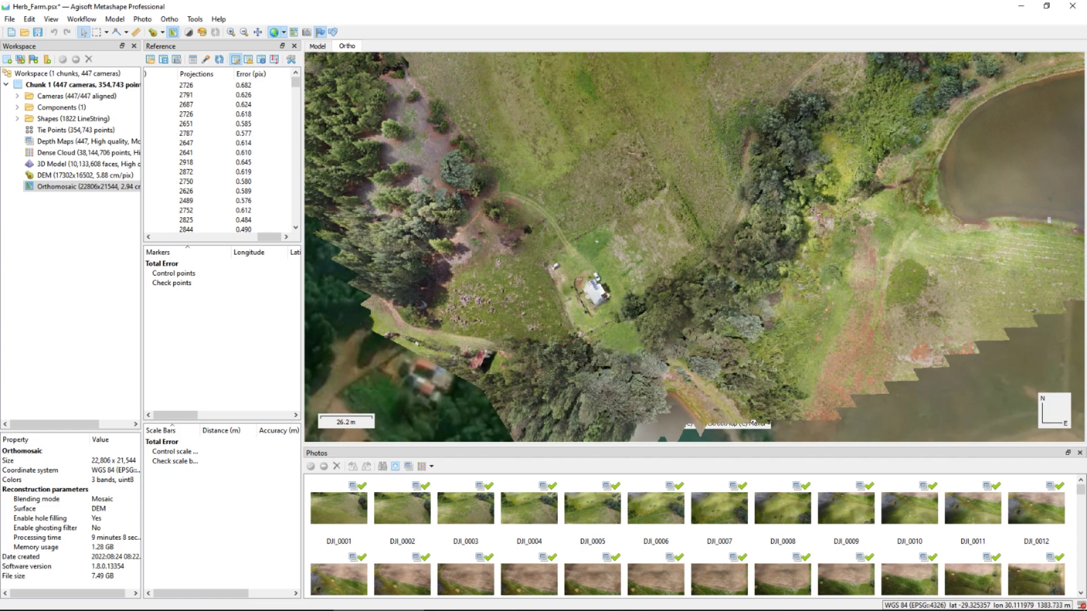
scroll(593, 293, up, 5)
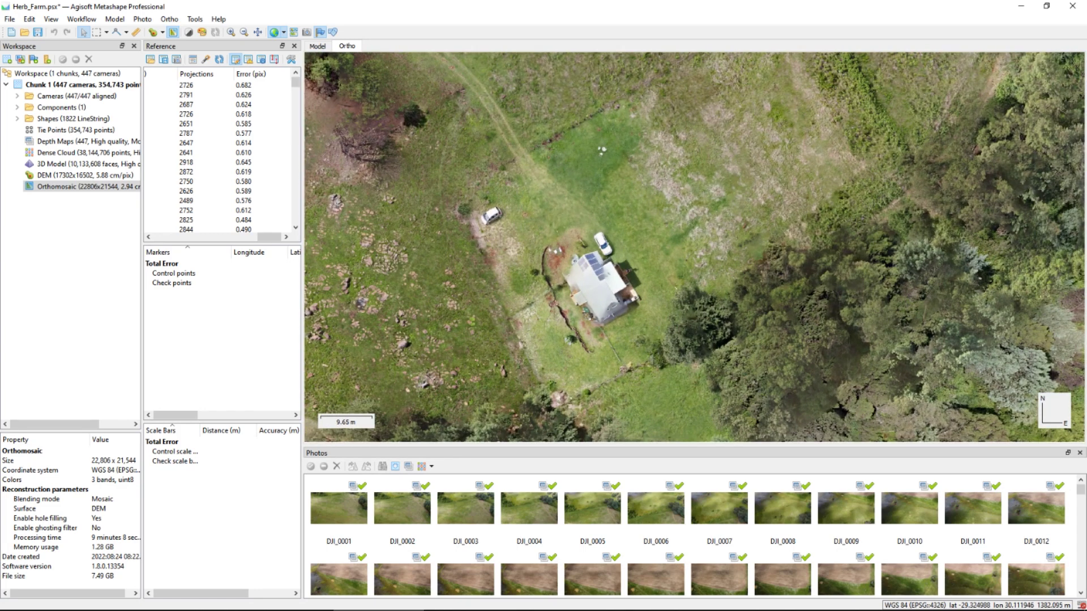
scroll(618, 331, down, 5)
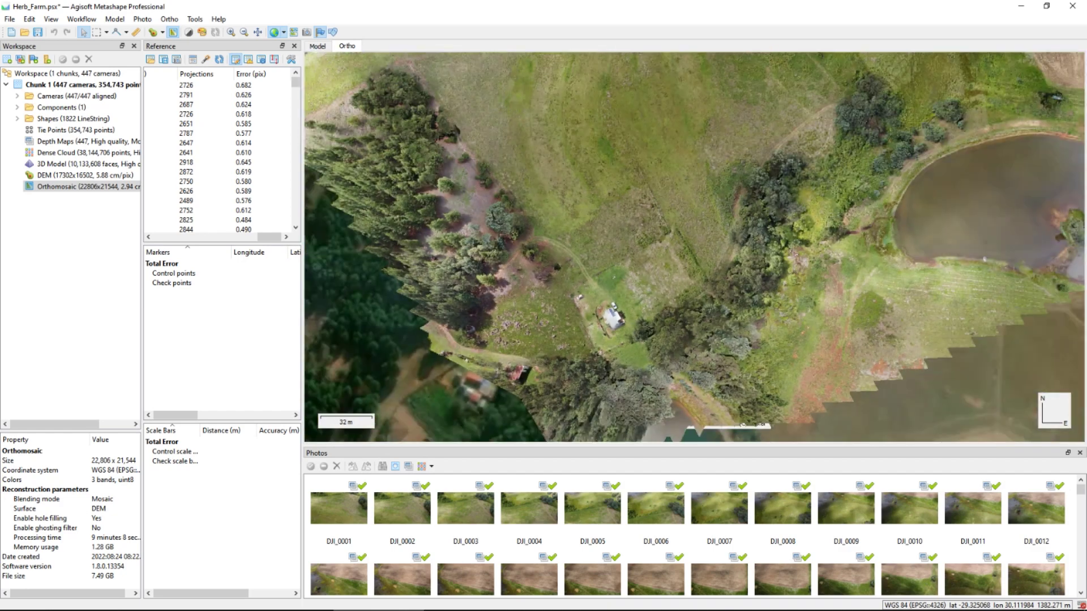
scroll(617, 328, down, 3)
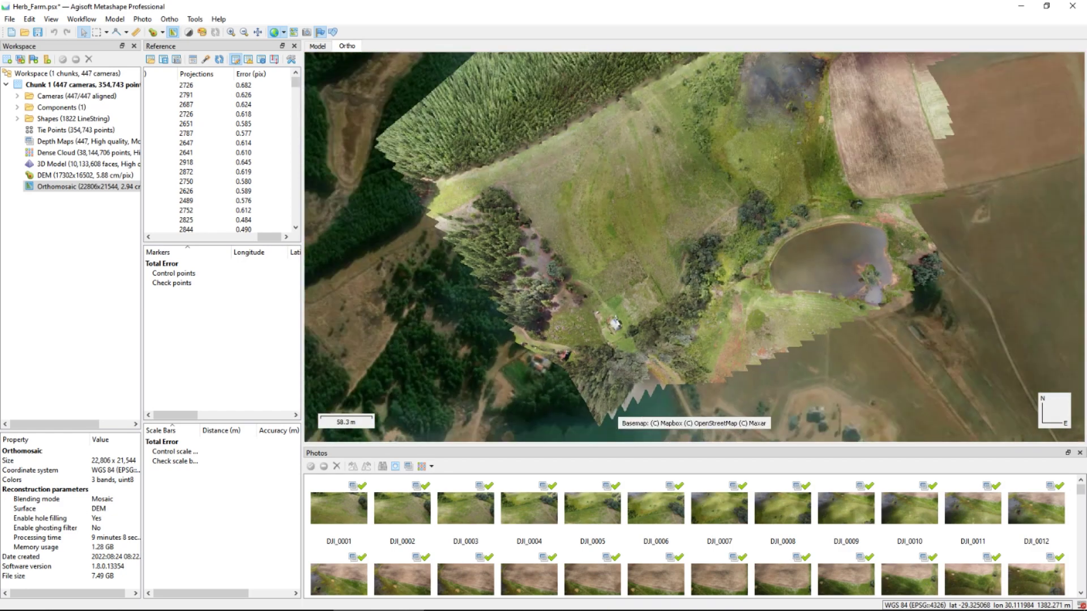
scroll(725, 114, up, 5)
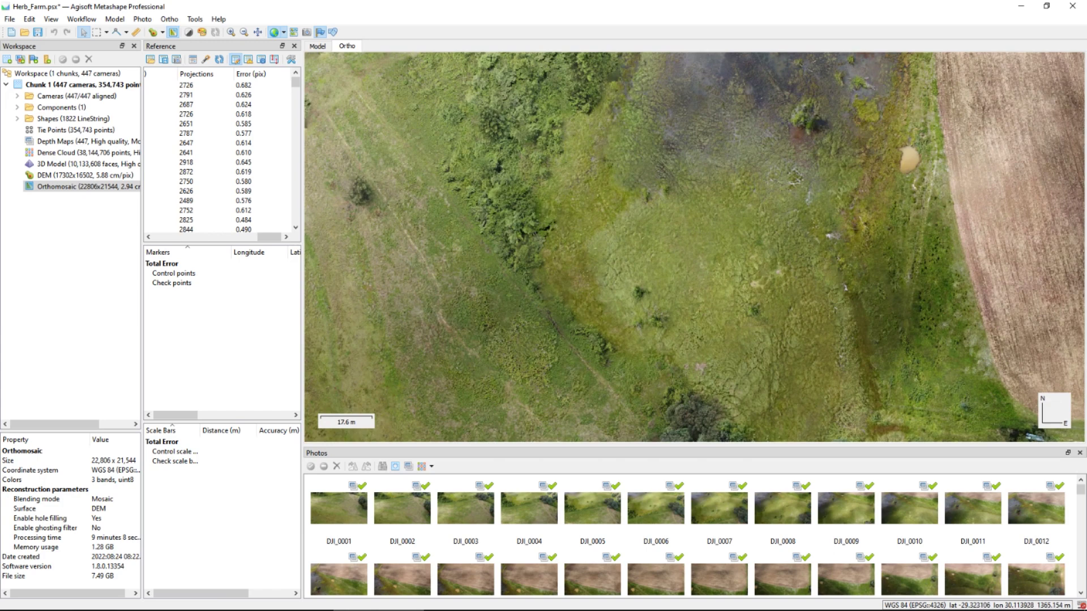
scroll(544, 170, up, 3)
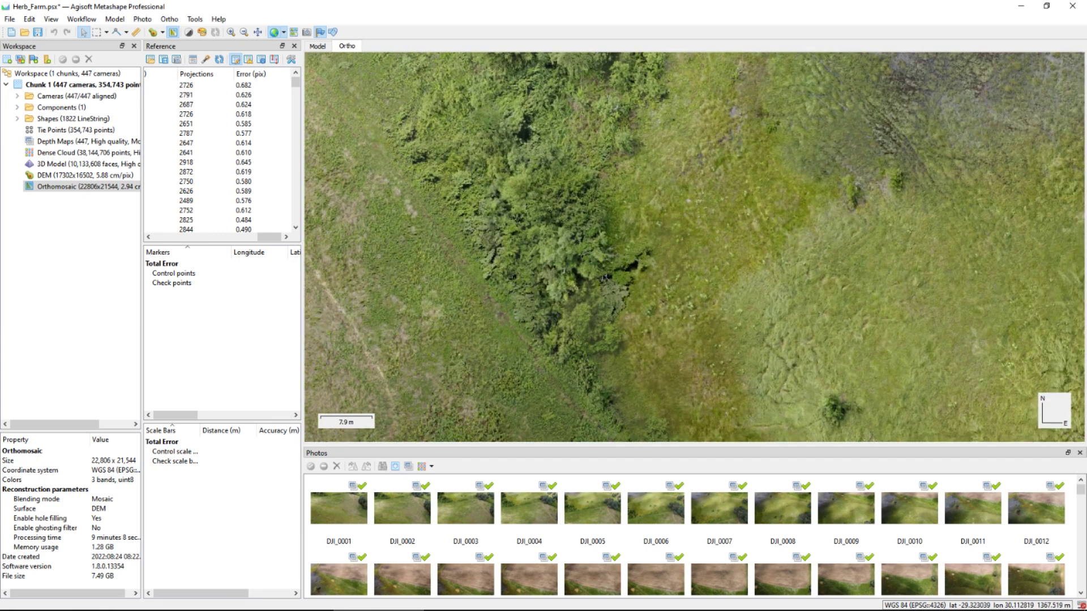
scroll(656, 124, down, 5)
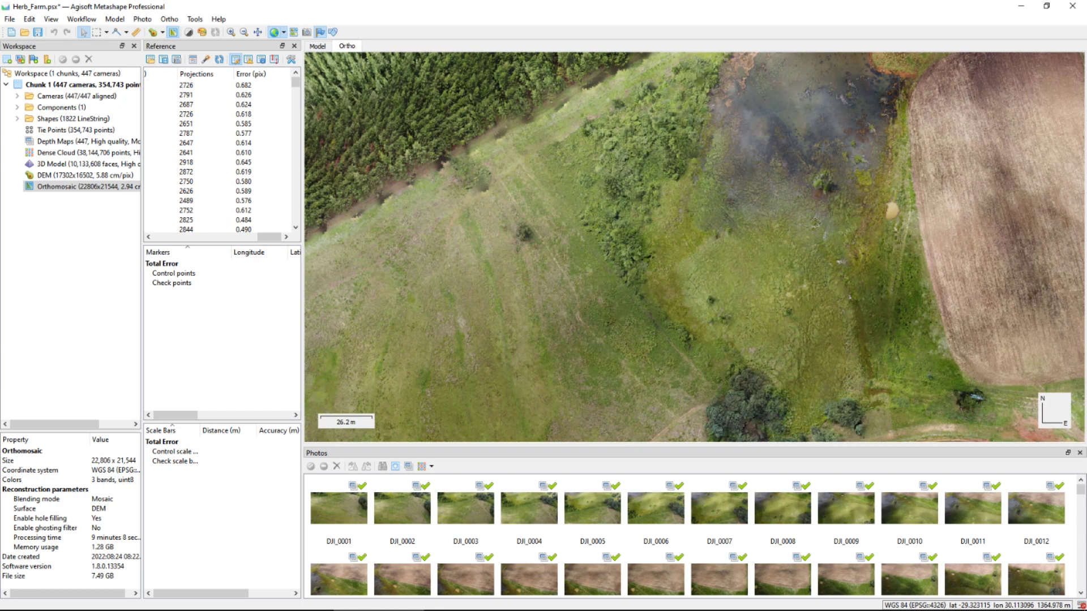
scroll(659, 251, down, 2)
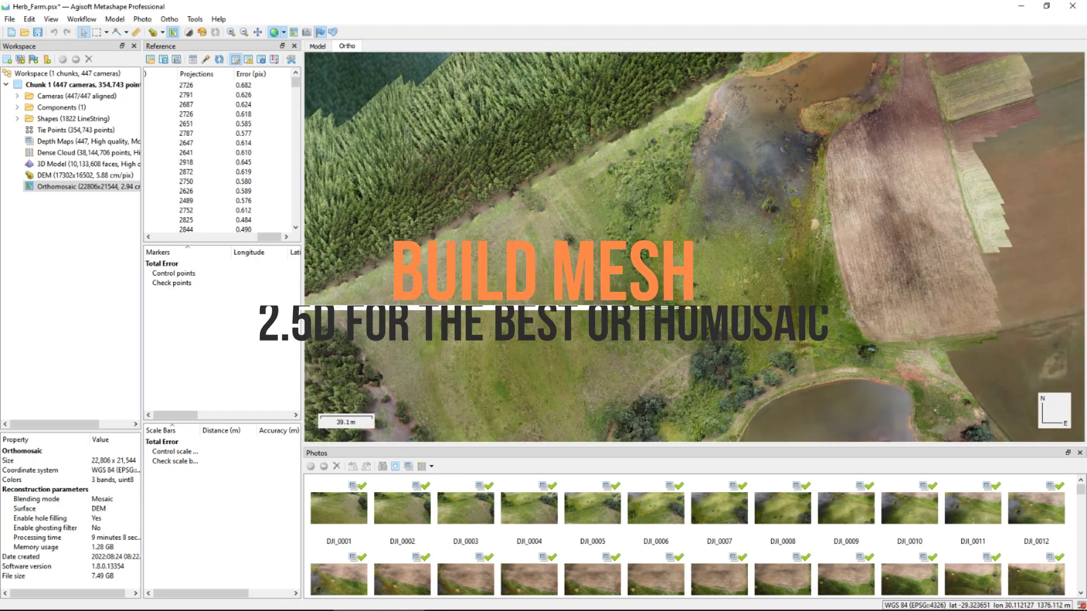
scroll(694, 247, down, 1)
scroll(695, 247, down, 1)
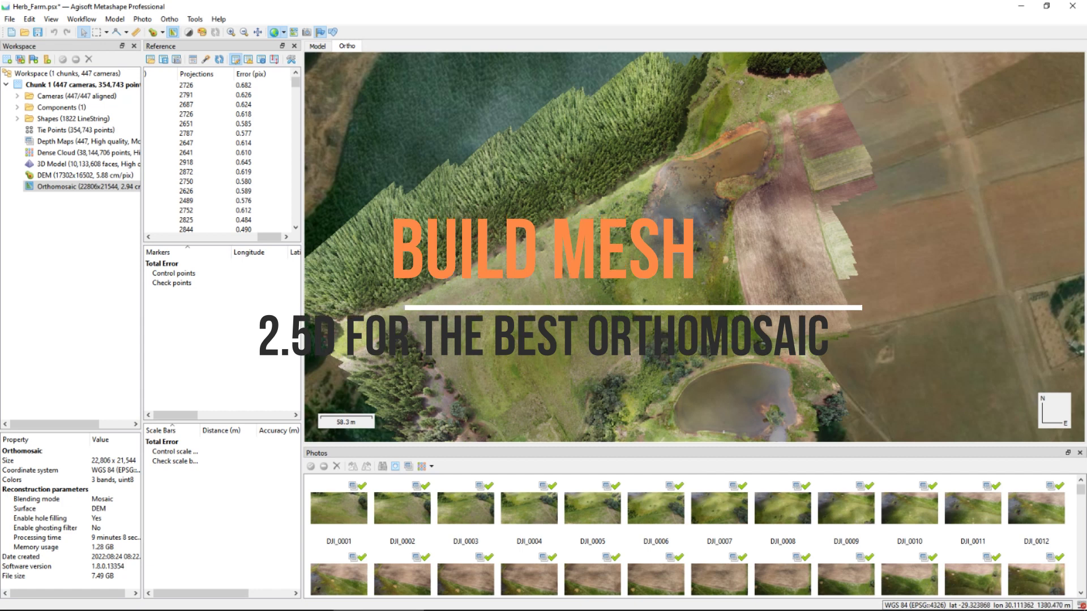
Set up a new mesh build with the dense cloud as source data and Height field (2.5D) as surface type.
click(82, 19)
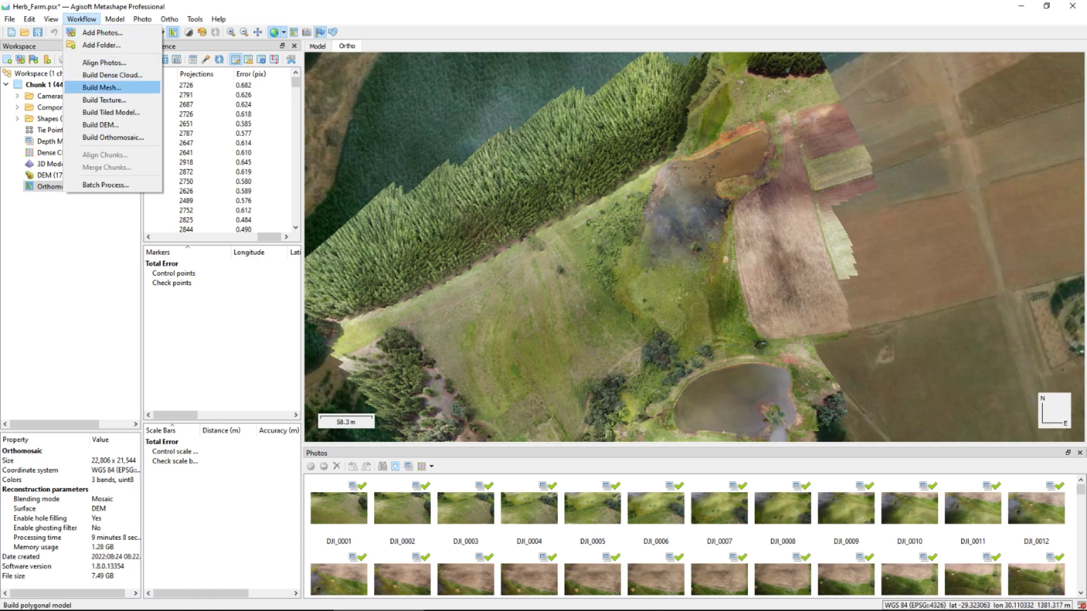
click(102, 87)
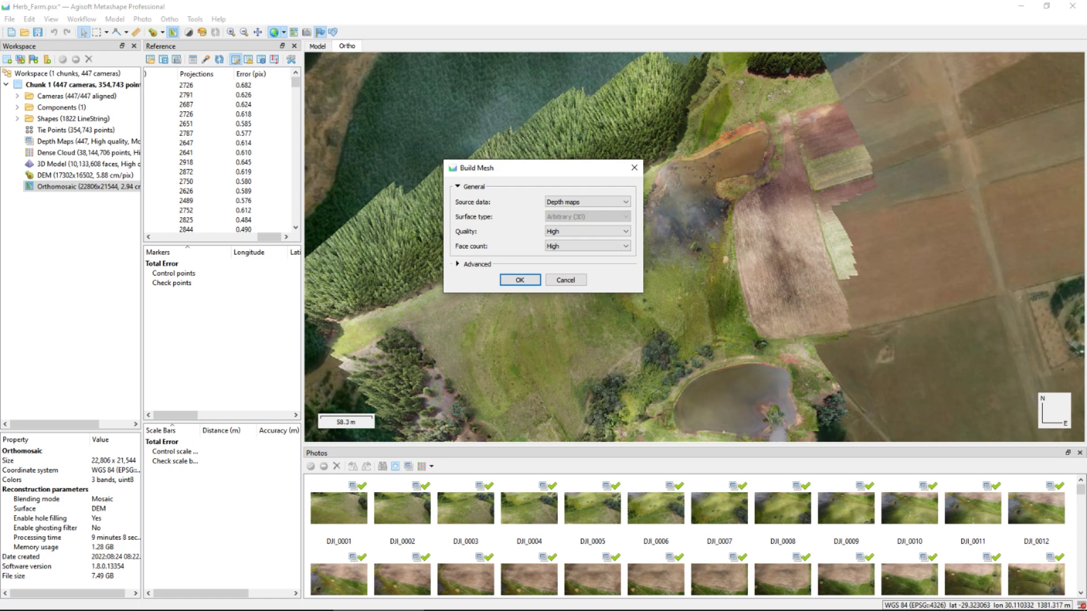
click(586, 202)
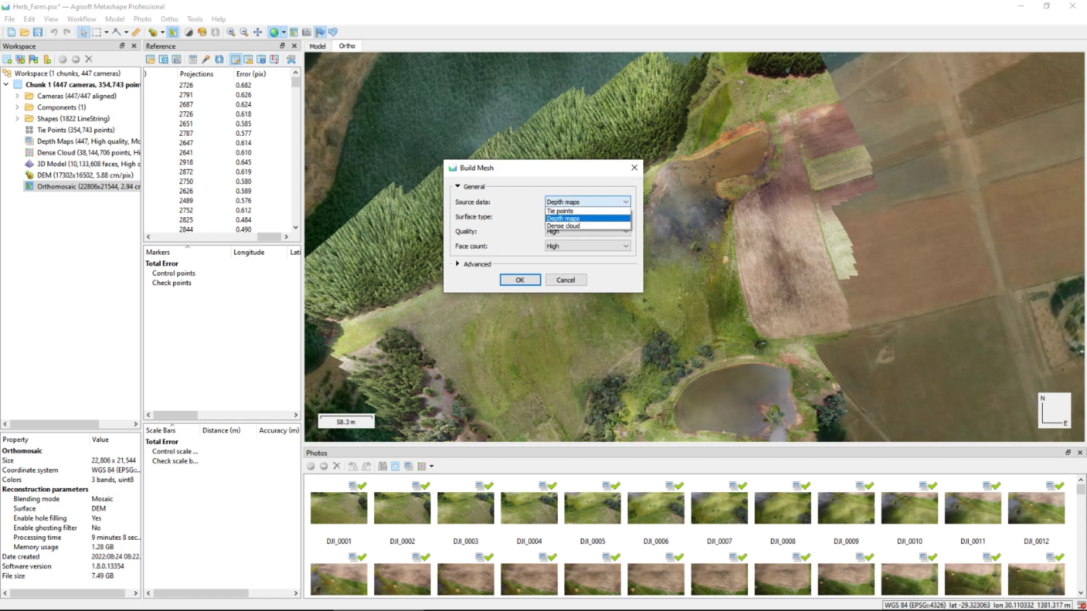
key(Down)
key(Return)
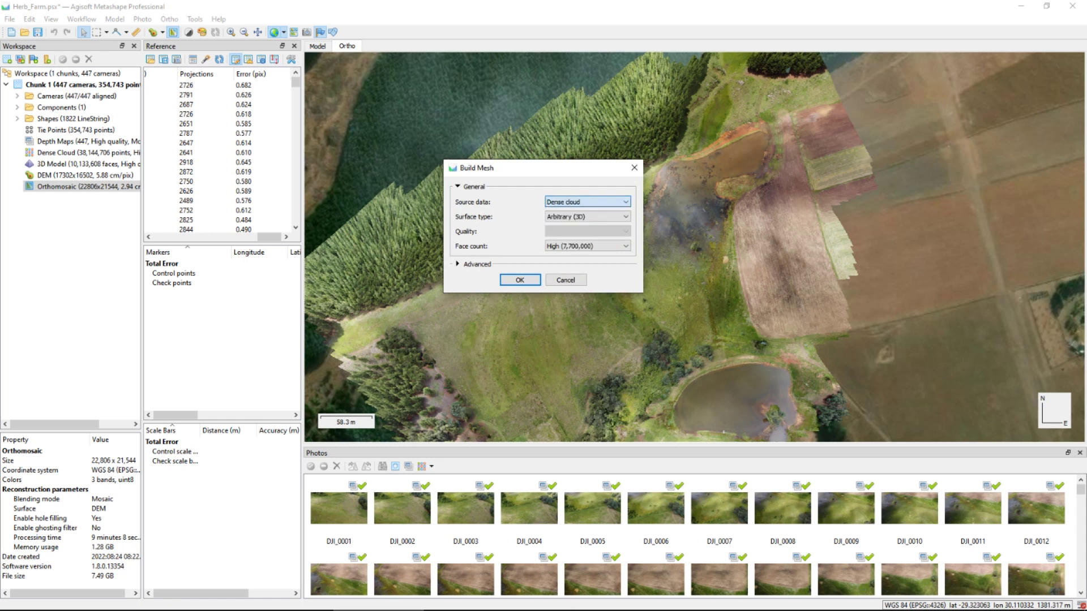
key(Tab)
key(alt+Down)
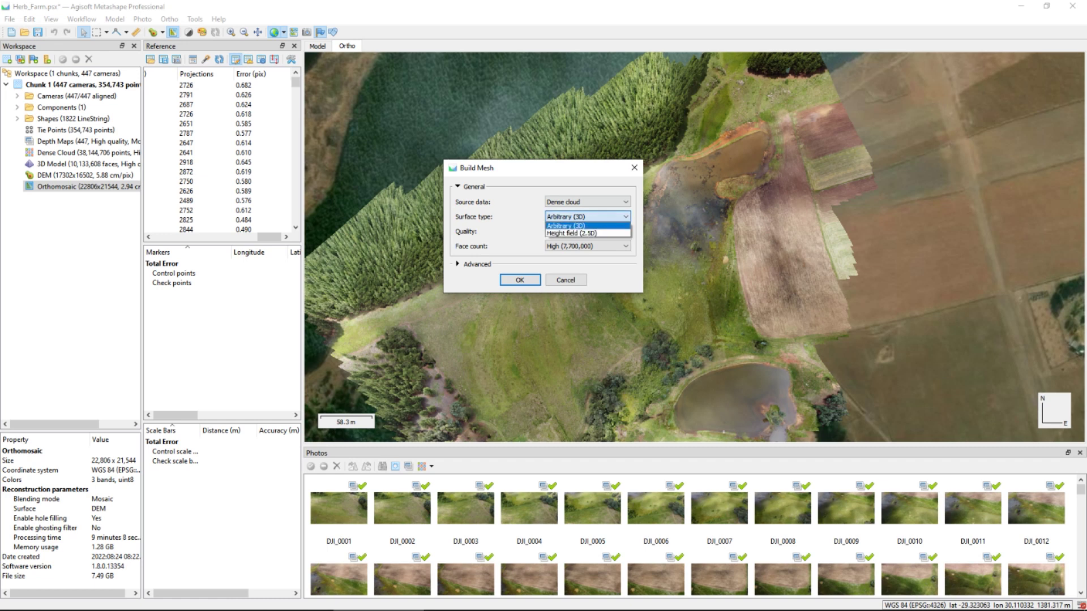
key(Down)
key(Return)
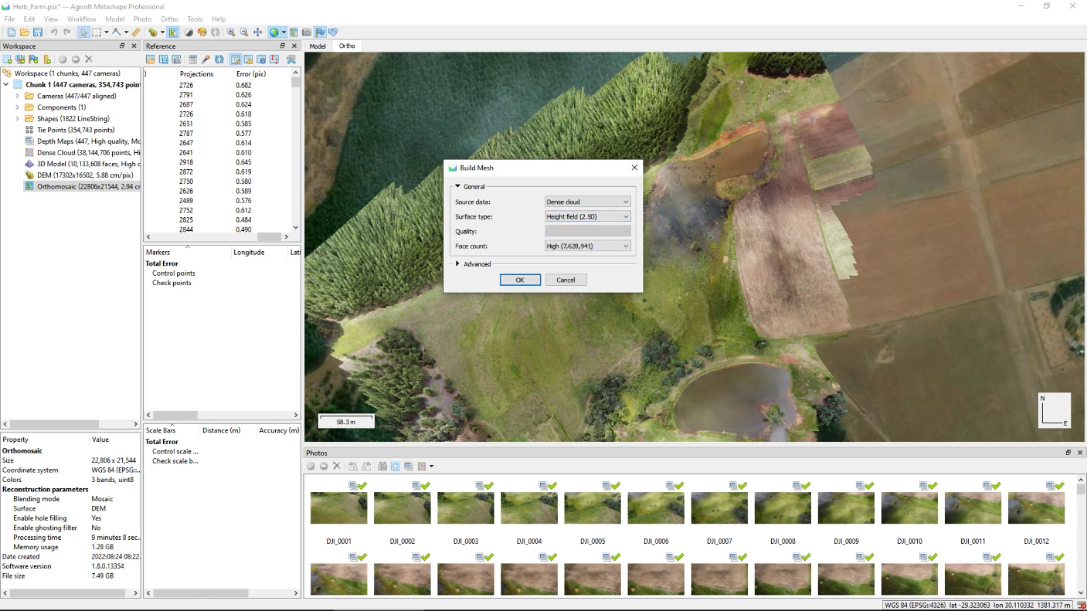
Set the mesh's face count to Medium and build it from all point classes with interpolation enabled, processing locally.
click(458, 265)
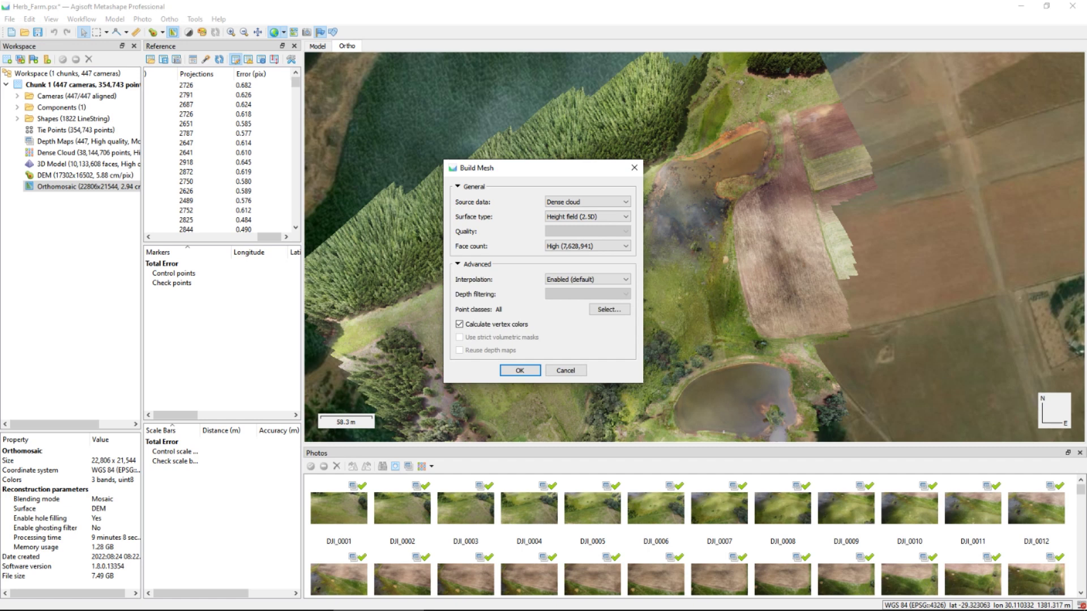
click(587, 245)
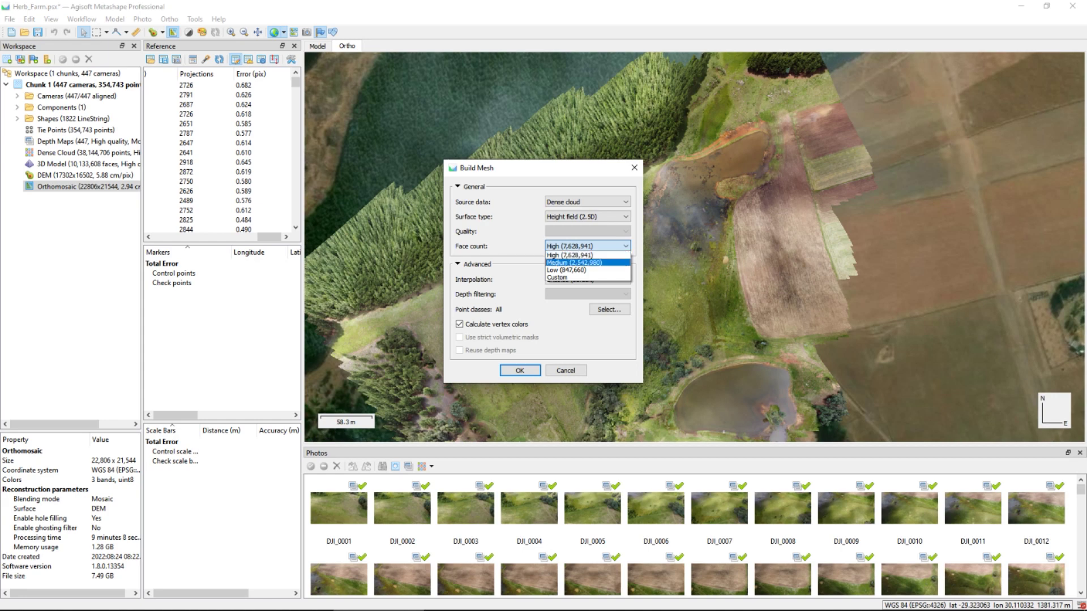
click(587, 262)
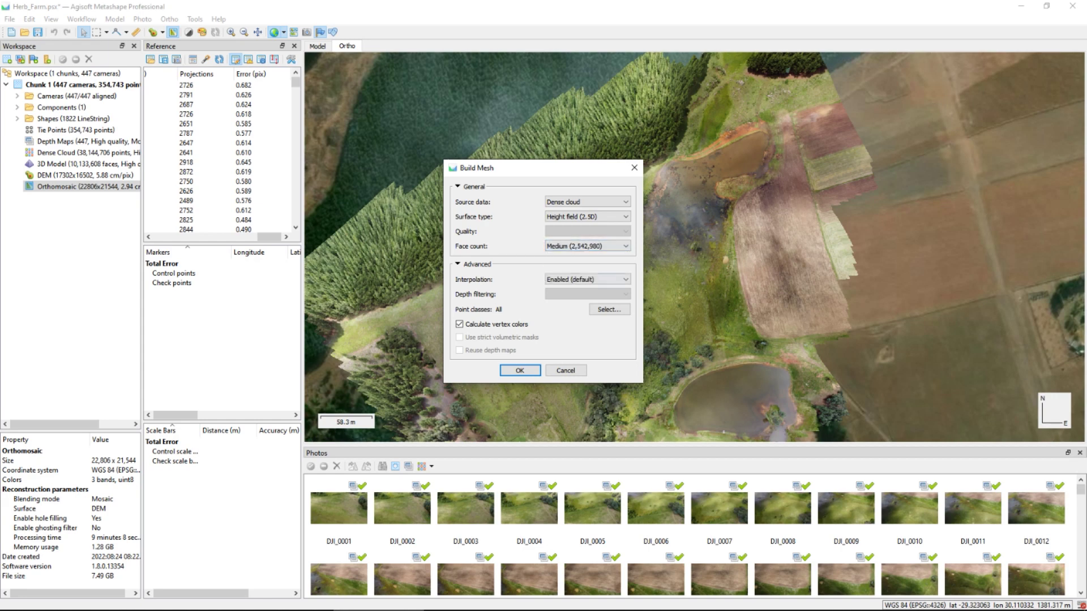
click(520, 370)
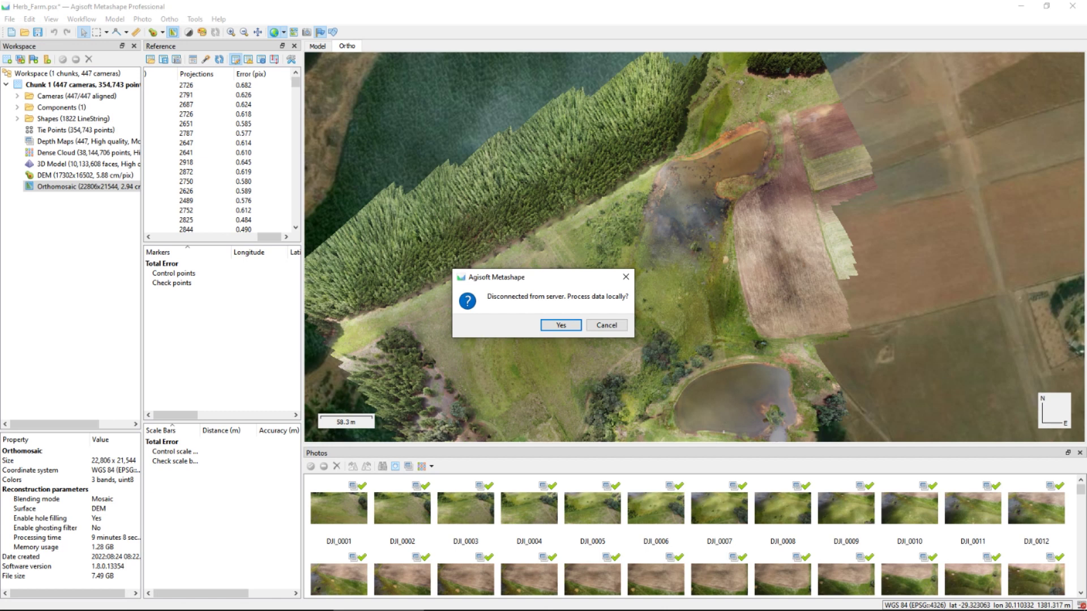
key(Return)
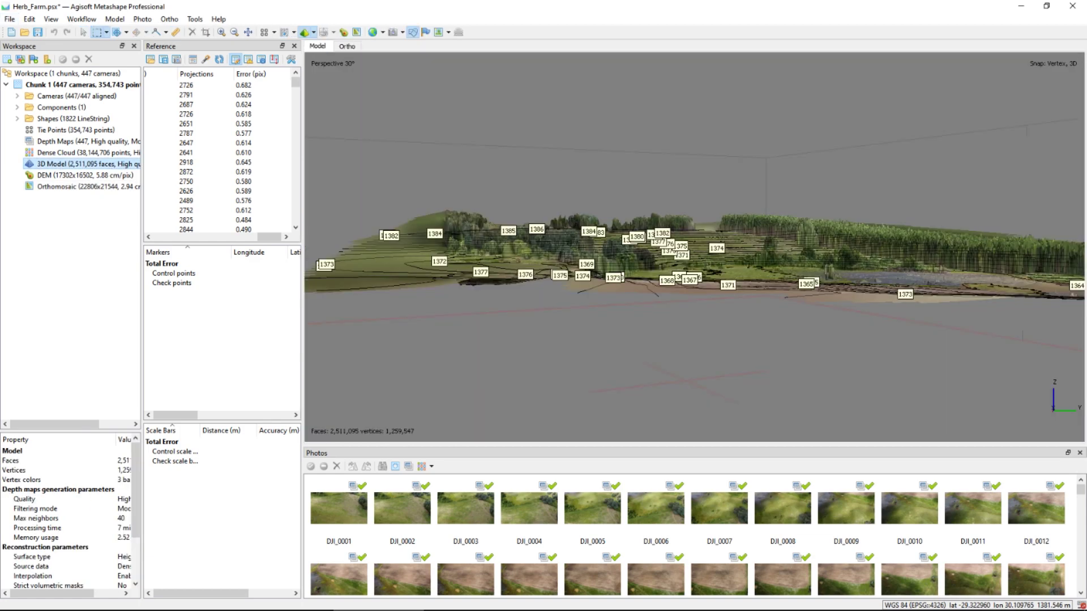
Hide the contour shapes over the model and examine the new 2.5D mesh from above, especially around the house.
click(412, 32)
middle_drag(680, 238, 681, 340)
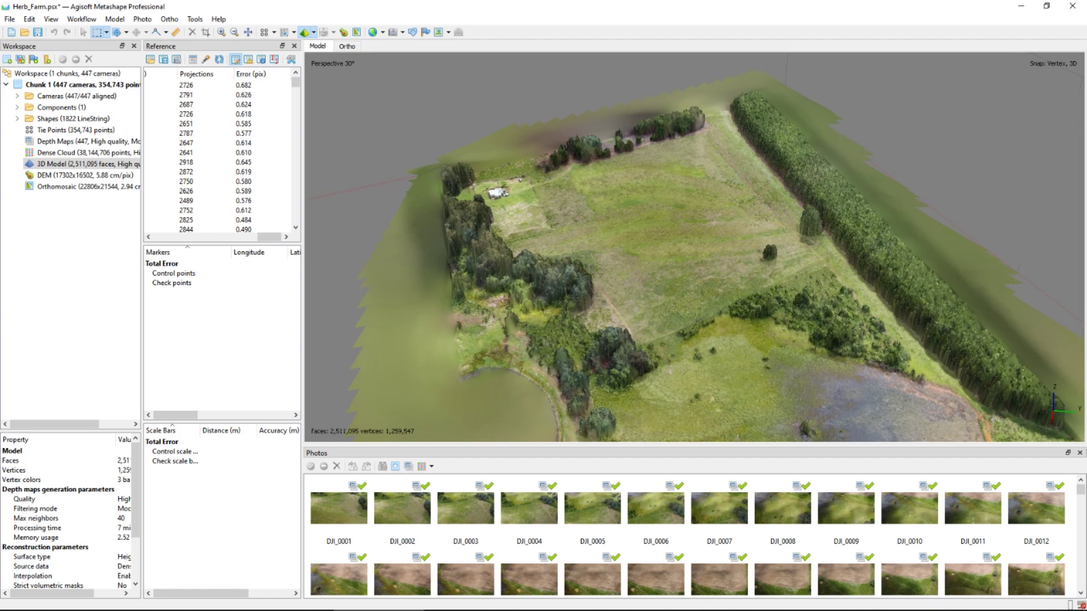
middle_drag(682, 249, 683, 334)
scroll(683, 247, up, 2)
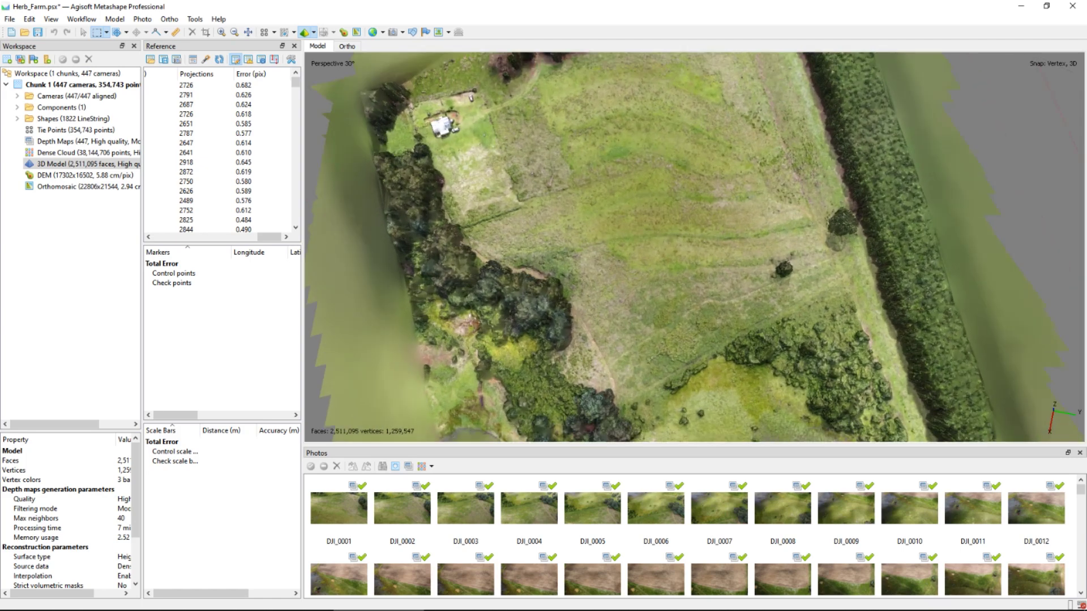
scroll(694, 247, up, 2)
mouse_move(457, 146)
mouse_down()
mouse_move(509, 255)
mouse_move(744, 331)
mouse_up()
click(84, 31)
right_drag(377, 79, 670, 289)
scroll(670, 287, up, 3)
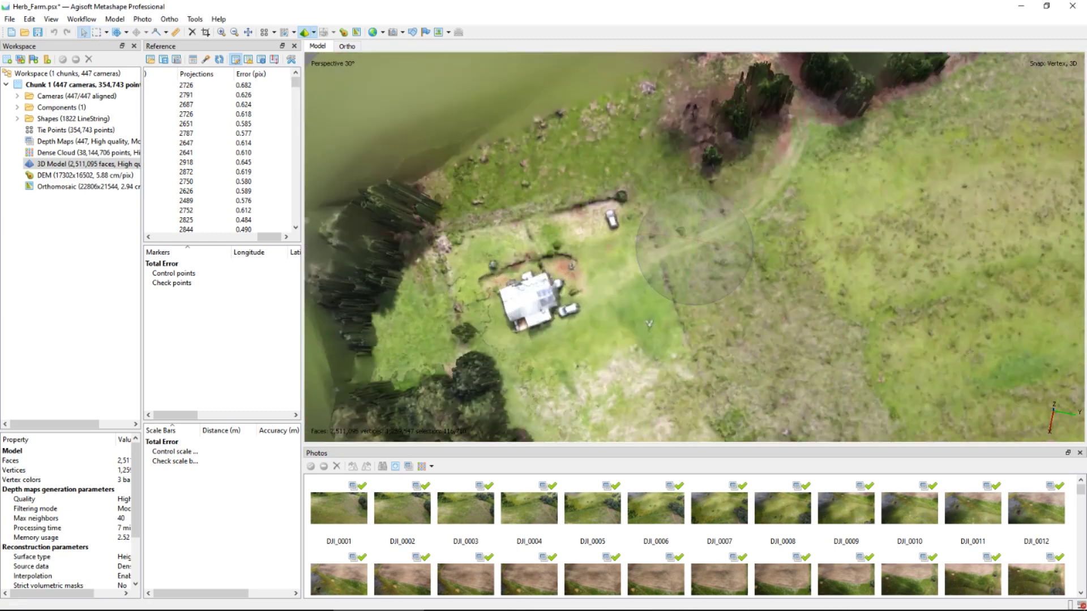
drag(649, 323, 662, 329)
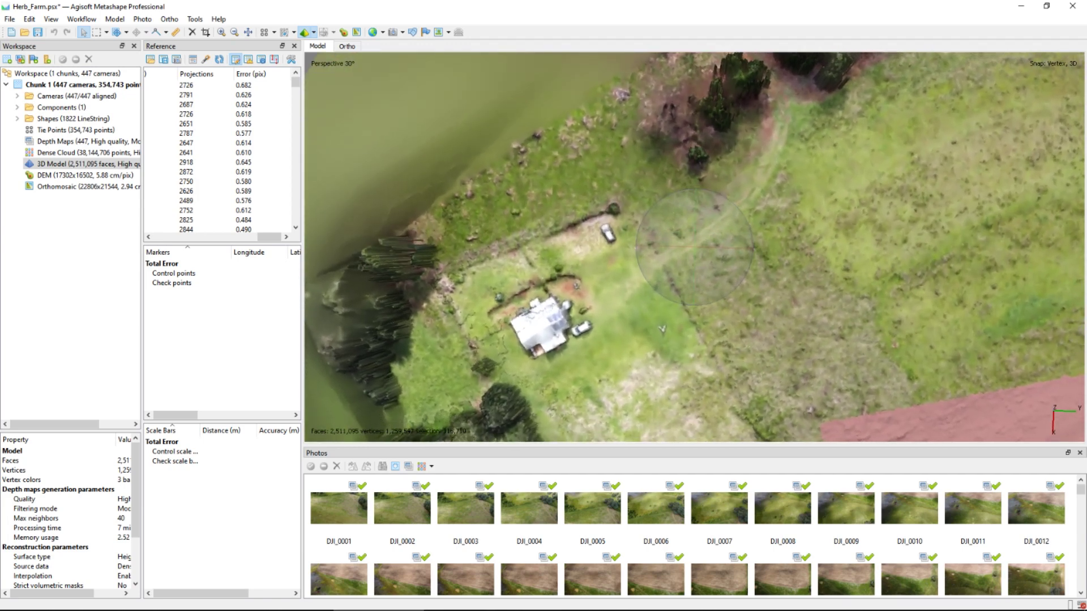
Display the DEM-based orthomosaic and inspect the house and its surroundings up close.
double_click(84, 187)
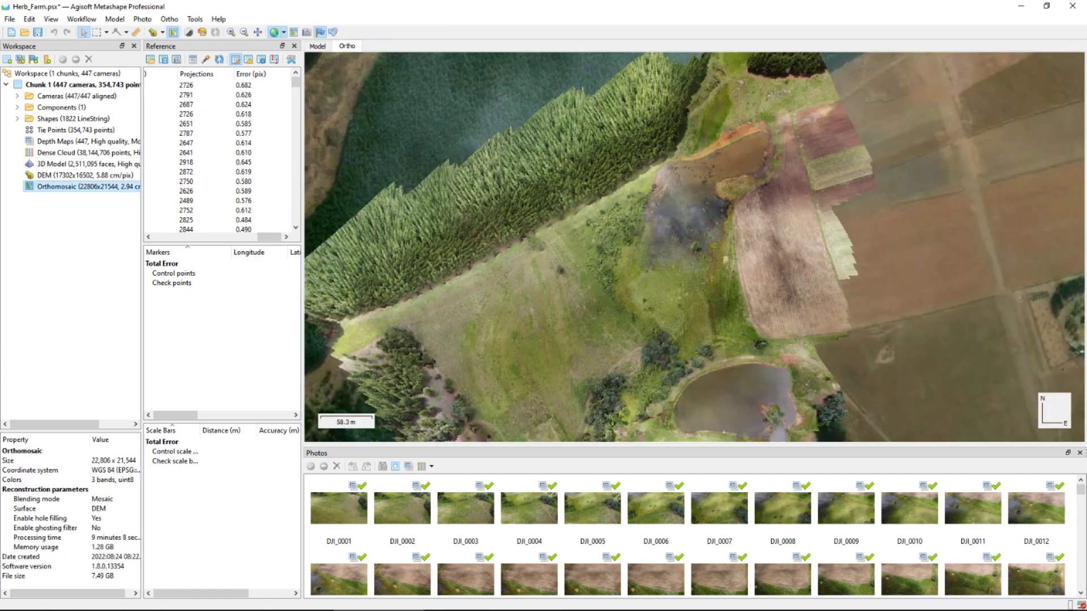
drag(634, 300, 715, 150)
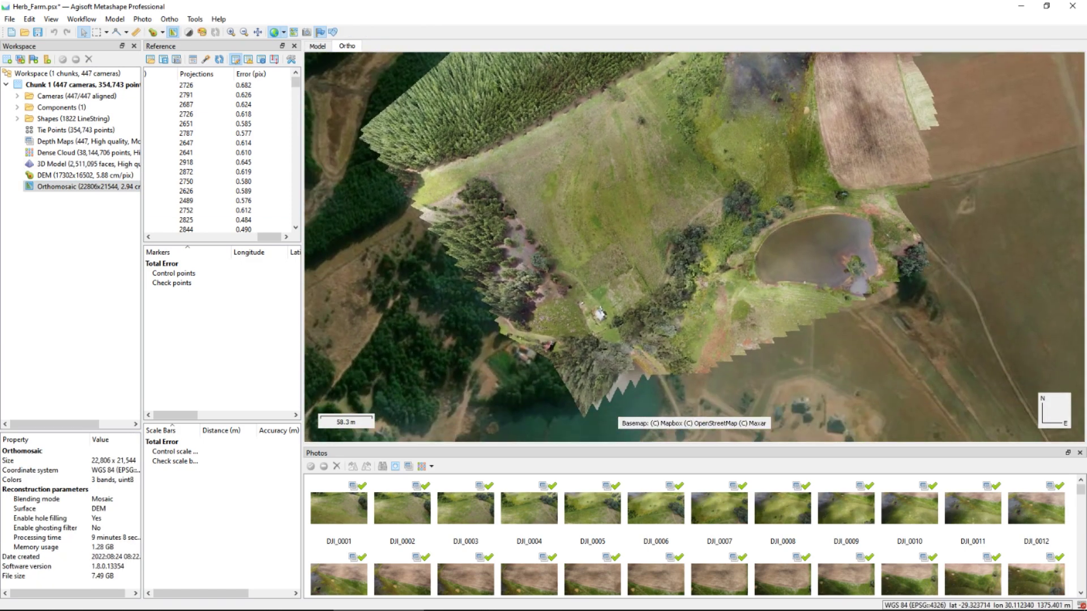
scroll(595, 343, up, 5)
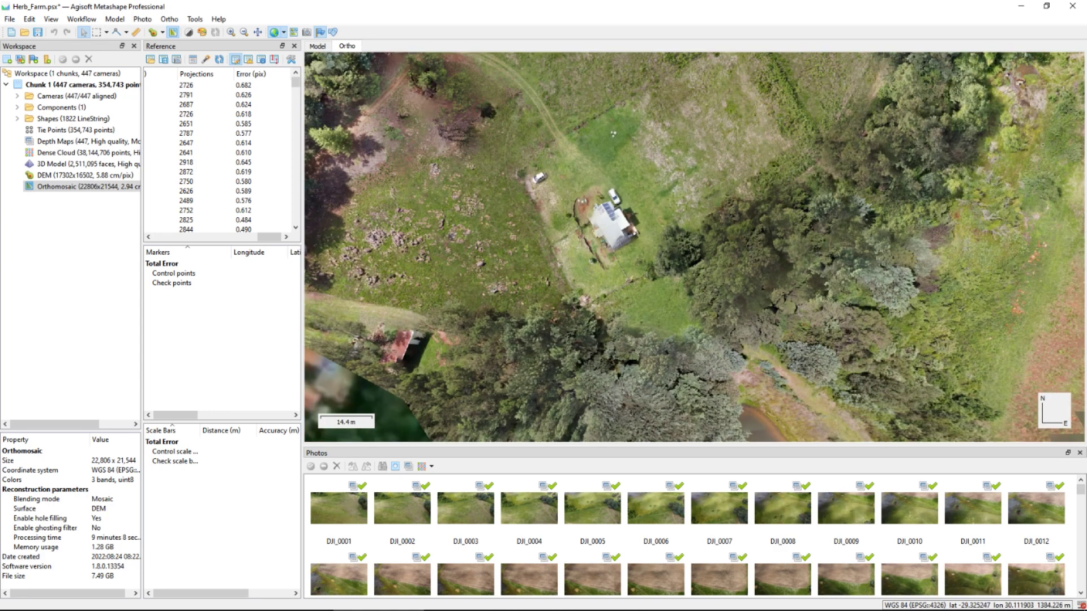
scroll(606, 201, up, 2)
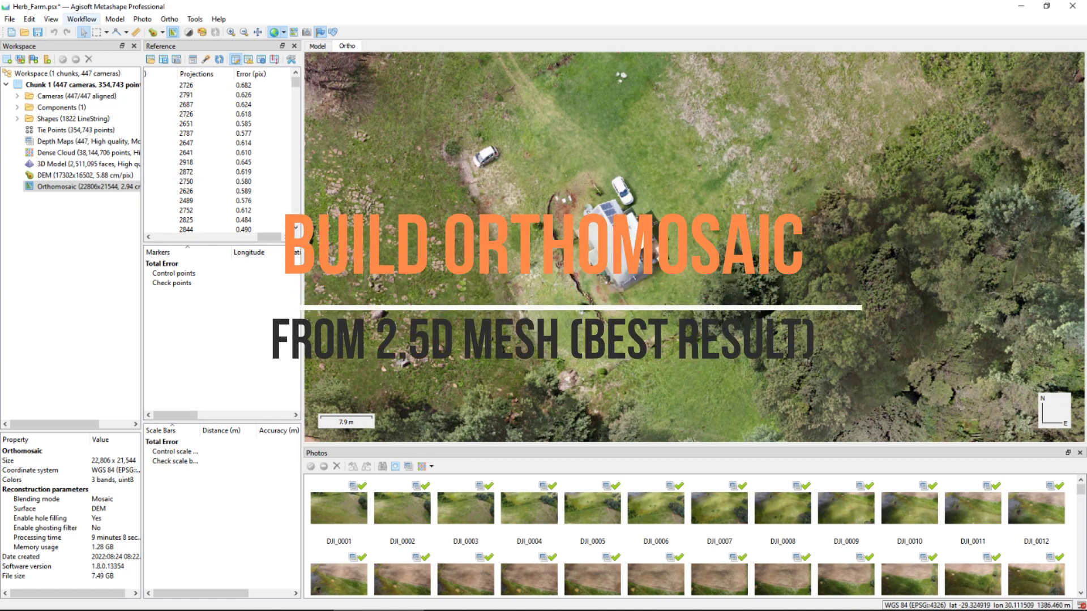
Build an orthomosaic in geographic projection with Mesh as surface, Mosaic blending and hole filling enabled, processing locally.
click(82, 19)
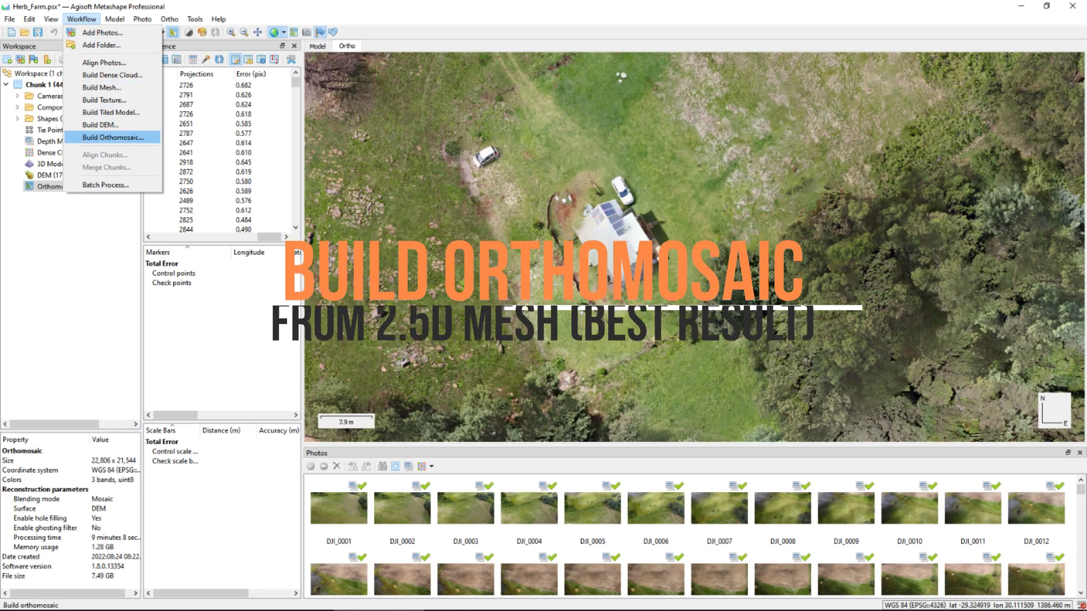
click(112, 137)
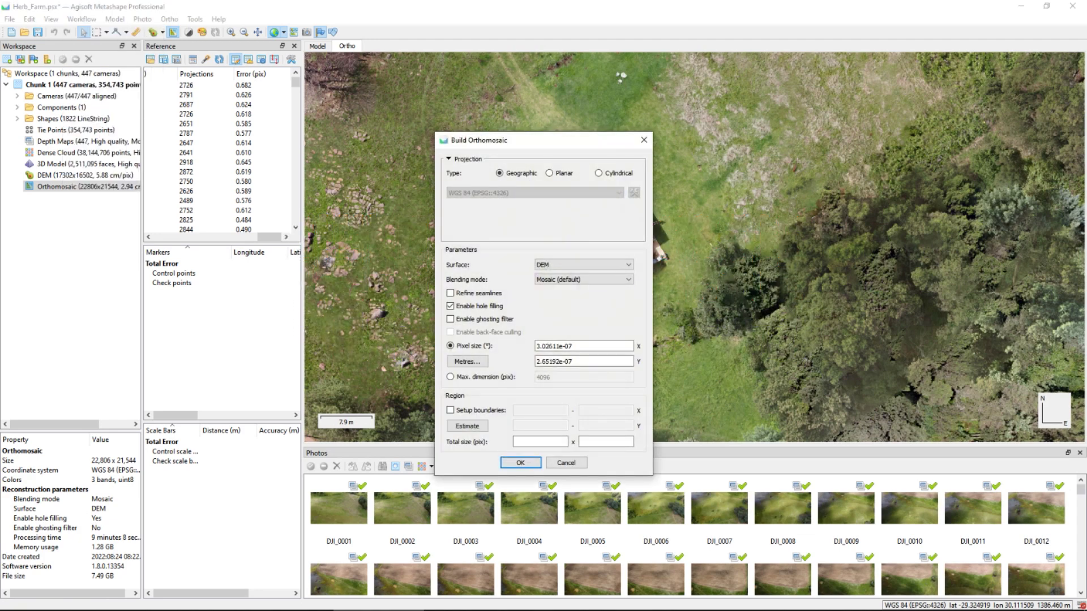
click(583, 264)
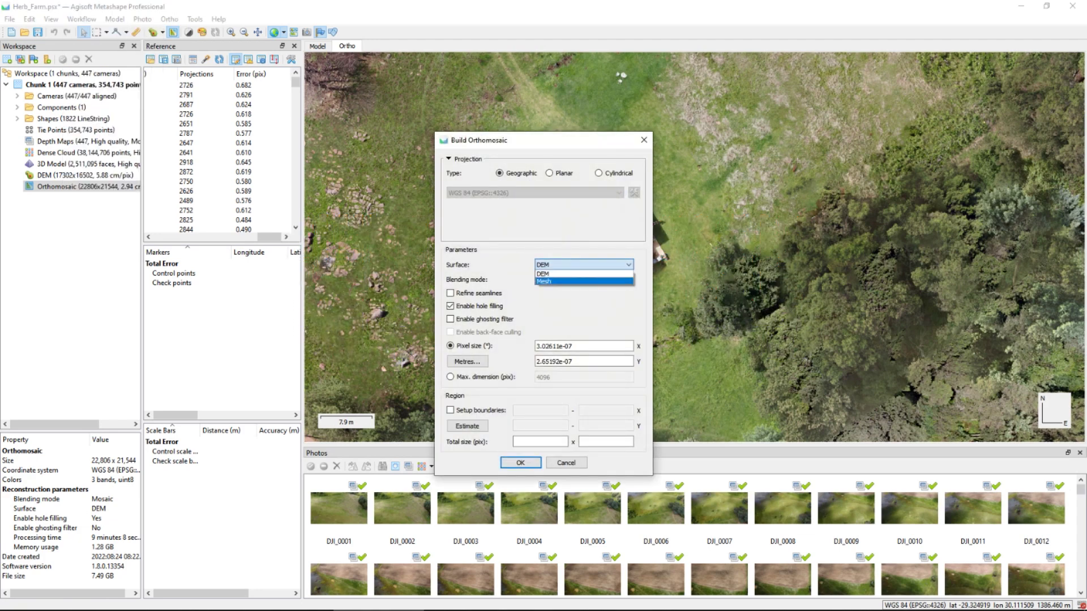
click(566, 281)
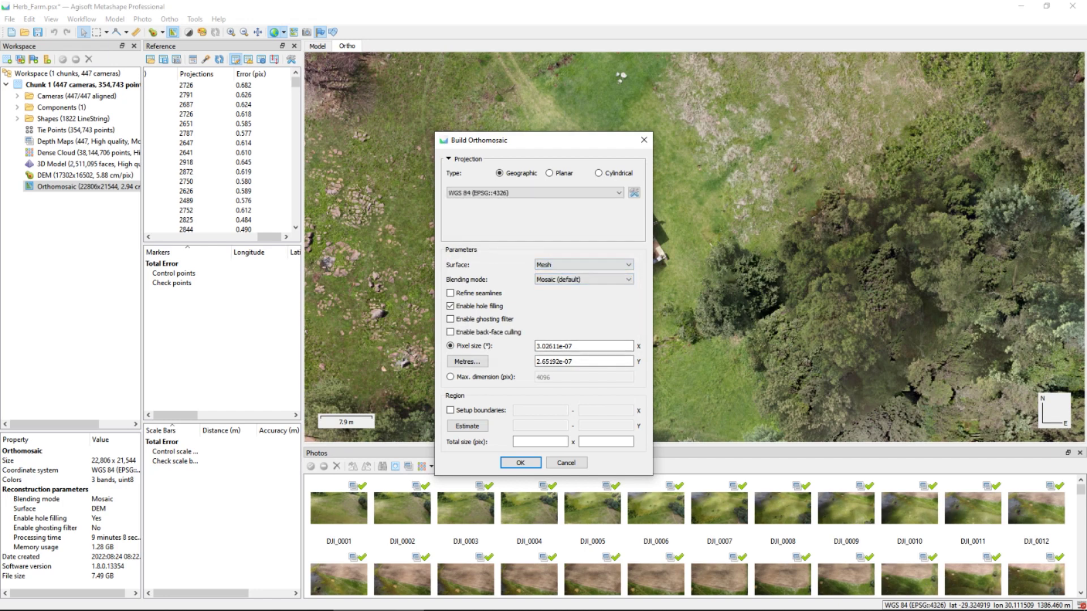
key(Return)
key(Return)
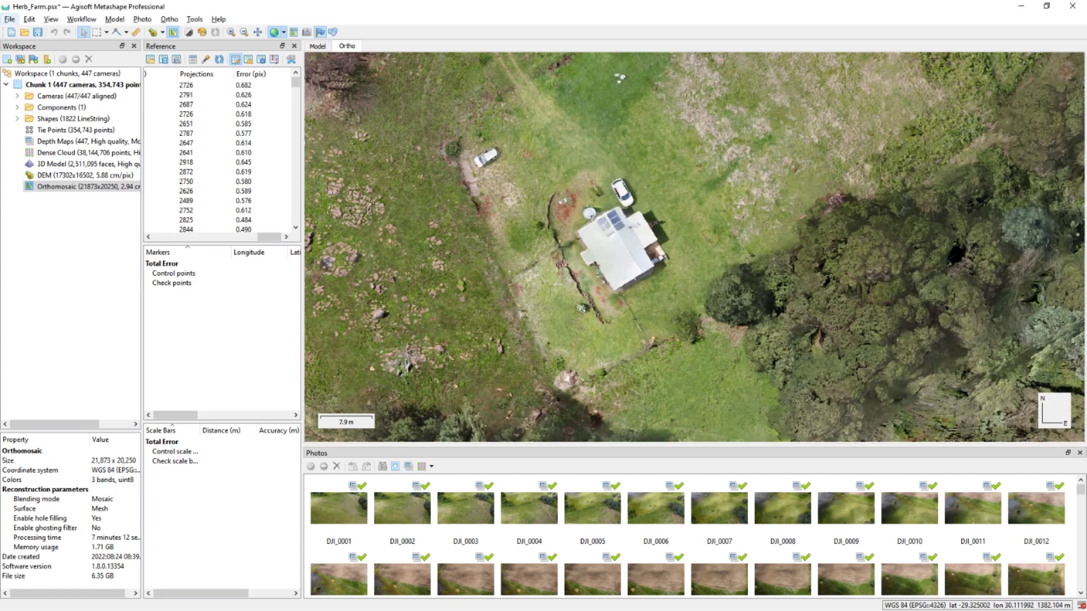
Examine the mesh-based orthomosaic across the house, the open field, the bushes, the burnt wetland and the pond.
scroll(669, 300, down, 5)
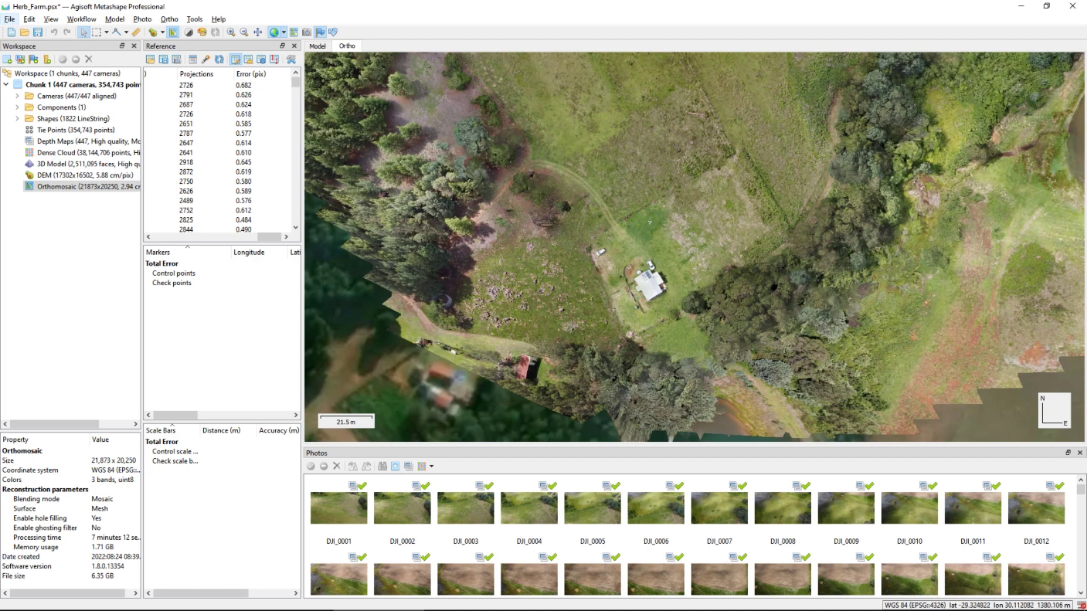
drag(649, 222, 639, 433)
drag(639, 142, 640, 396)
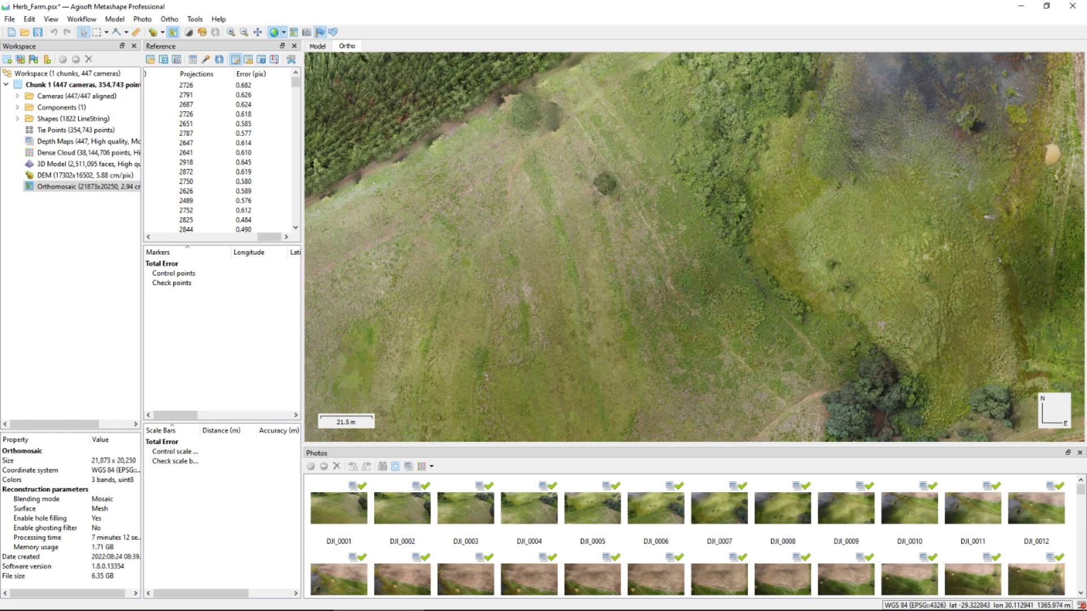
drag(838, 170, 766, 333)
drag(838, 169, 797, 77)
drag(668, 340, 737, 100)
drag(651, 295, 808, 143)
drag(743, 204, 784, 118)
Show the contour shapes over the orthomosaic again, and review the DEM and the 3D model.
click(332, 32)
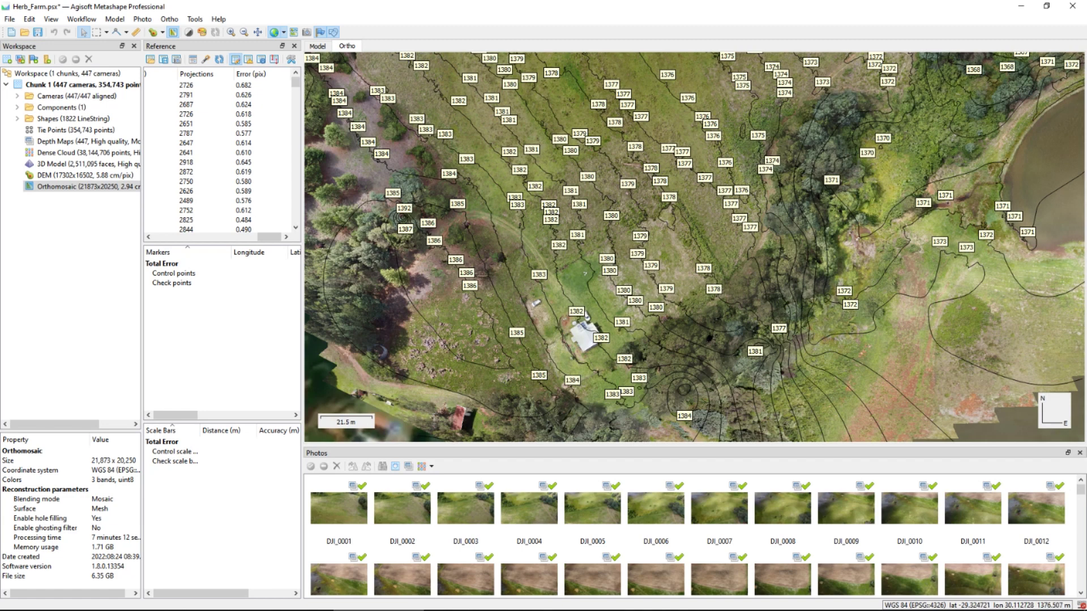
double_click(85, 175)
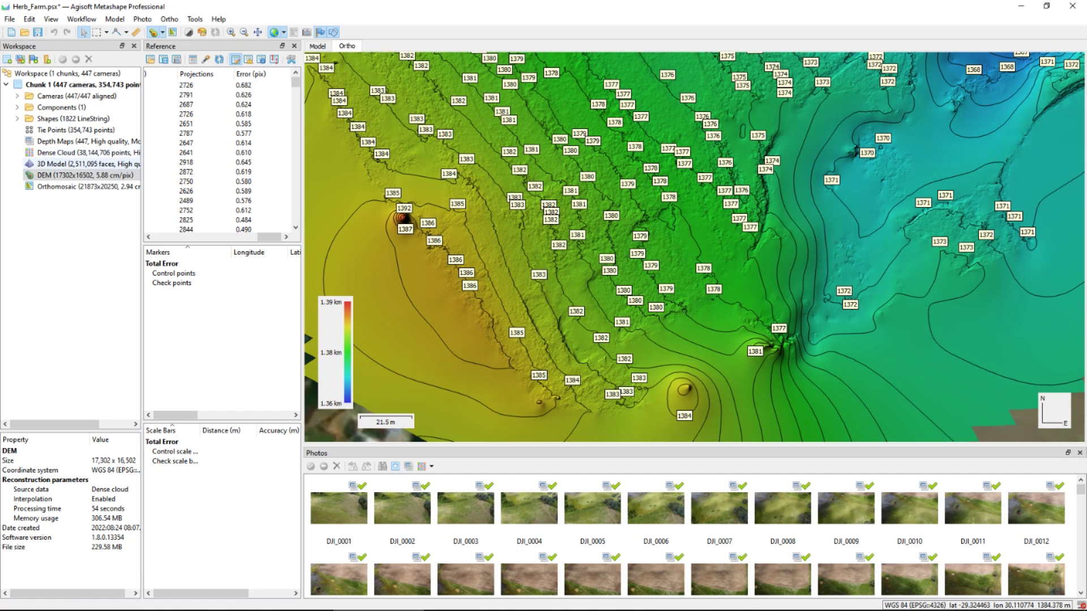
click(84, 164)
double_click(85, 164)
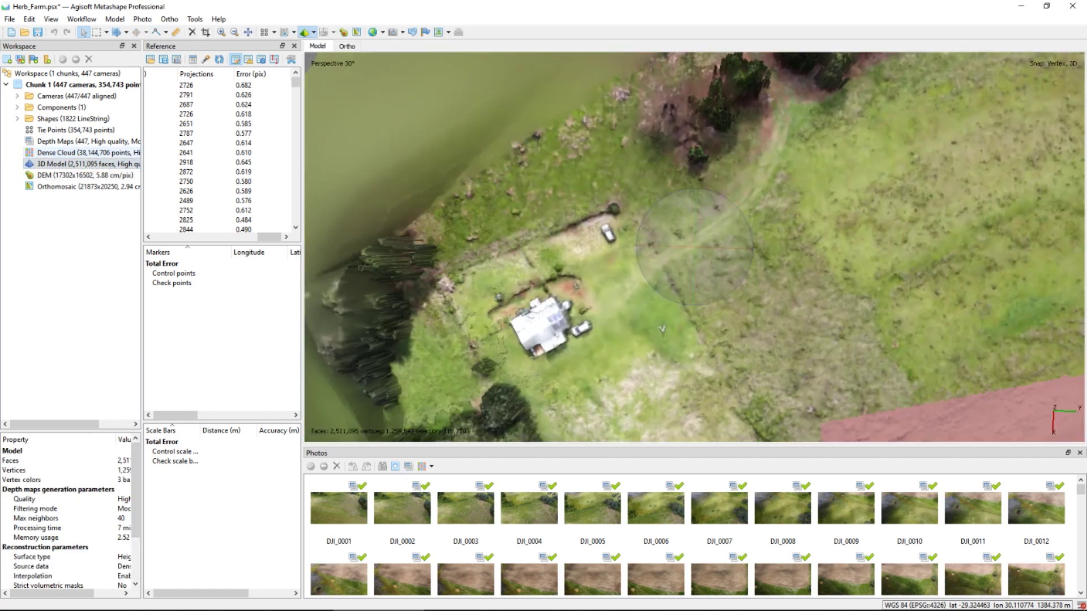
Display the dense cloud in its natural point colours instead of class colours.
double_click(85, 153)
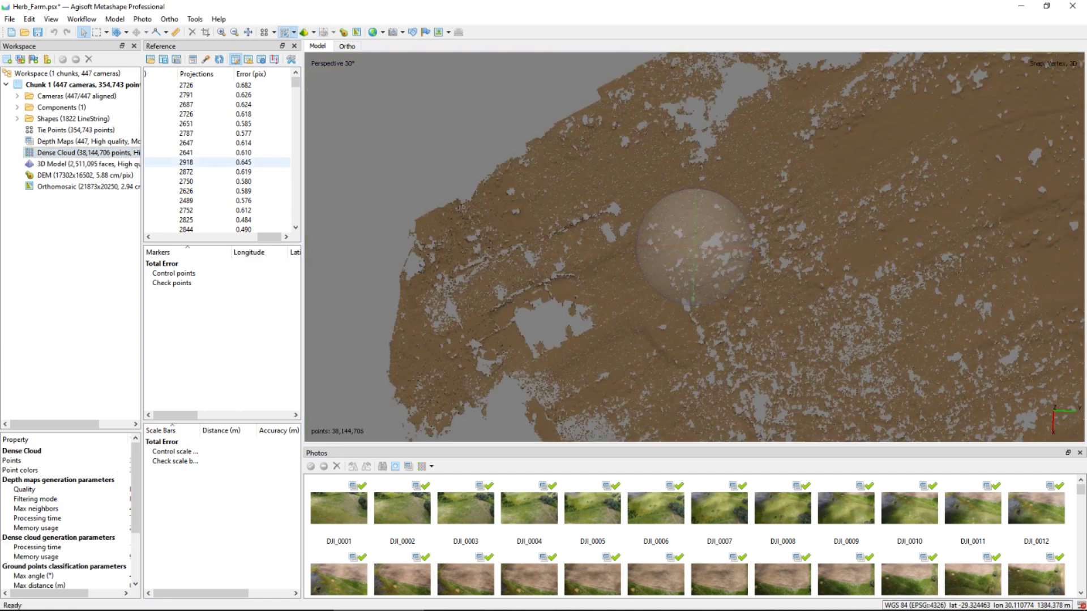
click(294, 32)
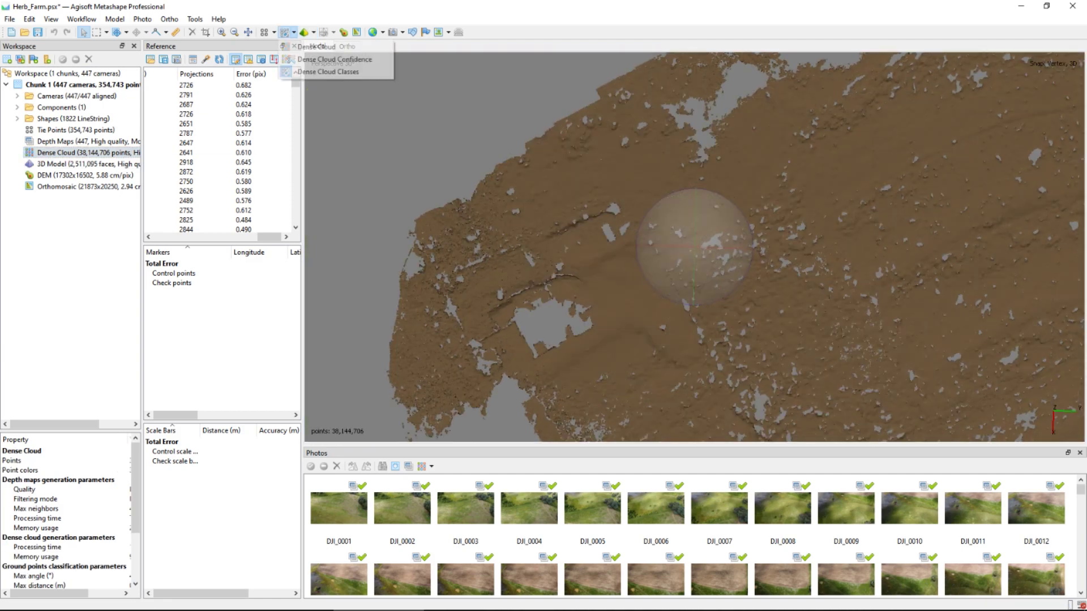
click(320, 46)
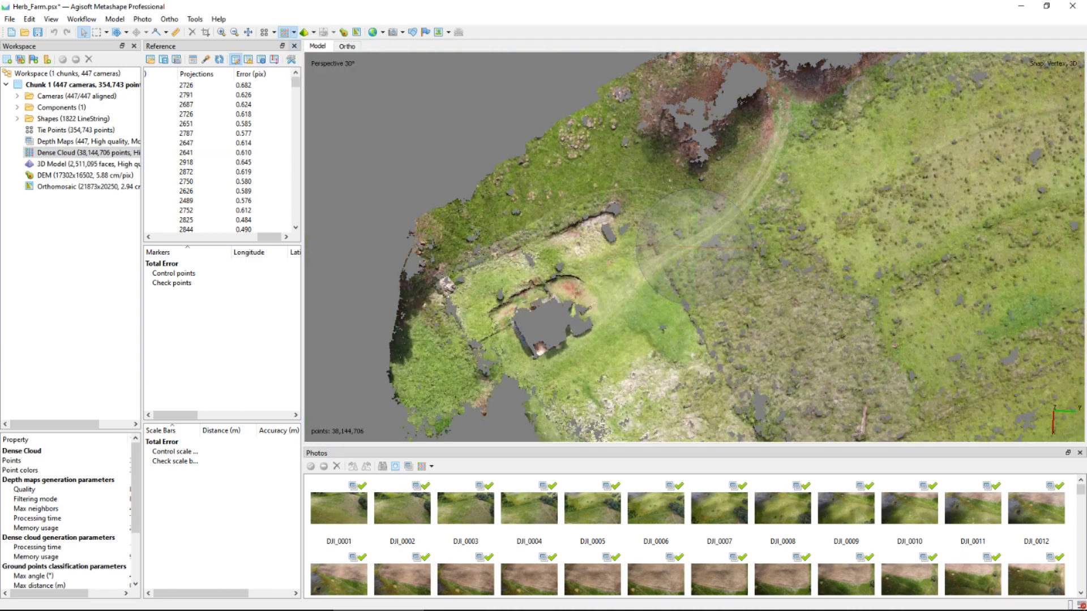
Reset the dense cloud filter to include all point classes, and view the full cloud from an oblique angle.
click(195, 19)
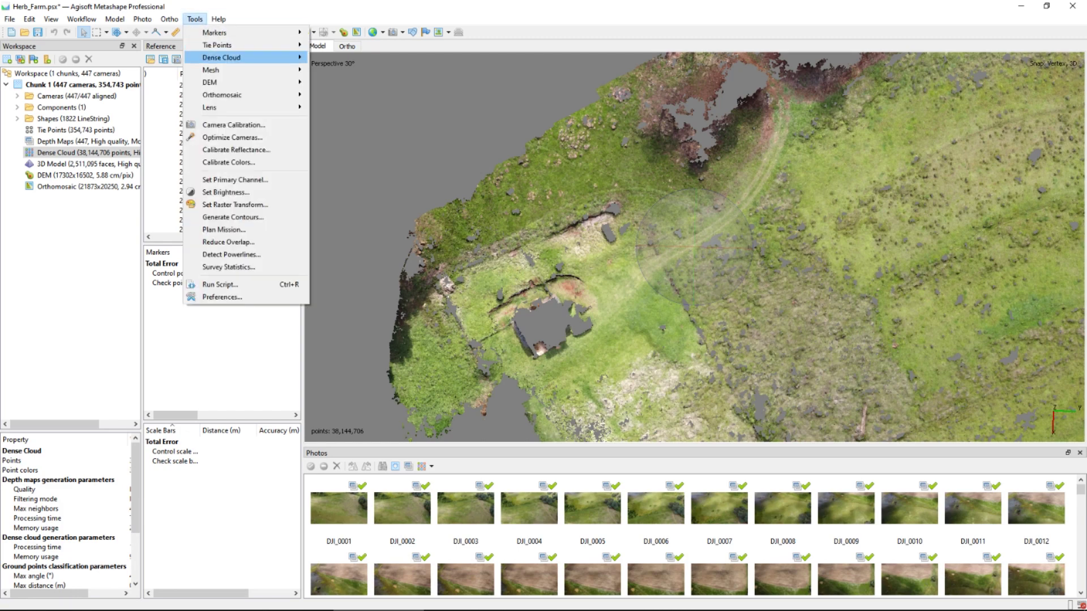
mouse_move(243, 57)
click(339, 246)
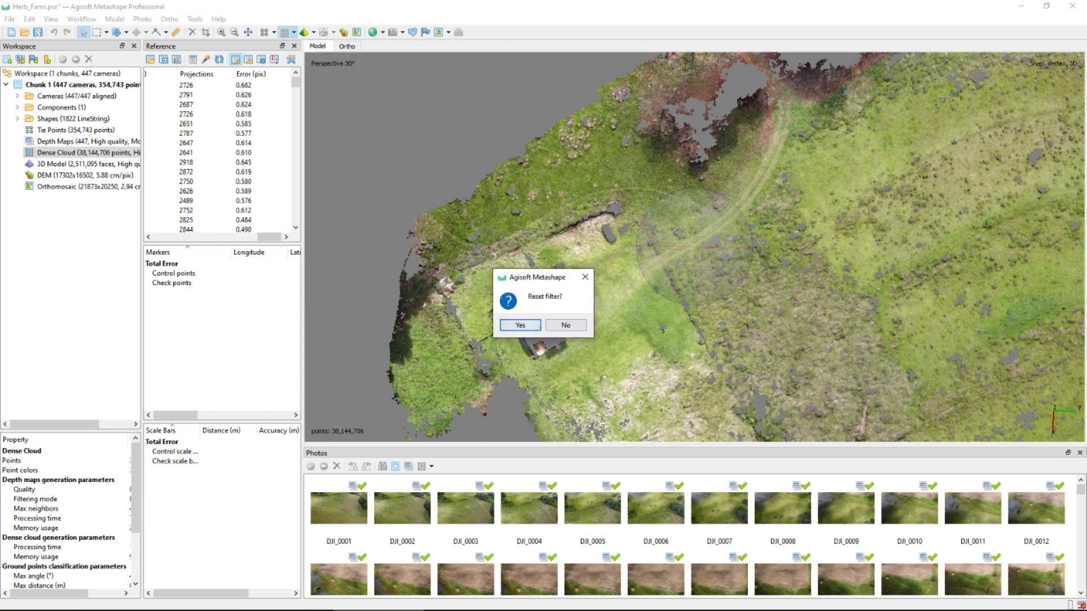
click(520, 325)
drag(702, 283, 577, 187)
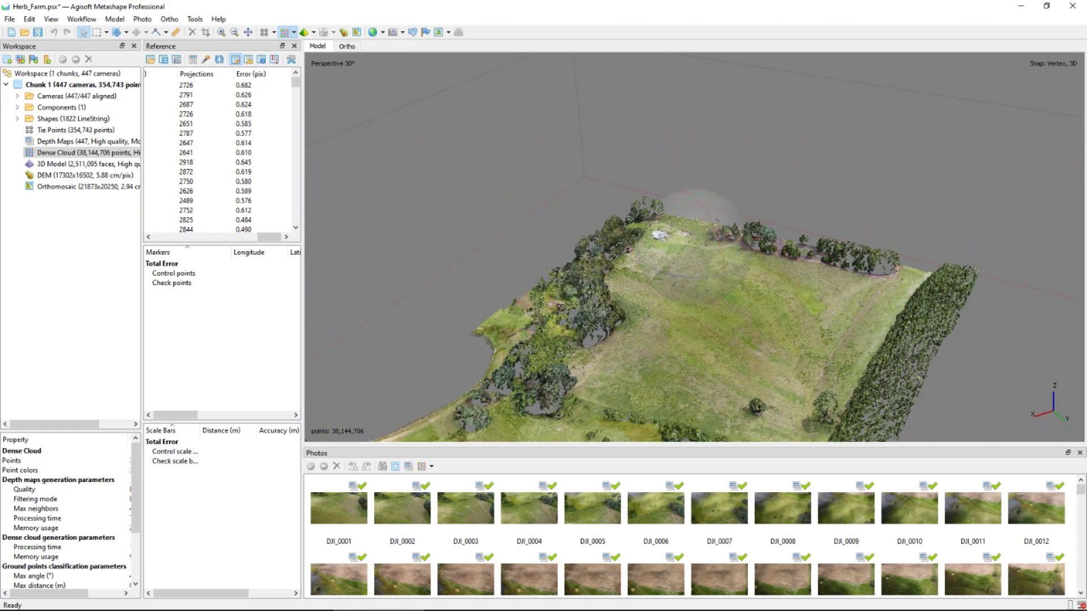
drag(578, 187, 778, 235)
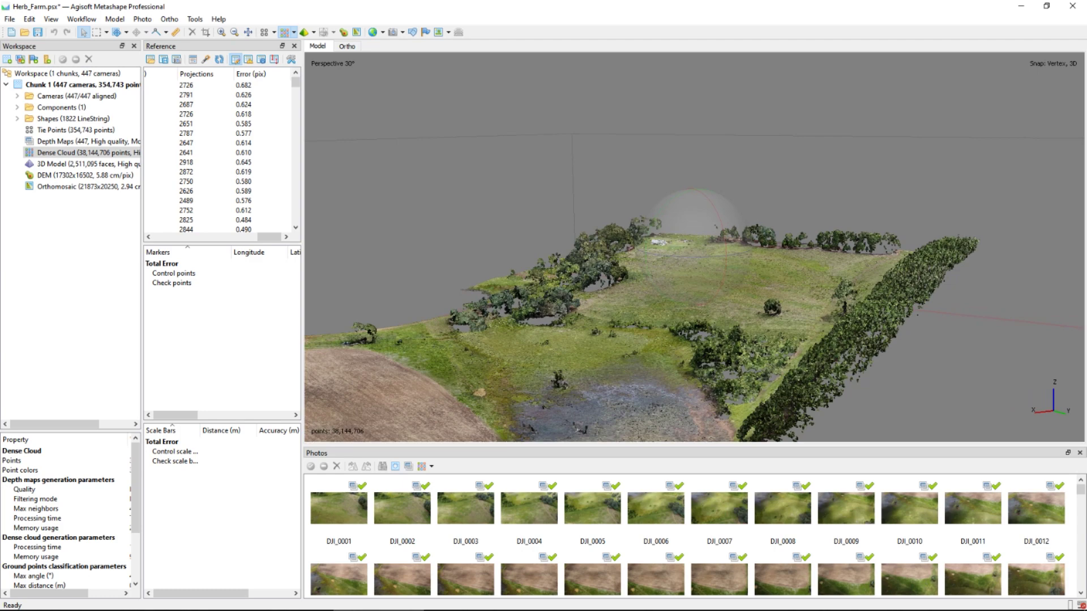